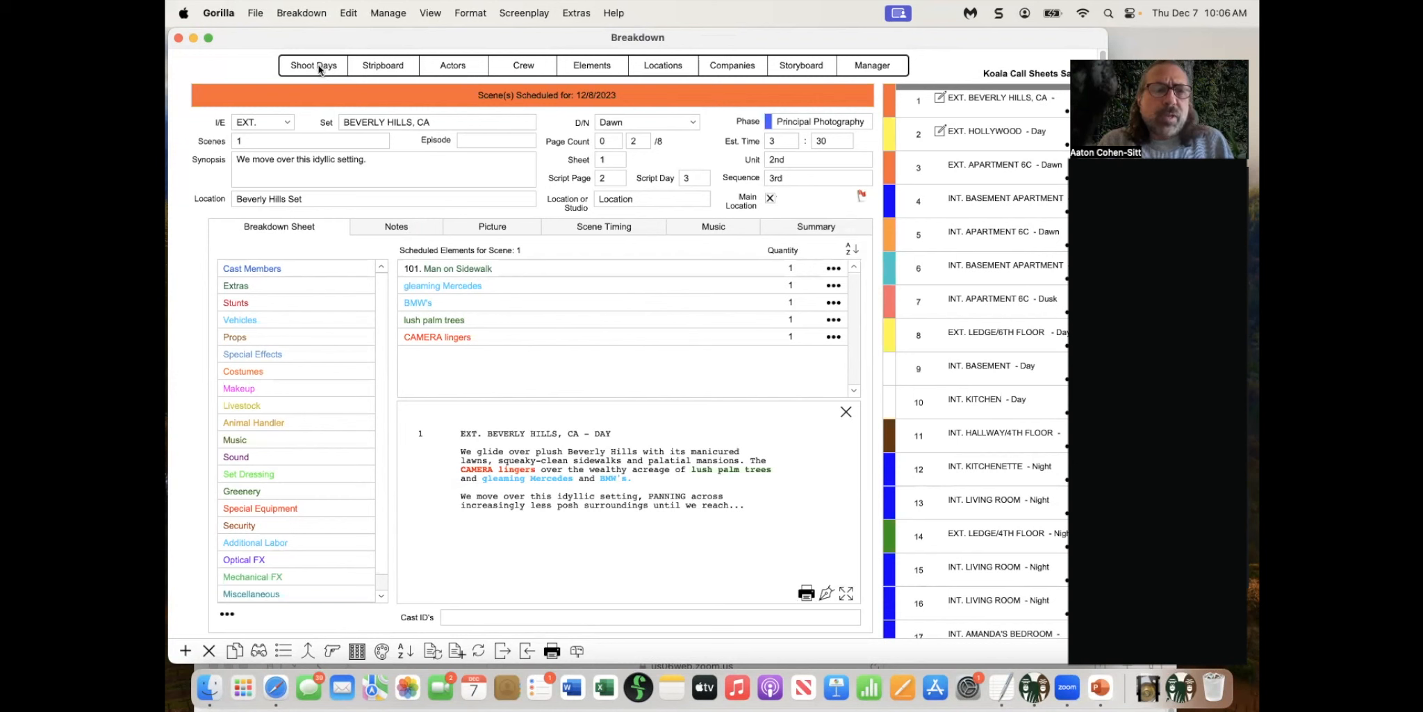
# Open the shoot day details for 12/8/2023 from the shoot days calendar and display the day's quick report previews
pyautogui.click(314, 65)
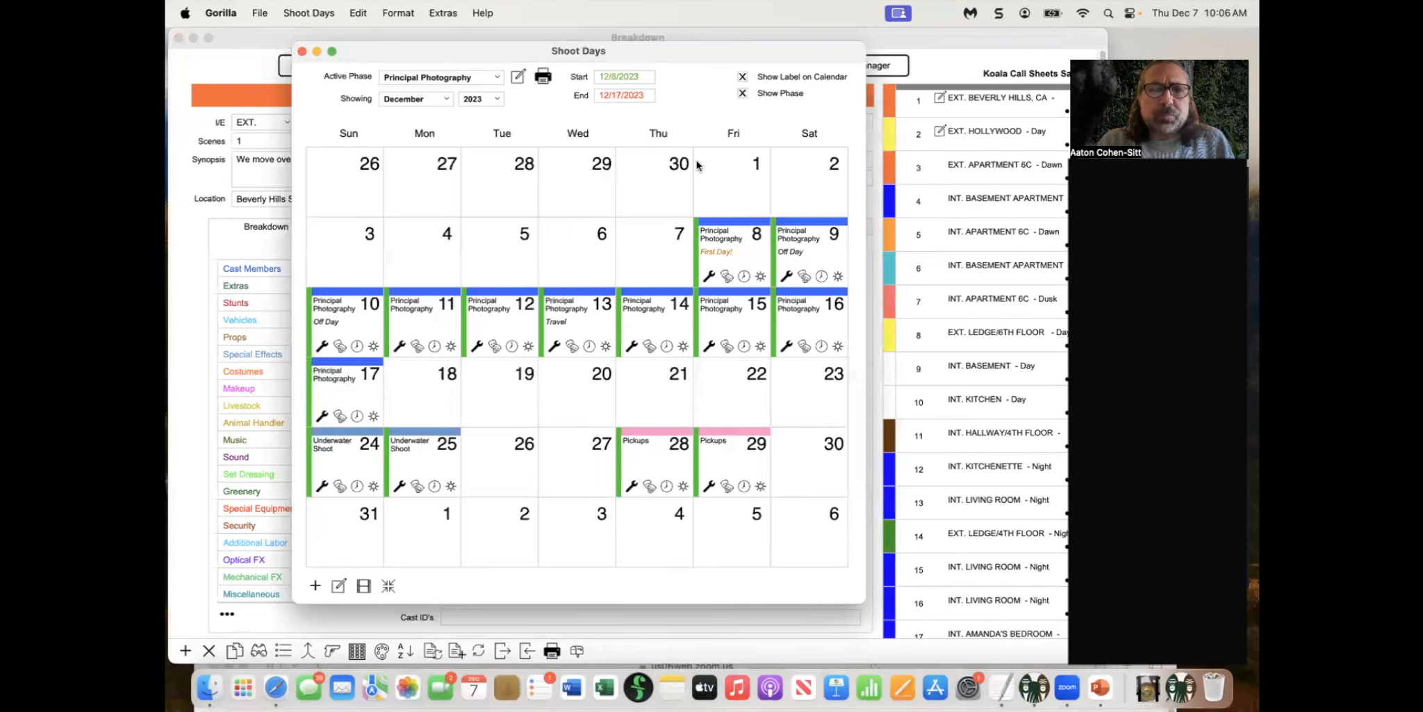
pyautogui.doubleClick(736, 252)
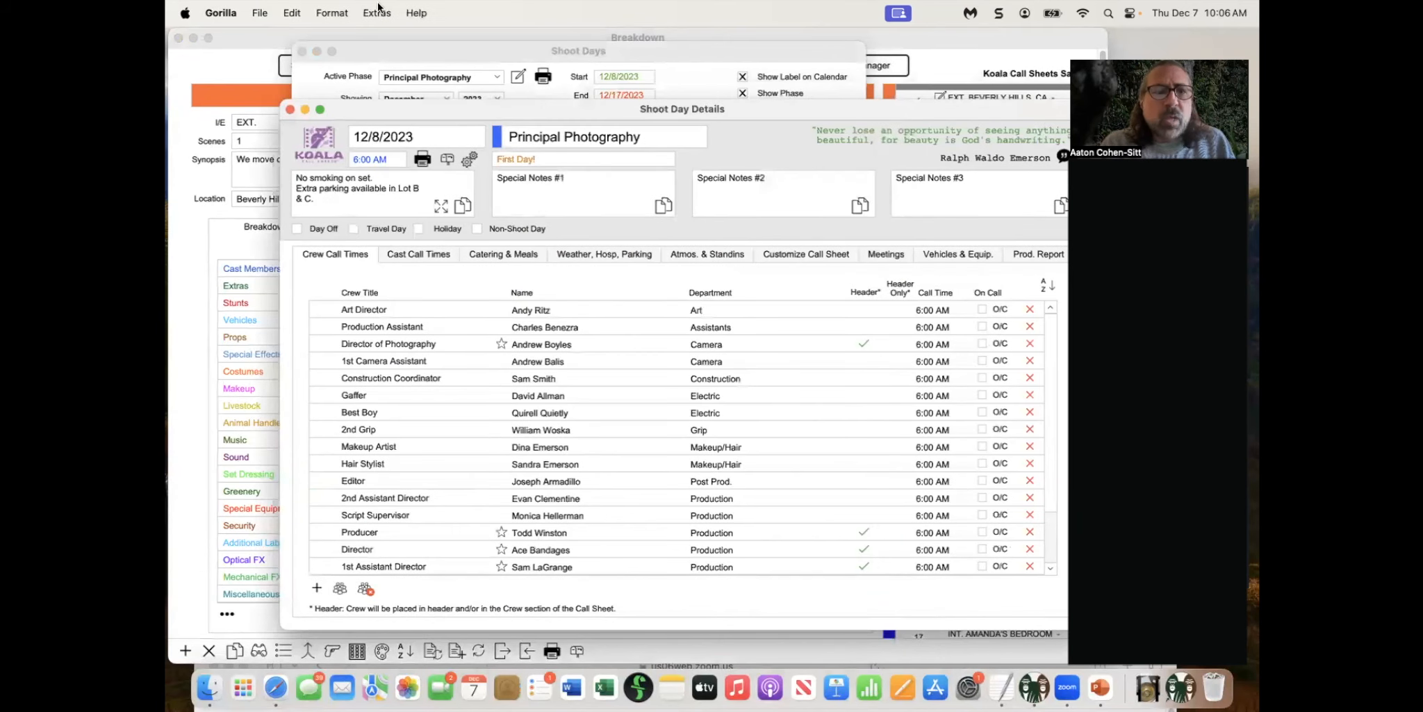
pyautogui.moveTo(421, 108); pyautogui.dragTo(352, 61)
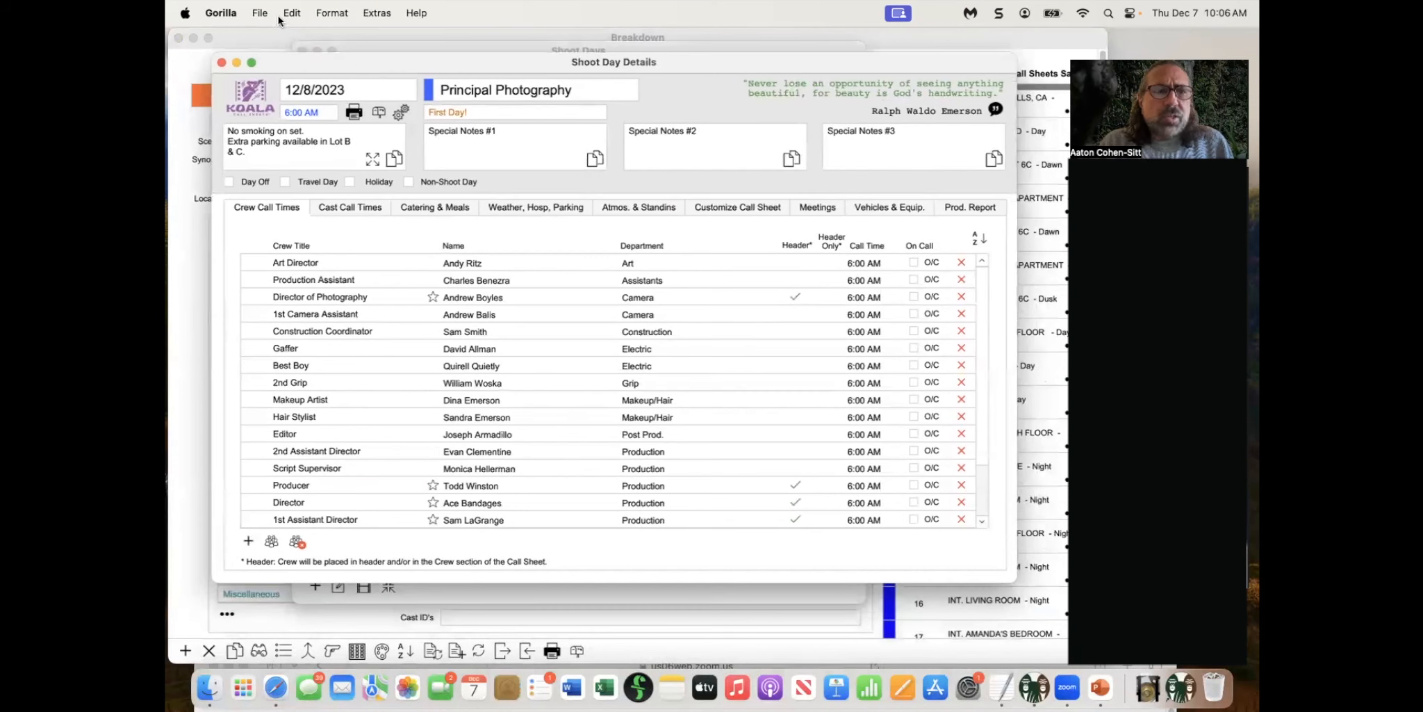
pyautogui.click(355, 113)
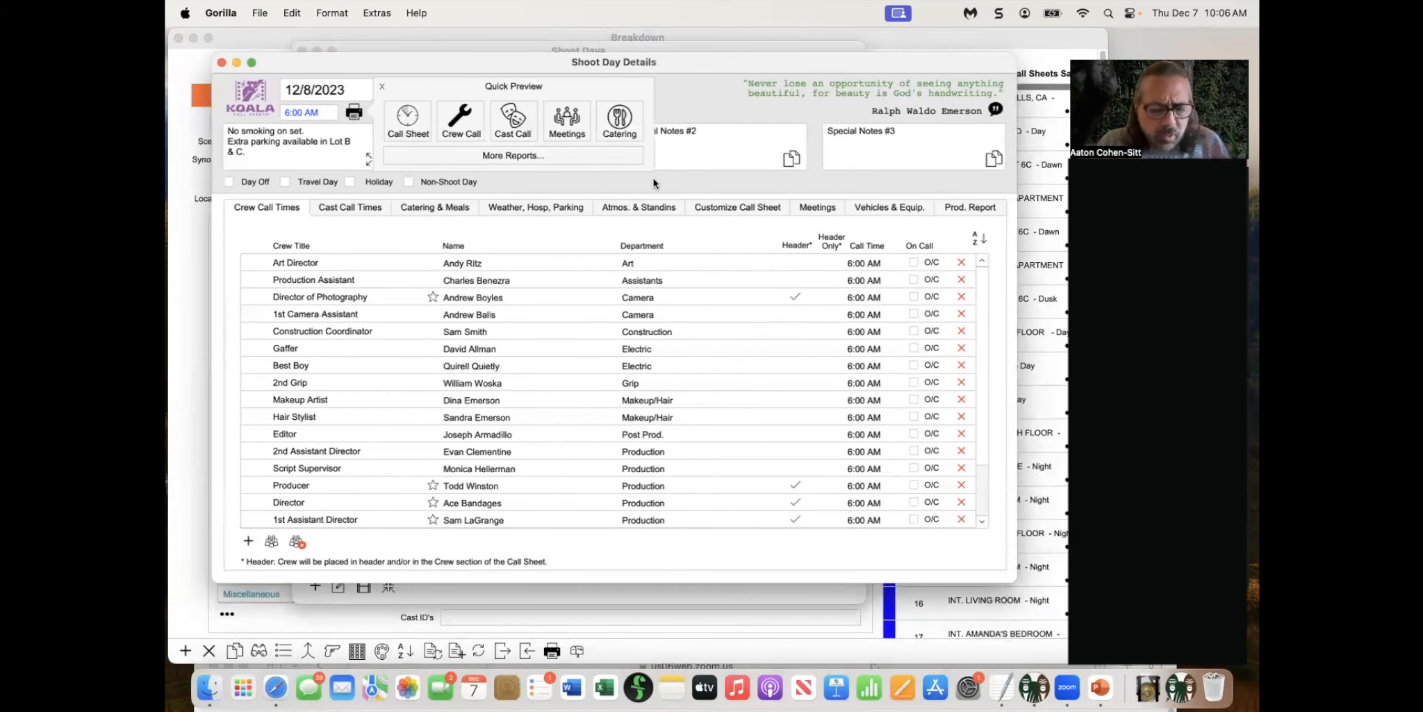
# Switch to the PowerPoint slide show, advance to the Call Sheet Layout Tabs slide, and return to Gorilla
pyautogui.press('super+Tab')
pyautogui.press('super+Tab')
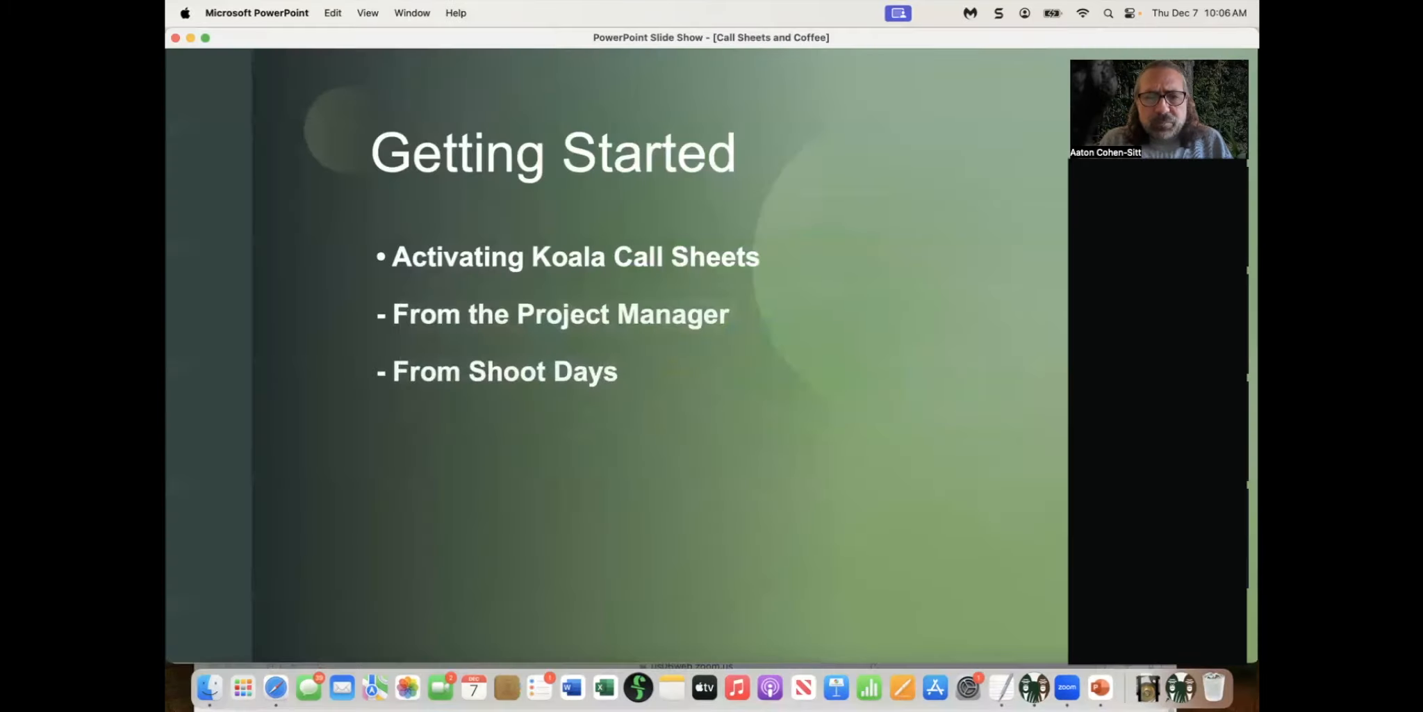
pyautogui.press('Right')
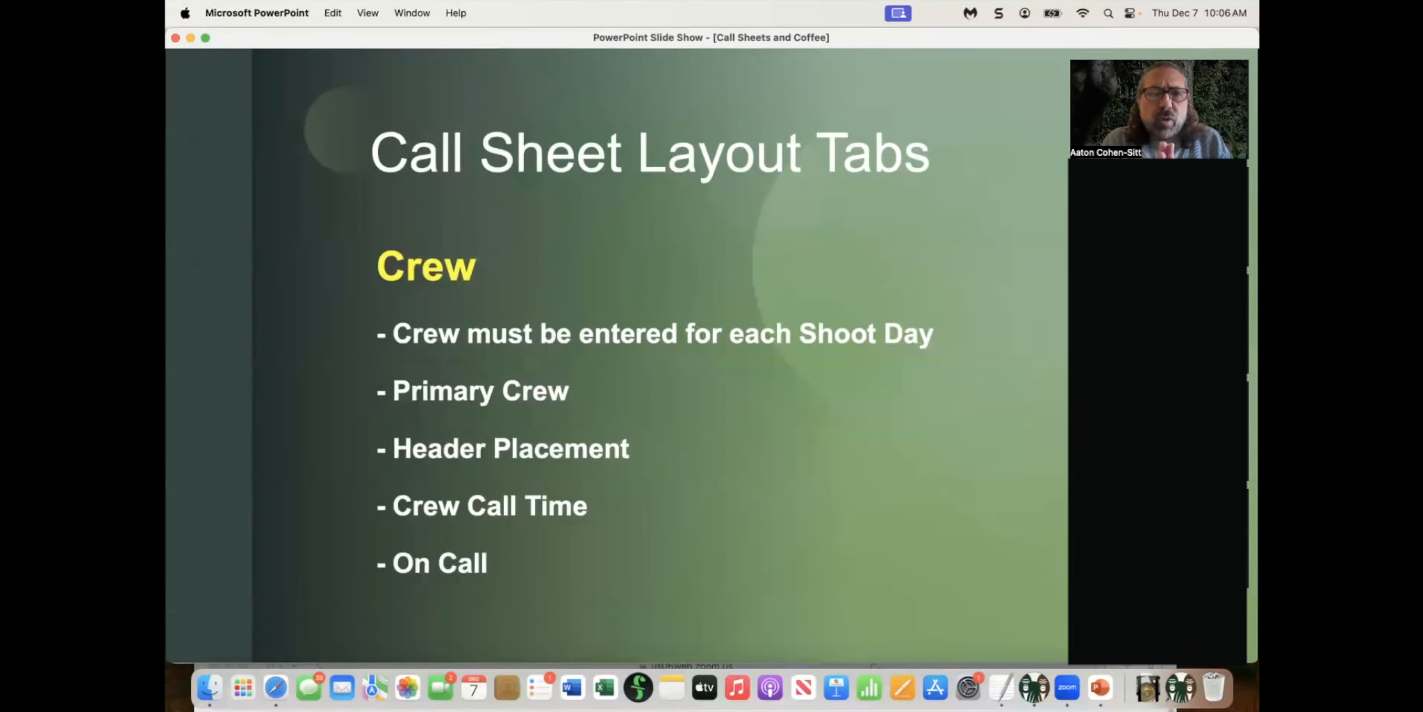
pyautogui.press('super+Tab')
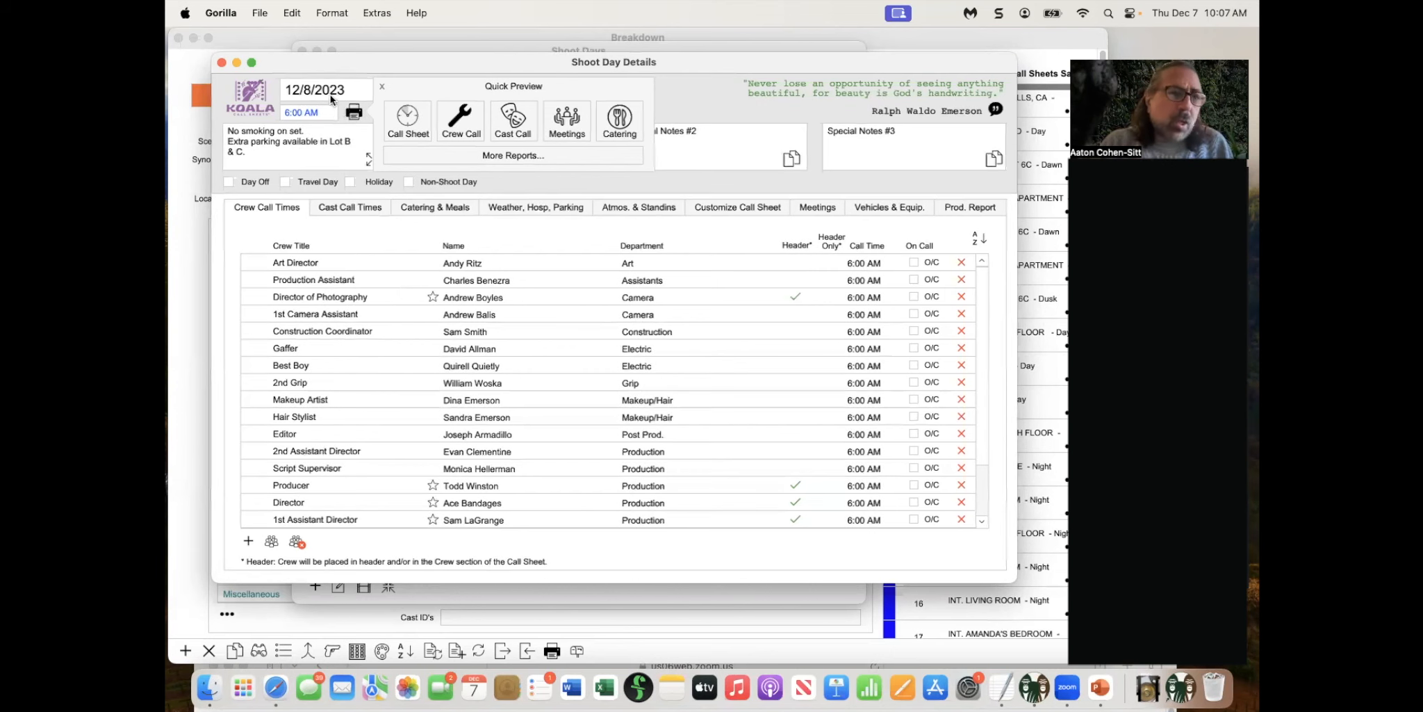
# Dismiss the quick preview, switch to the 12/12/2023 shoot day, and check the crew counts in the shoot day list
pyautogui.click(382, 89)
pyautogui.click(354, 89)
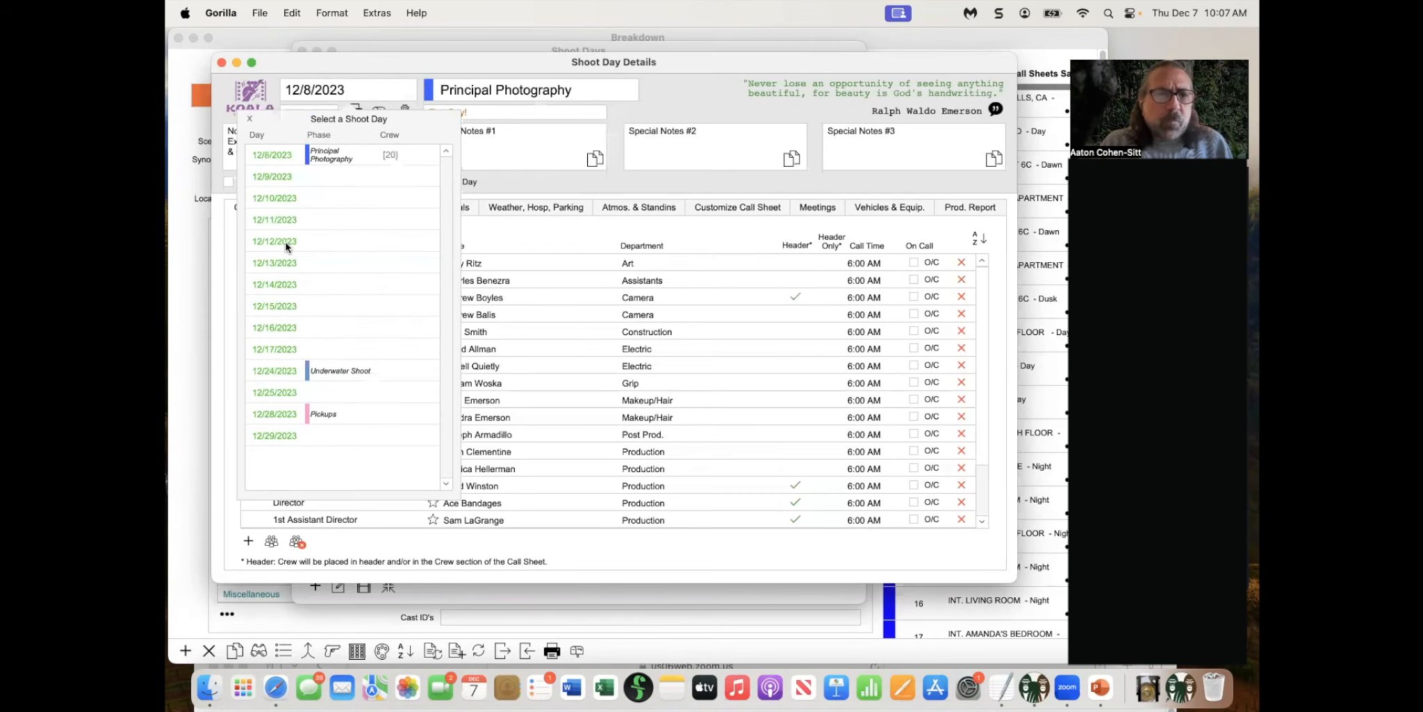
pyautogui.click(286, 243)
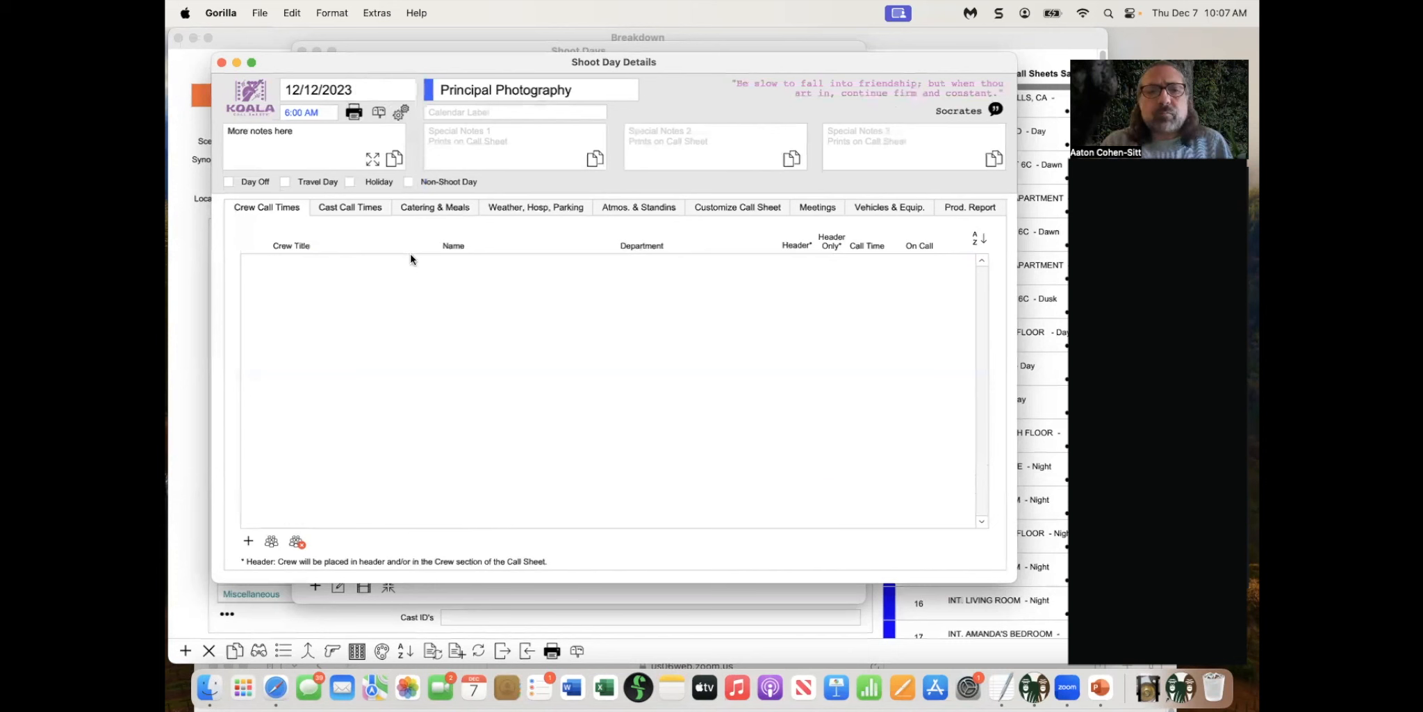
pyautogui.click(332, 87)
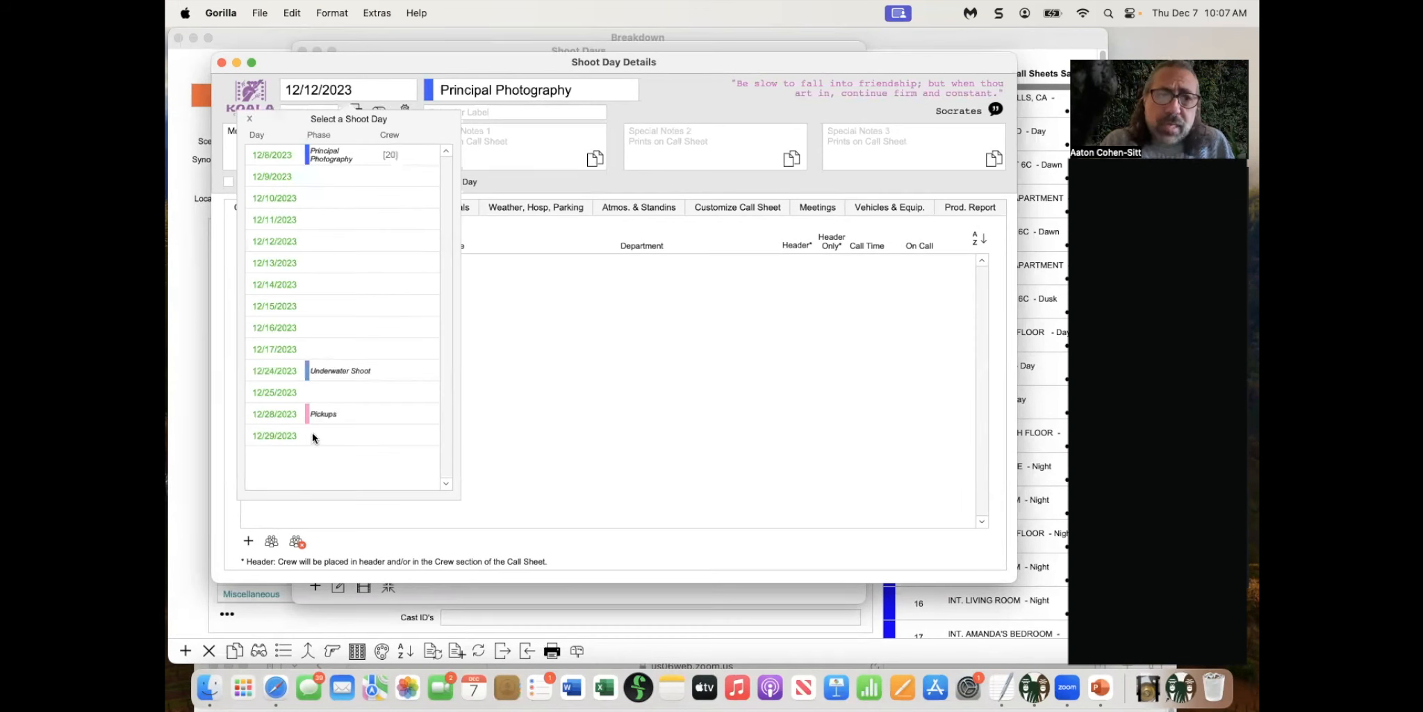
pyautogui.click(249, 120)
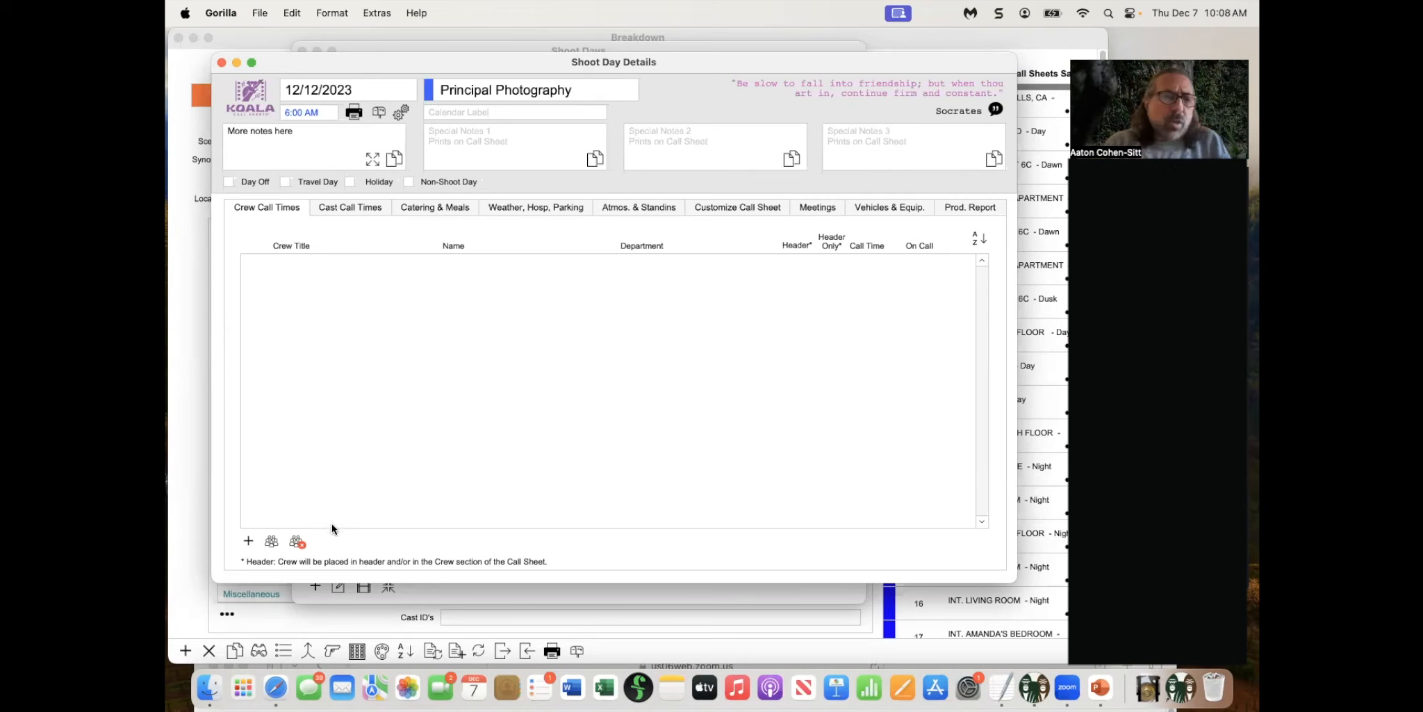
# Add the Director of Photography and the Producer individually to the 12/12/2023 crew list
pyautogui.click(248, 539)
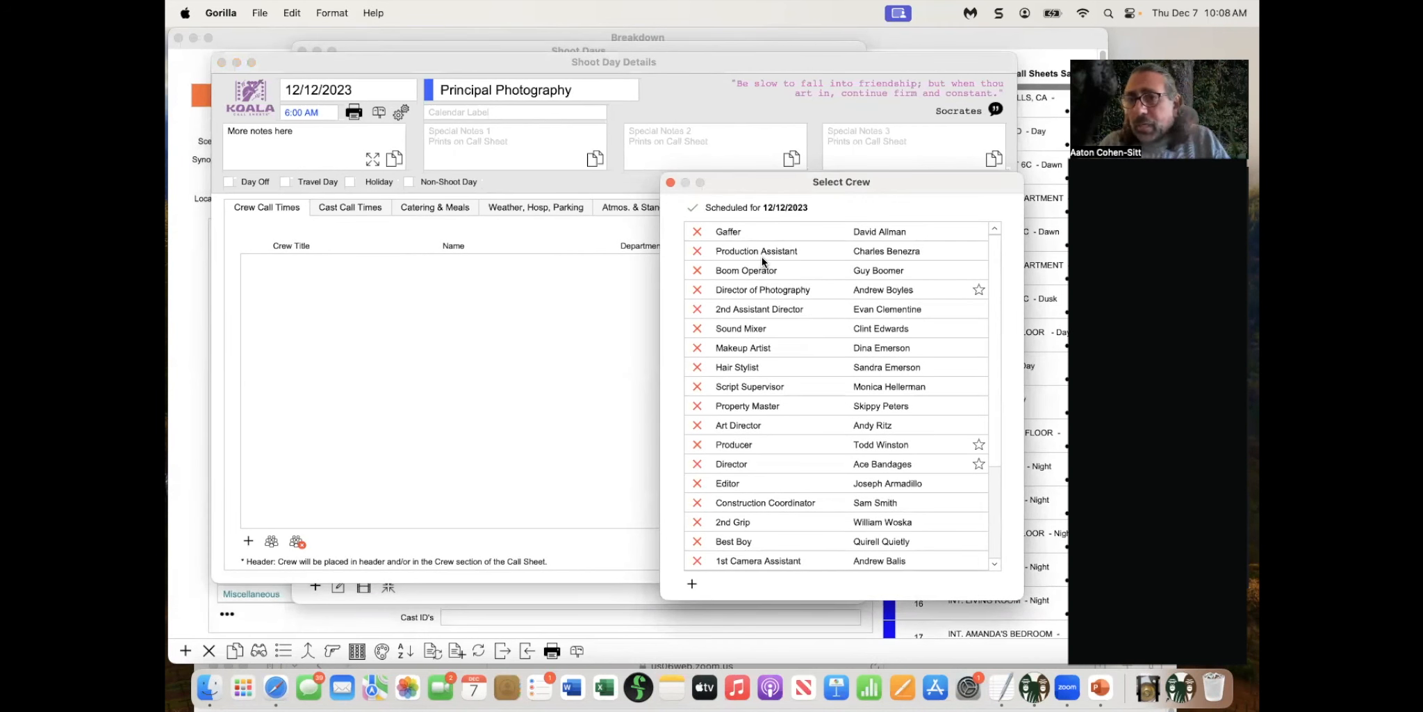
pyautogui.click(696, 291)
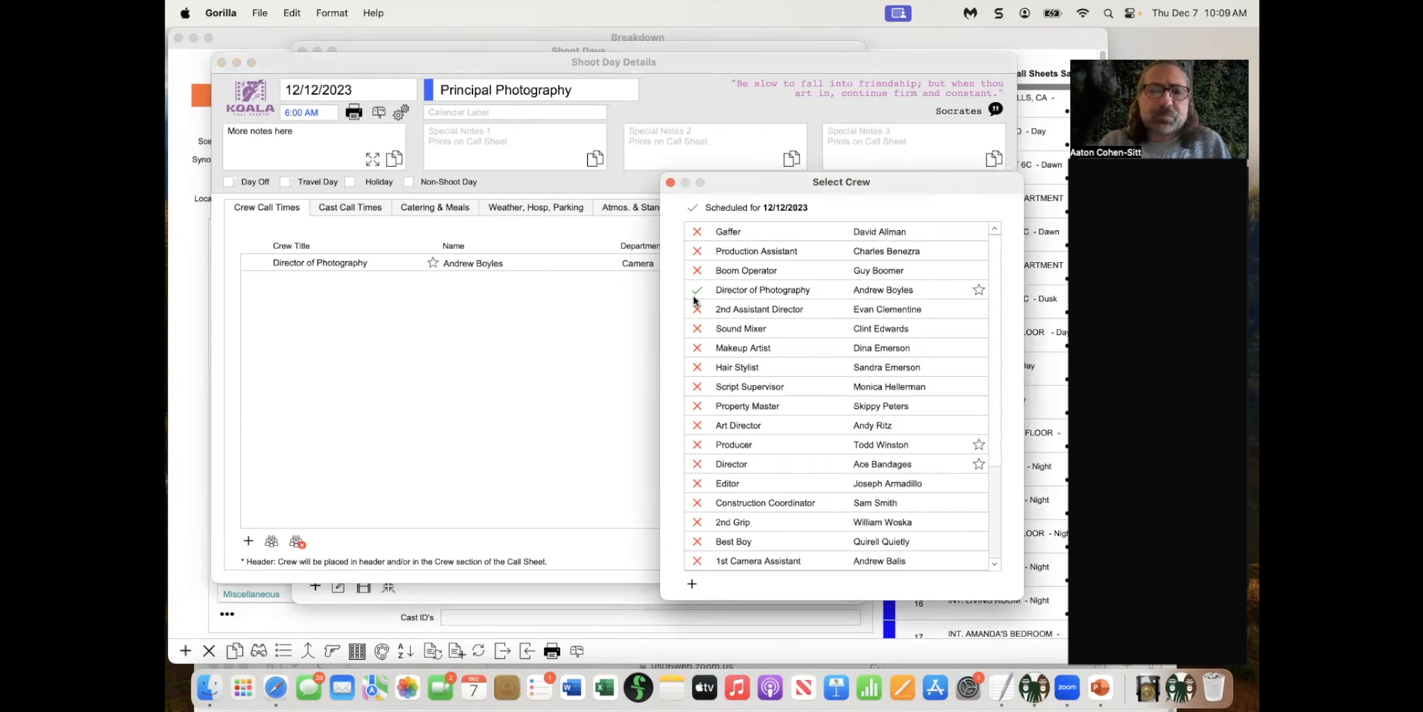
pyautogui.click(697, 445)
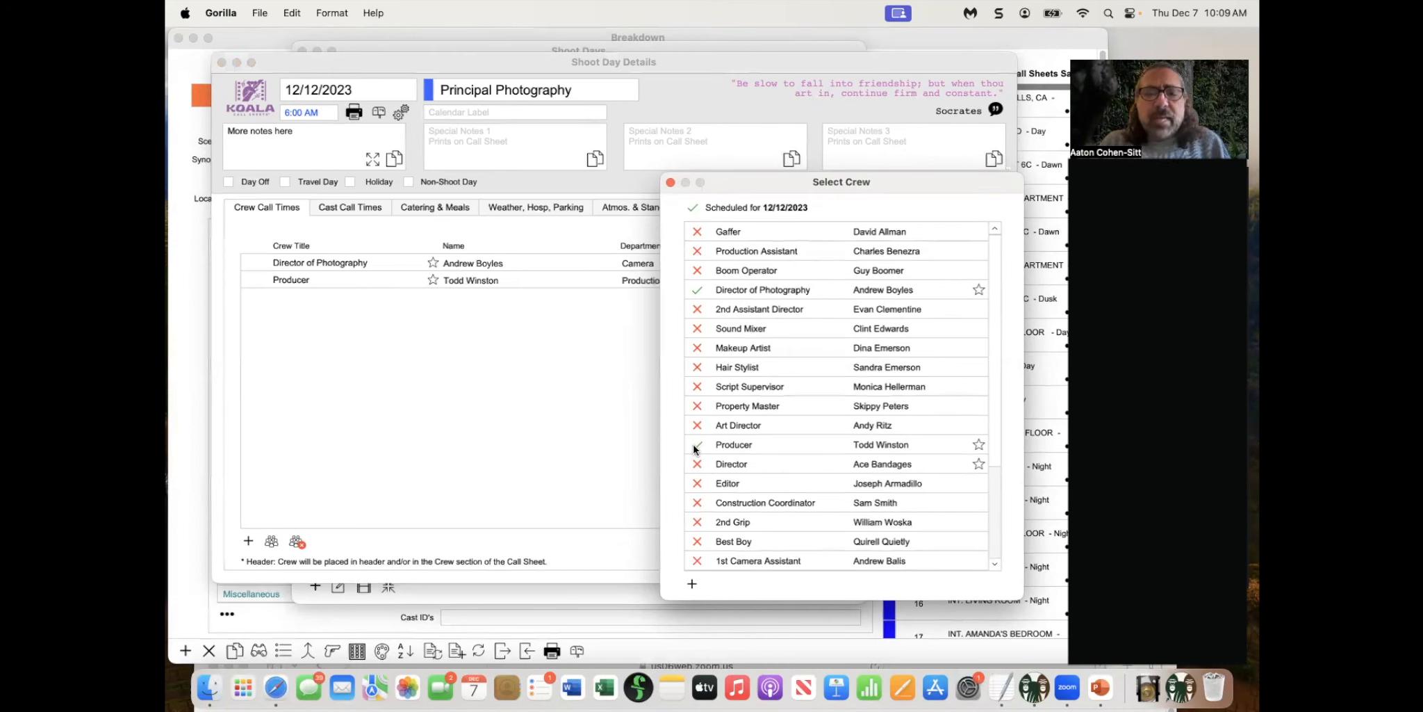
pyautogui.scroll(-4, 767, 454)
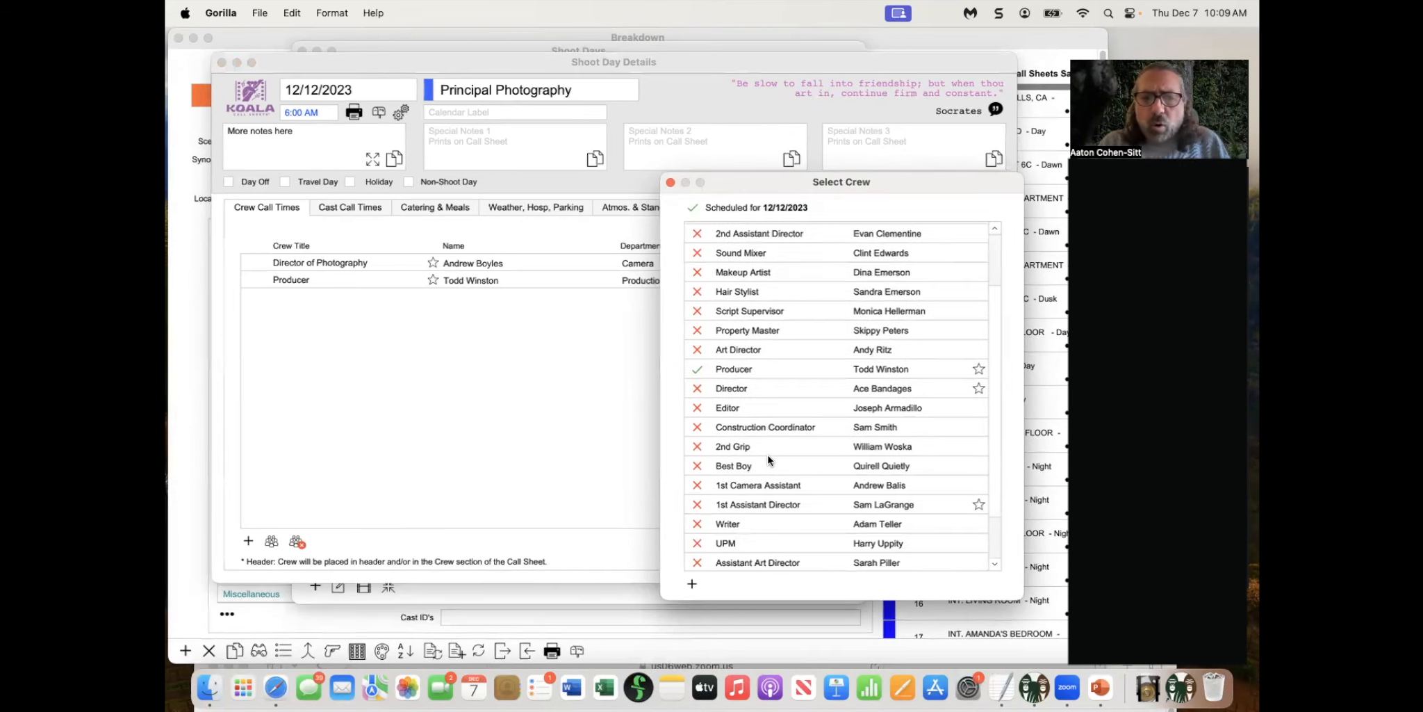
pyautogui.scroll(4, 767, 454)
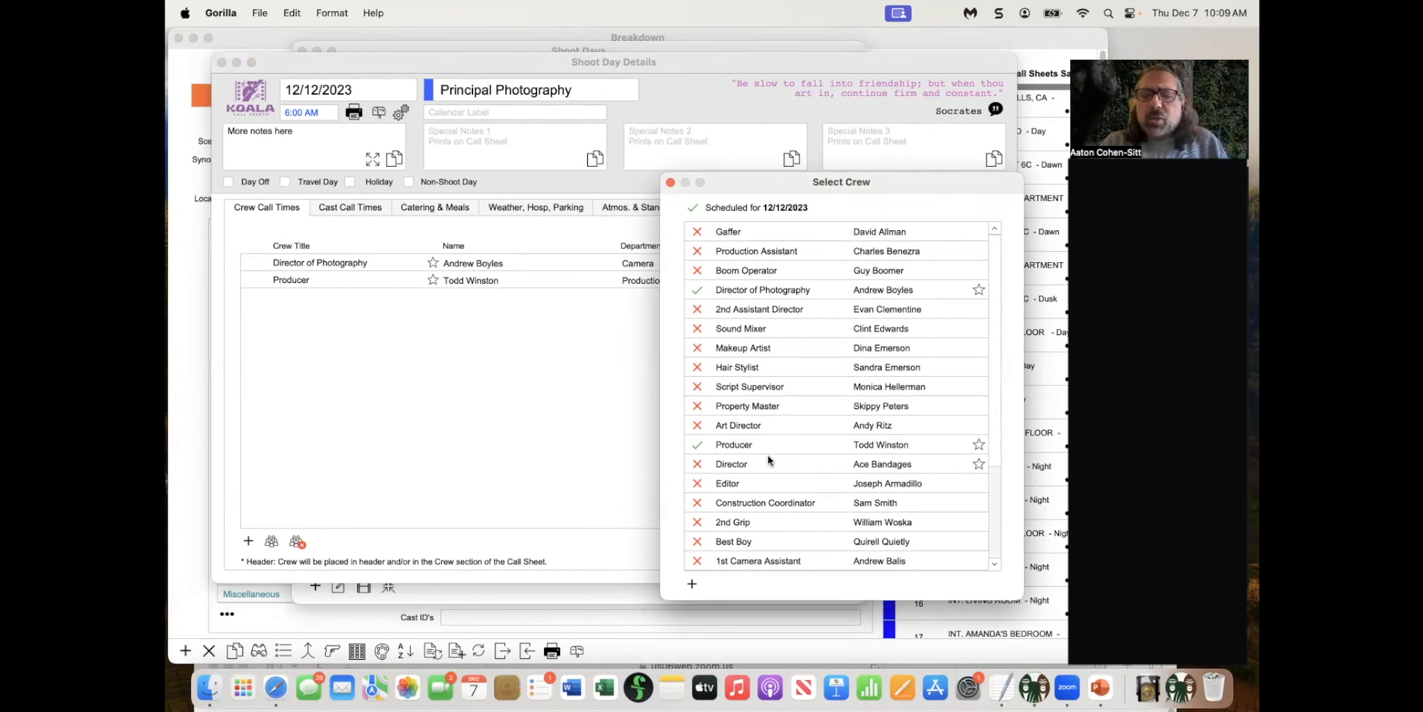
pyautogui.click(671, 183)
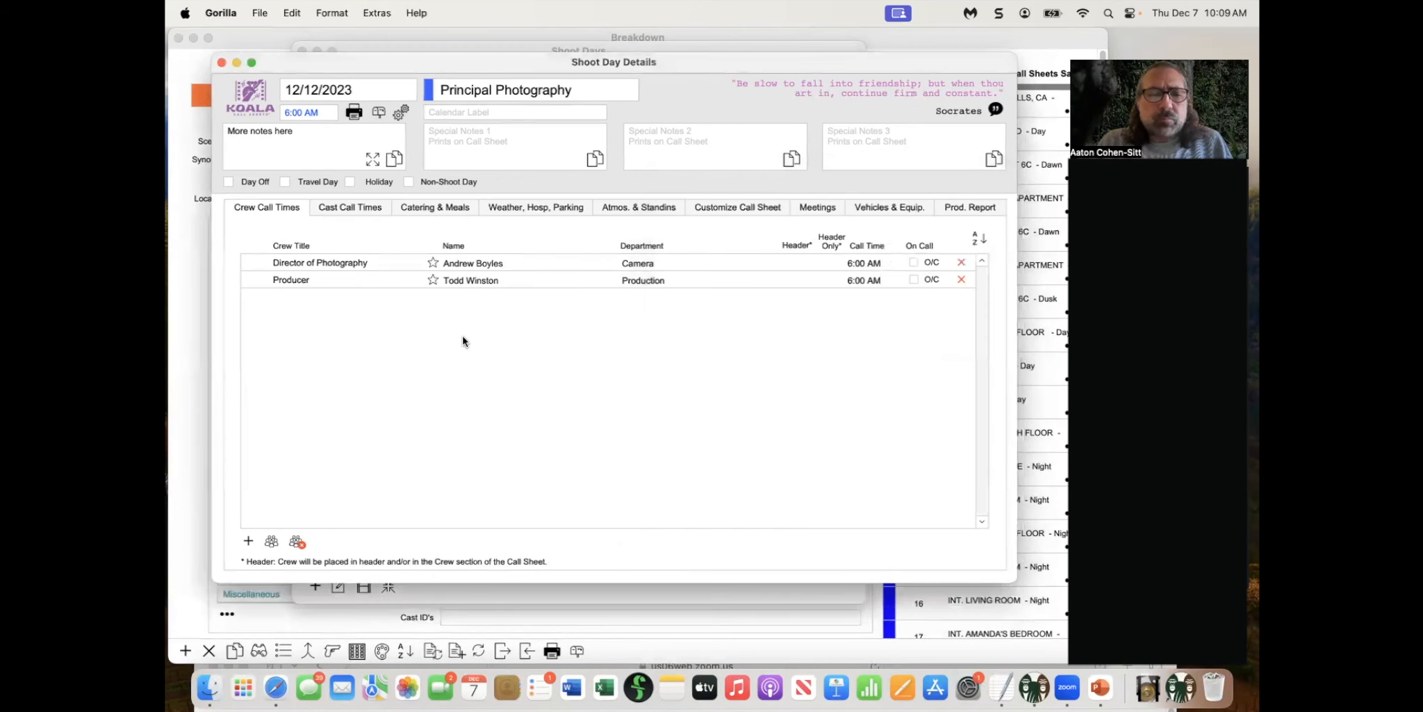
# Replace the 12/12/2023 crew with all crew, leaving out the Chef and the Assistant Chef
pyautogui.click(297, 542)
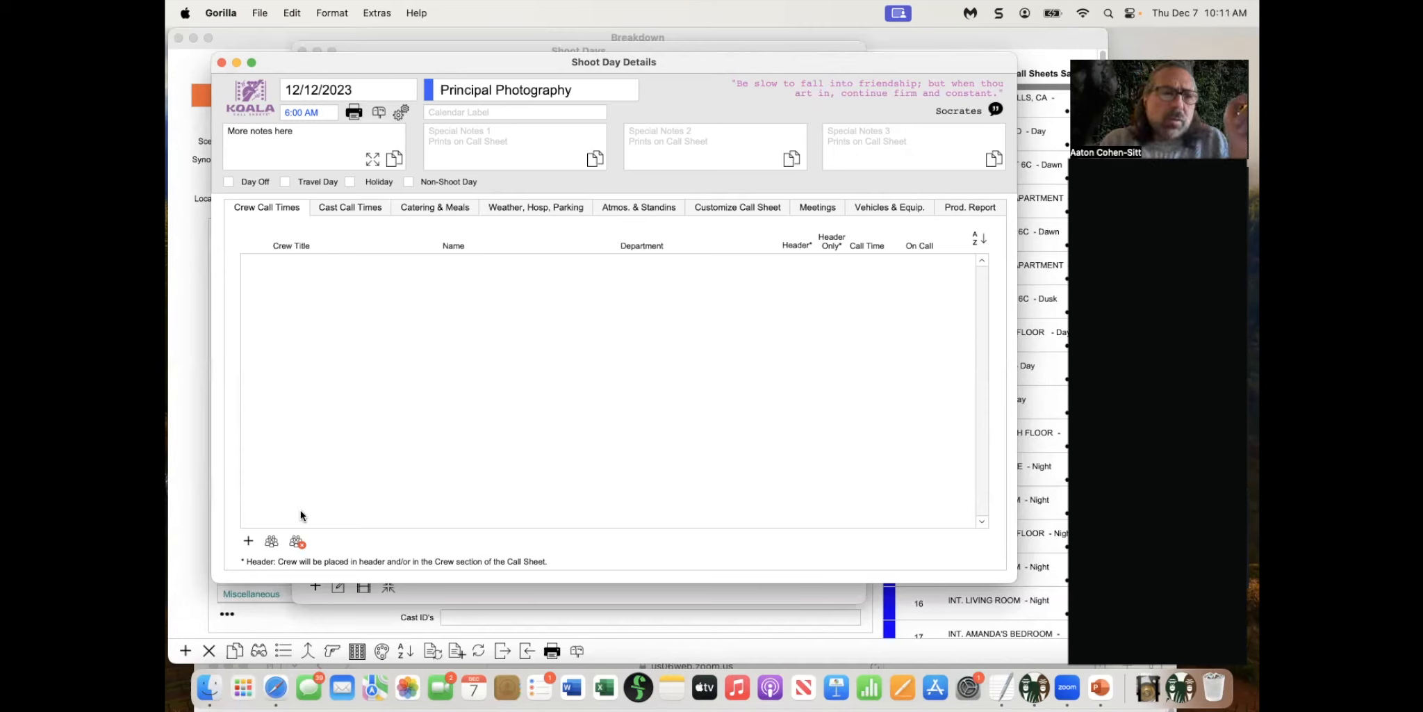
pyautogui.click(270, 542)
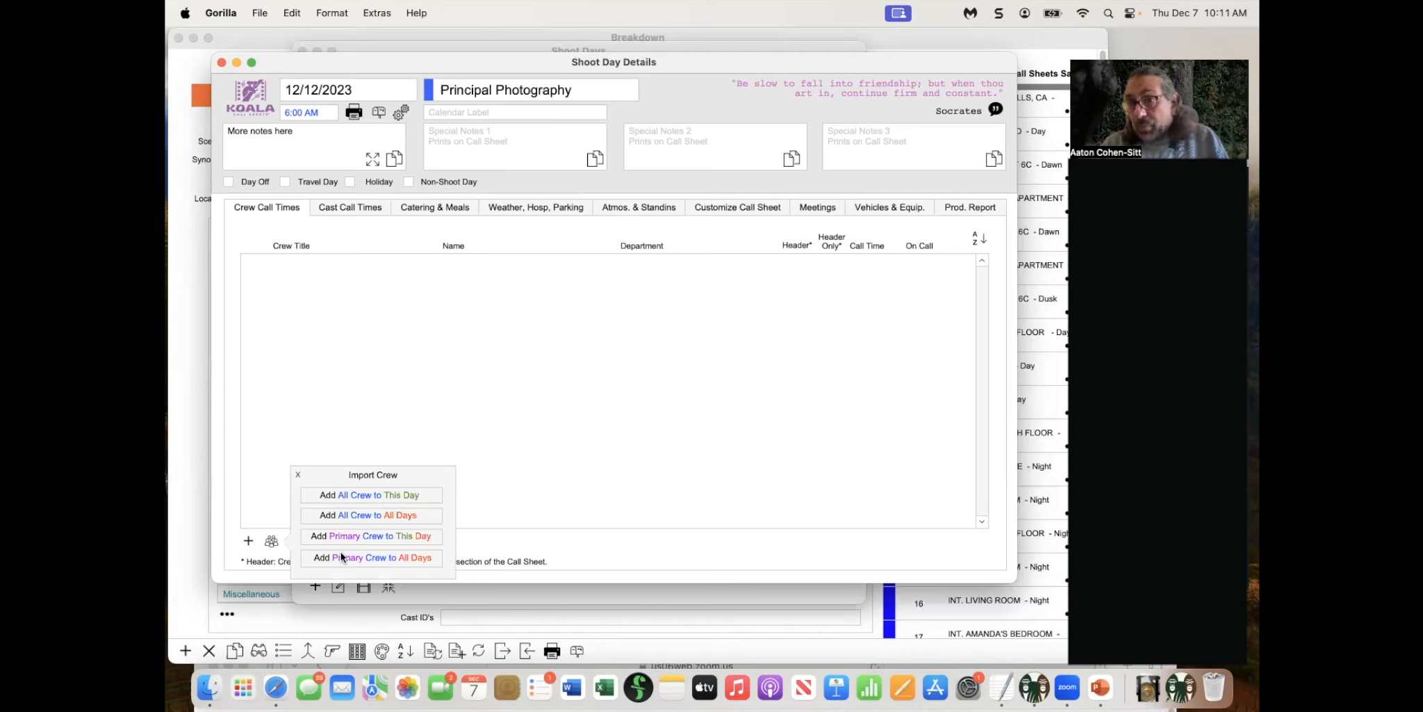
pyautogui.click(412, 492)
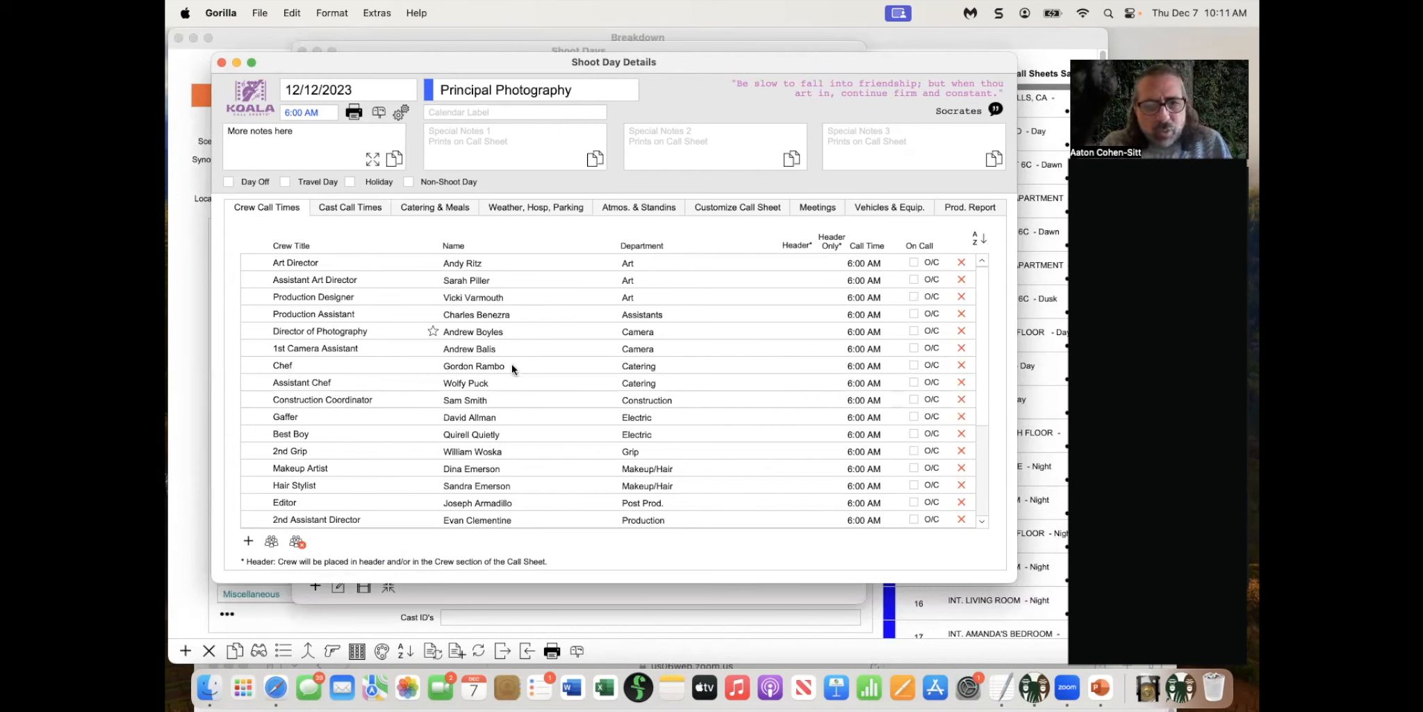
pyautogui.click(961, 365)
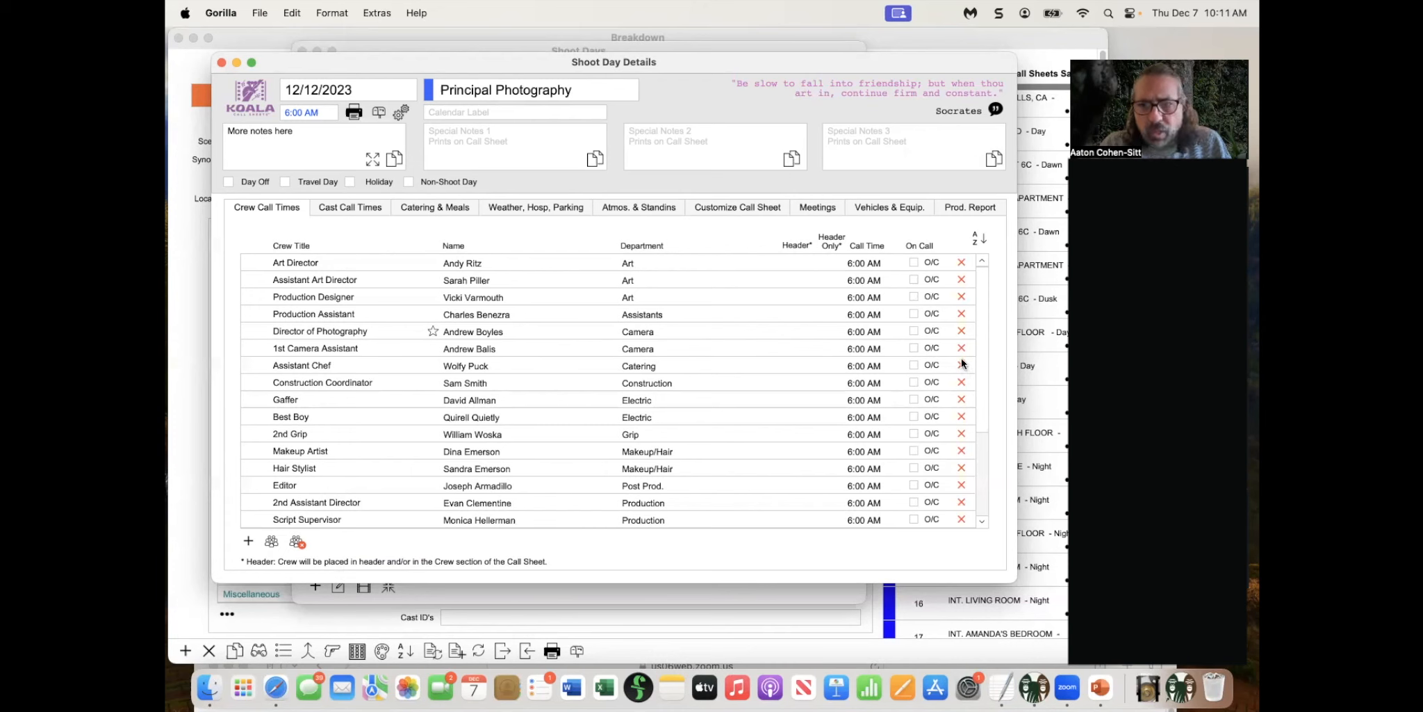
pyautogui.click(961, 365)
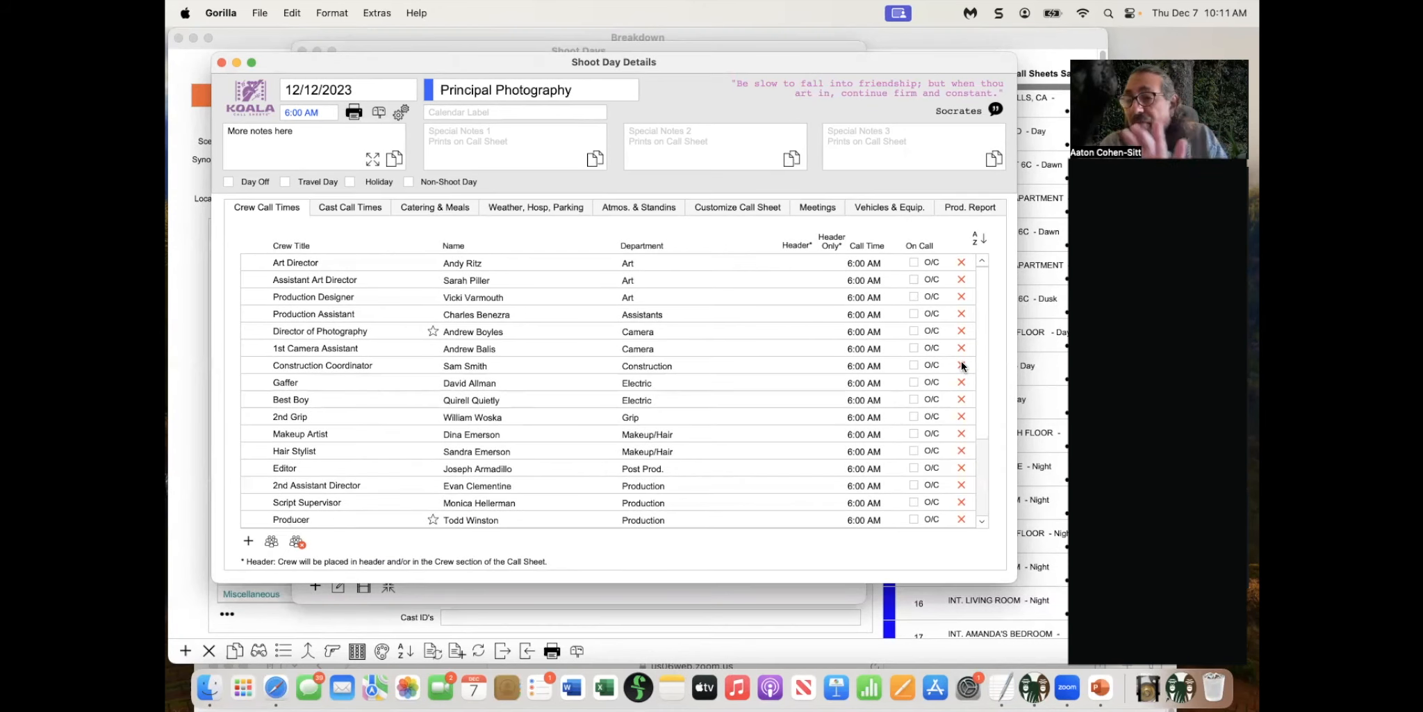
# Clear the 12/12/2023 crew list and import only the primary crew to this day
pyautogui.click(296, 541)
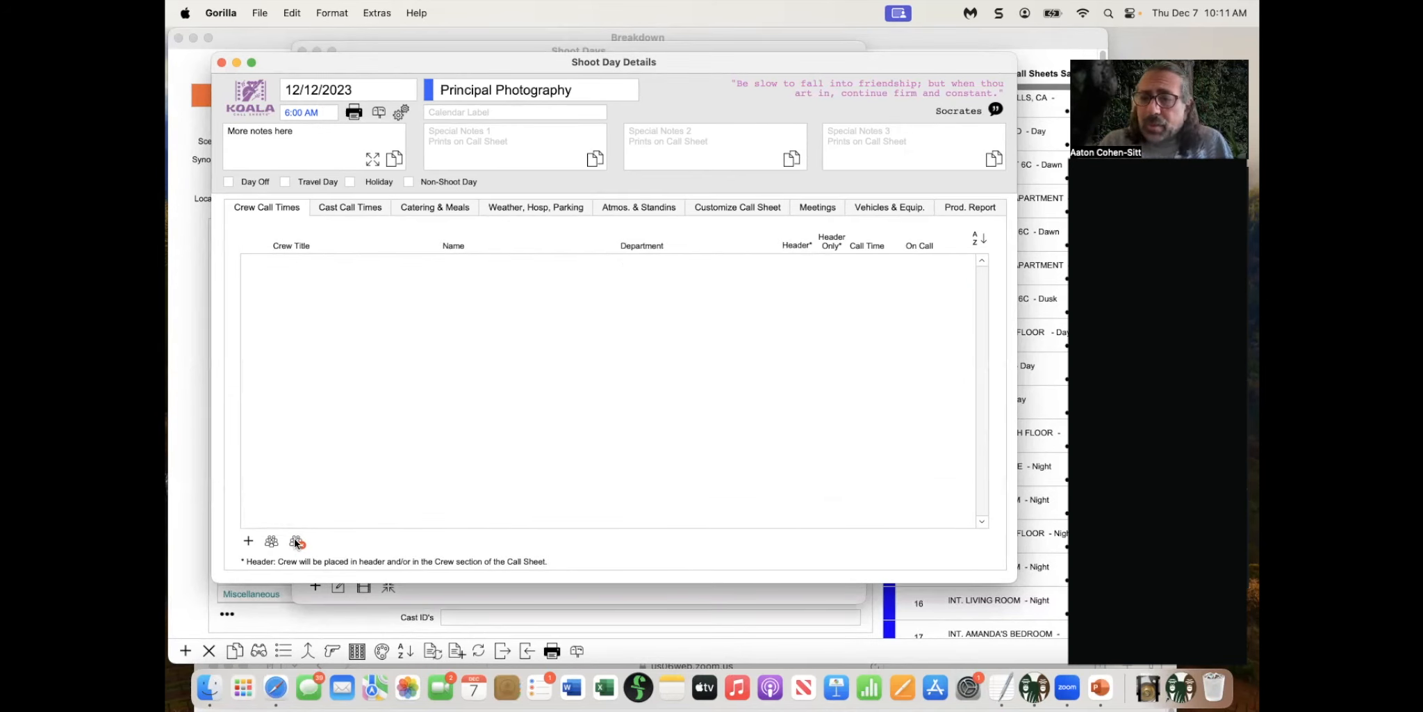
pyautogui.click(273, 541)
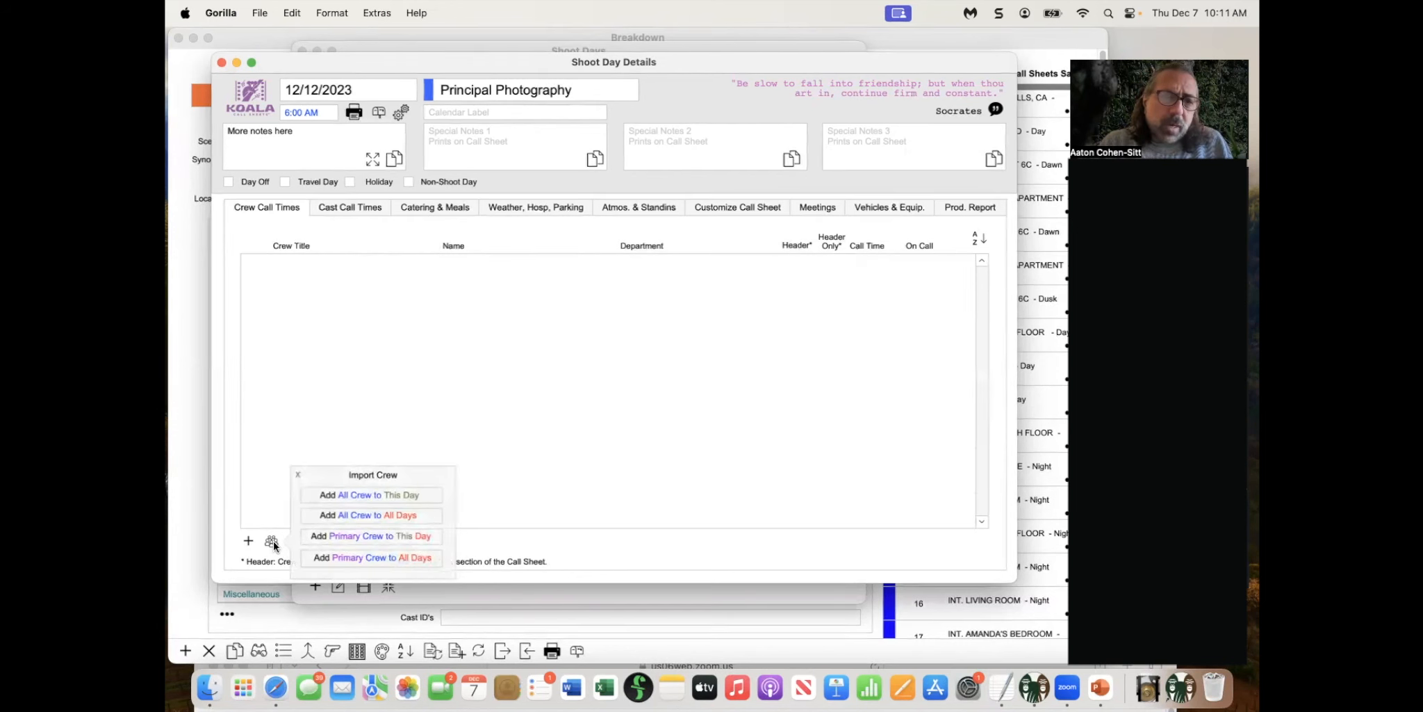
pyautogui.click(340, 536)
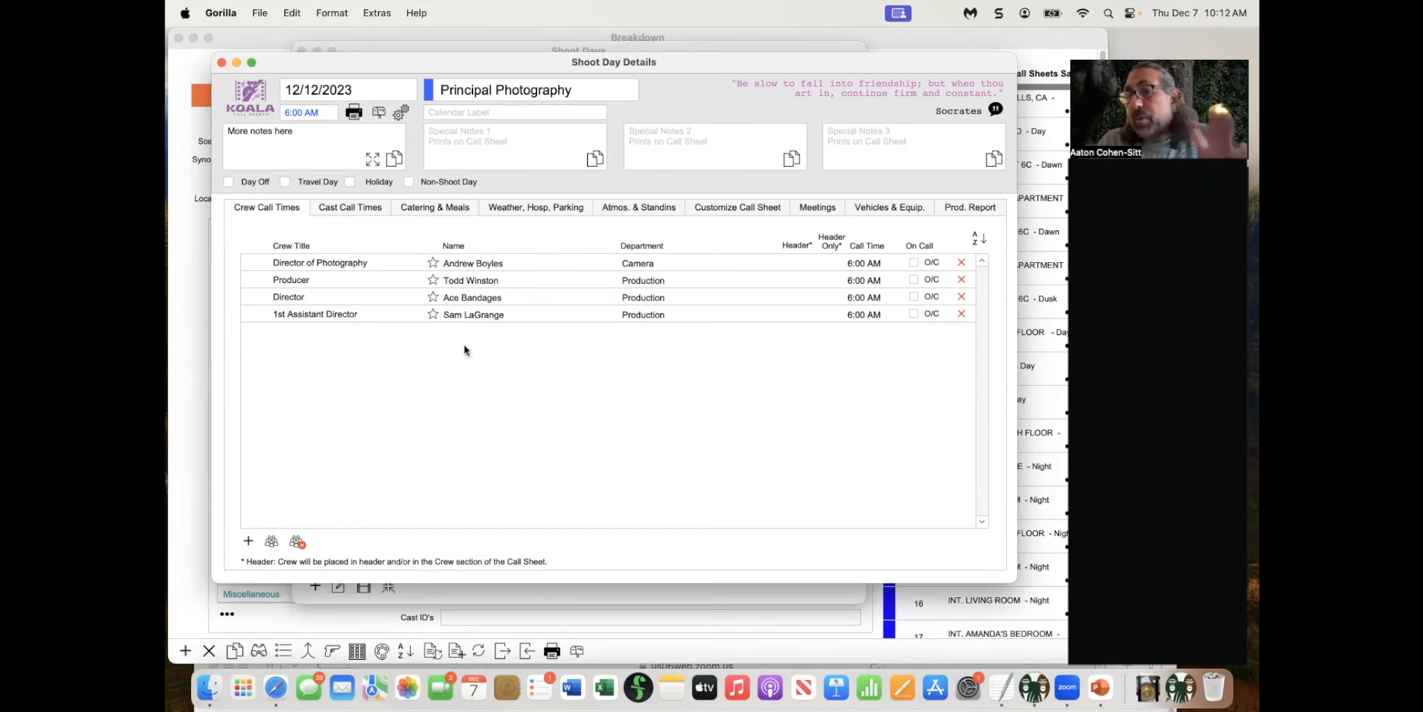
# Add the Script Supervisor and the Property Master to the 12/12/2023 crew list
pyautogui.click(247, 541)
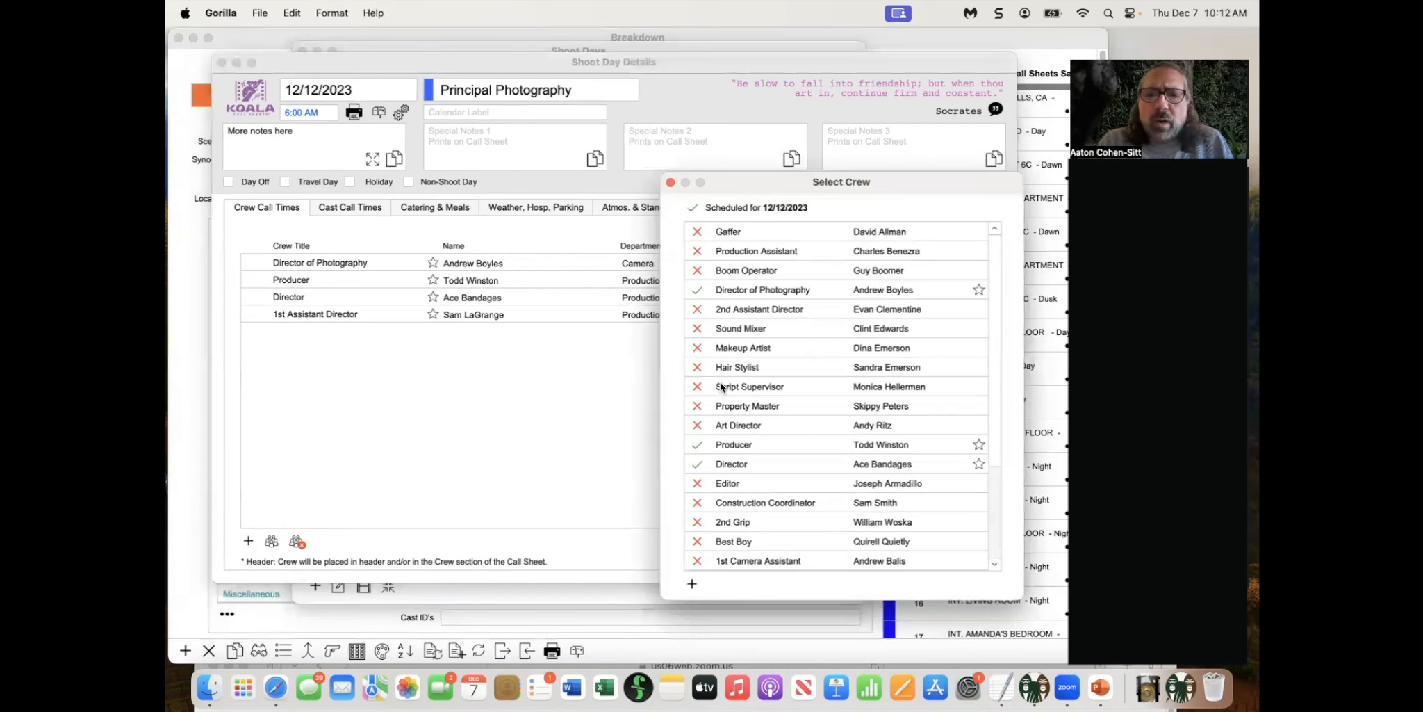
pyautogui.click(698, 386)
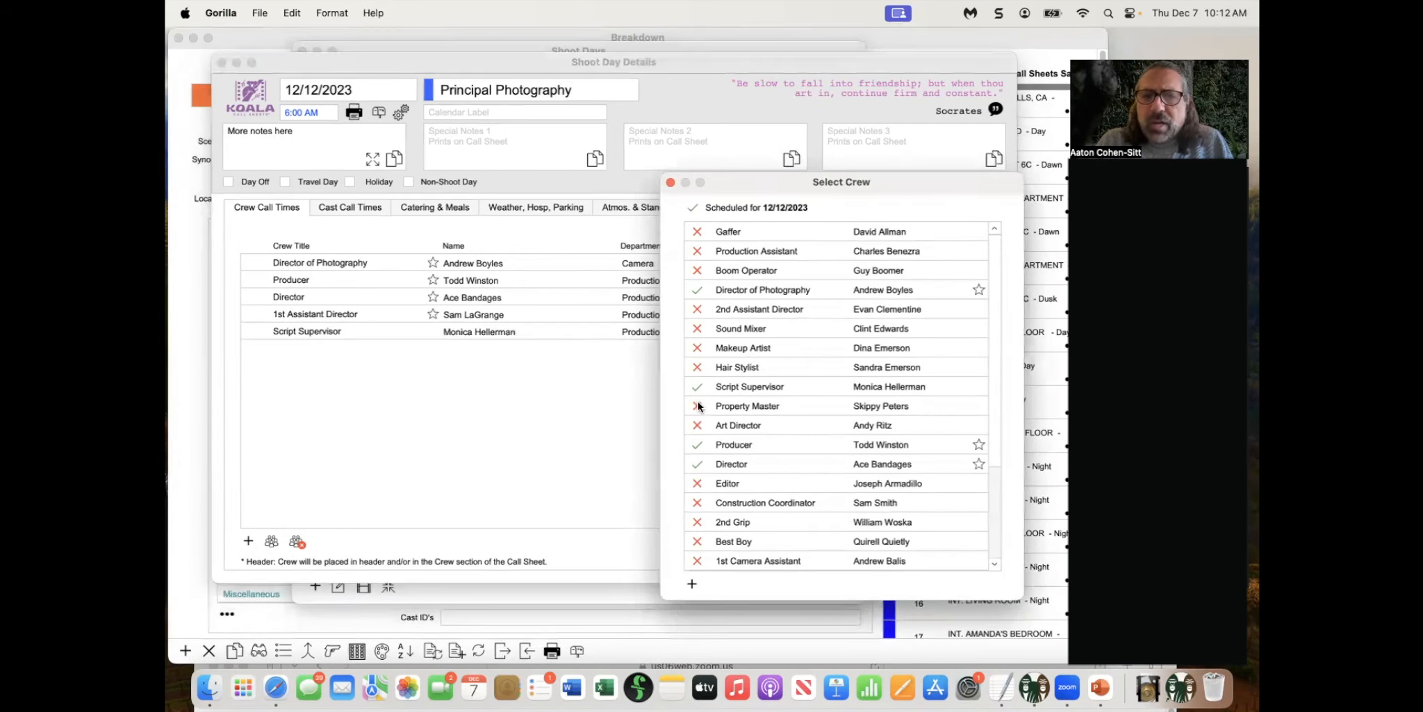
pyautogui.click(698, 404)
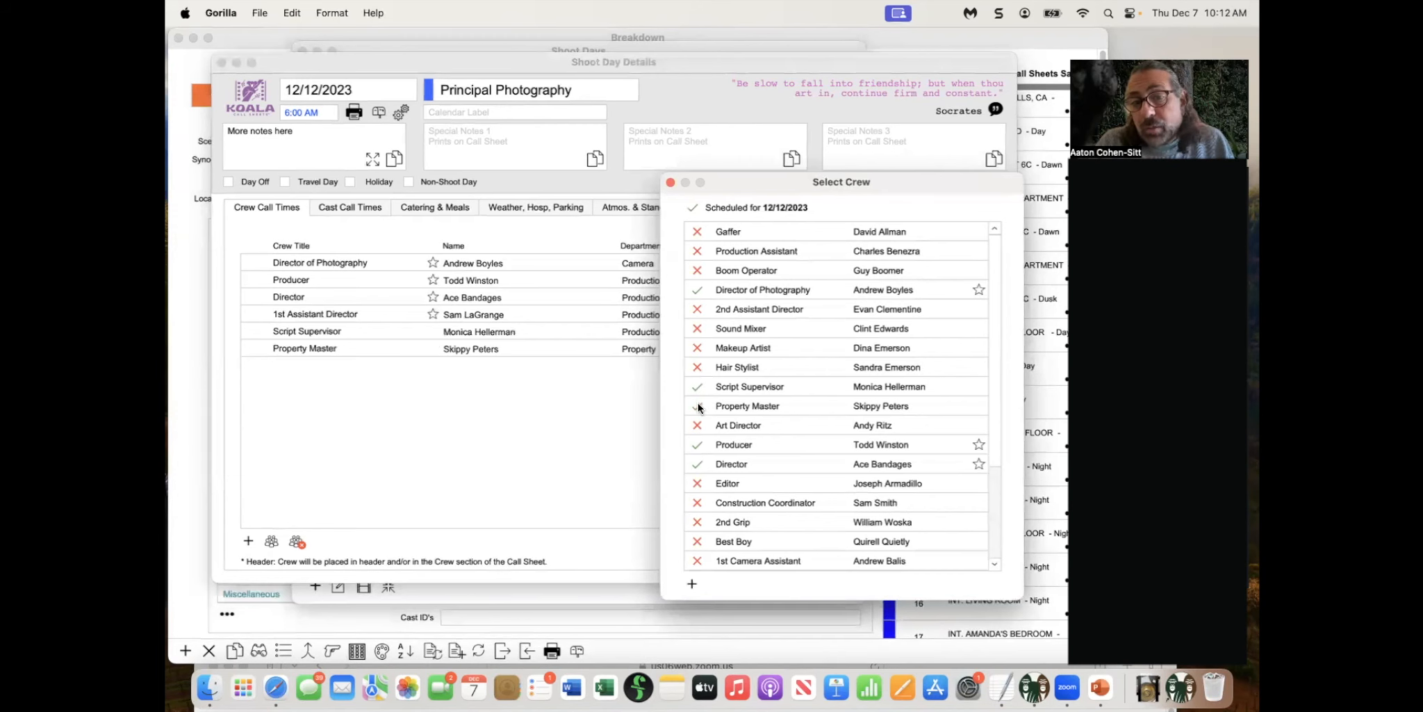
pyautogui.click(671, 182)
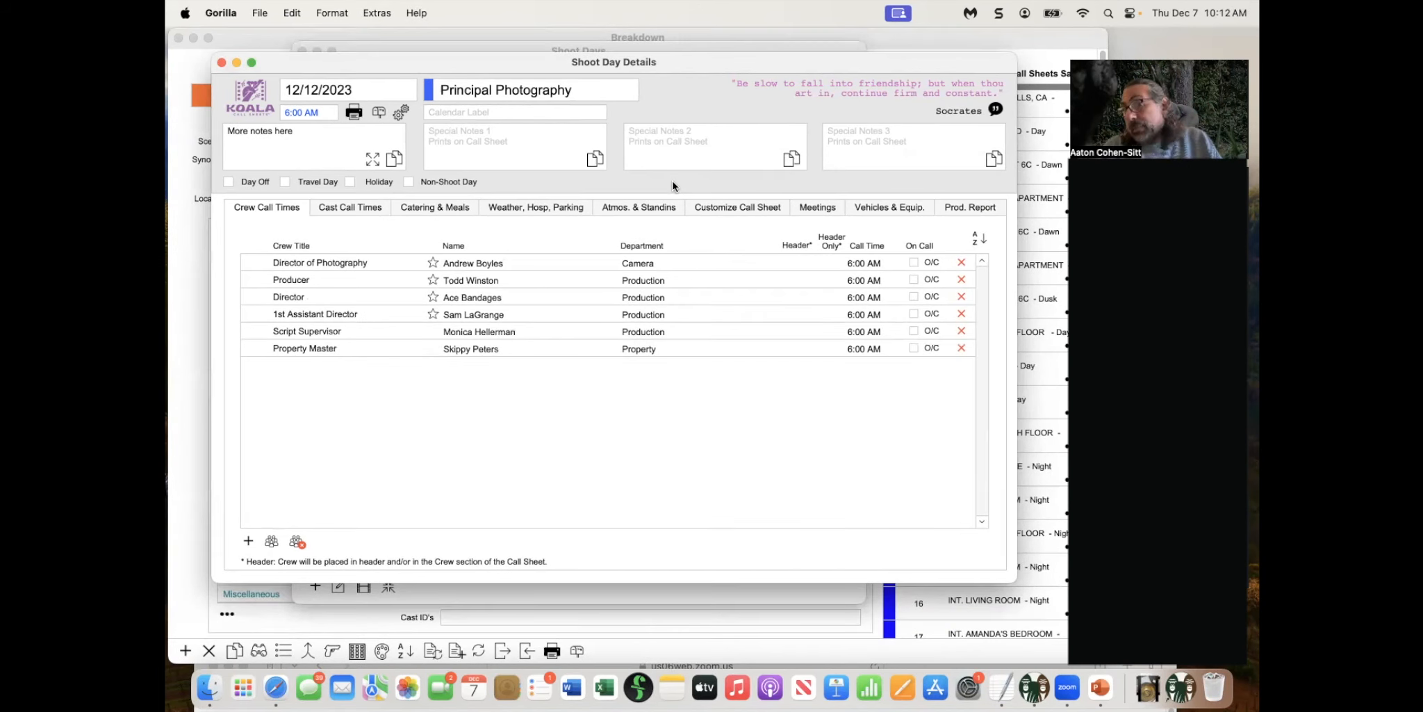
# Clear the crew scheduled for 12/12/2023 and import all crew to this day
pyautogui.click(271, 541)
pyautogui.click(271, 541)
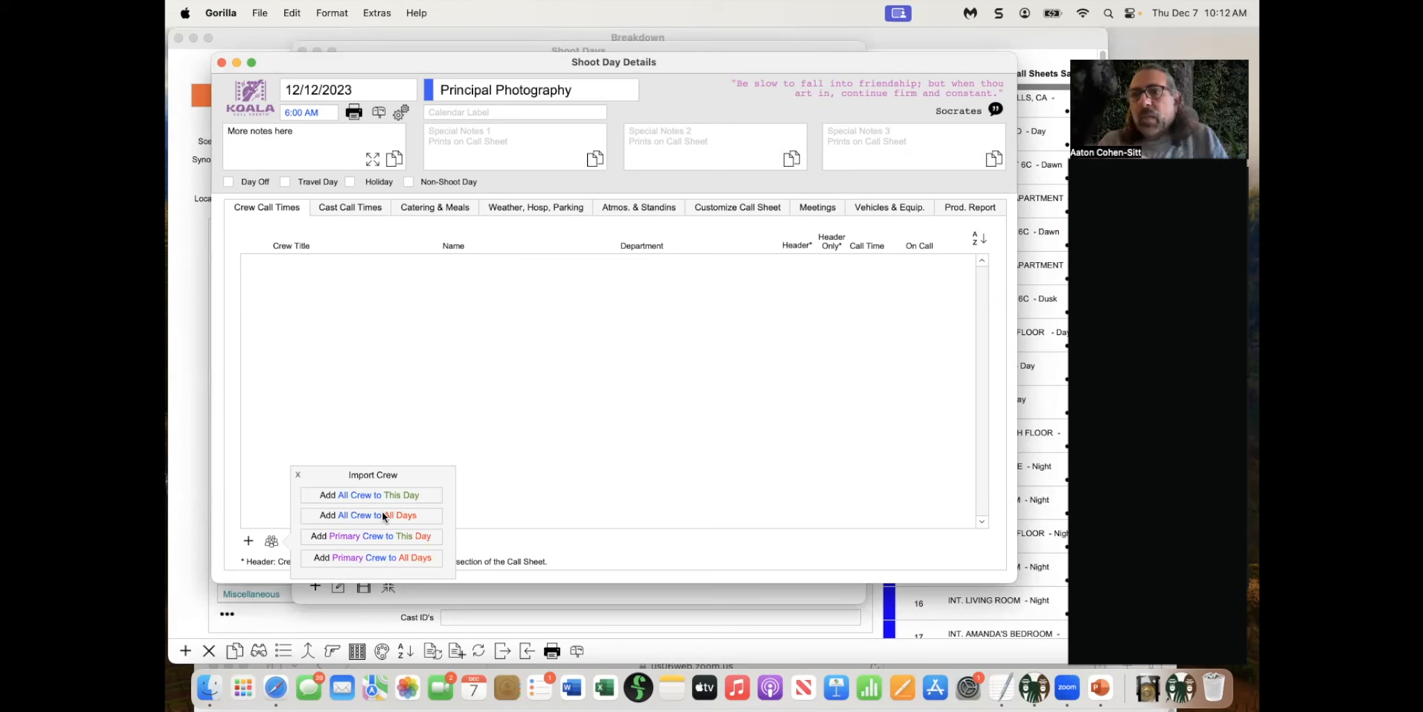
pyautogui.click(380, 495)
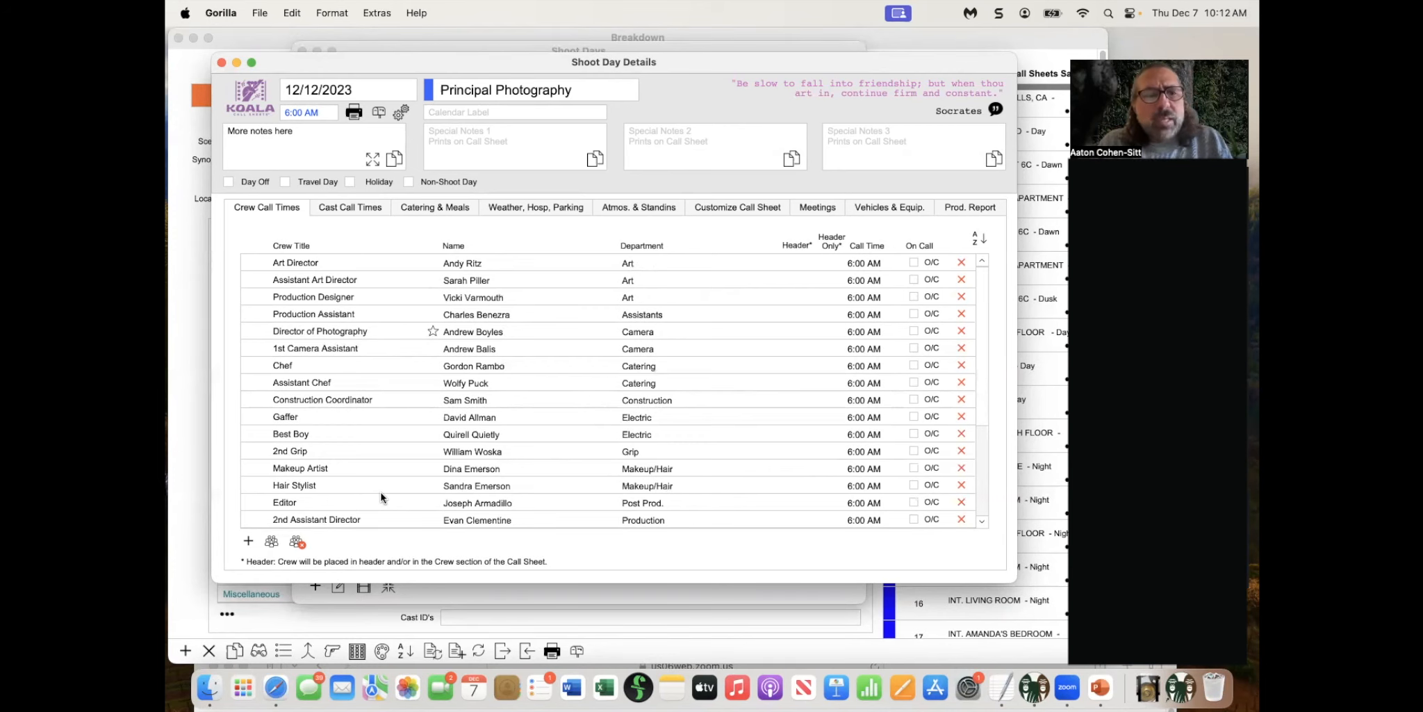
# Switch to the PowerPoint slide show to check the Crew topics, and return to Gorilla
pyautogui.press('super+Tab')
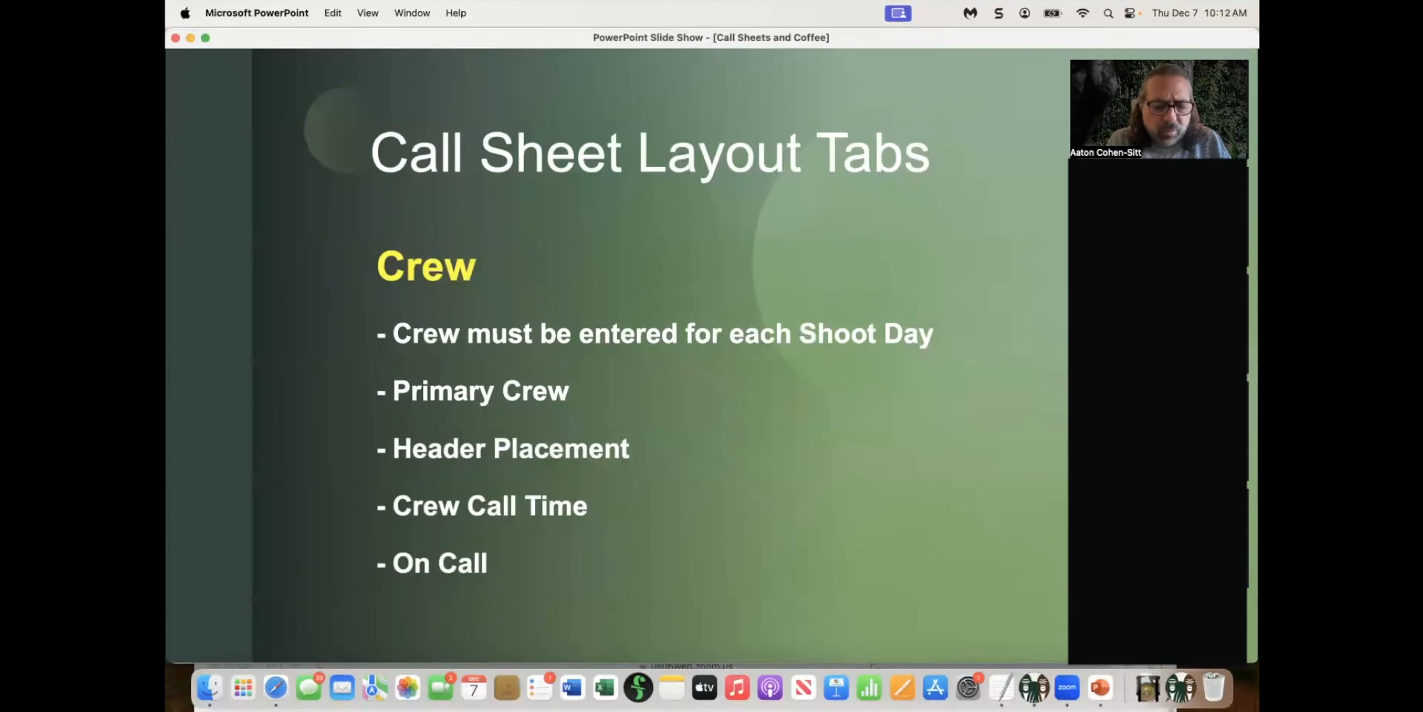
pyautogui.press('super+Tab')
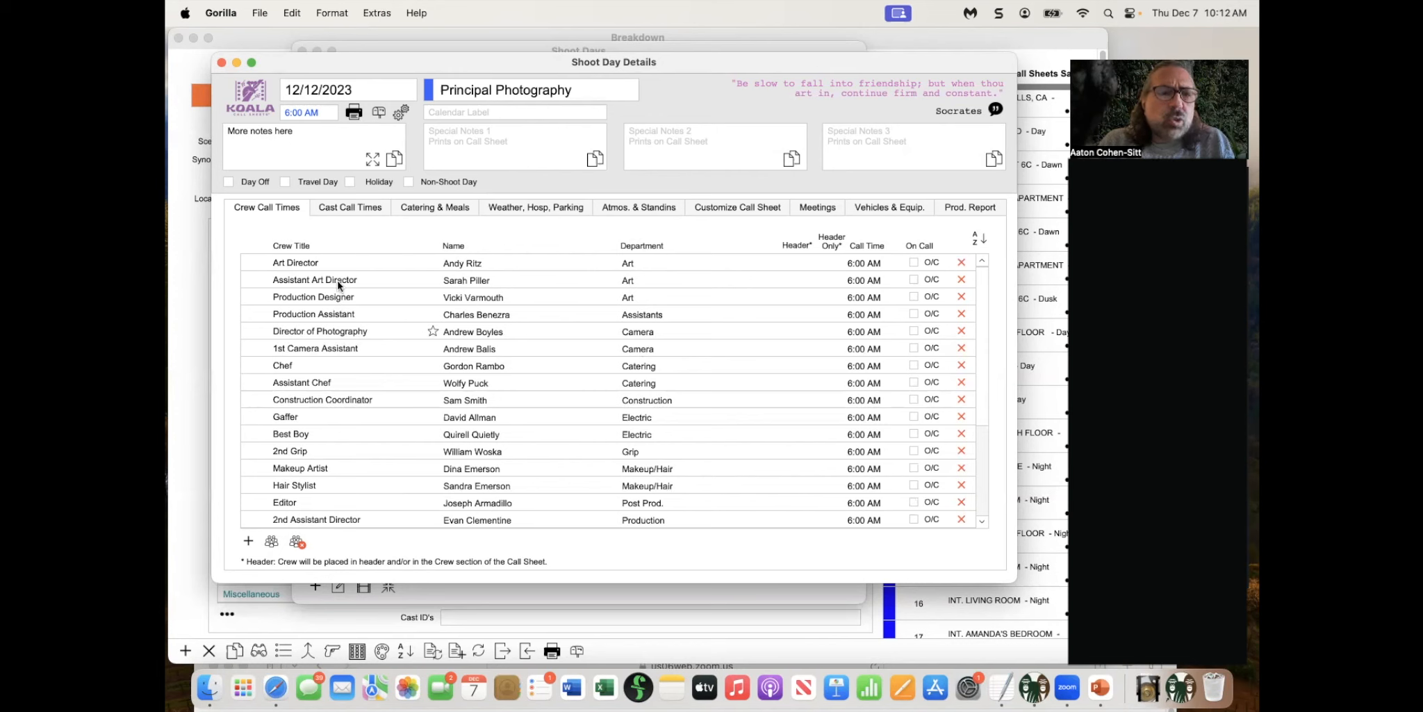
# Sort the crew call times list by Crew Title
pyautogui.click(975, 244)
pyautogui.click(855, 241)
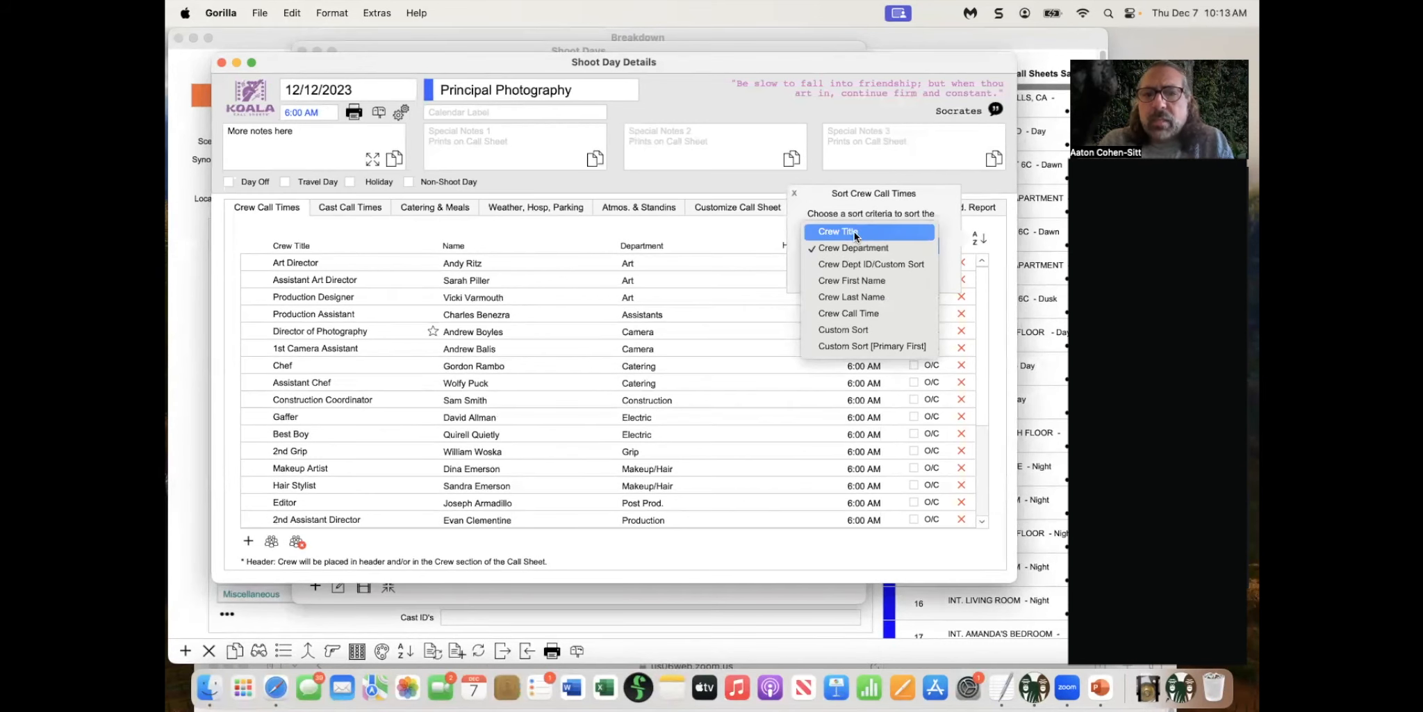
pyautogui.click(854, 231)
pyautogui.click(883, 271)
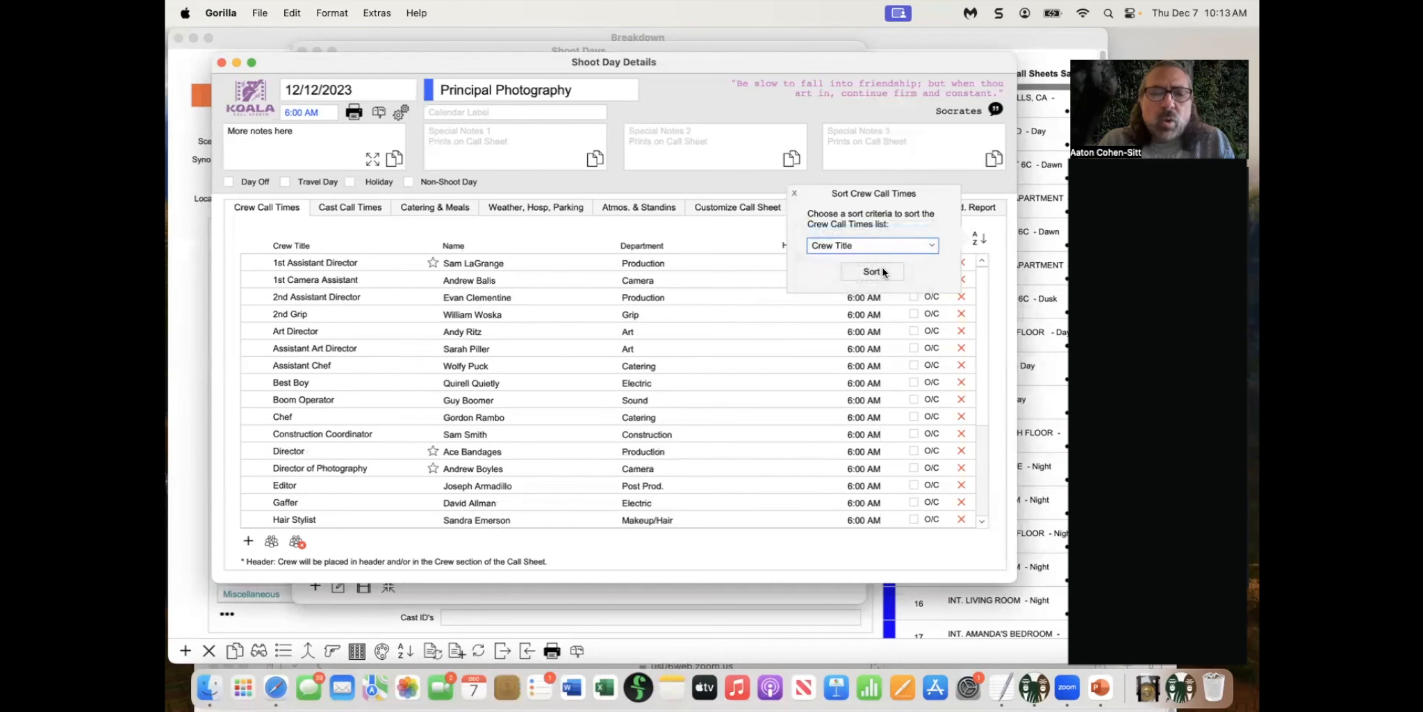
# Sort the crew call times list by Custom Sort [Primary First] and close the sort options
pyautogui.click(854, 245)
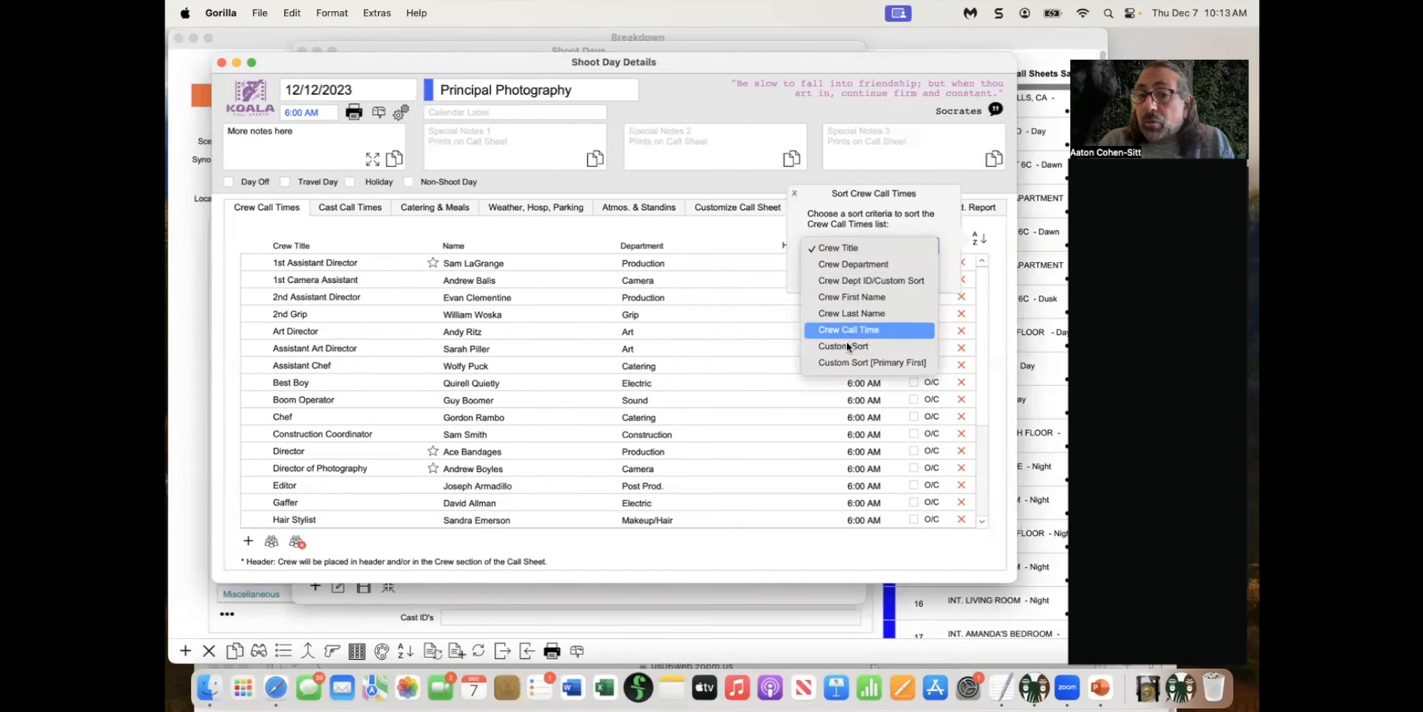
pyautogui.click(845, 362)
pyautogui.click(855, 272)
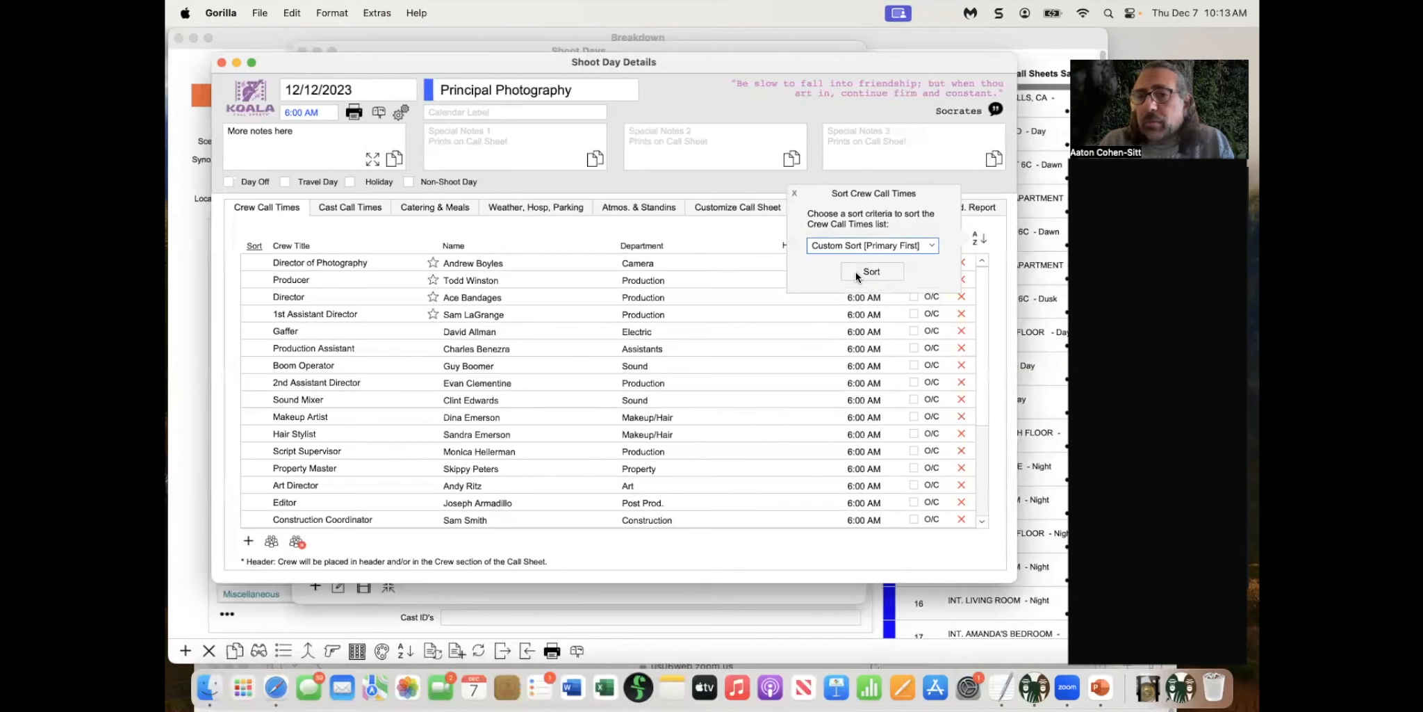
pyautogui.click(754, 241)
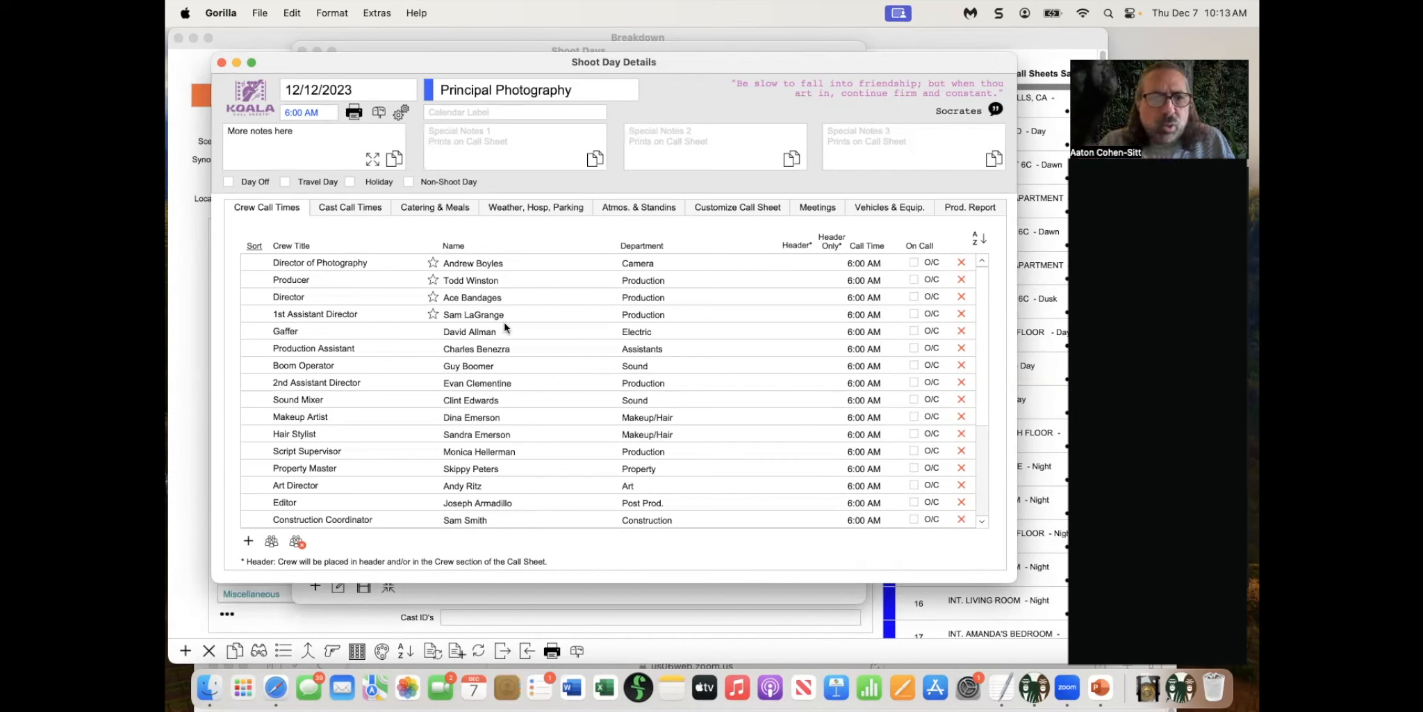
# Set the Director's call time to 7:00 AM and mark the Editor and Construction Coordinator as on call
pyautogui.click(857, 295)
pyautogui.click(857, 336)
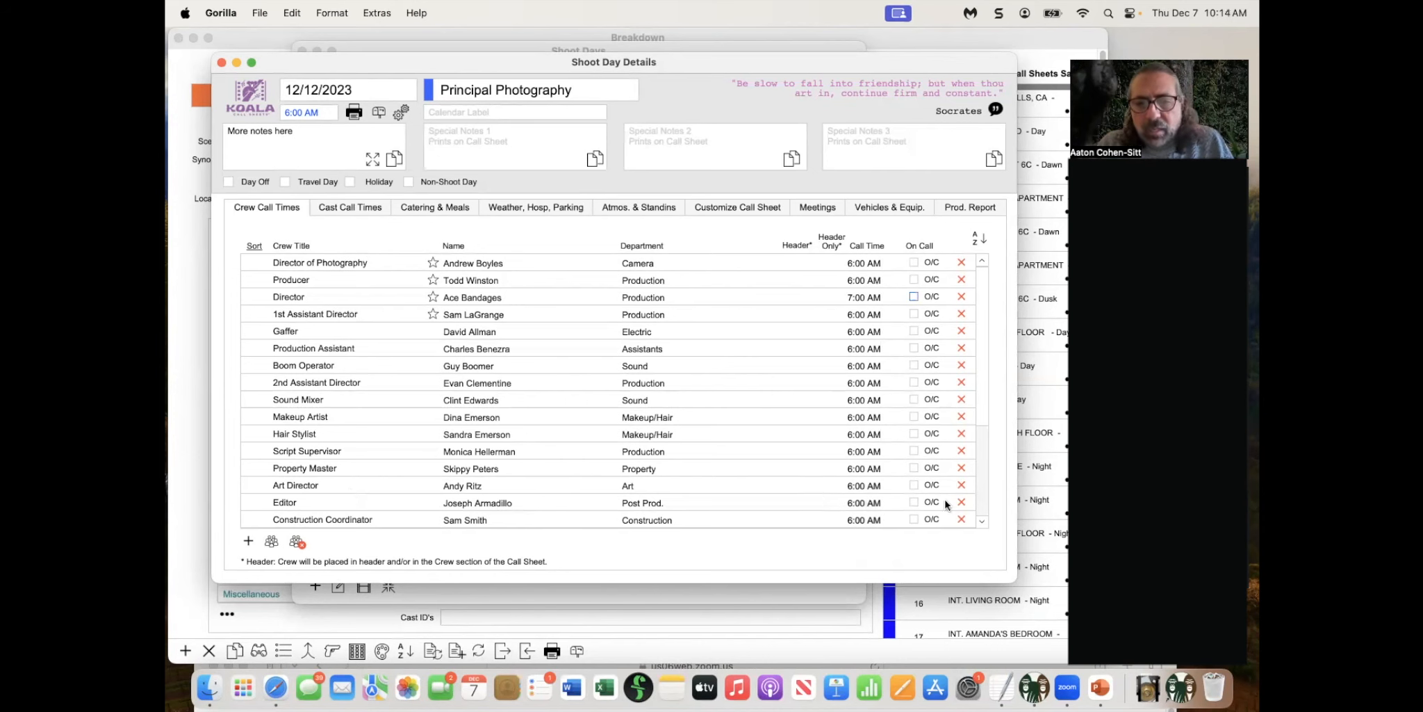
pyautogui.click(913, 501)
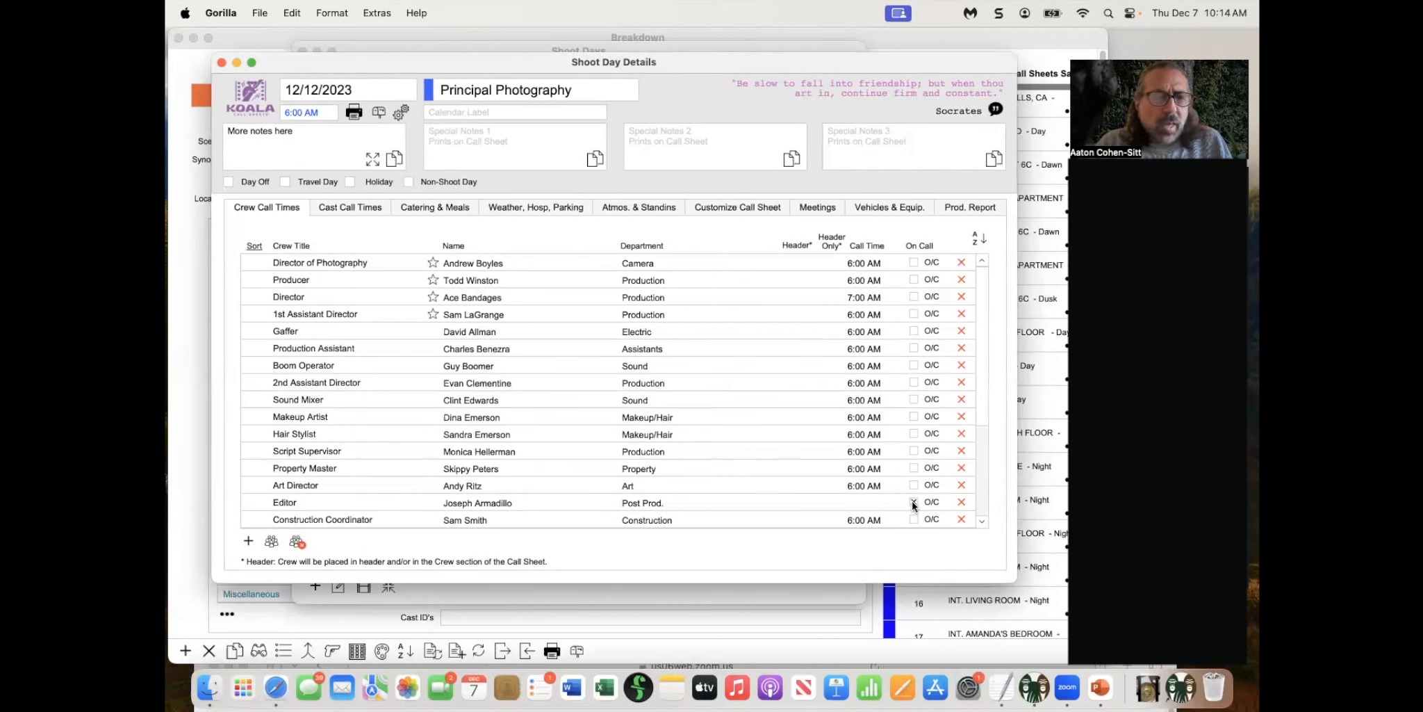
pyautogui.click(913, 519)
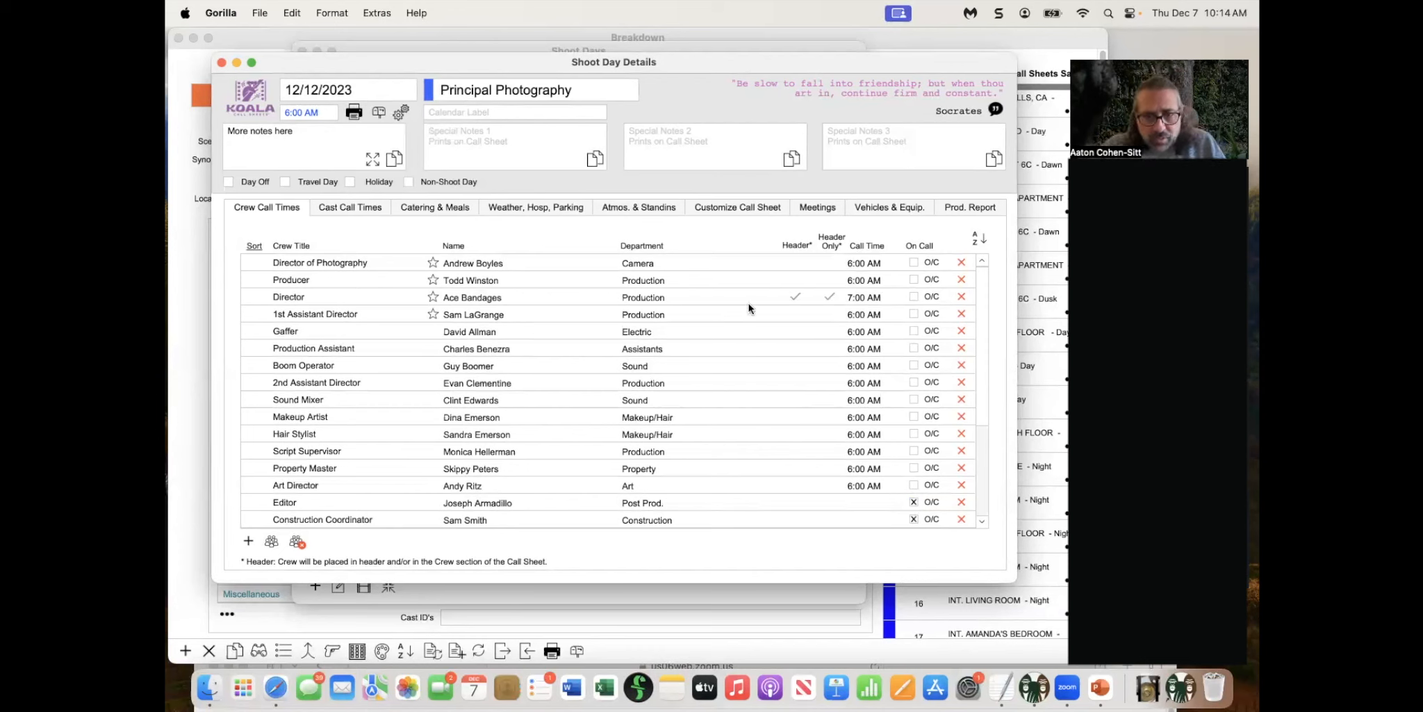
# Mark the Director of Photography, Producer and 1st Assistant Director as Header Only for the call sheet
pyautogui.click(830, 263)
pyautogui.click(829, 280)
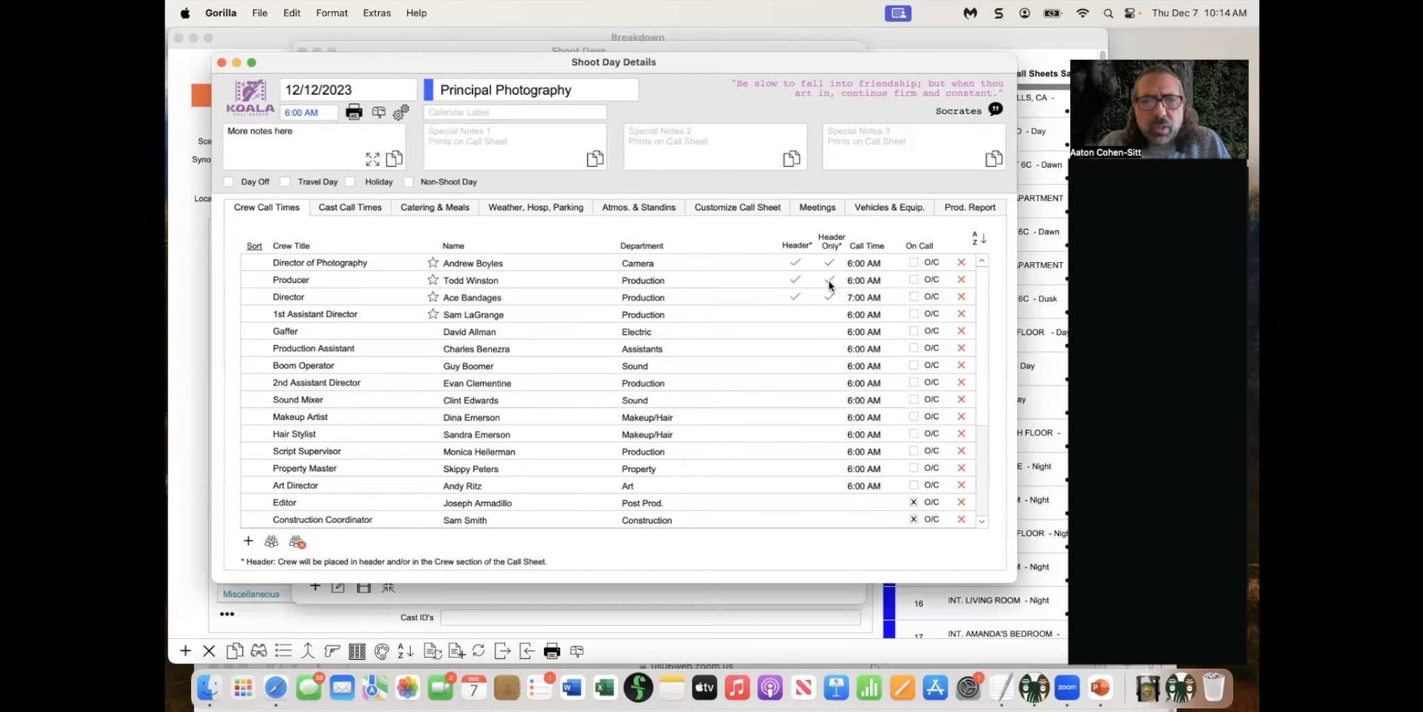
pyautogui.click(830, 314)
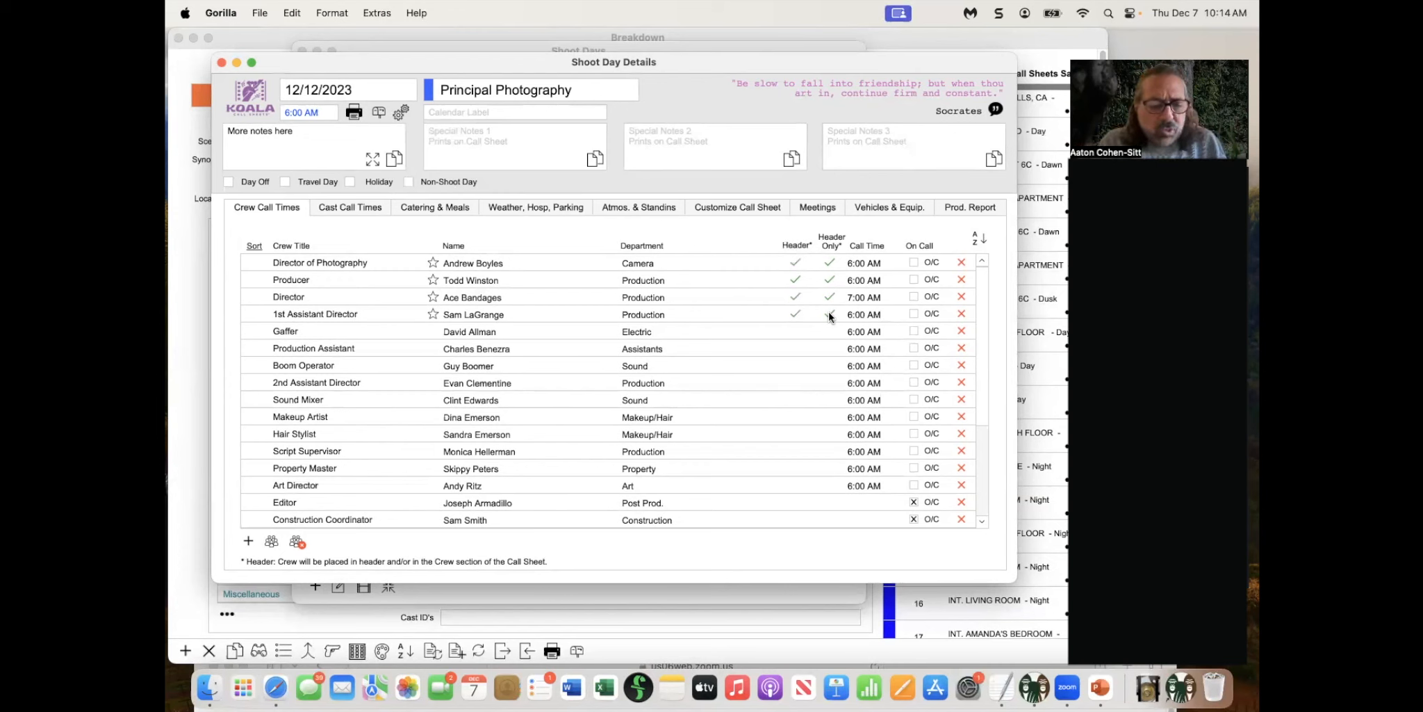
# Switch to the PowerPoint slide show, advance to the Main Call Time slide, and return to Gorilla, closing the macOS User Guide
pyautogui.press('super+Tab')
pyautogui.press('super+Tab')
pyautogui.press('super+shift+Tab')
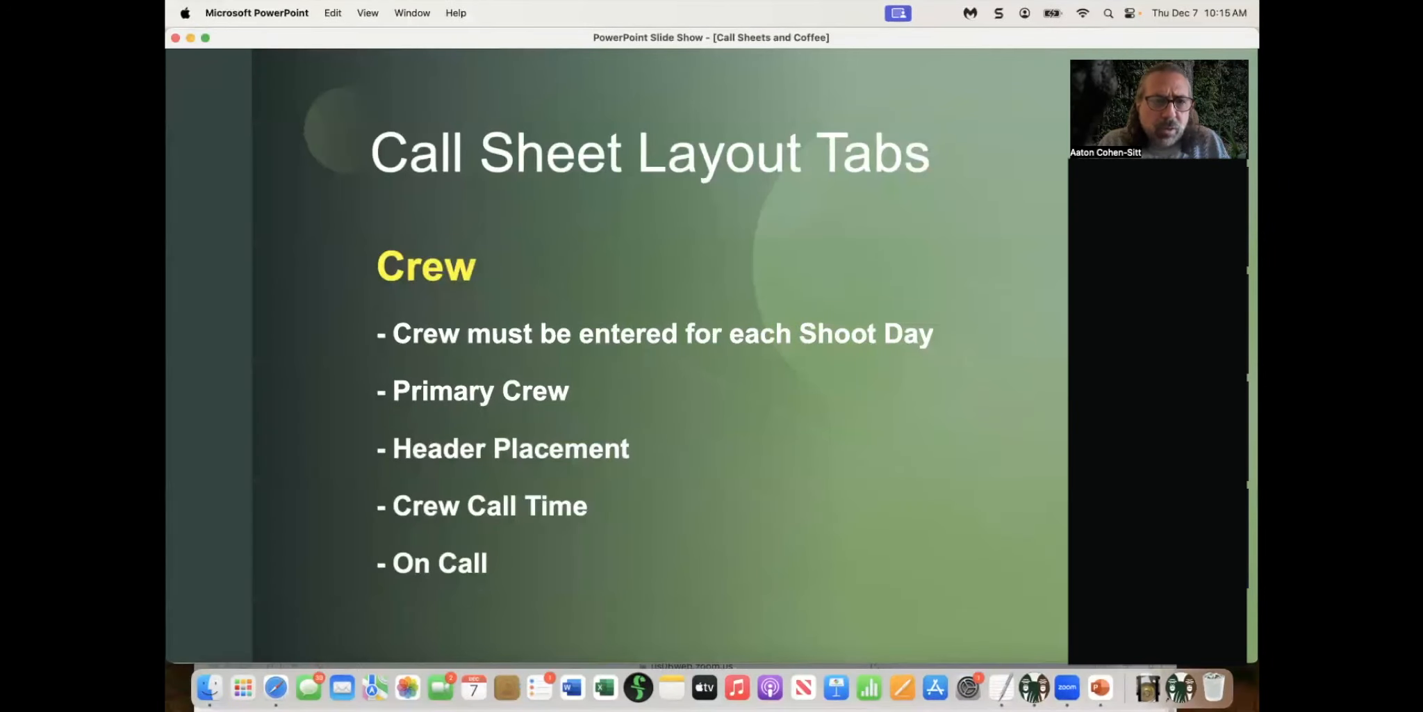
pyautogui.press('Right')
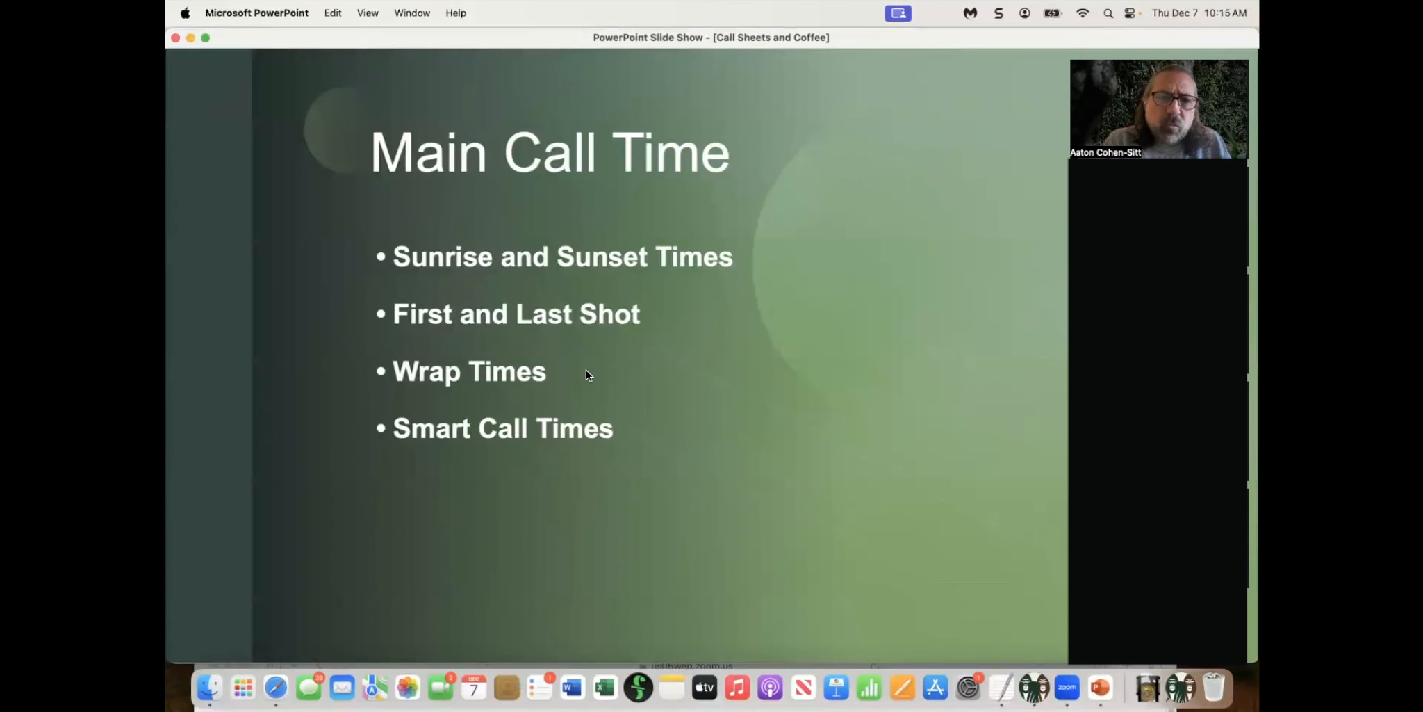
pyautogui.press('super+Tab')
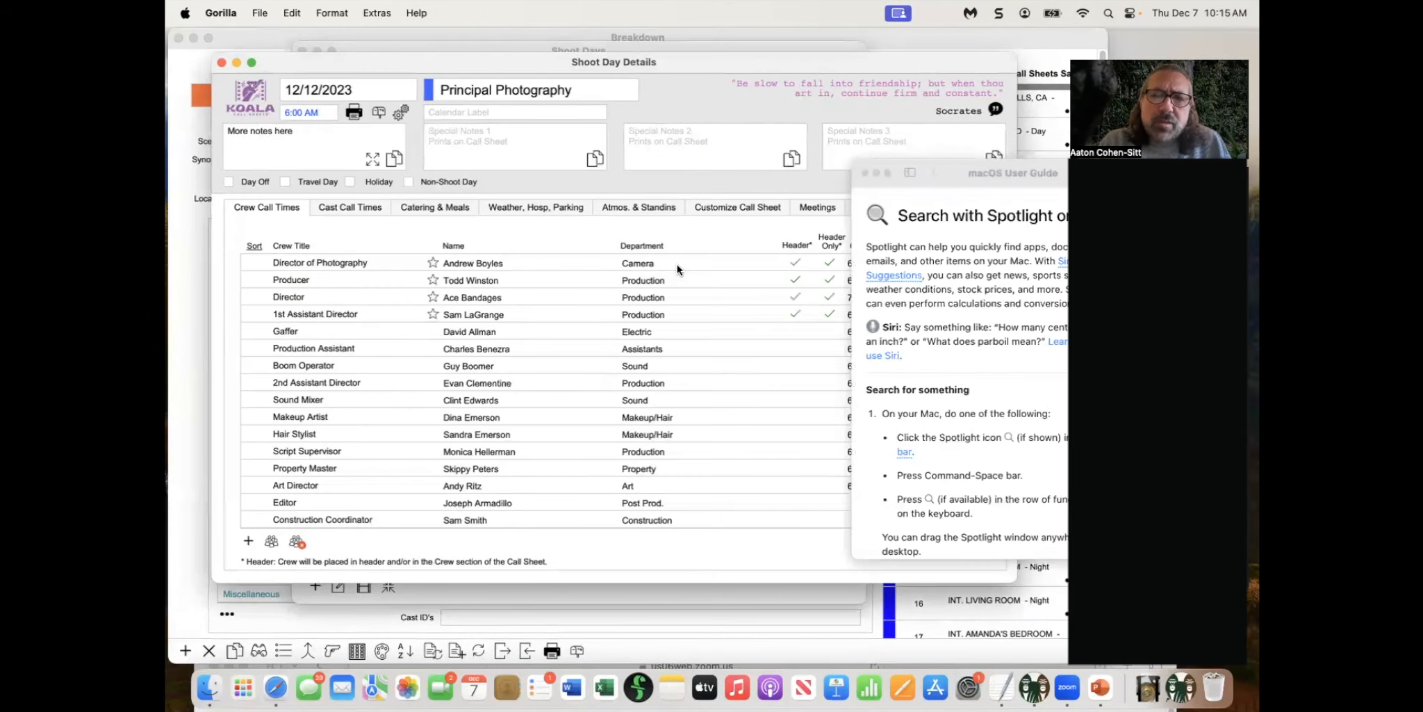
pyautogui.click(866, 172)
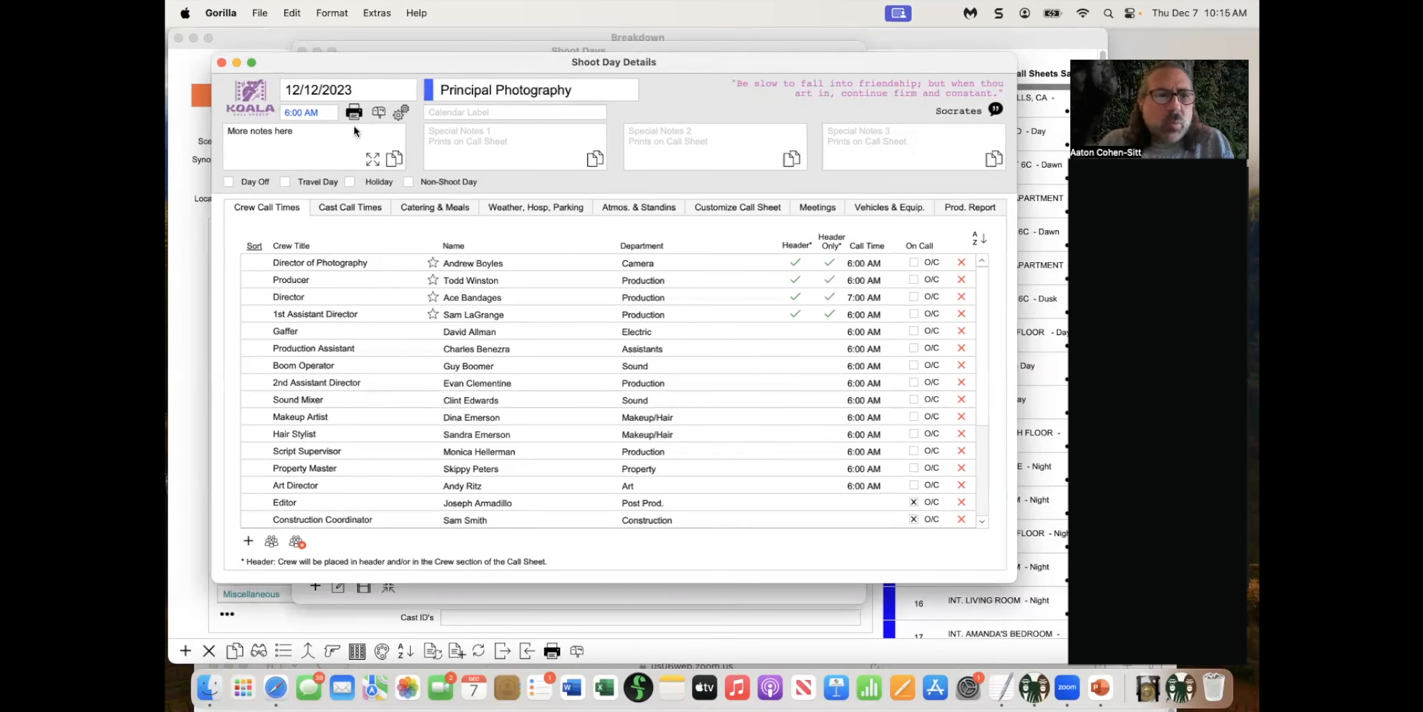
# Set the Main Call Time for 12/12/2023 to 7:00 AM with Smart Call Times enabled
pyautogui.click(314, 109)
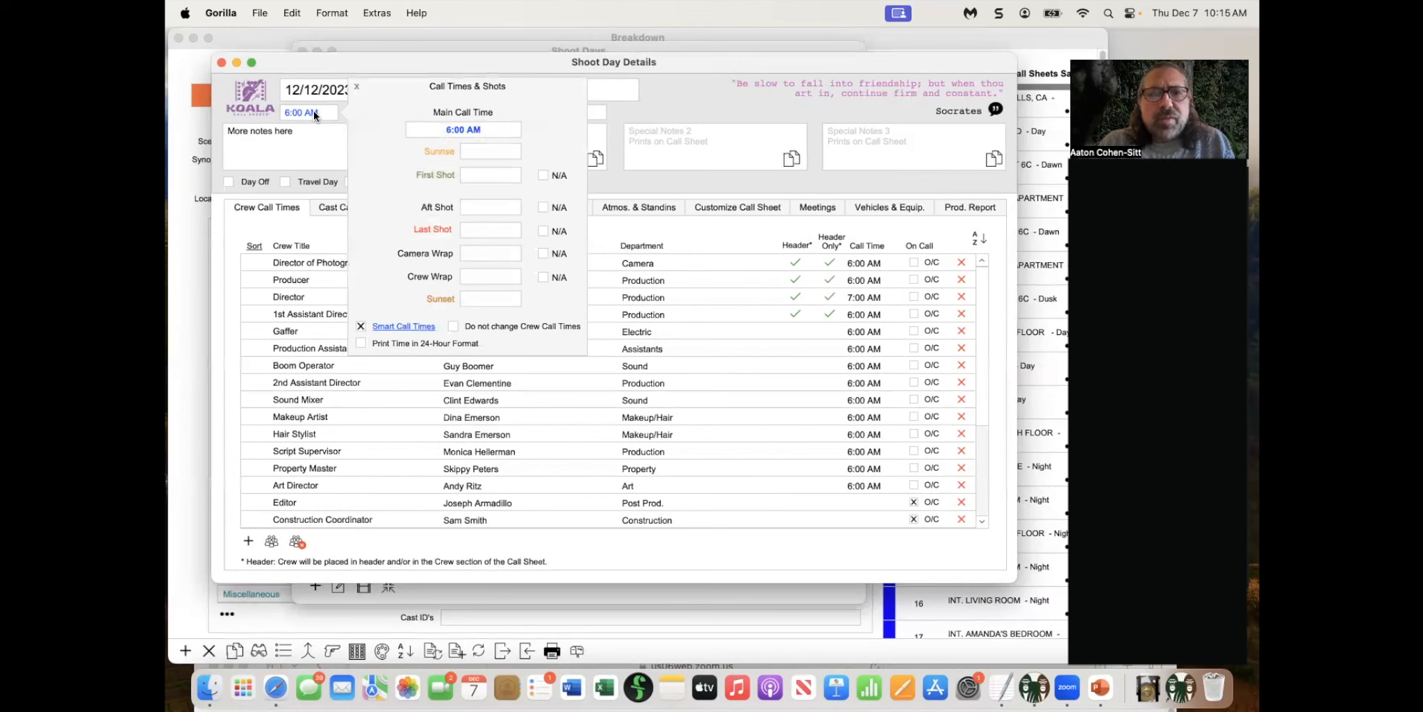
pyautogui.click(487, 129)
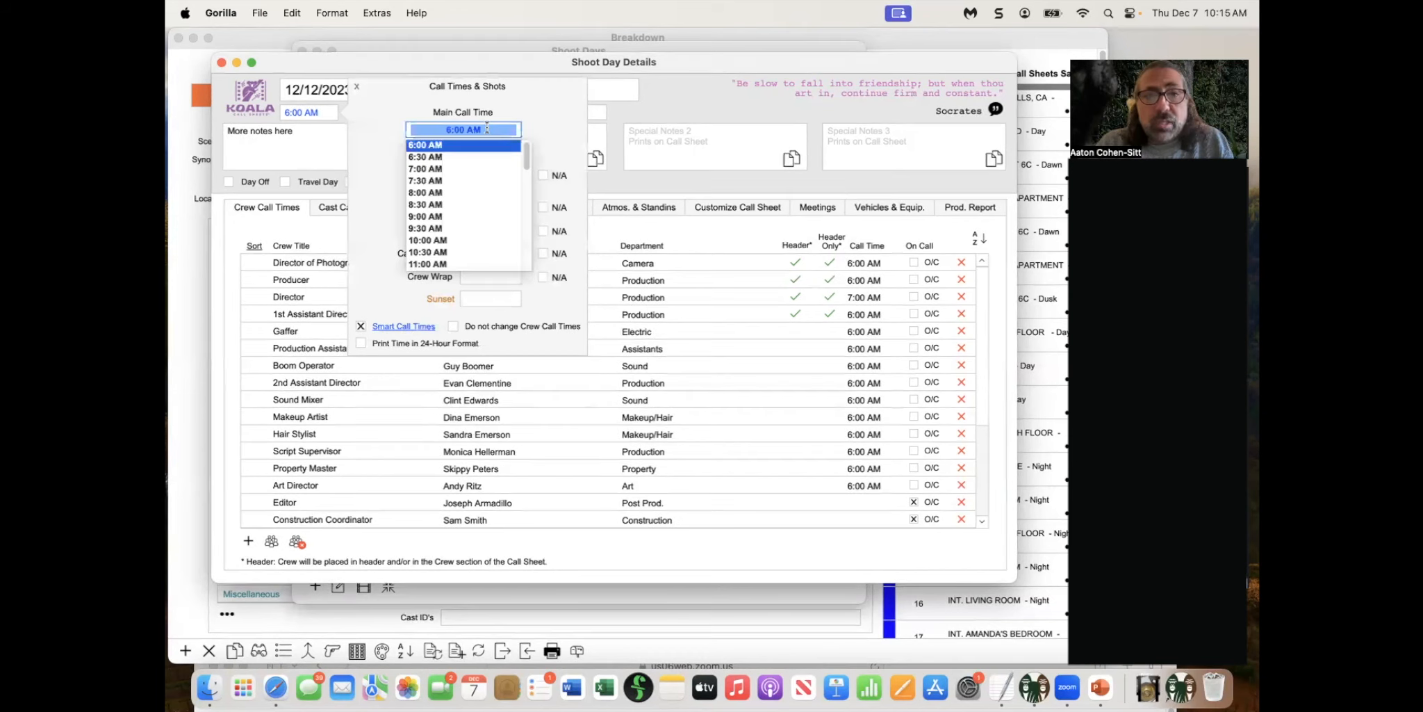
pyautogui.click(368, 158)
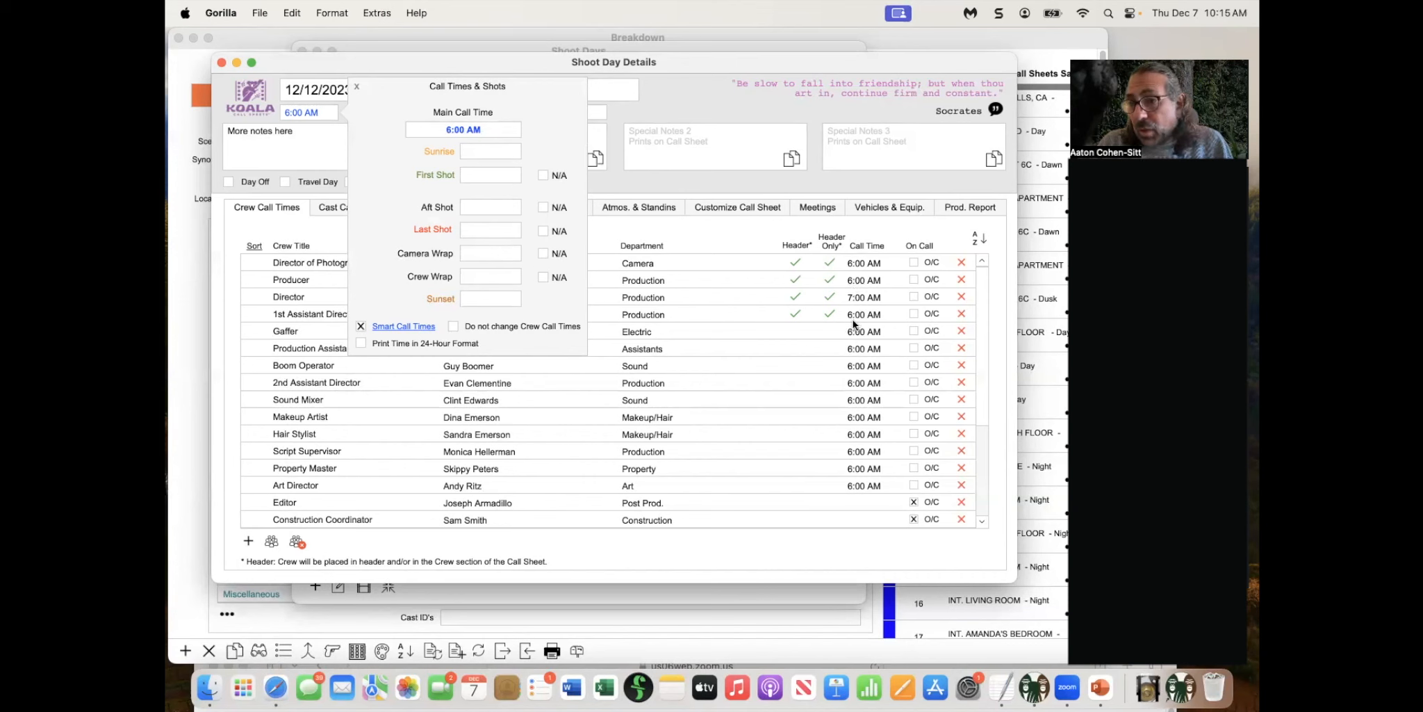
pyautogui.click(438, 132)
pyautogui.click(428, 161)
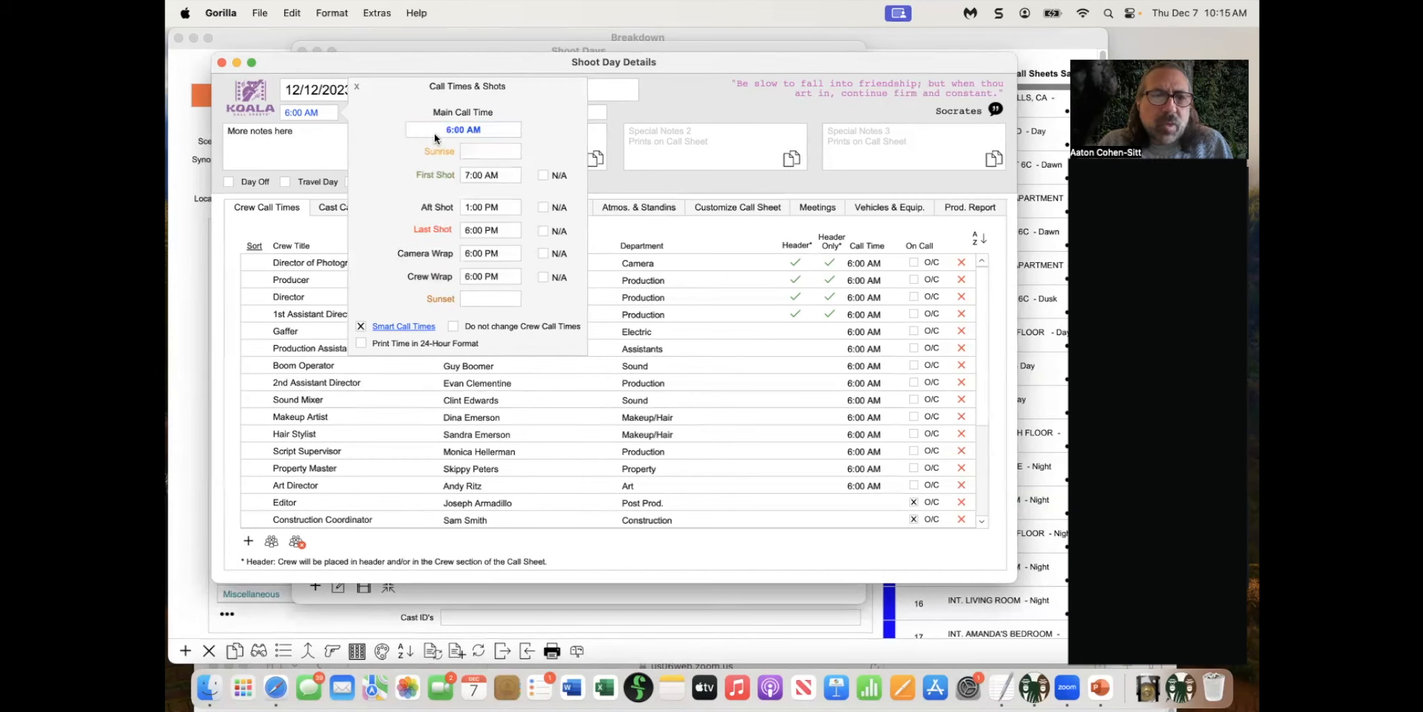
pyautogui.click(435, 131)
pyautogui.click(425, 165)
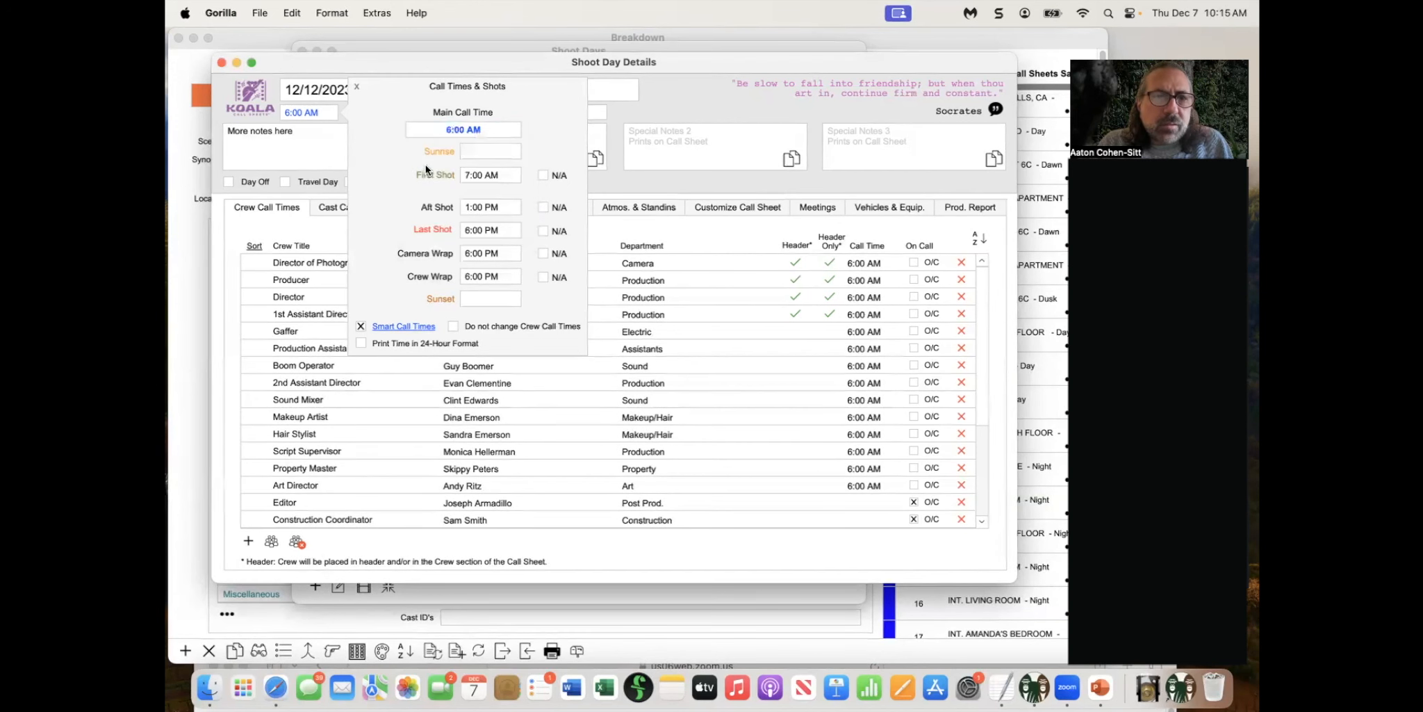
pyautogui.click(429, 130)
pyautogui.click(421, 165)
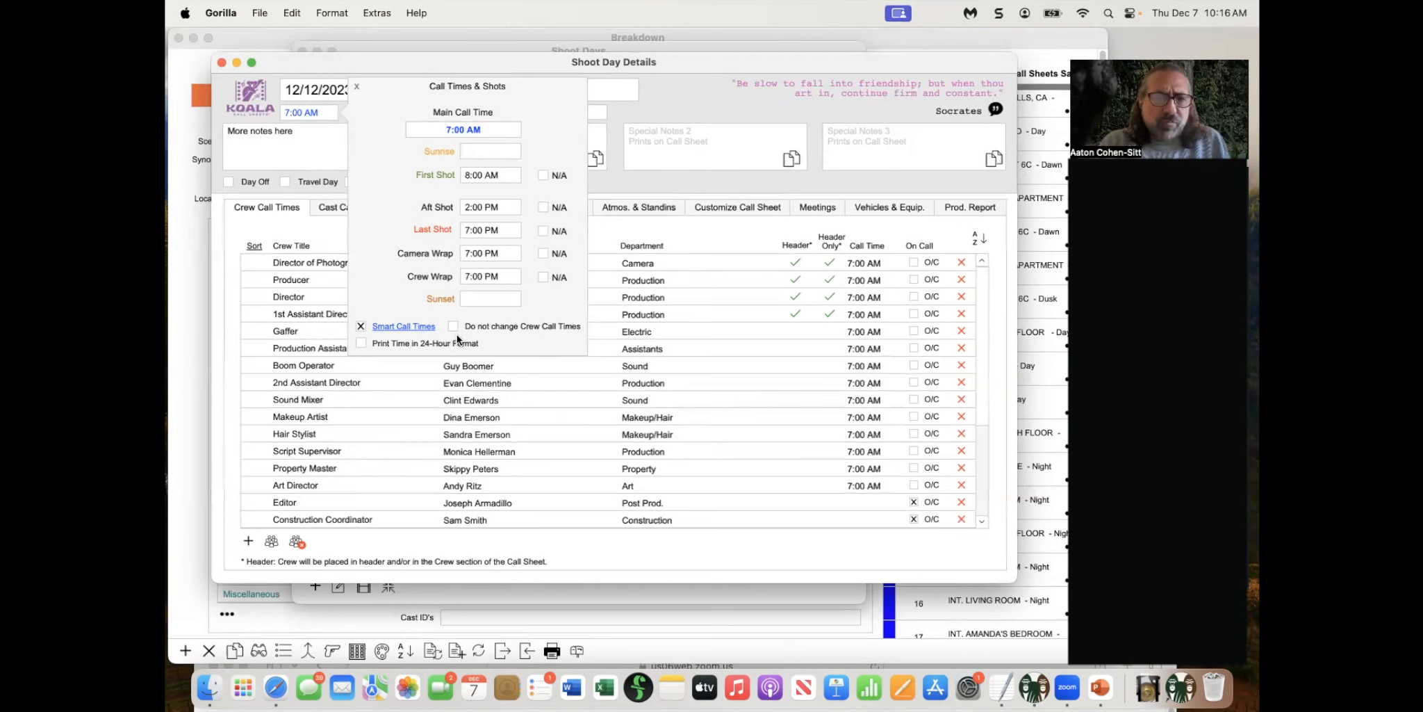
# Switch to PowerPoint to check the Main Call Time topics, and return to Gorilla
pyautogui.press('super+Tab')
pyautogui.click(519, 348)
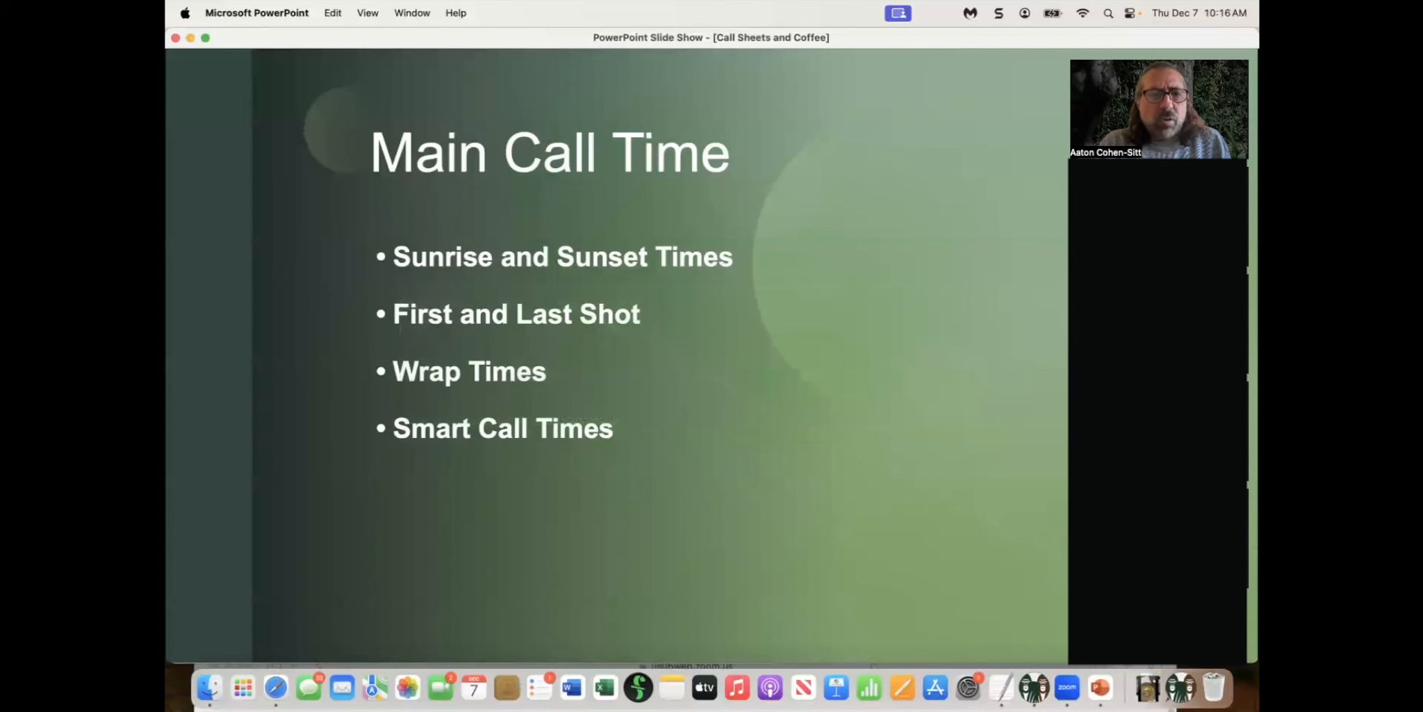
pyautogui.press('super+Tab')
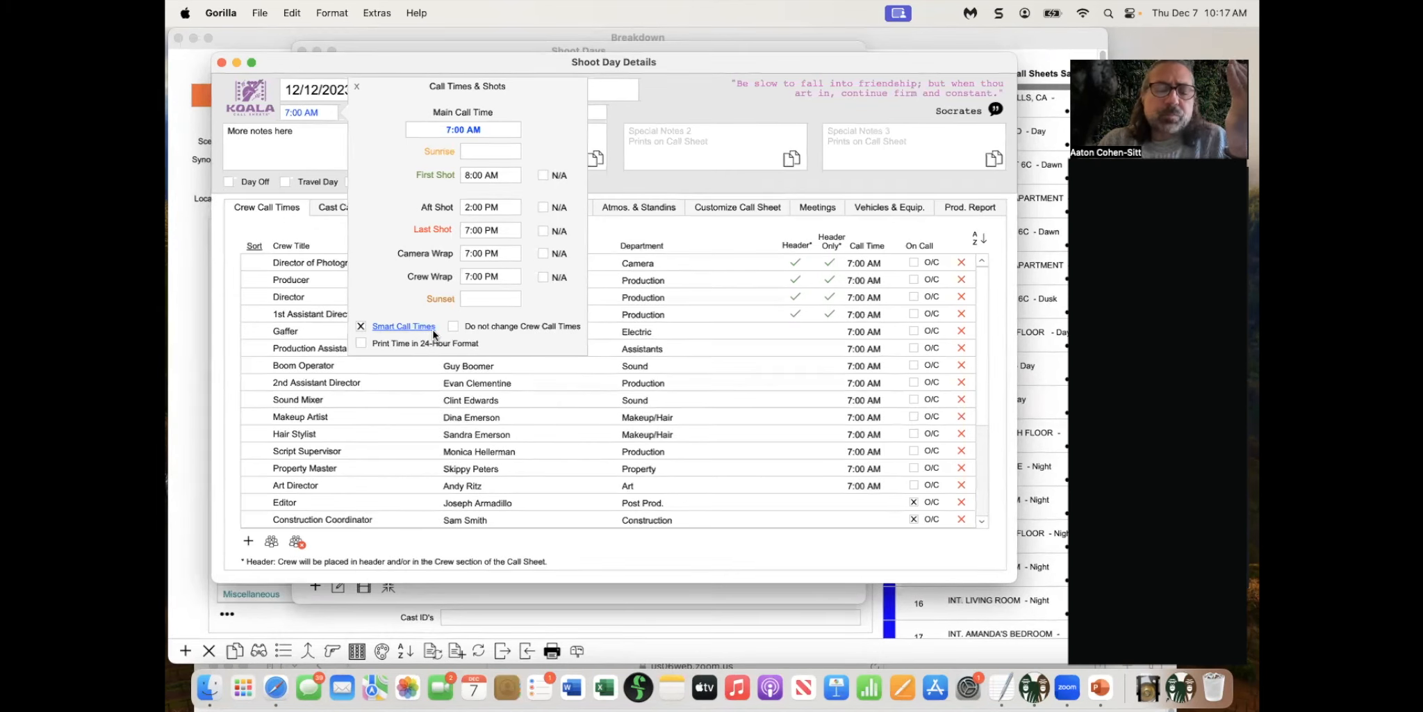
# Review the Smart Call Times setup for meal, shot and wrap offsets, then close it and the Call Times & Shots settings
pyautogui.click(402, 326)
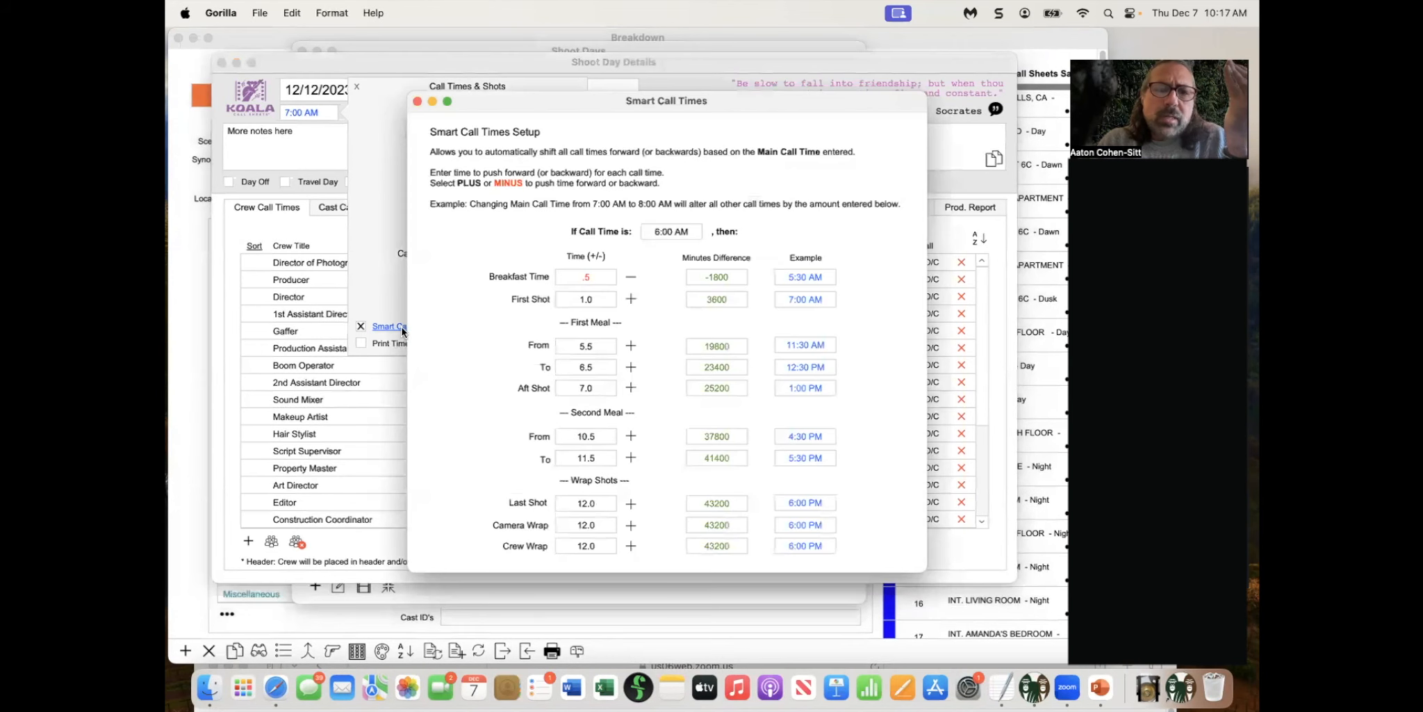
pyautogui.moveTo(611, 99); pyautogui.dragTo(656, 61)
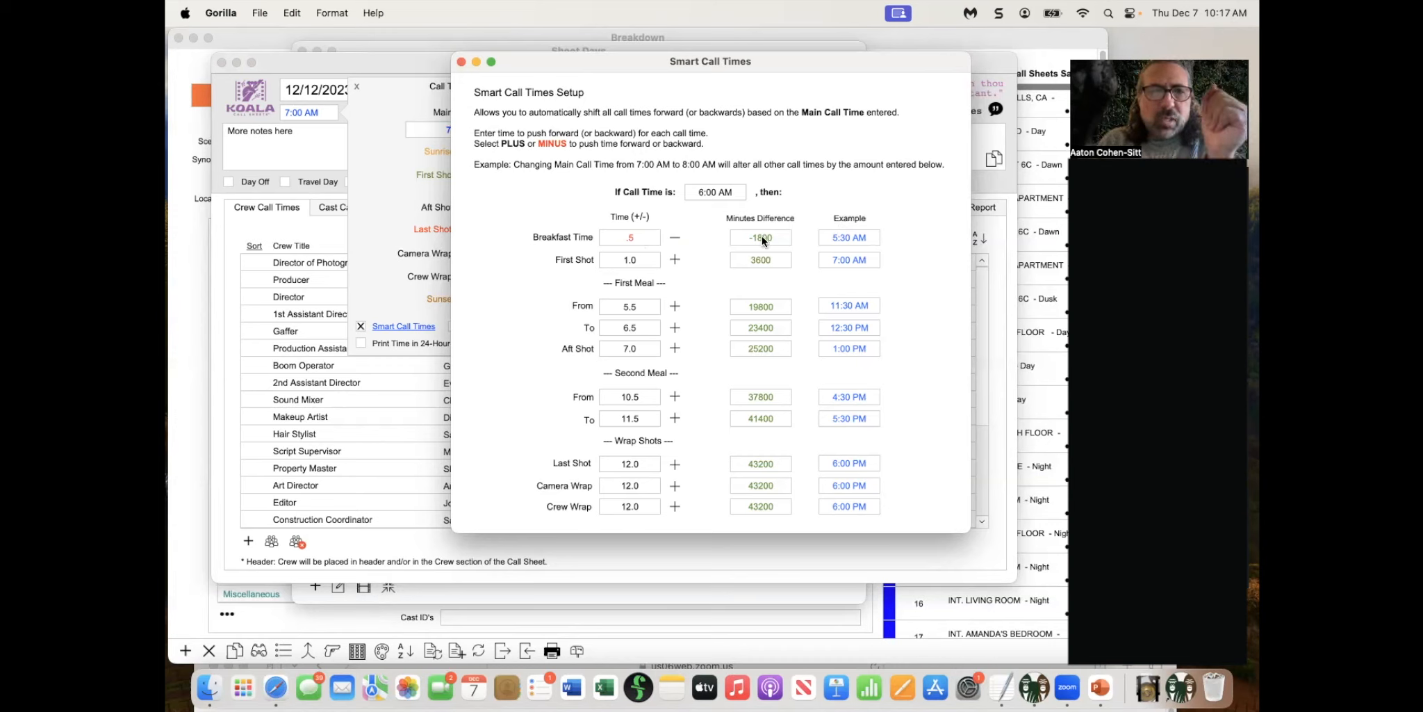
pyautogui.click(460, 62)
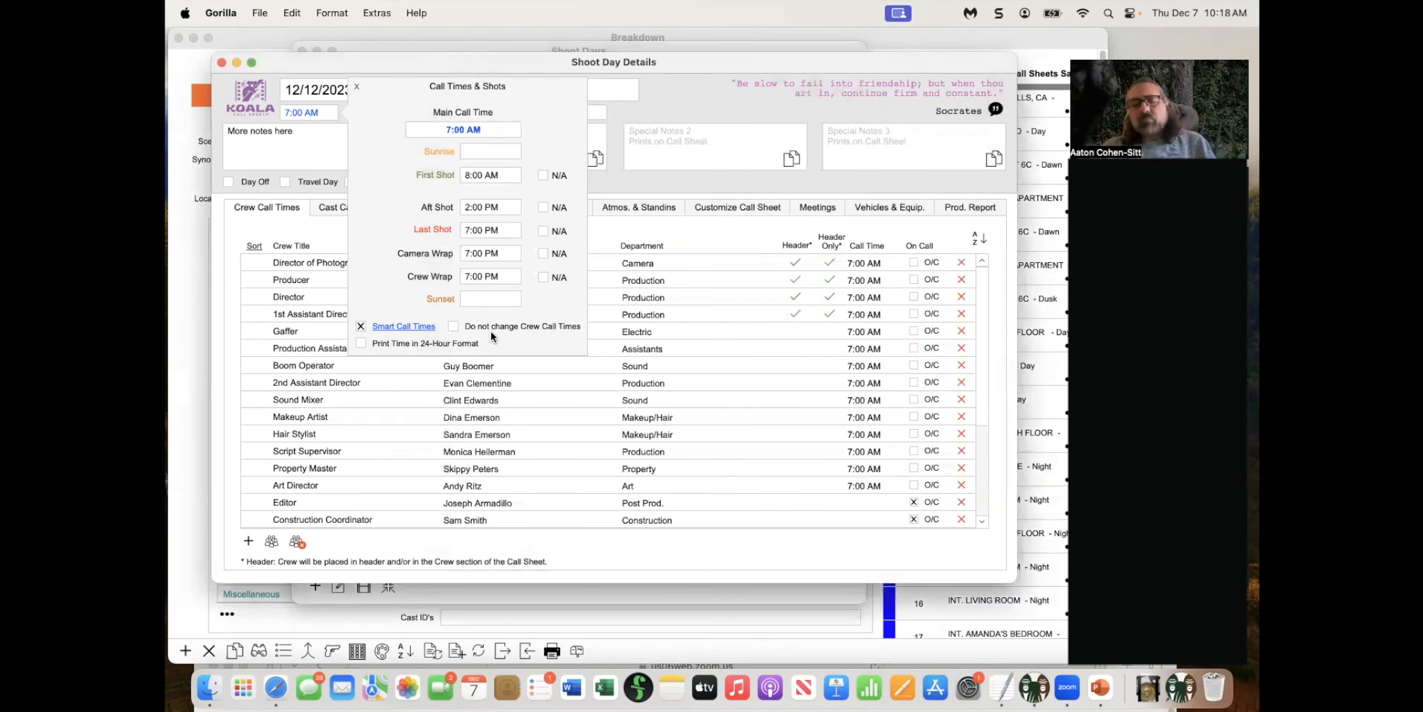
pyautogui.click(357, 87)
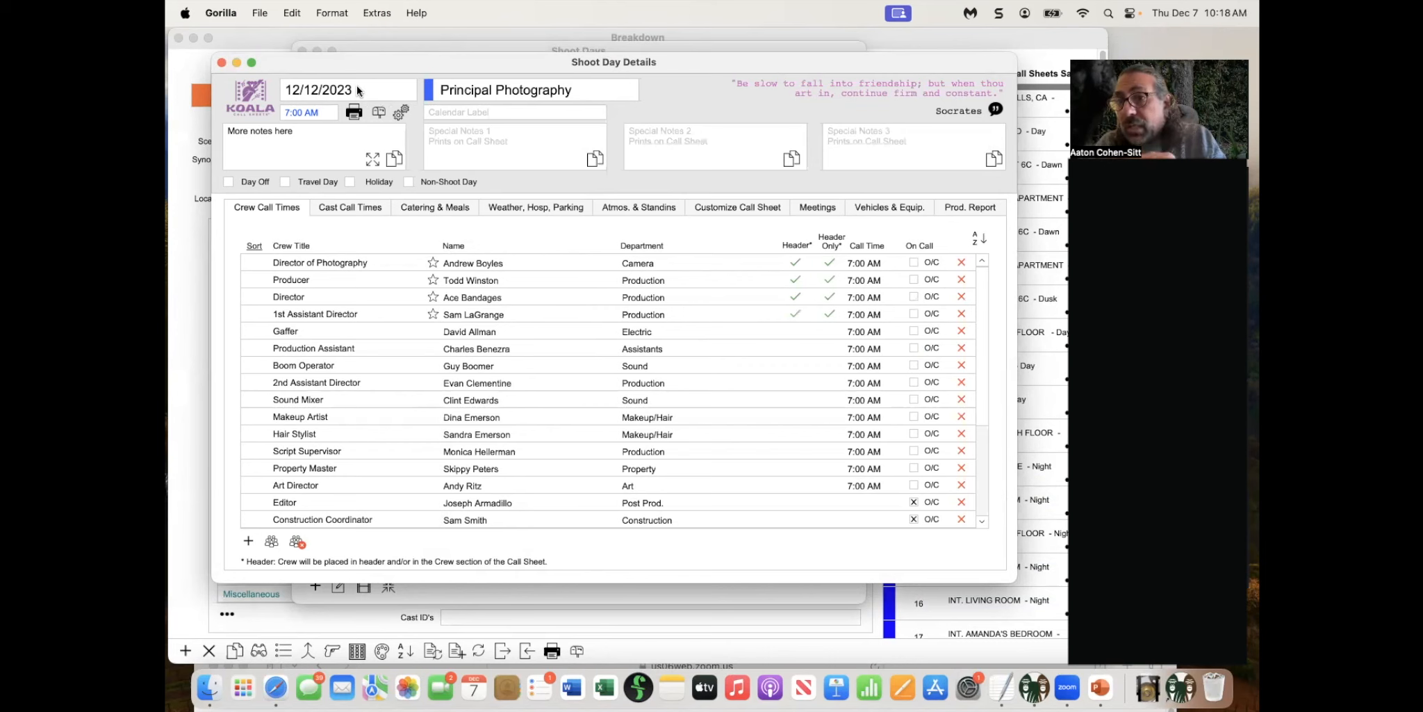
# Switch to PowerPoint, advance to the Cast slide of Call Sheet Layout Tabs, and return to Gorilla
pyautogui.press('super+Tab')
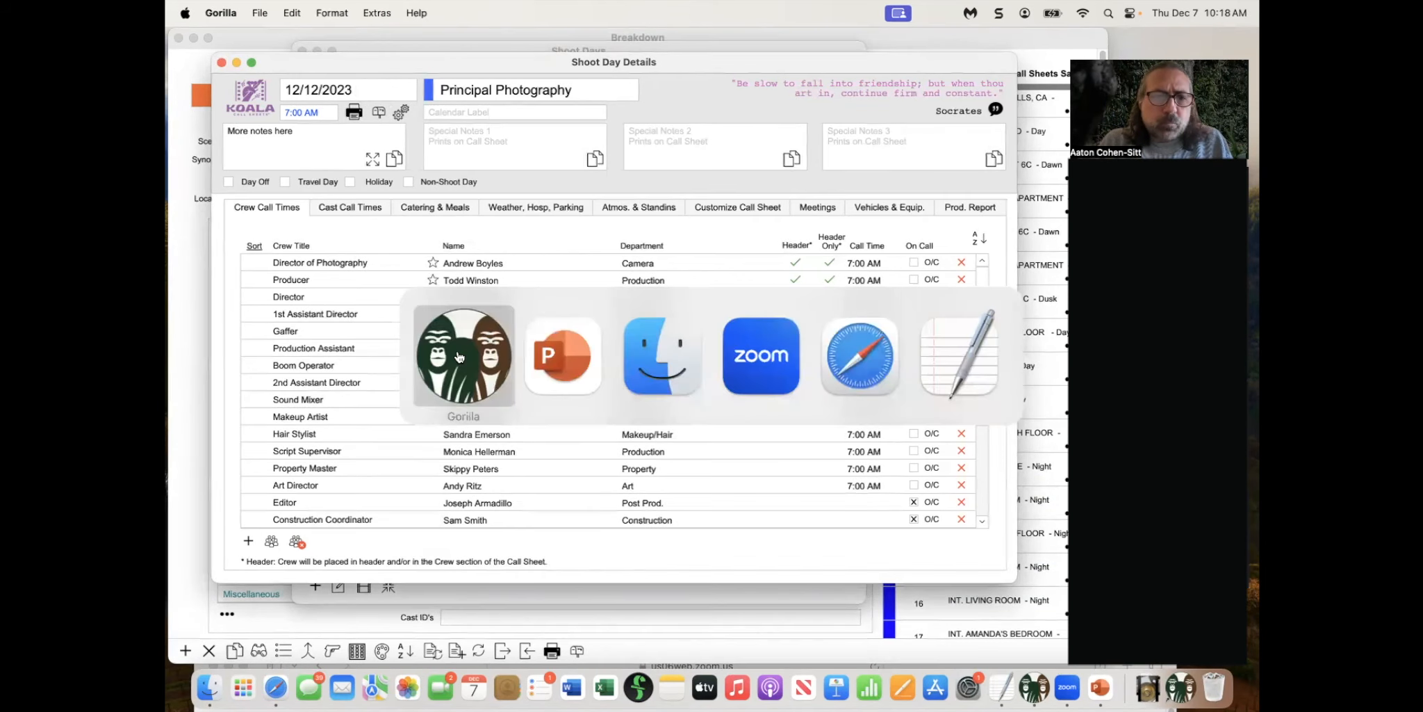
pyautogui.click(547, 359)
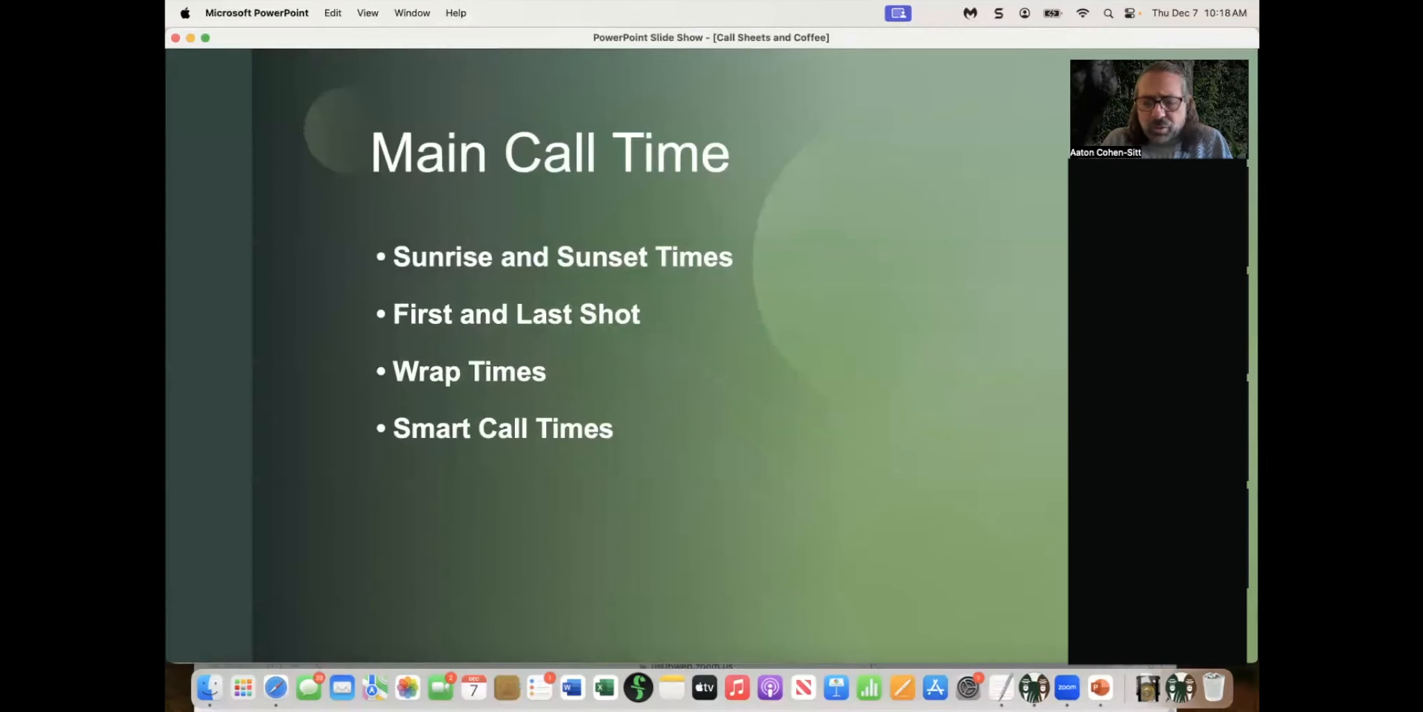
pyautogui.press('Right')
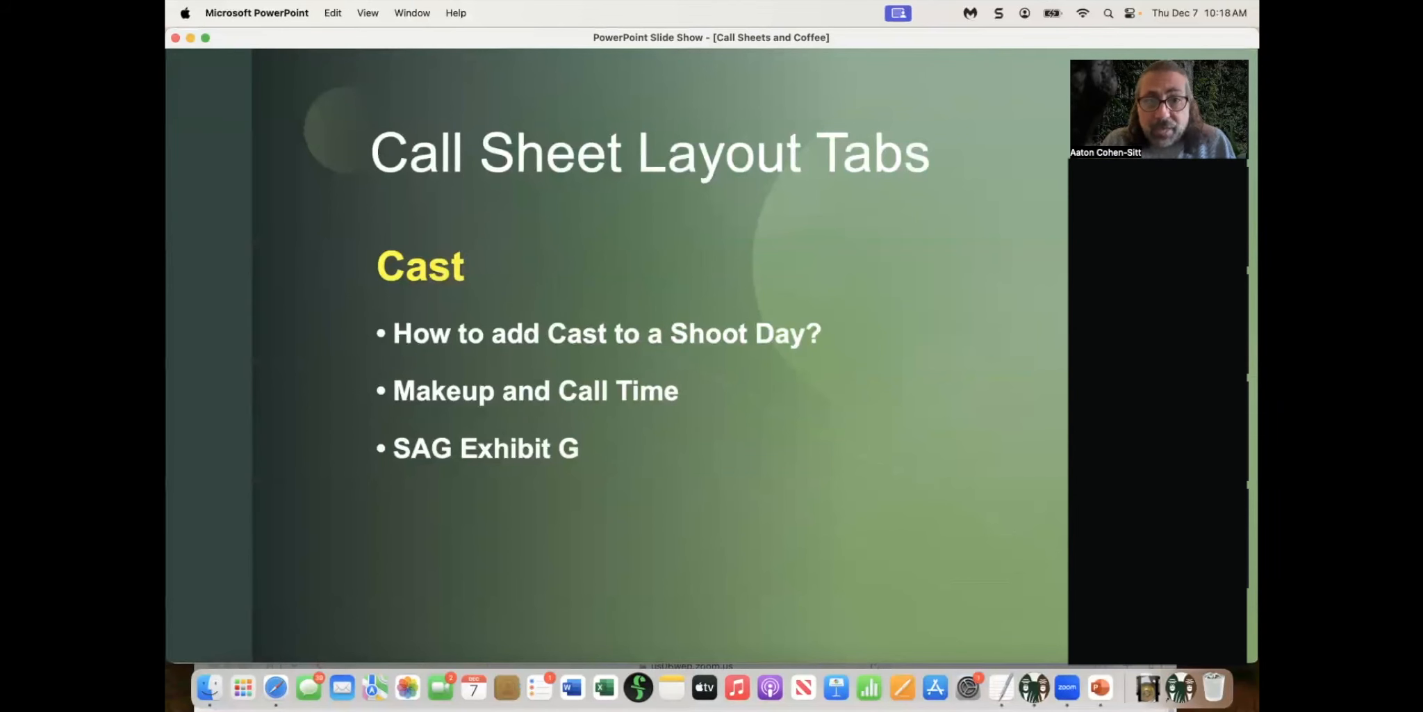
pyautogui.press('super+Tab')
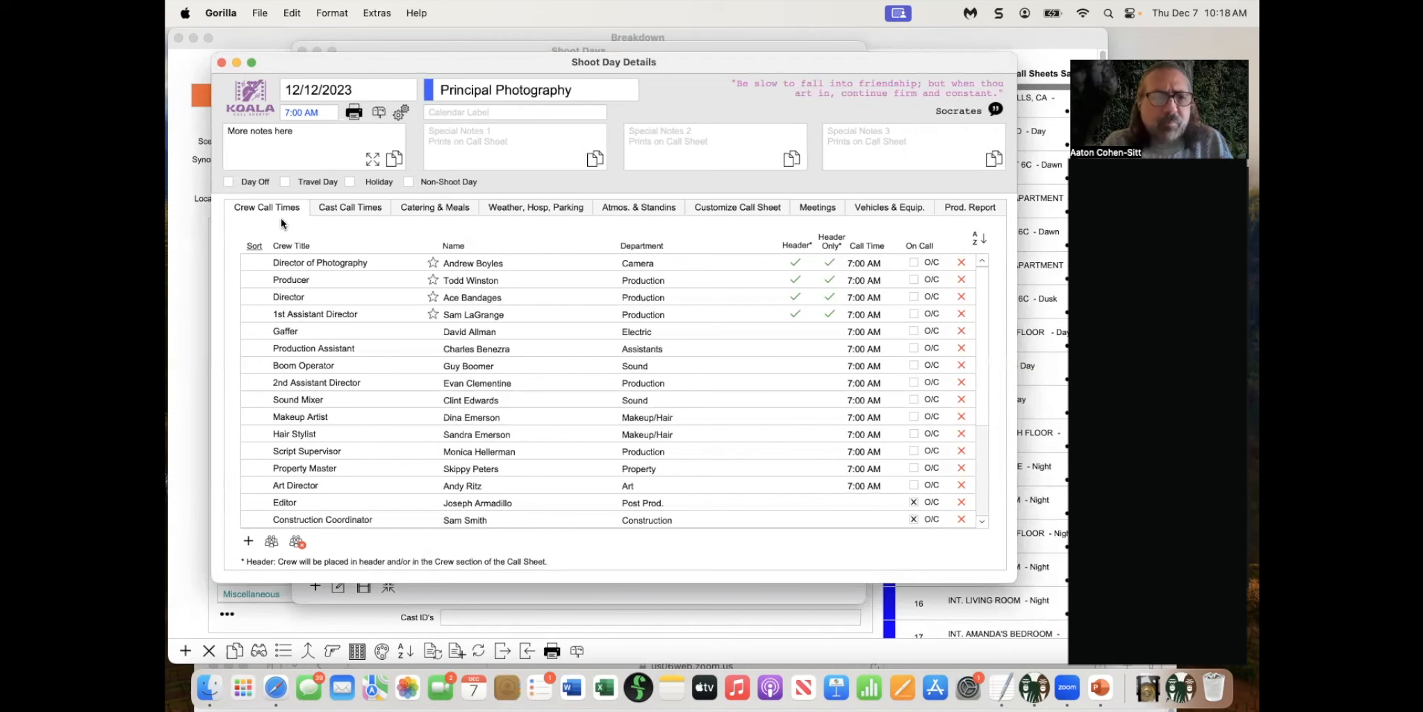
# Compare the shoot day's cast call times list with its crew call times list, ending on the cast list
pyautogui.click(355, 207)
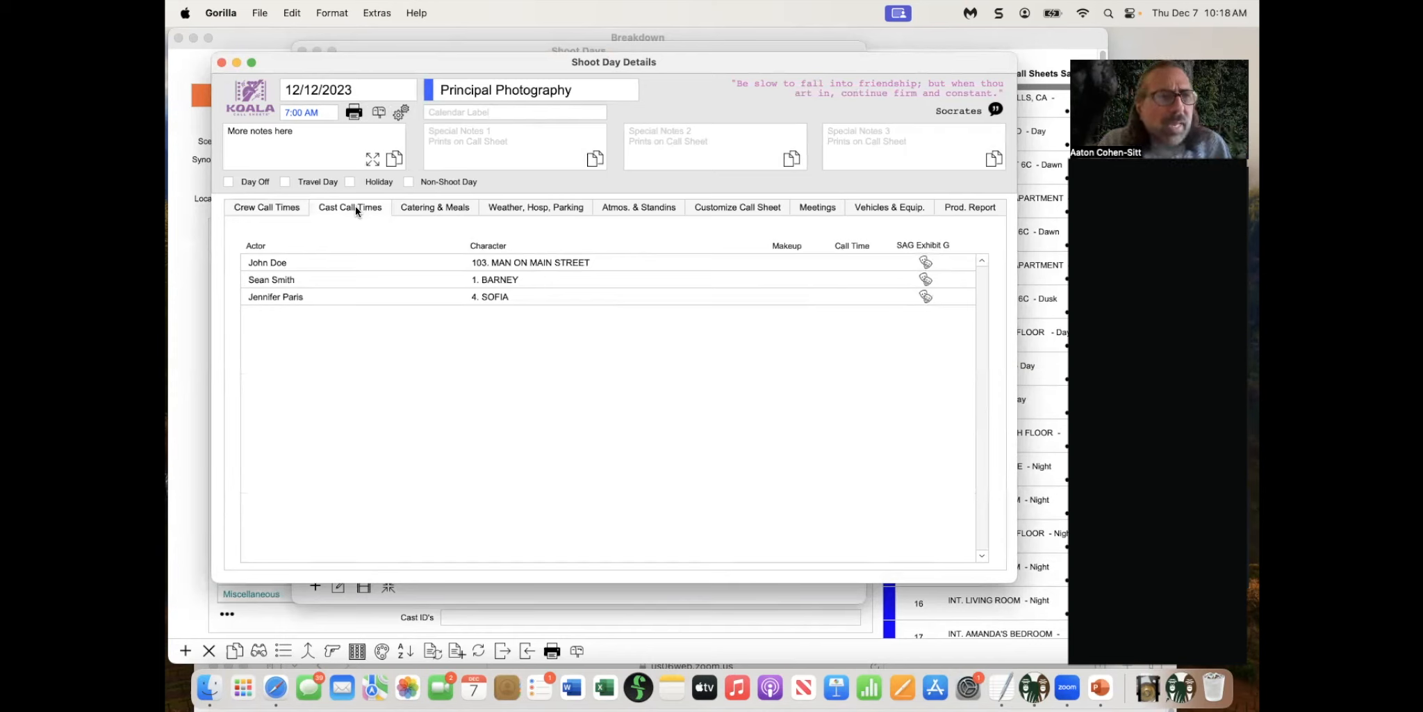
pyautogui.click(249, 208)
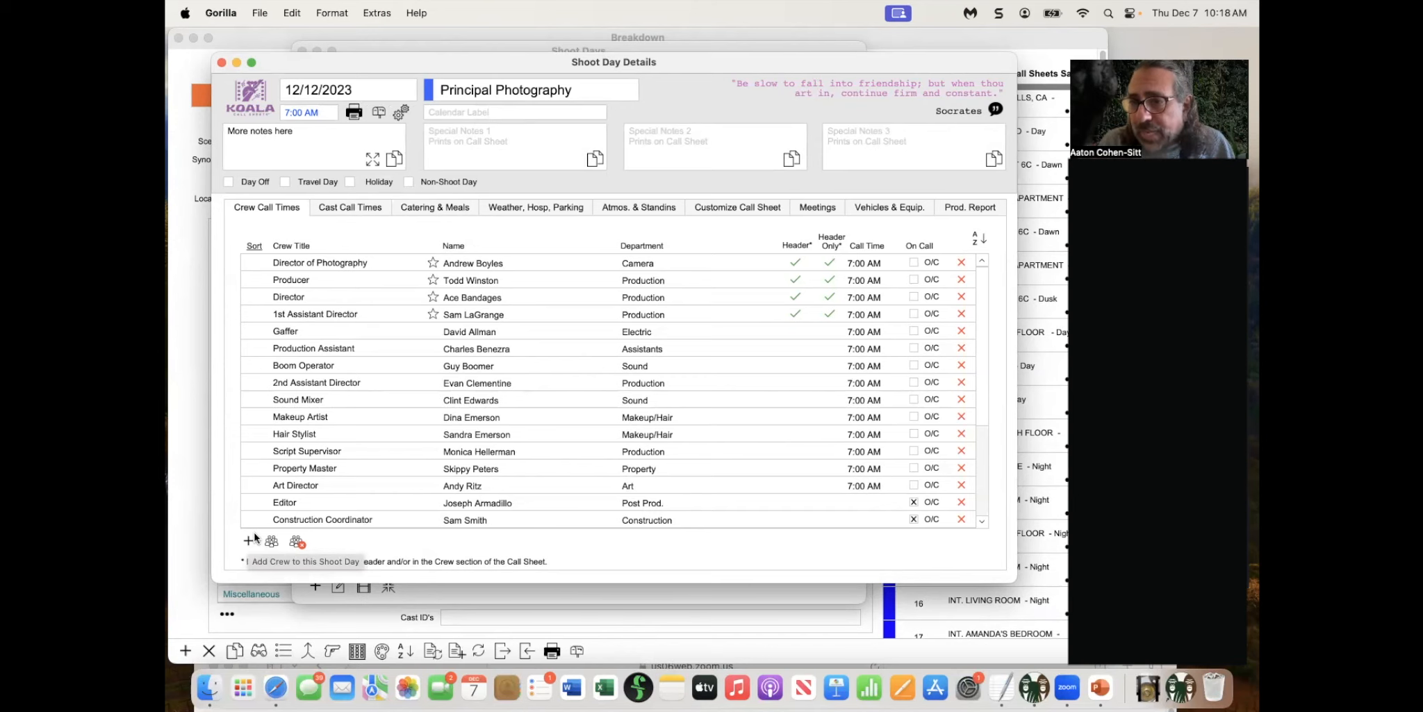
pyautogui.click(357, 207)
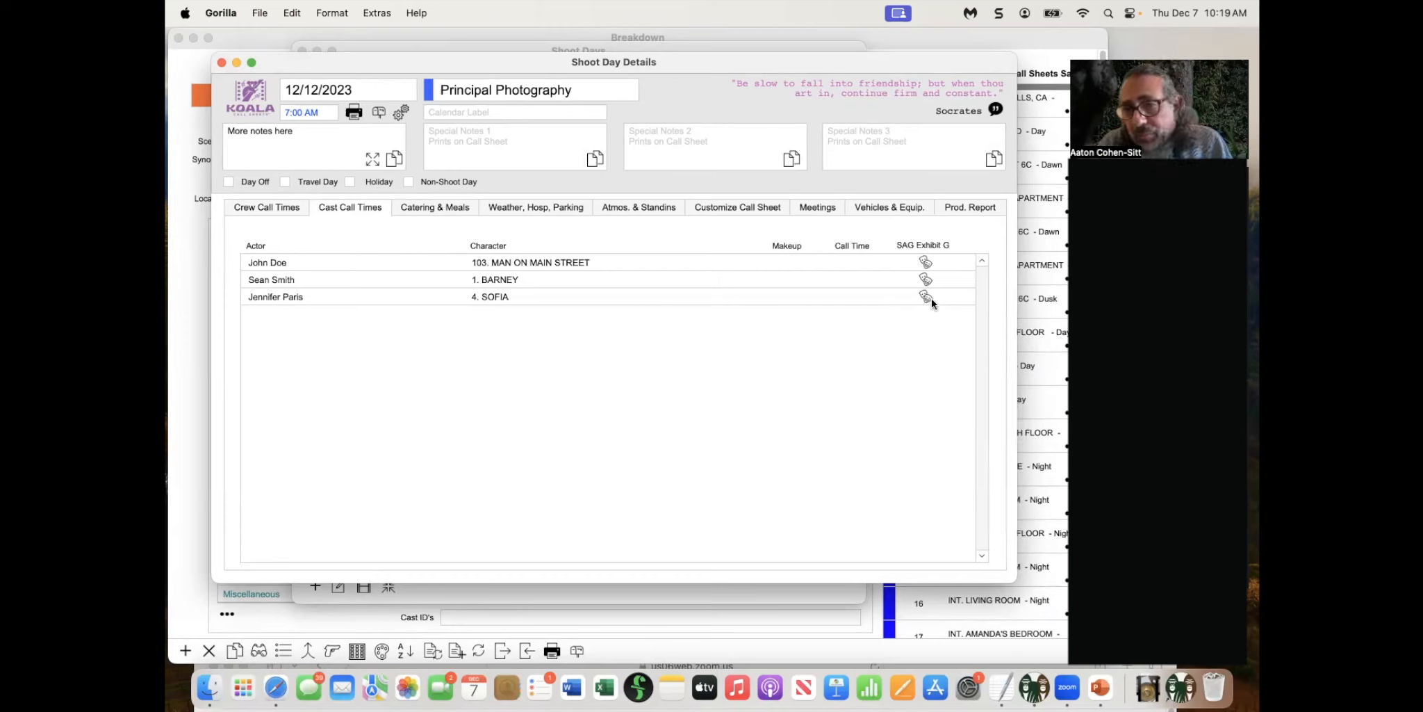
pyautogui.click(284, 206)
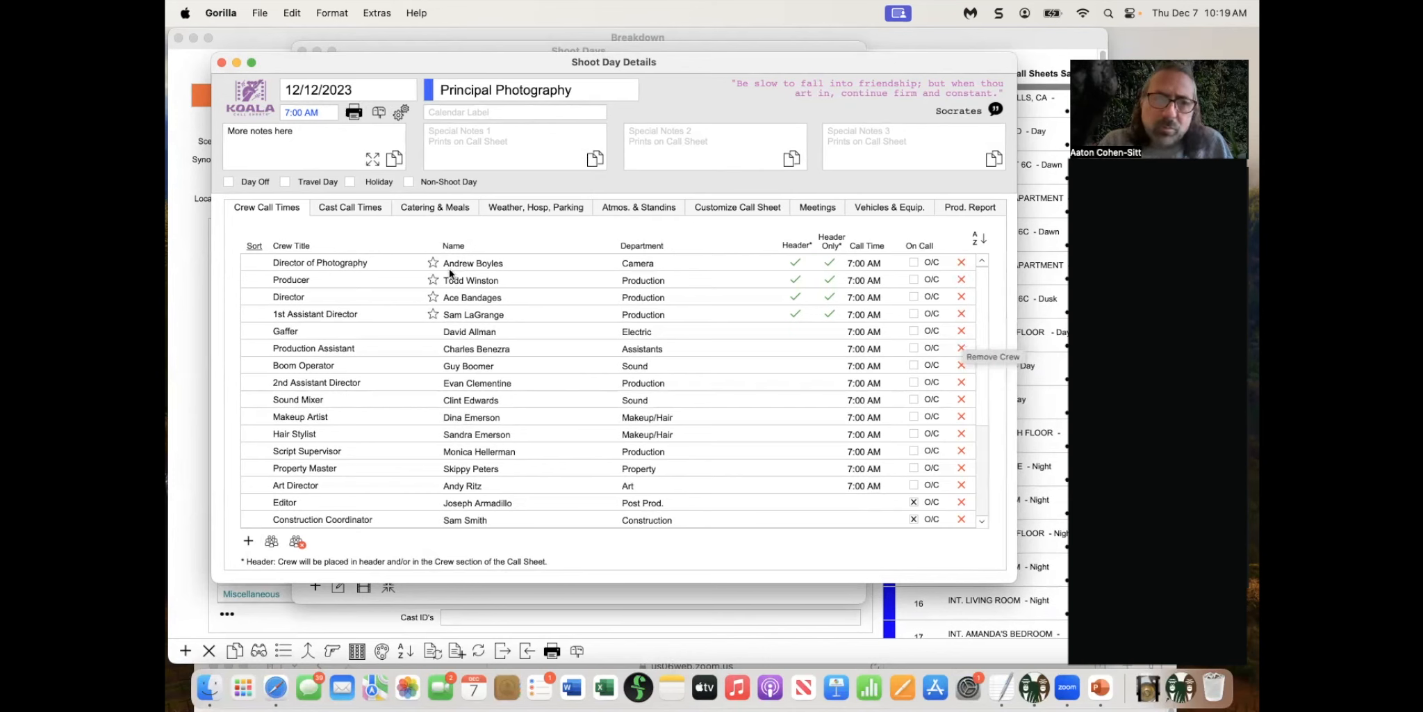
pyautogui.click(370, 212)
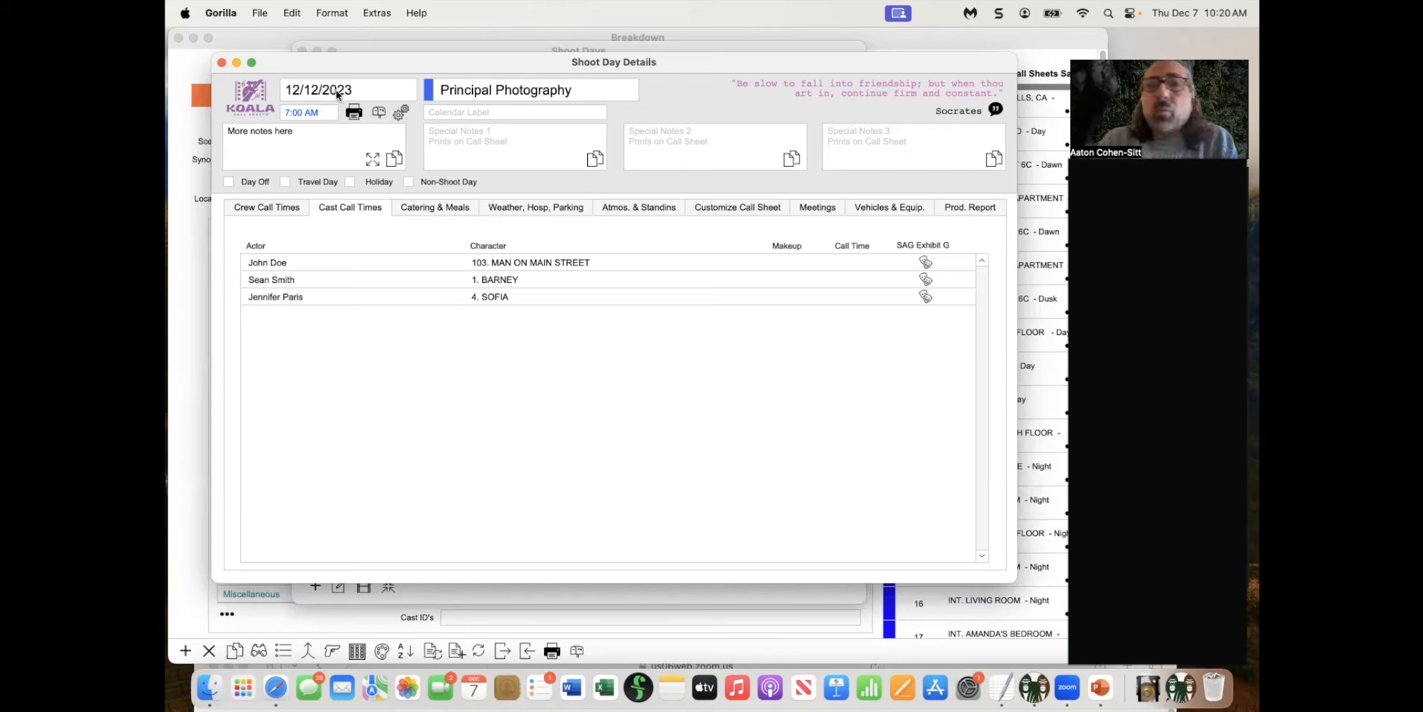
# Close the shoot day details and the Shoot Days calendar to return to the Breakdown of scene 1
pyautogui.click(221, 61)
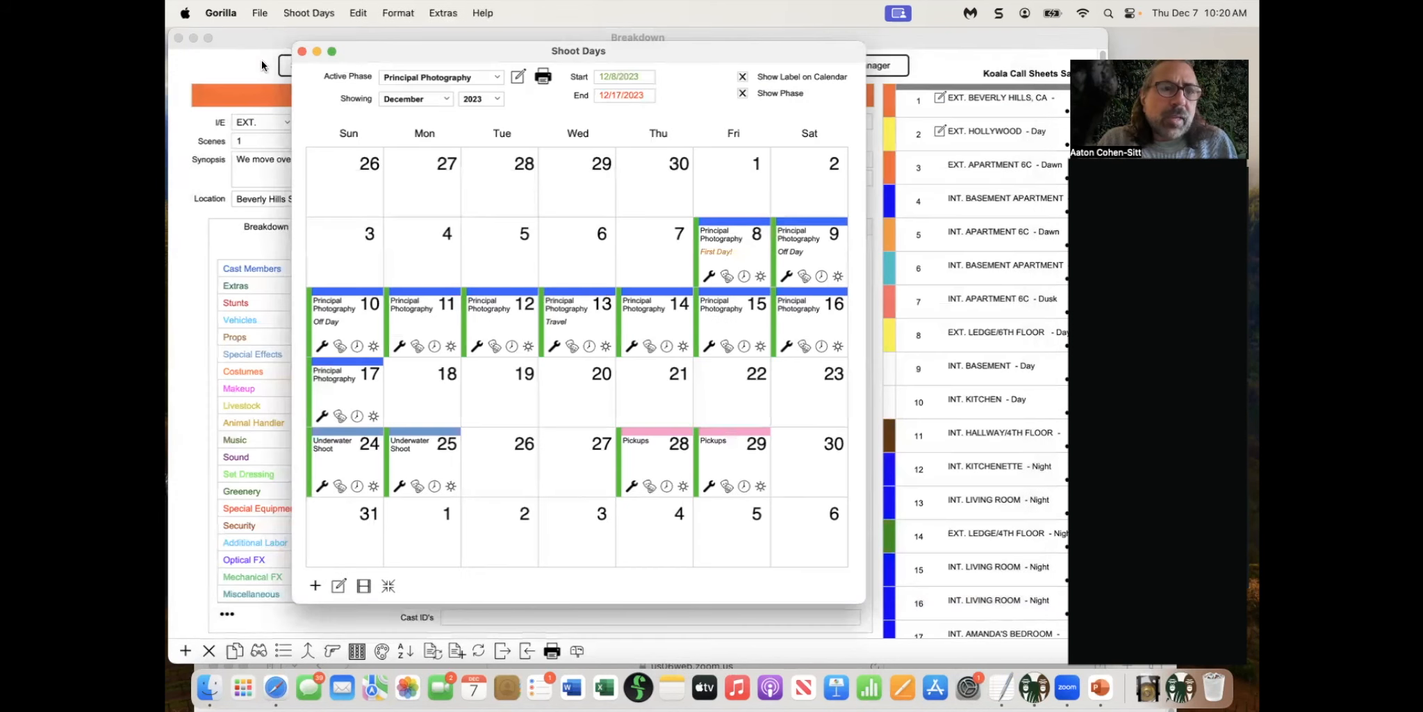
pyautogui.click(302, 51)
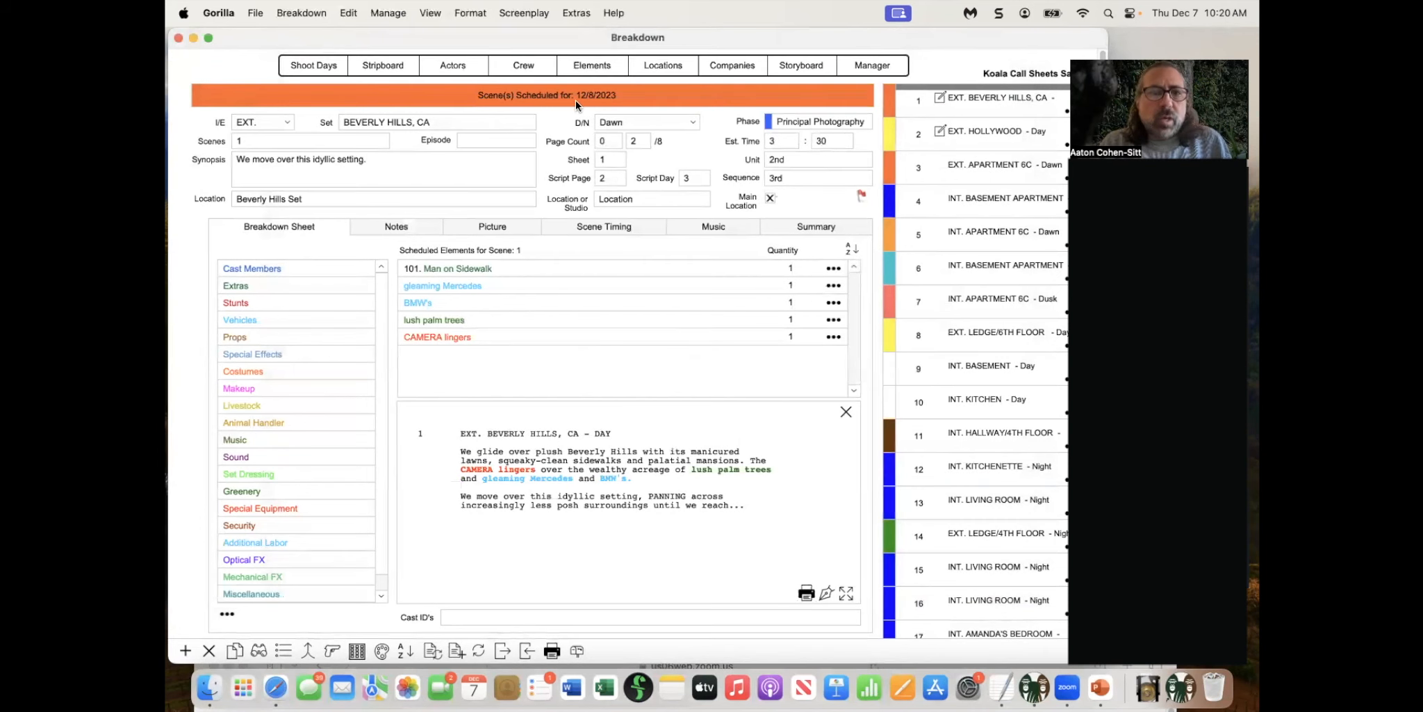
# Compare the scheduled dates and cast of scenes 2, 12 and 7 in the Breakdown
pyautogui.click(960, 130)
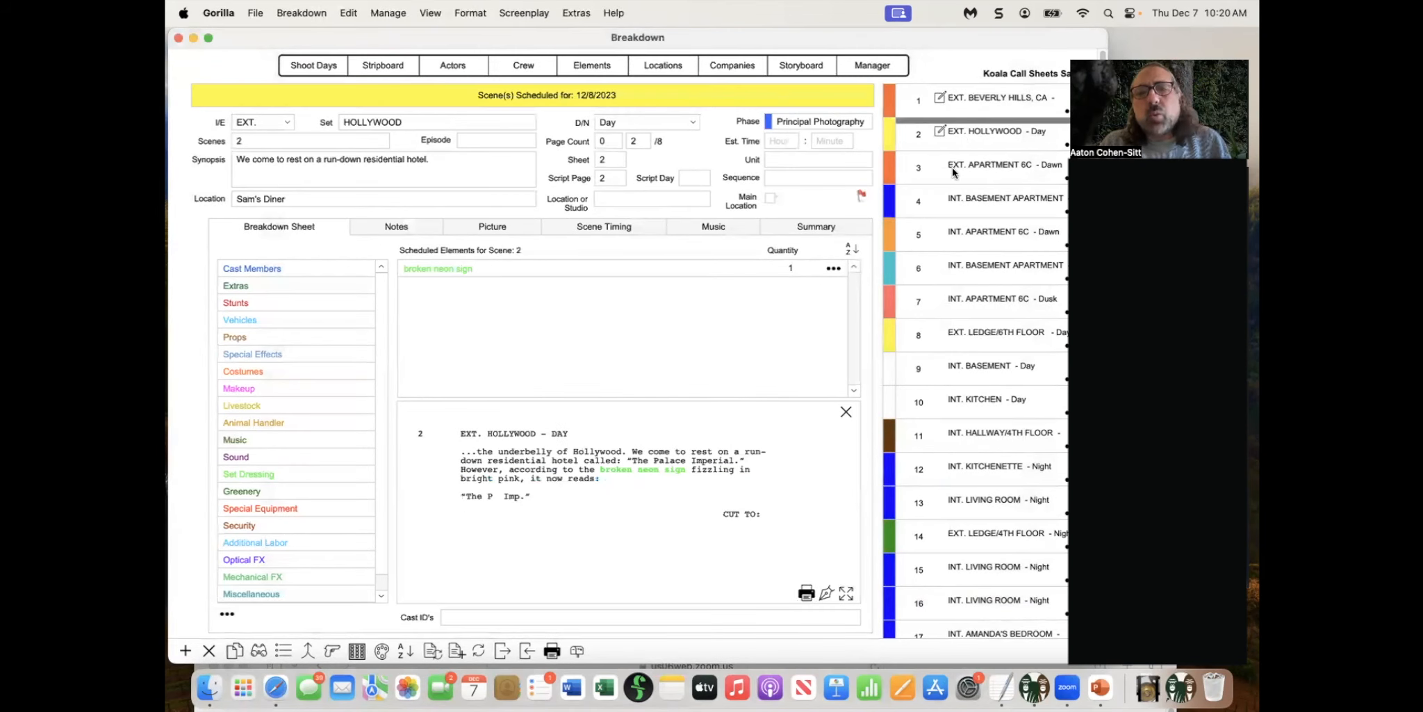
pyautogui.click(932, 469)
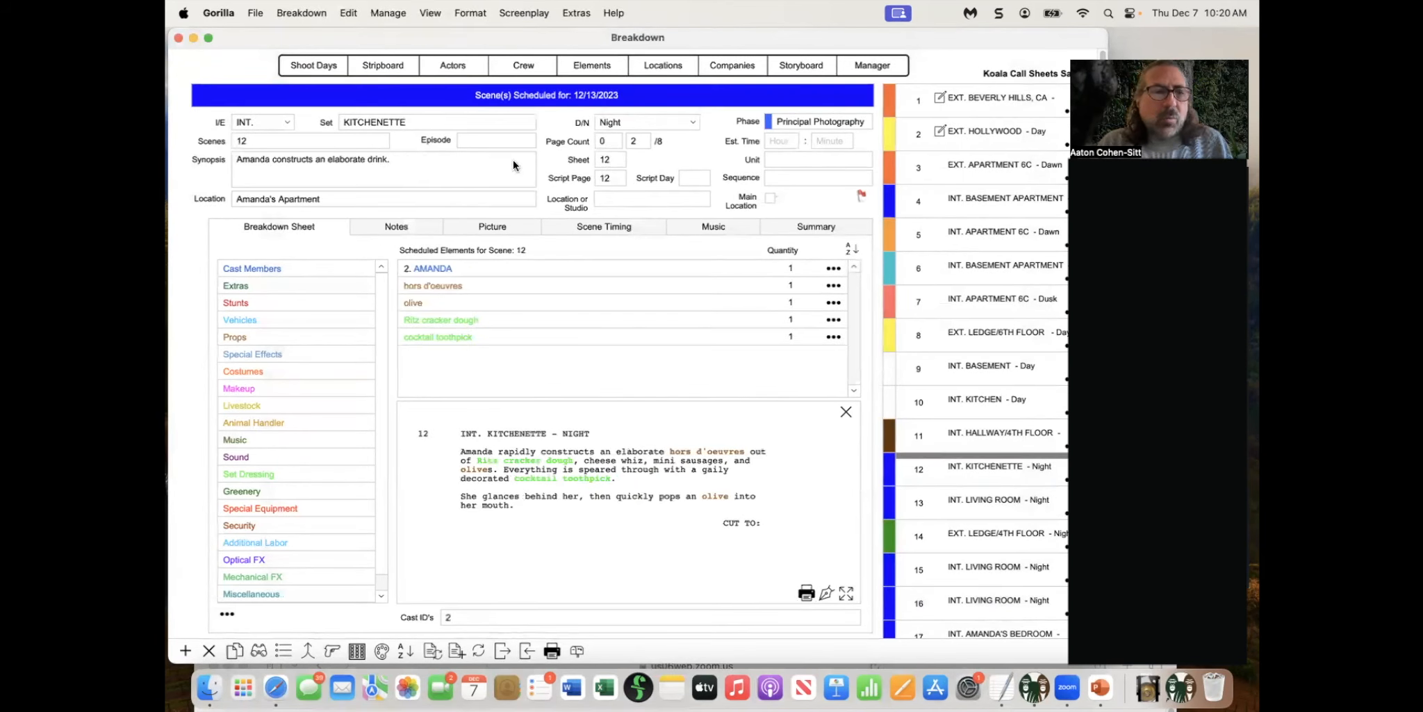
pyautogui.click(932, 303)
# Check the cast call times list of the 12/8/2023 shoot day, then close the calendar to return to the Breakdown
pyautogui.click(323, 64)
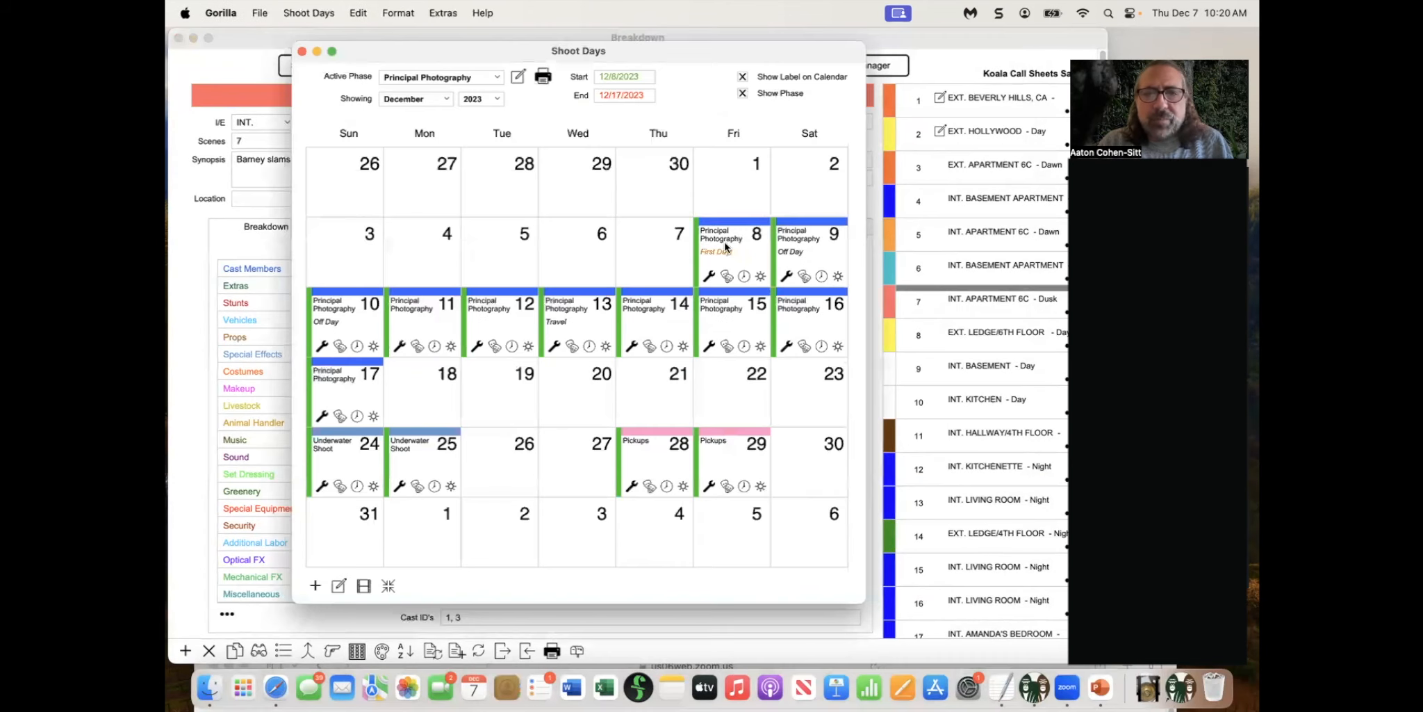
pyautogui.doubleClick(721, 238)
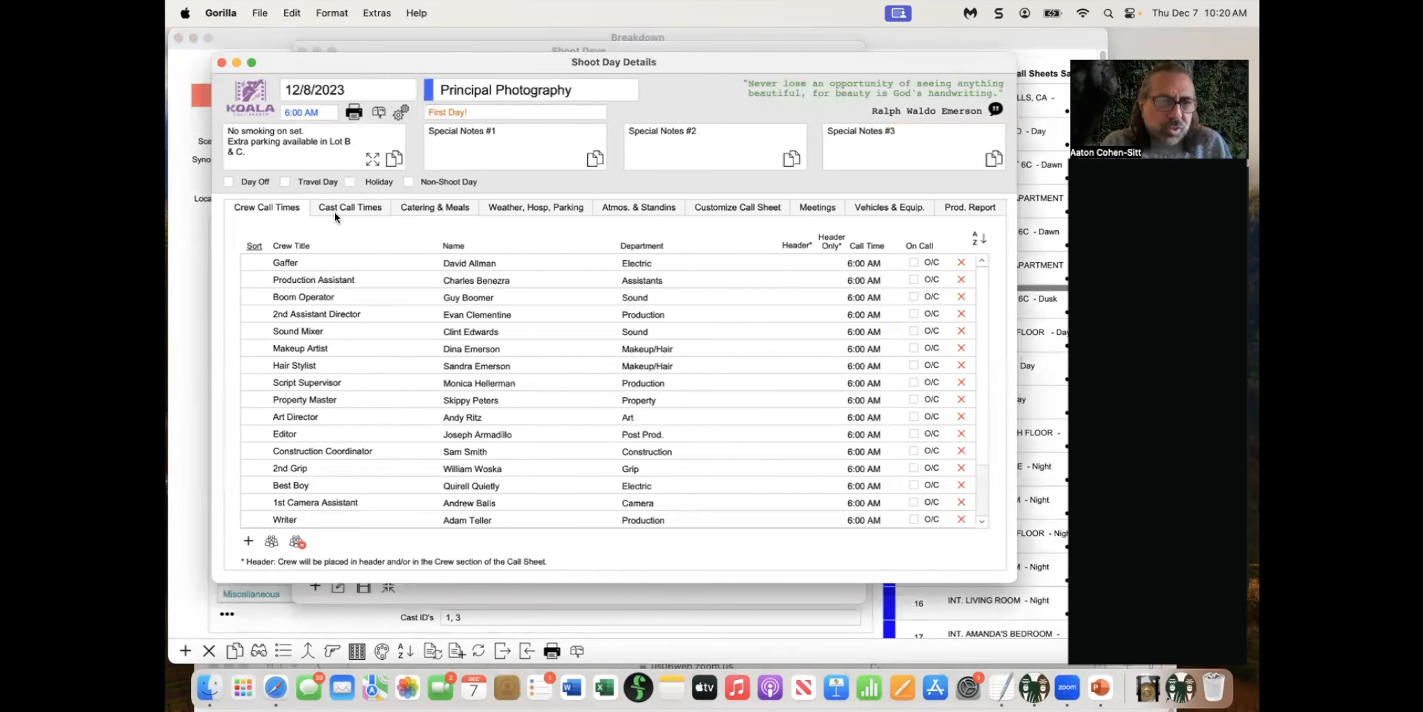
pyautogui.click(350, 208)
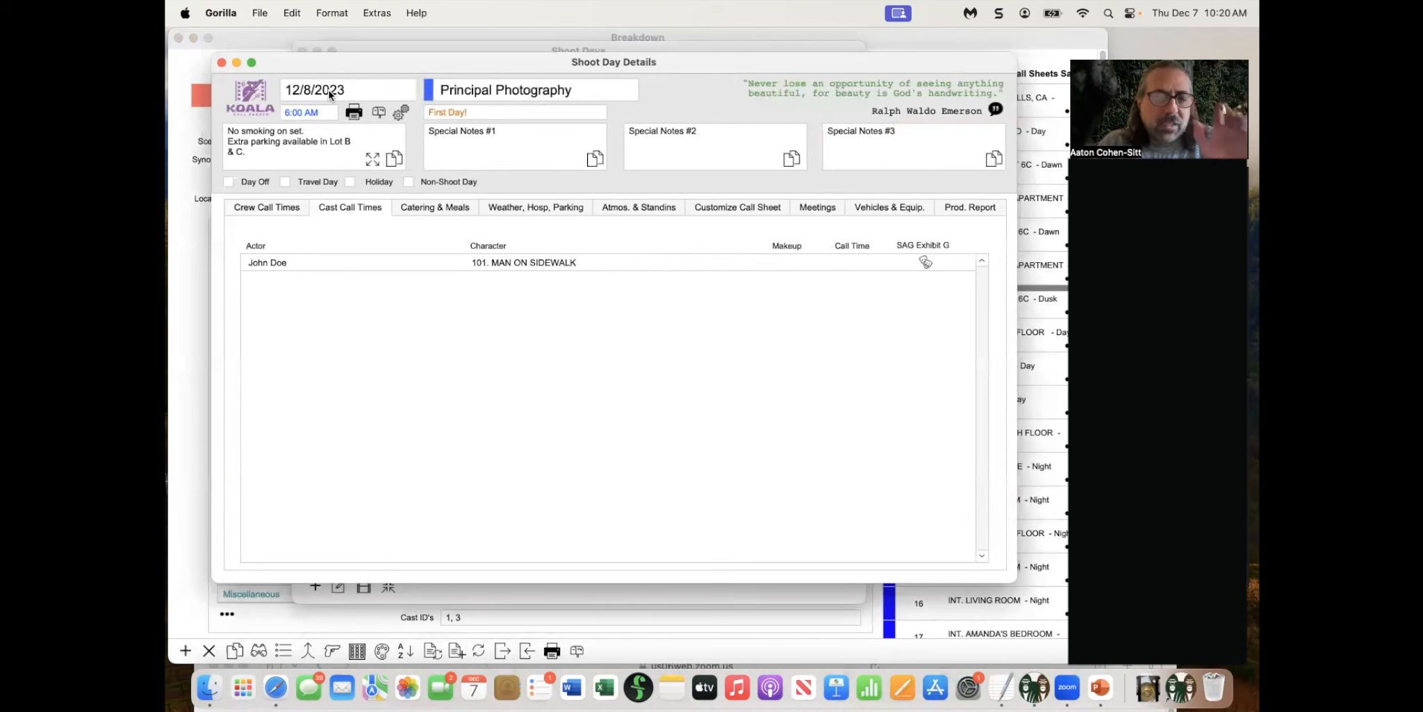
pyautogui.click(221, 62)
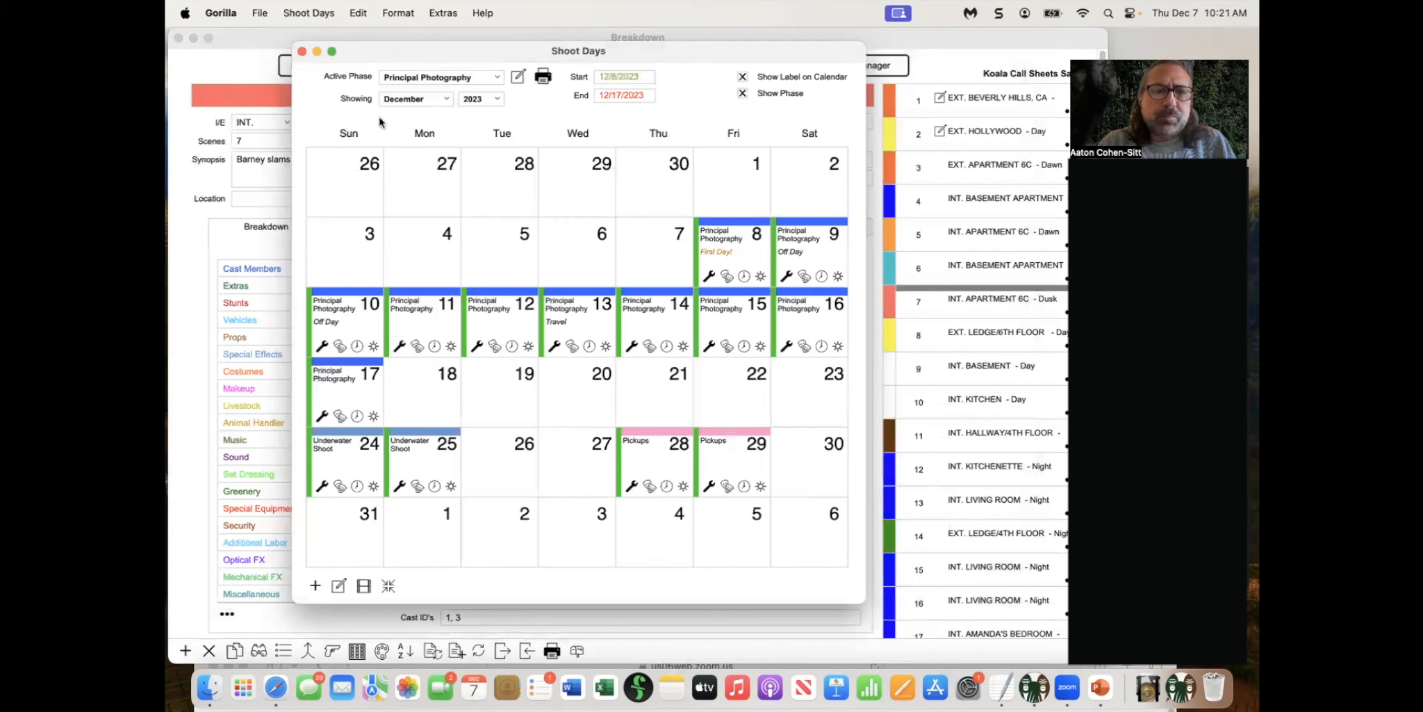
pyautogui.click(304, 52)
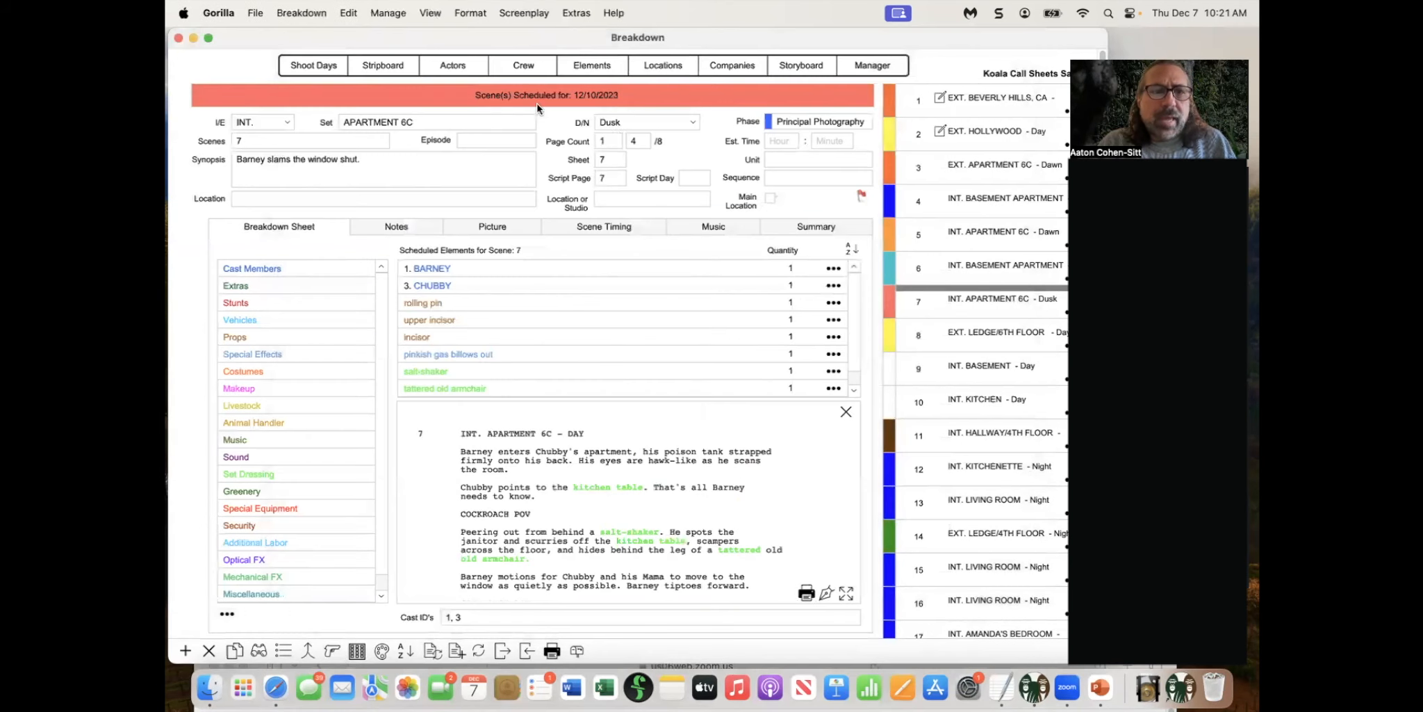
# Add the cast members Amanda and Luigi to scene 2, EXT. HOLLYWOOD, and close the element list
pyautogui.click(997, 96)
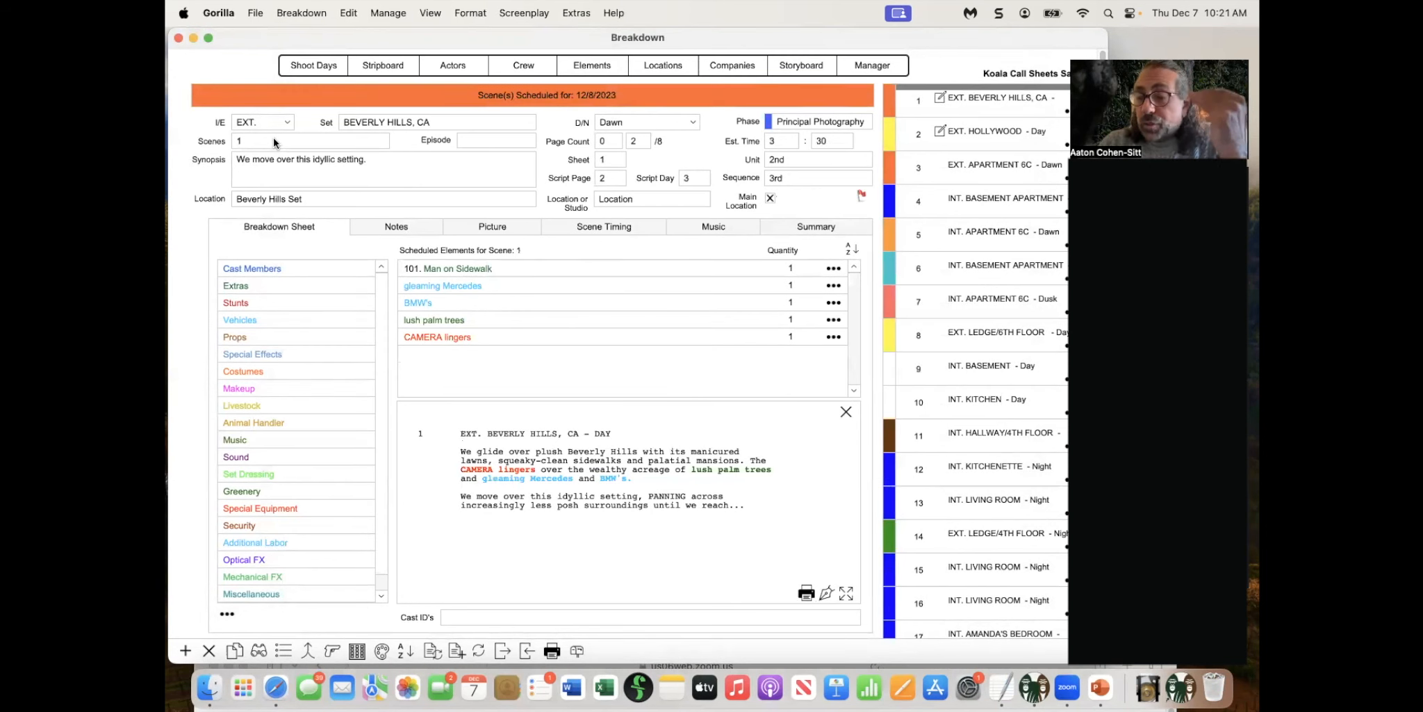
pyautogui.click(984, 141)
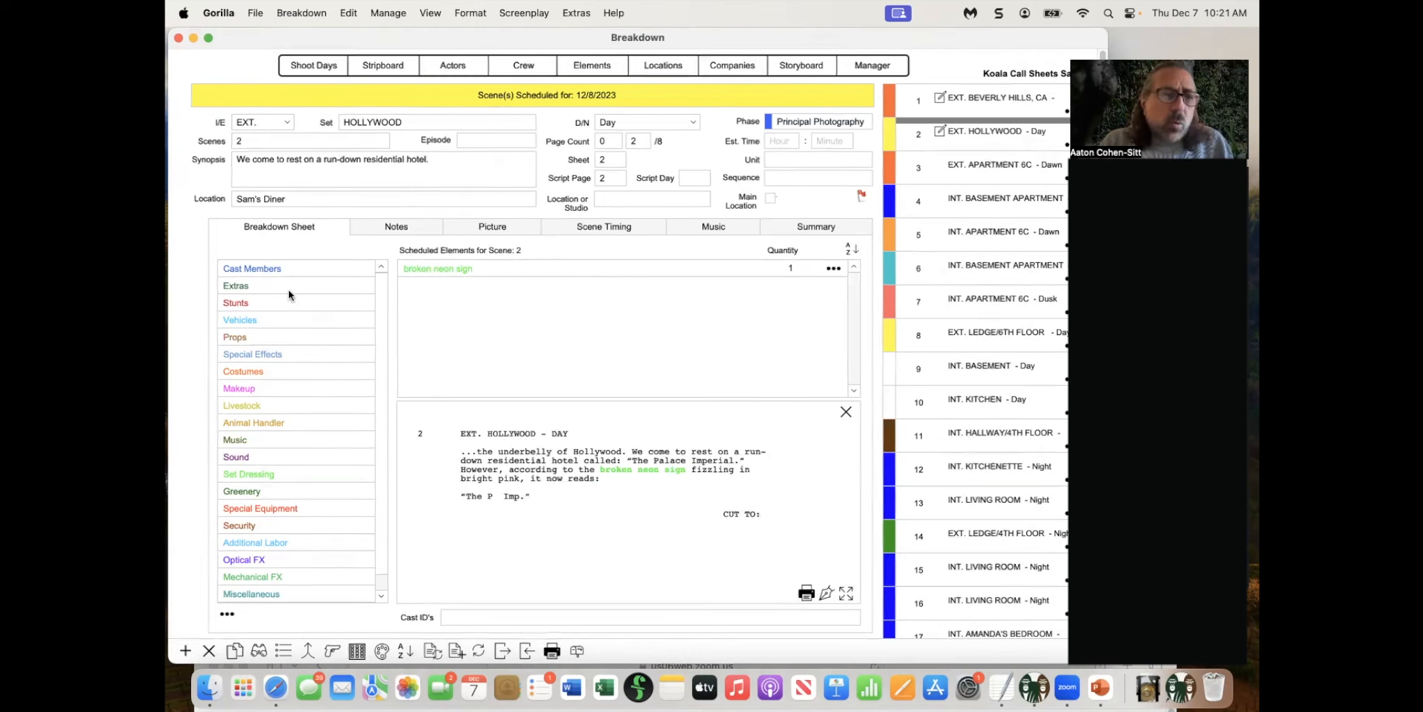
pyautogui.doubleClick(254, 268)
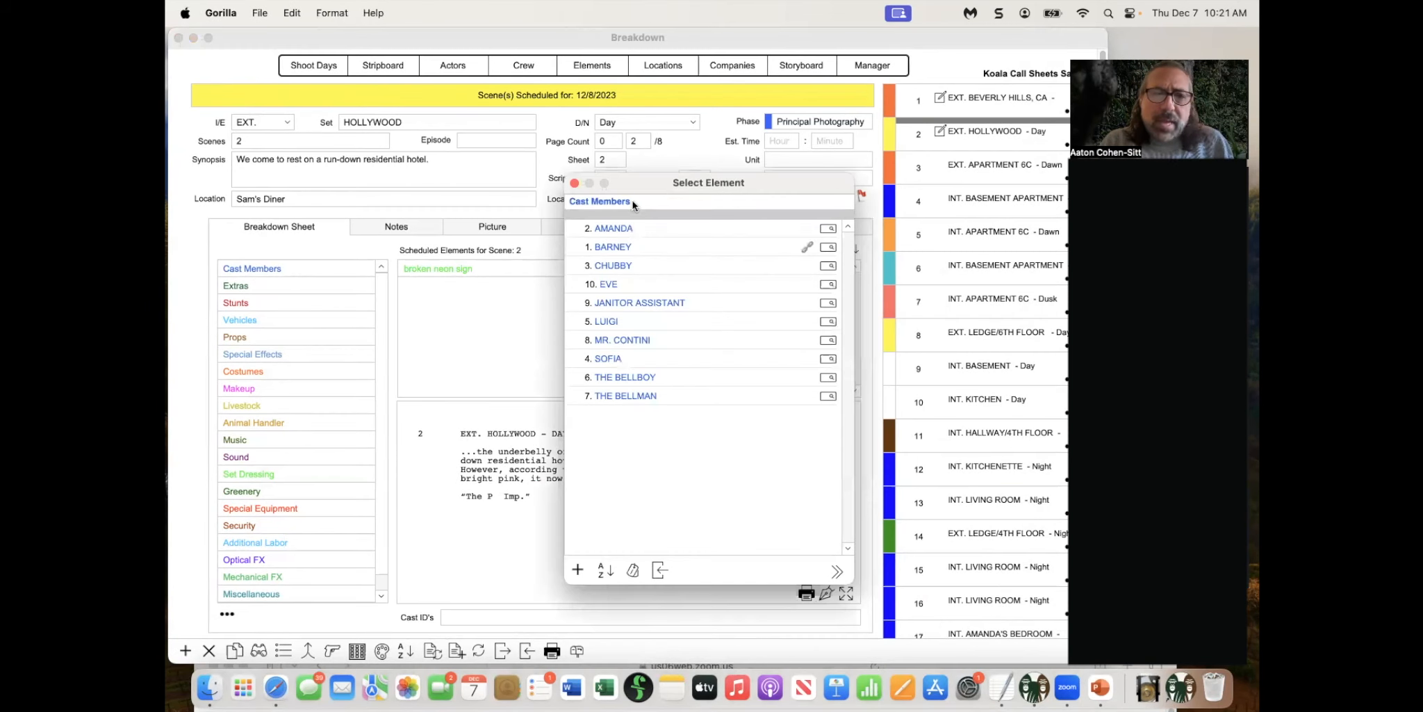
pyautogui.moveTo(664, 192); pyautogui.dragTo(618, 188)
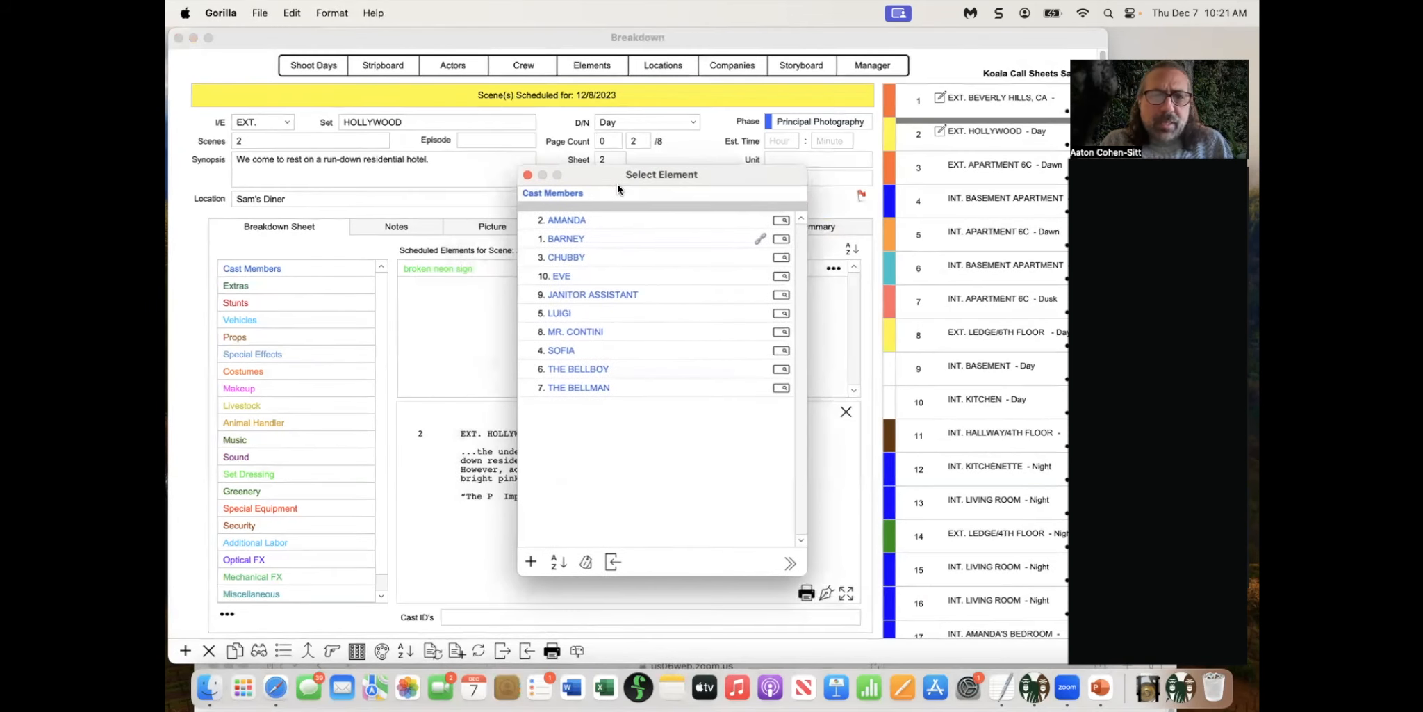
pyautogui.click(569, 219)
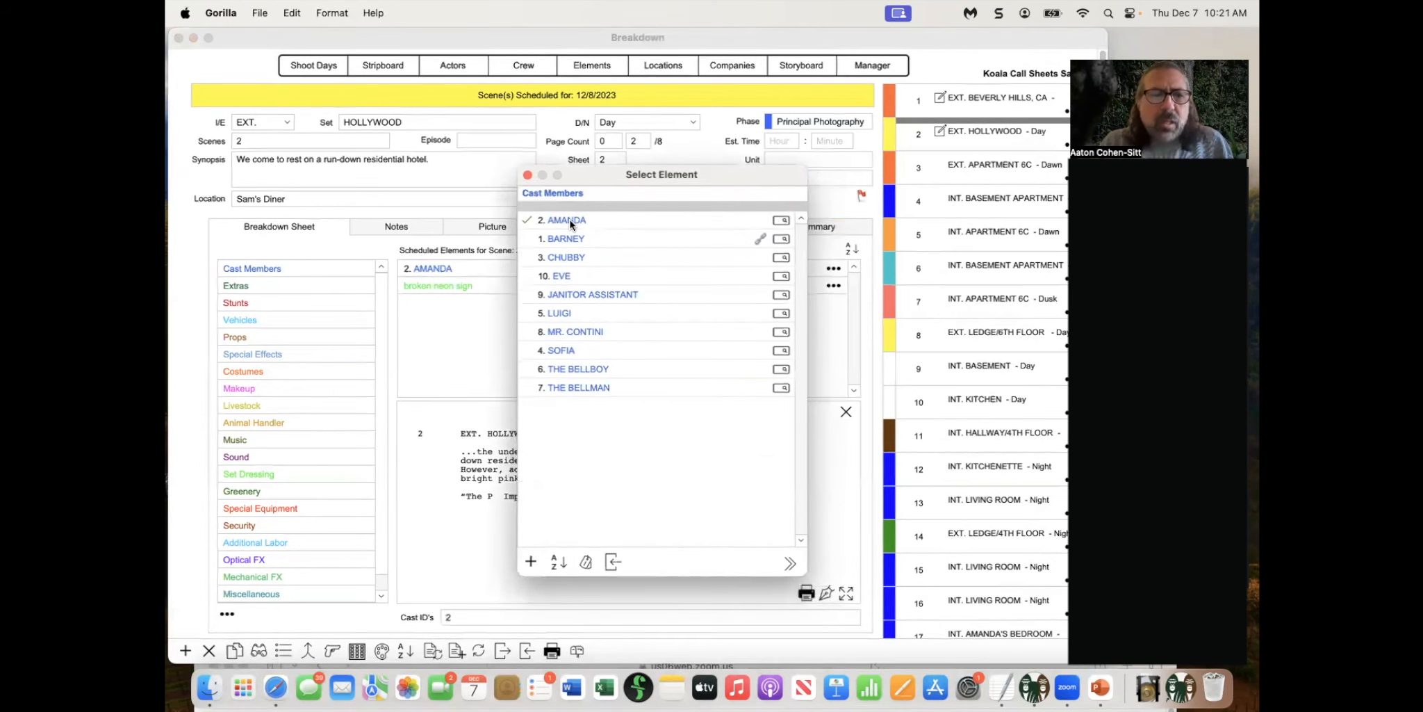
pyautogui.click(555, 313)
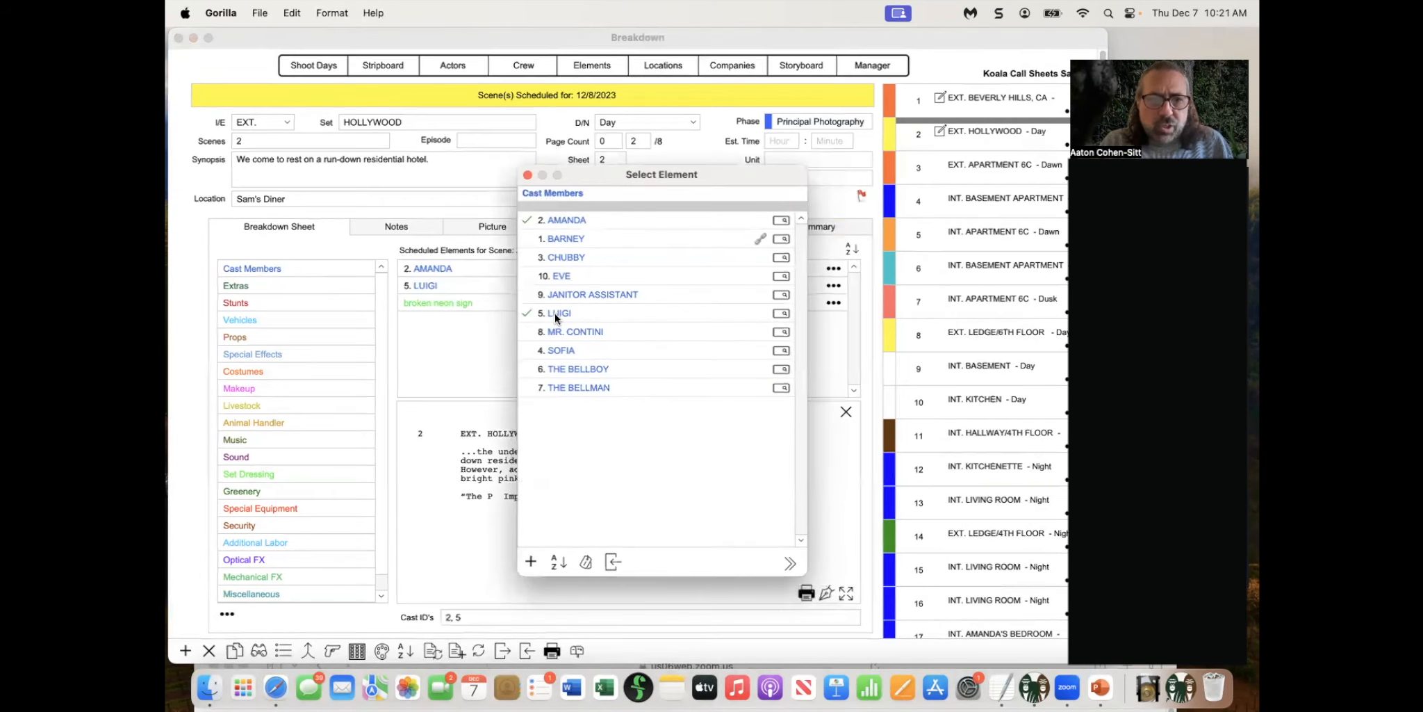
pyautogui.click(527, 176)
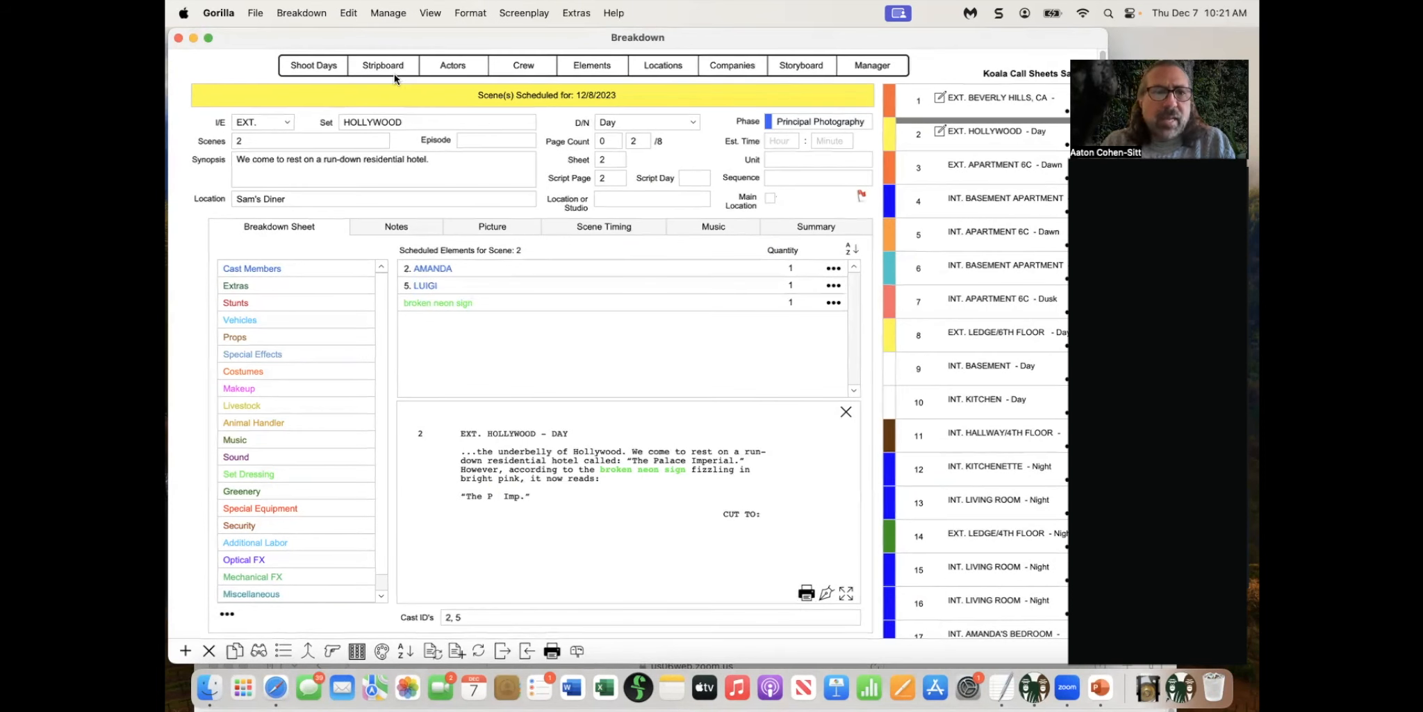
# Open the cast call times of the 12/8/2023 shoot day, then check the Cast slide in PowerPoint and return to Gorilla
pyautogui.click(313, 65)
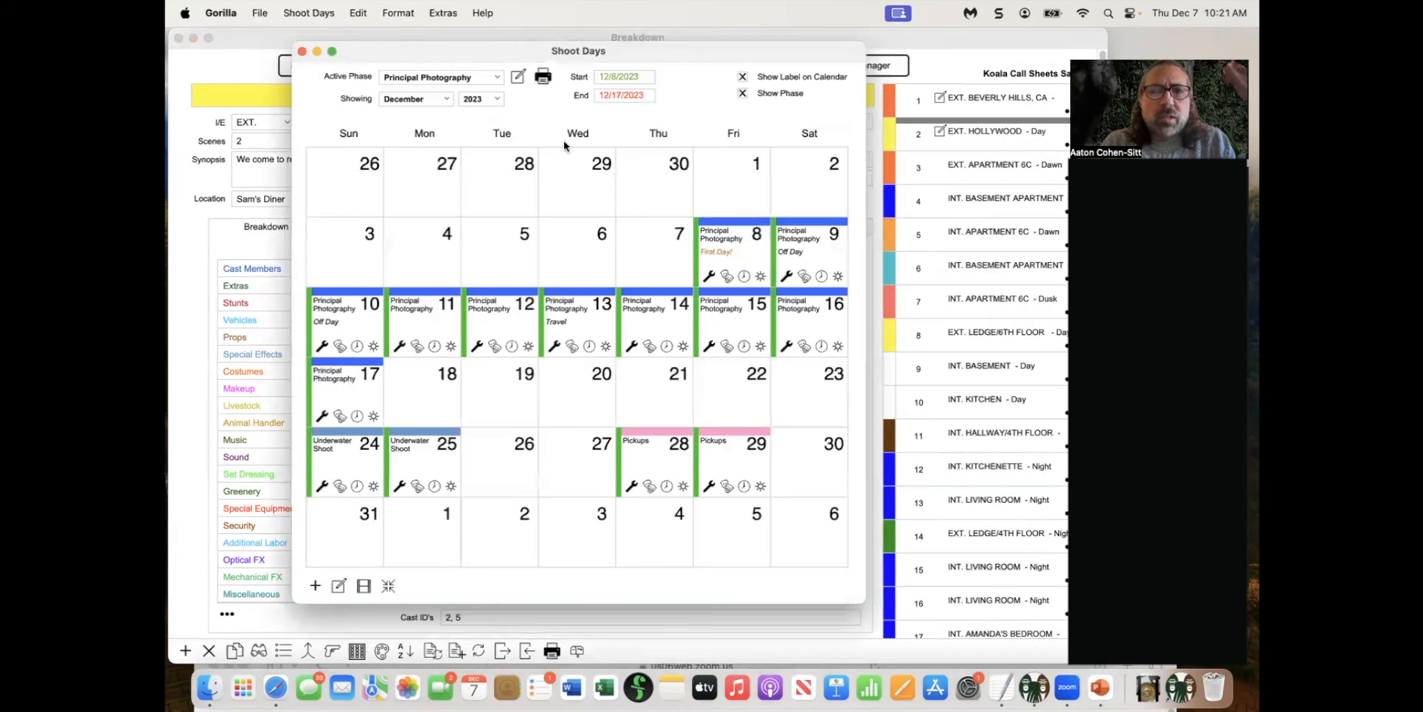
pyautogui.doubleClick(730, 221)
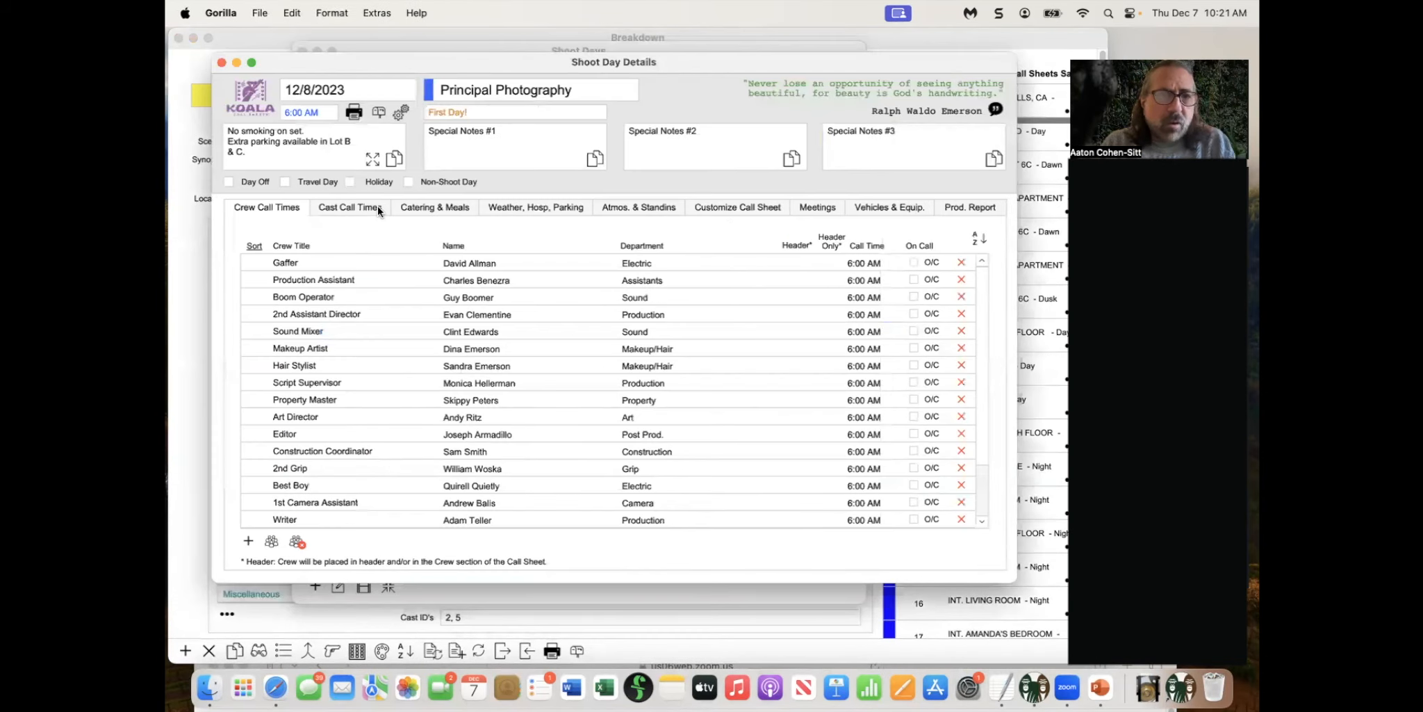
pyautogui.click(374, 208)
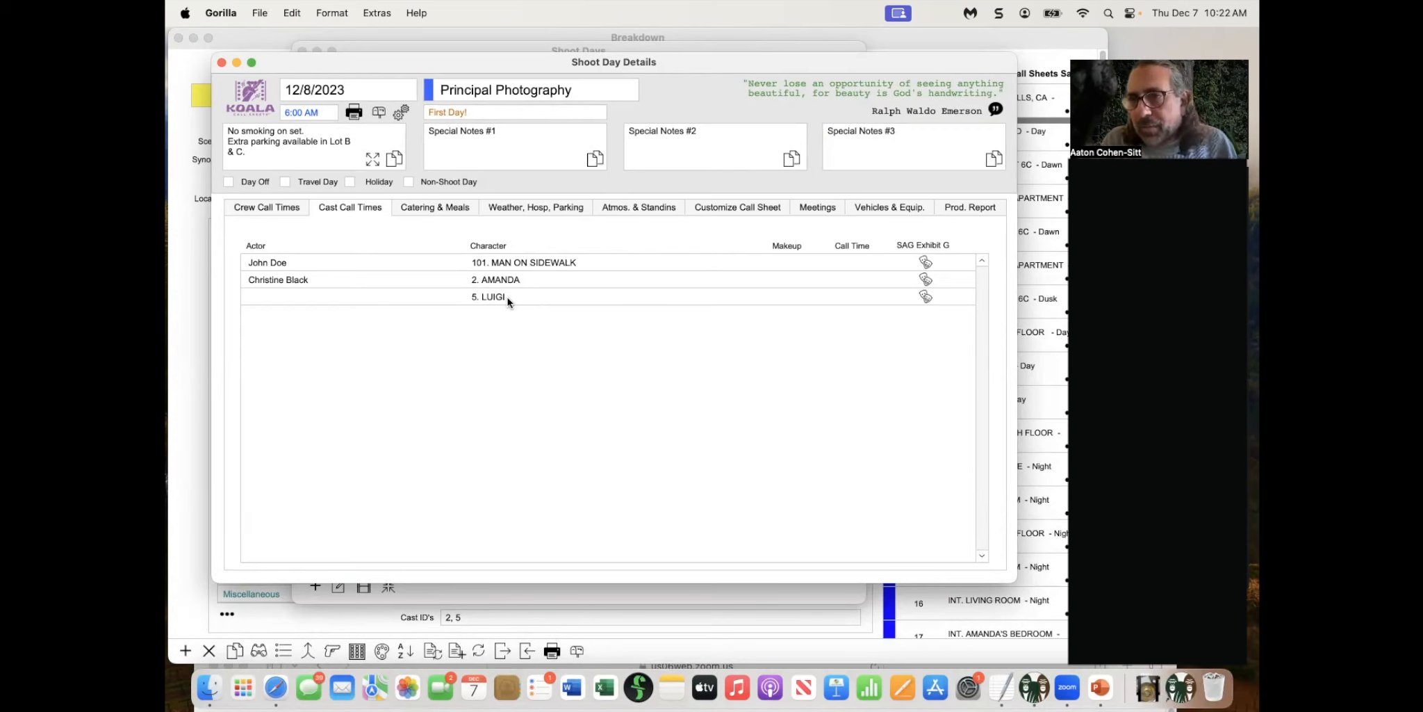
pyautogui.press('super+Tab')
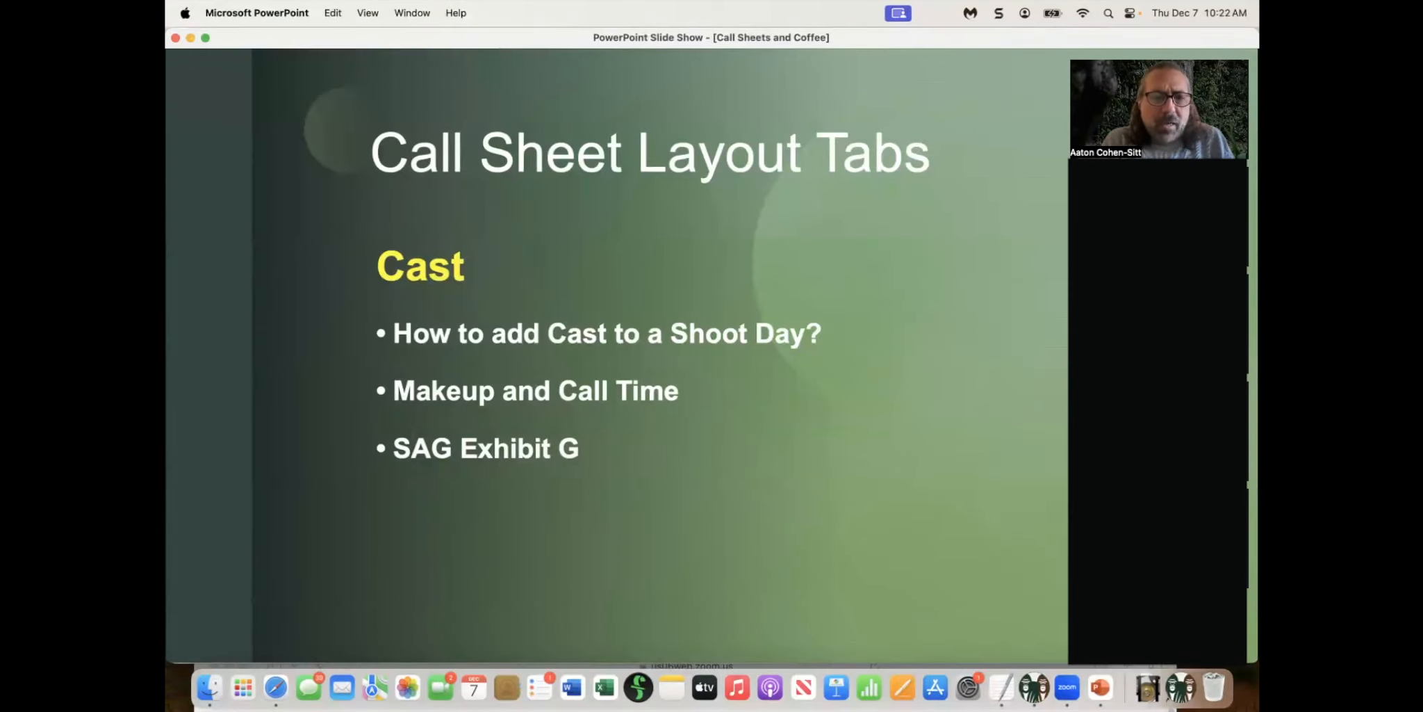
pyautogui.press('super+Tab')
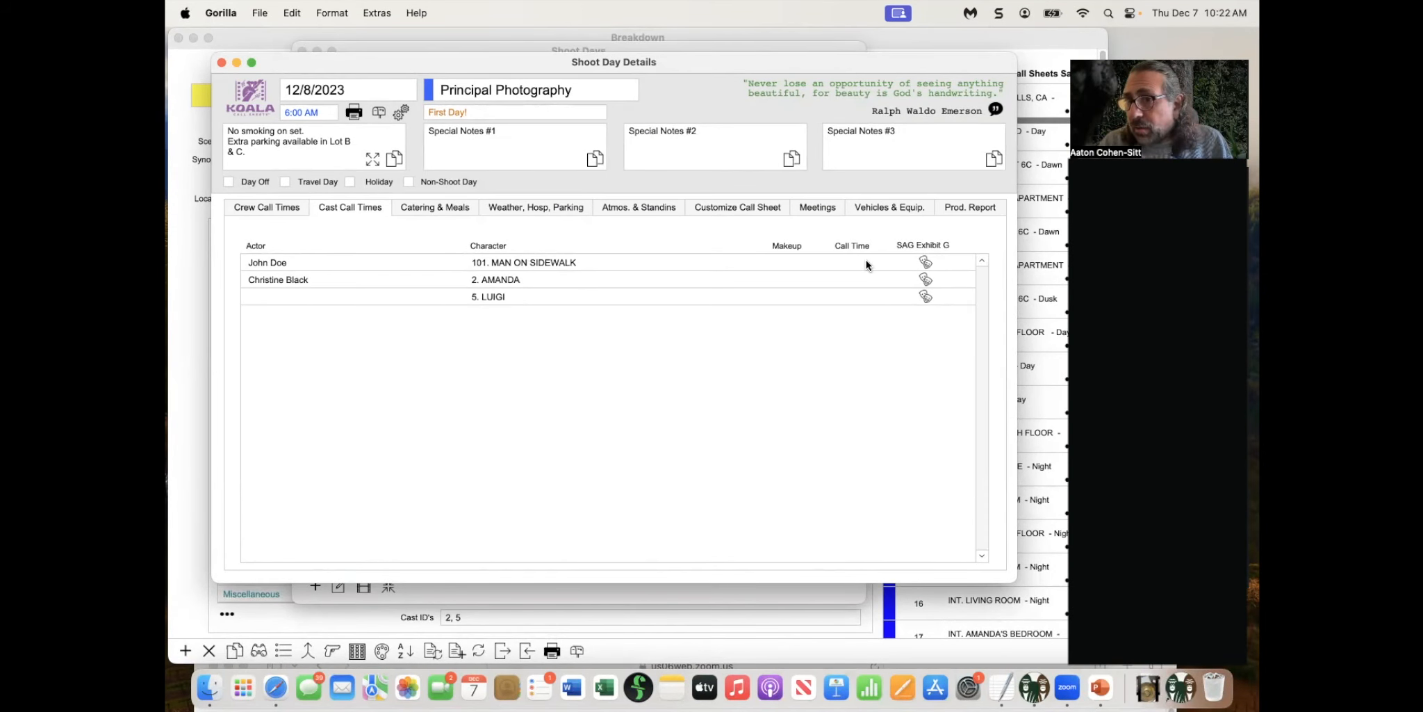
# Set makeup and call times to 6:00 AM and 7:00 AM for Man on Sidewalk, and 6:30 AM and 7:30 AM for Amanda
pyautogui.click(788, 263)
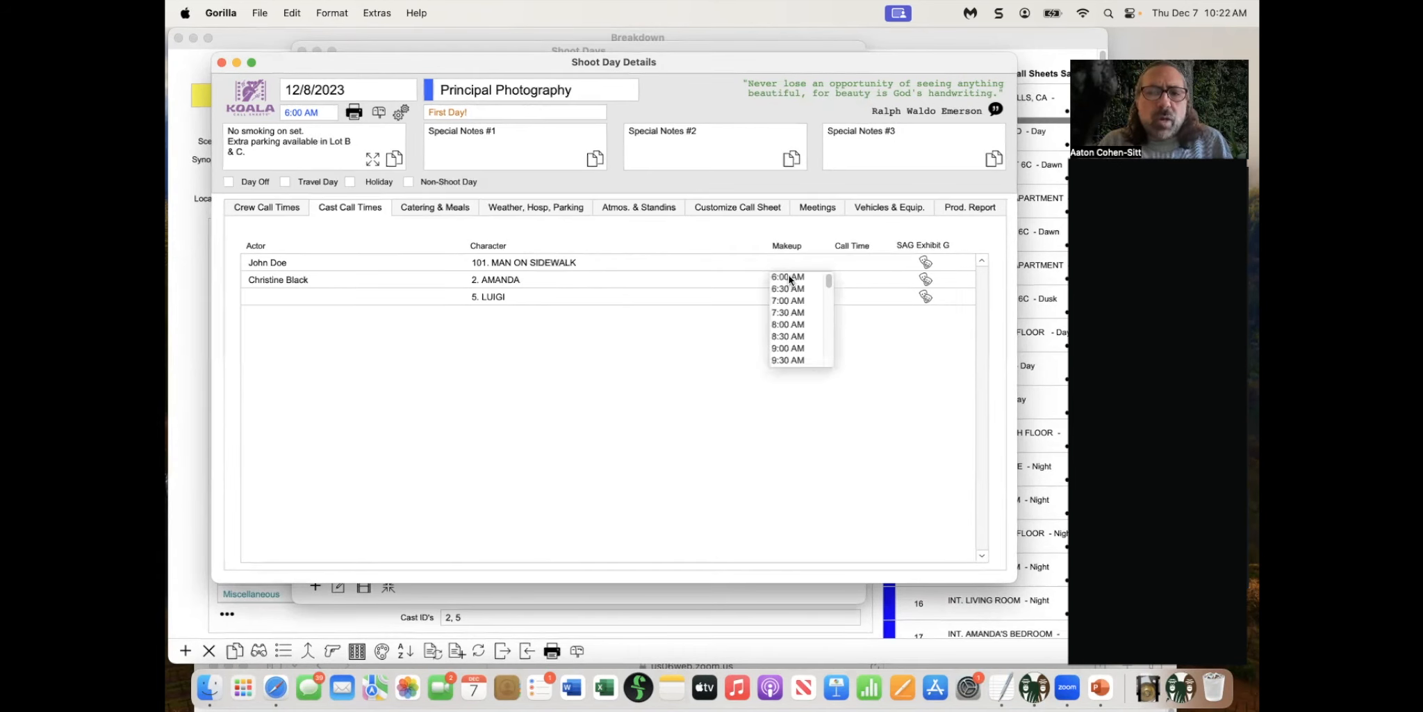
pyautogui.click(790, 277)
pyautogui.click(848, 262)
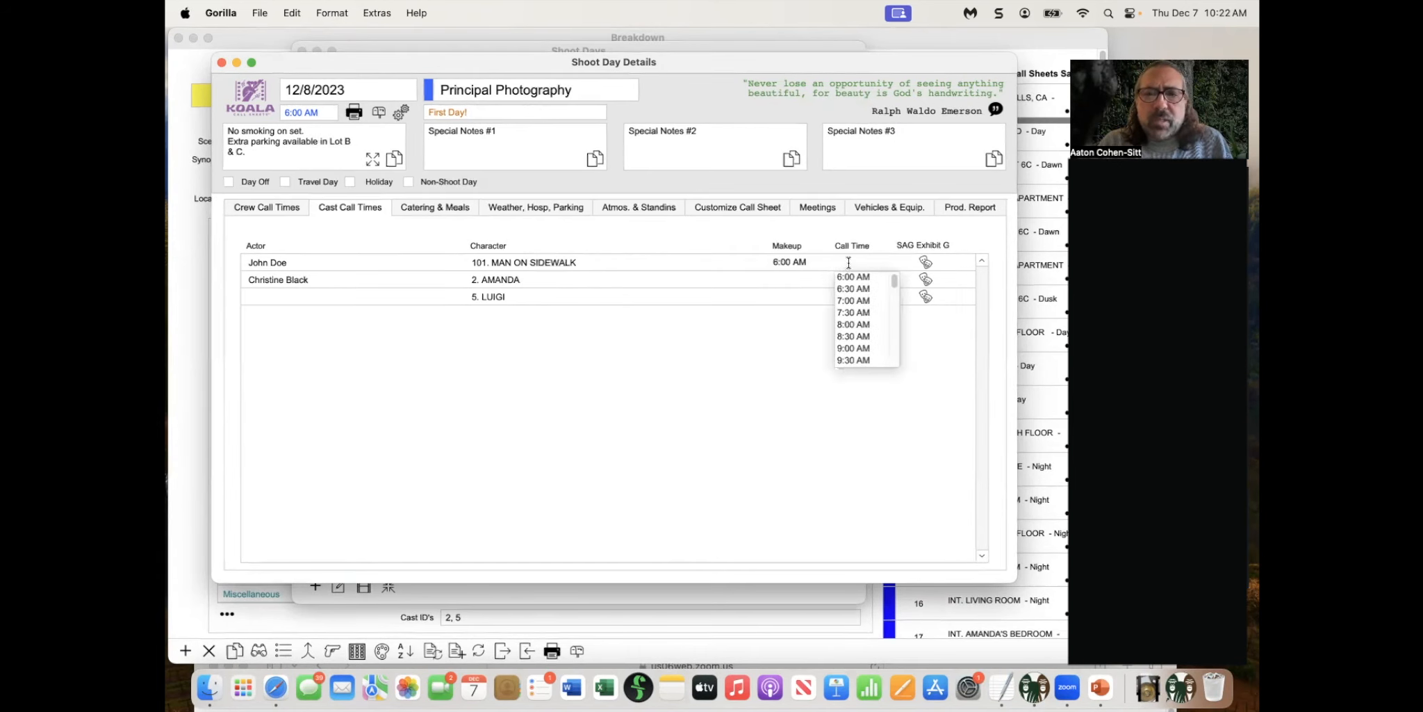
pyautogui.click(851, 302)
pyautogui.click(784, 282)
pyautogui.click(787, 306)
pyautogui.click(849, 279)
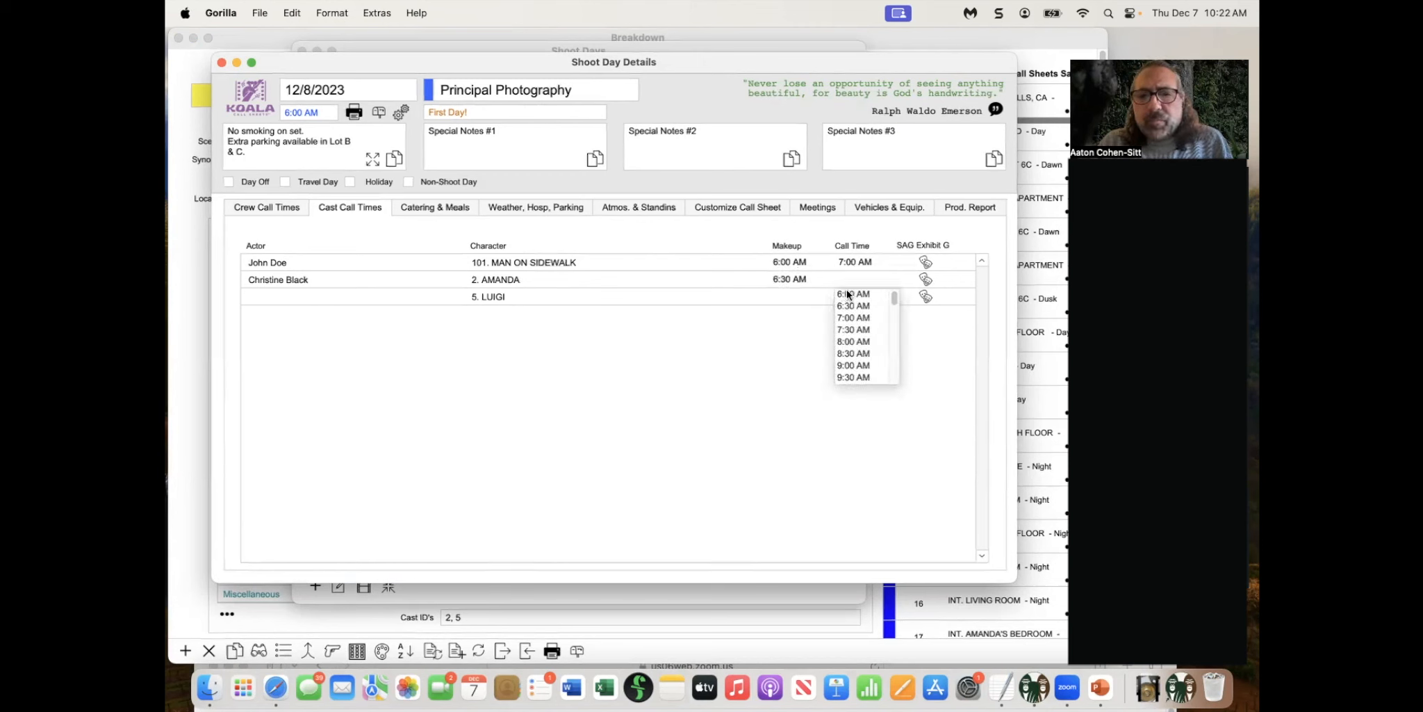
pyautogui.click(854, 329)
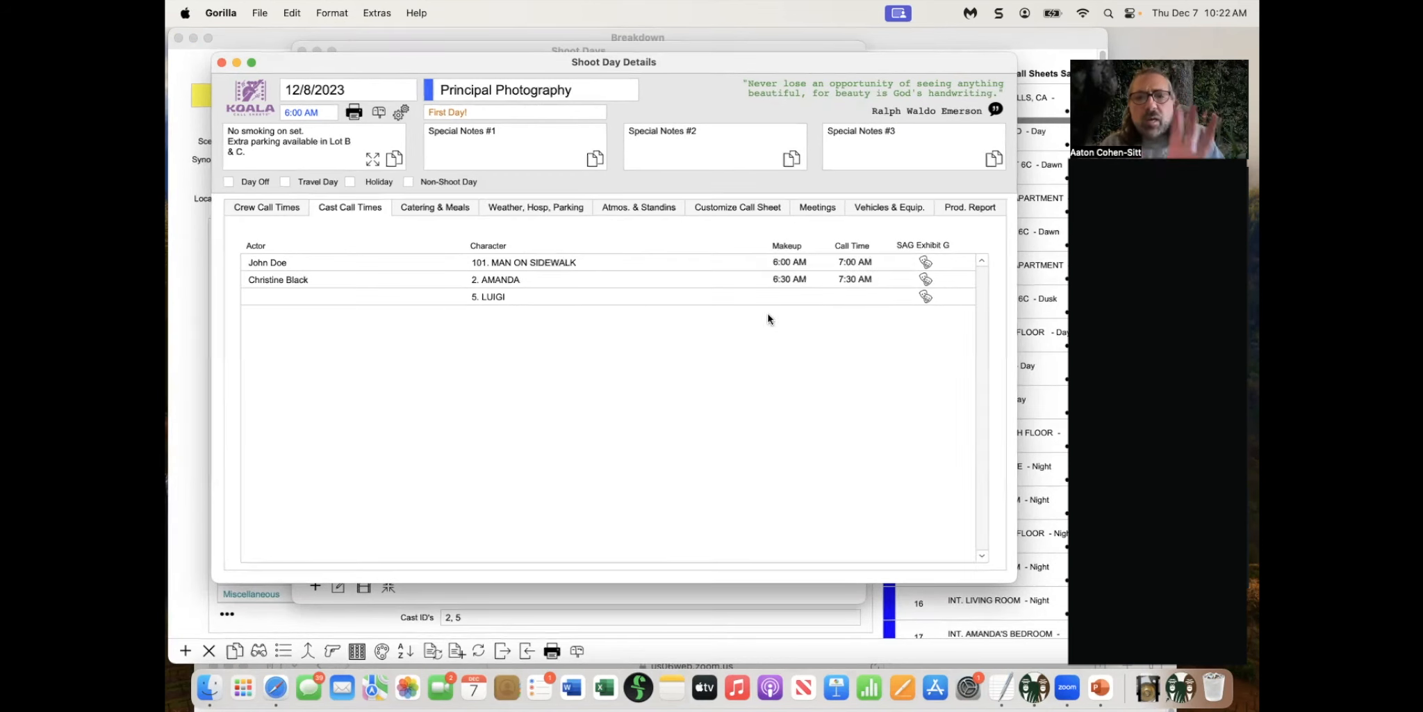
# Review the SAG Exhibit G form for Man on Sidewalk, then close it
pyautogui.click(925, 260)
pyautogui.moveTo(665, 55); pyautogui.dragTo(655, 40)
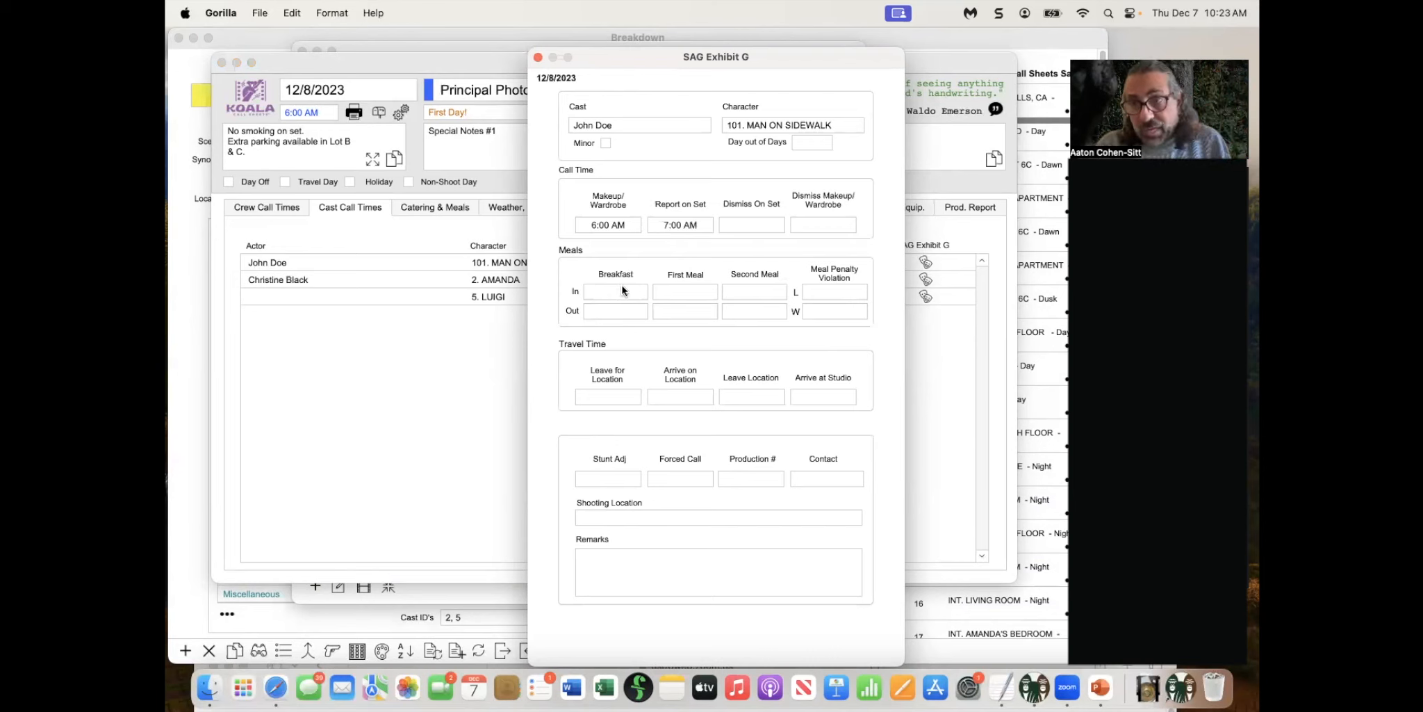
pyautogui.click(538, 57)
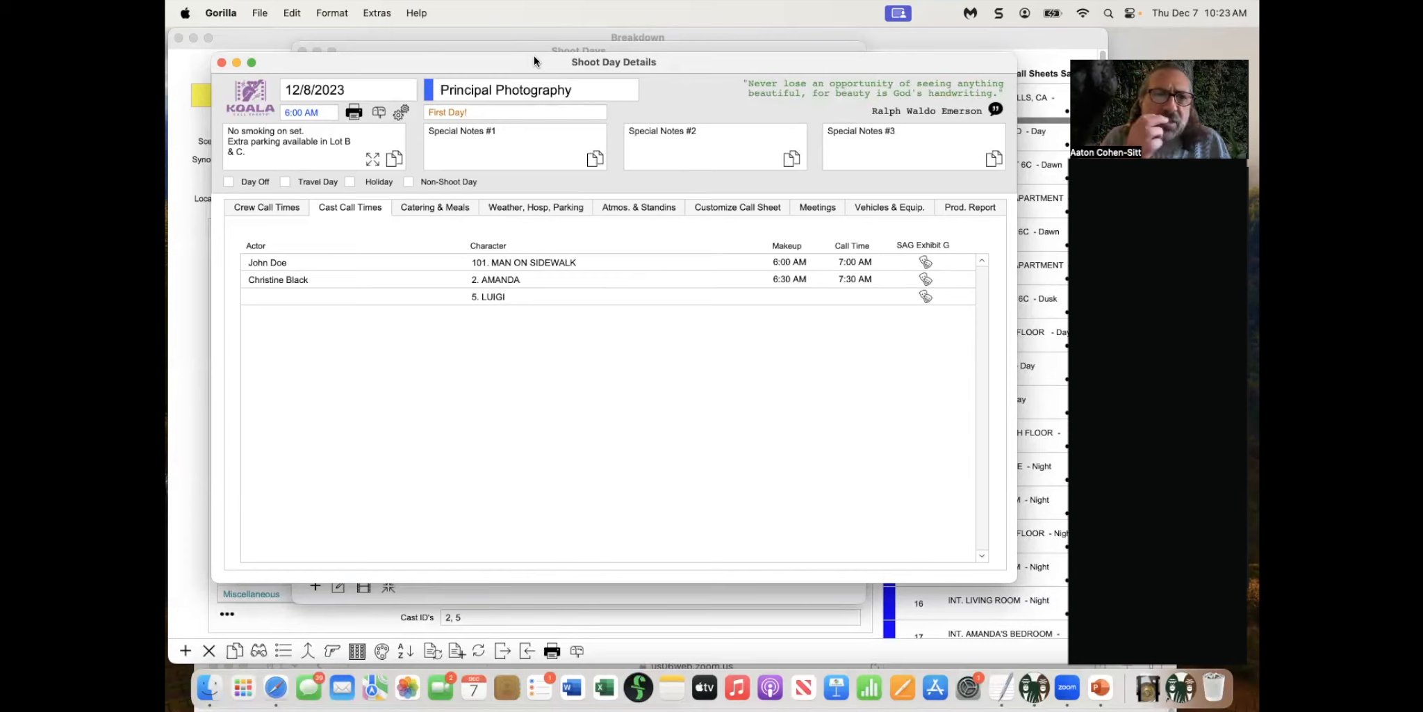
# Switch to PowerPoint, advance to the Call Sheet Preferences slide, and return to Gorilla
pyautogui.press('super+Tab')
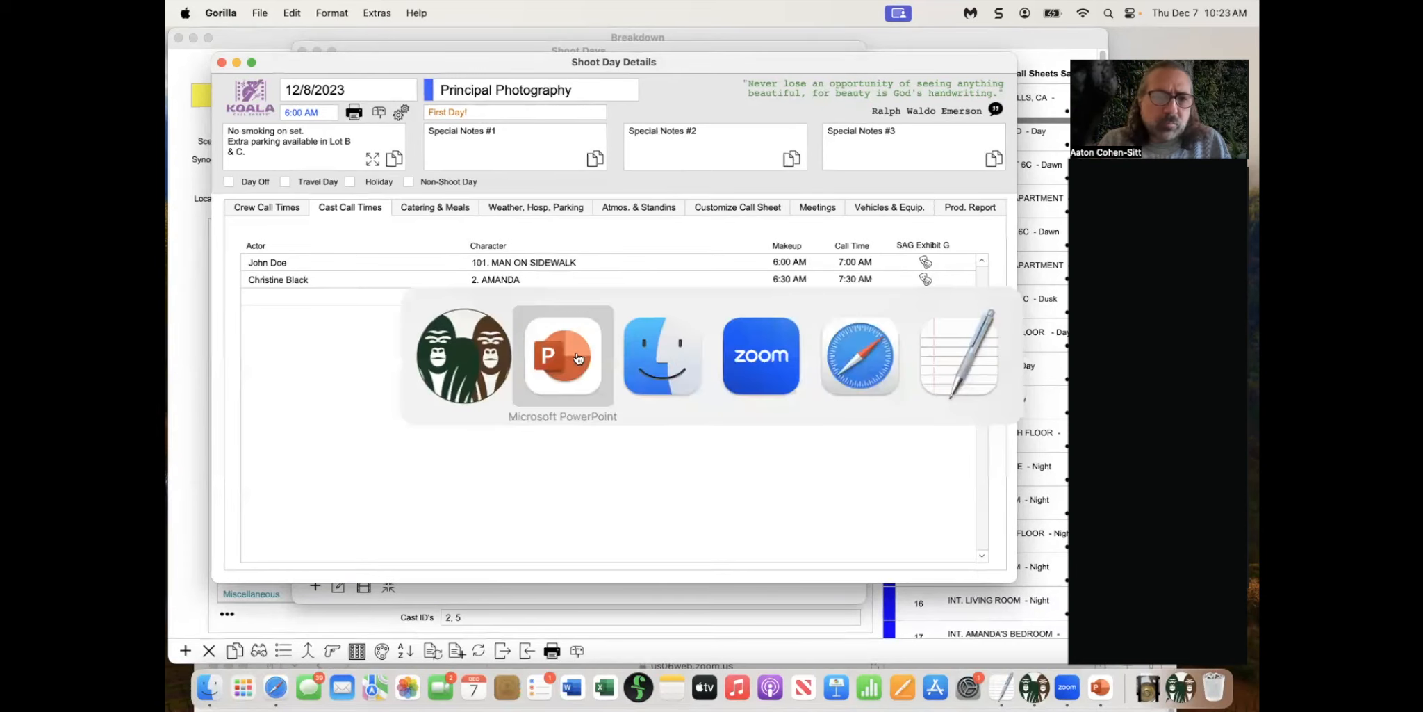
pyautogui.press('Right')
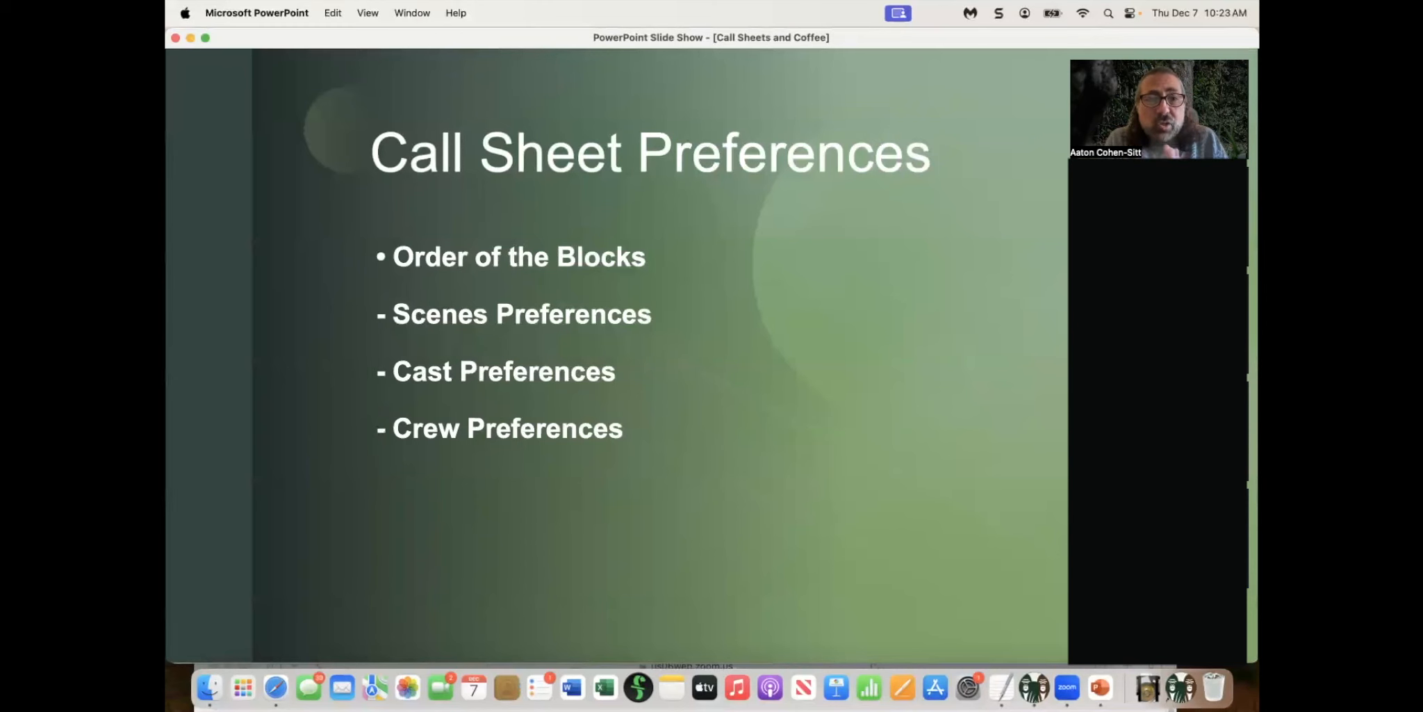
pyautogui.press('super+Tab')
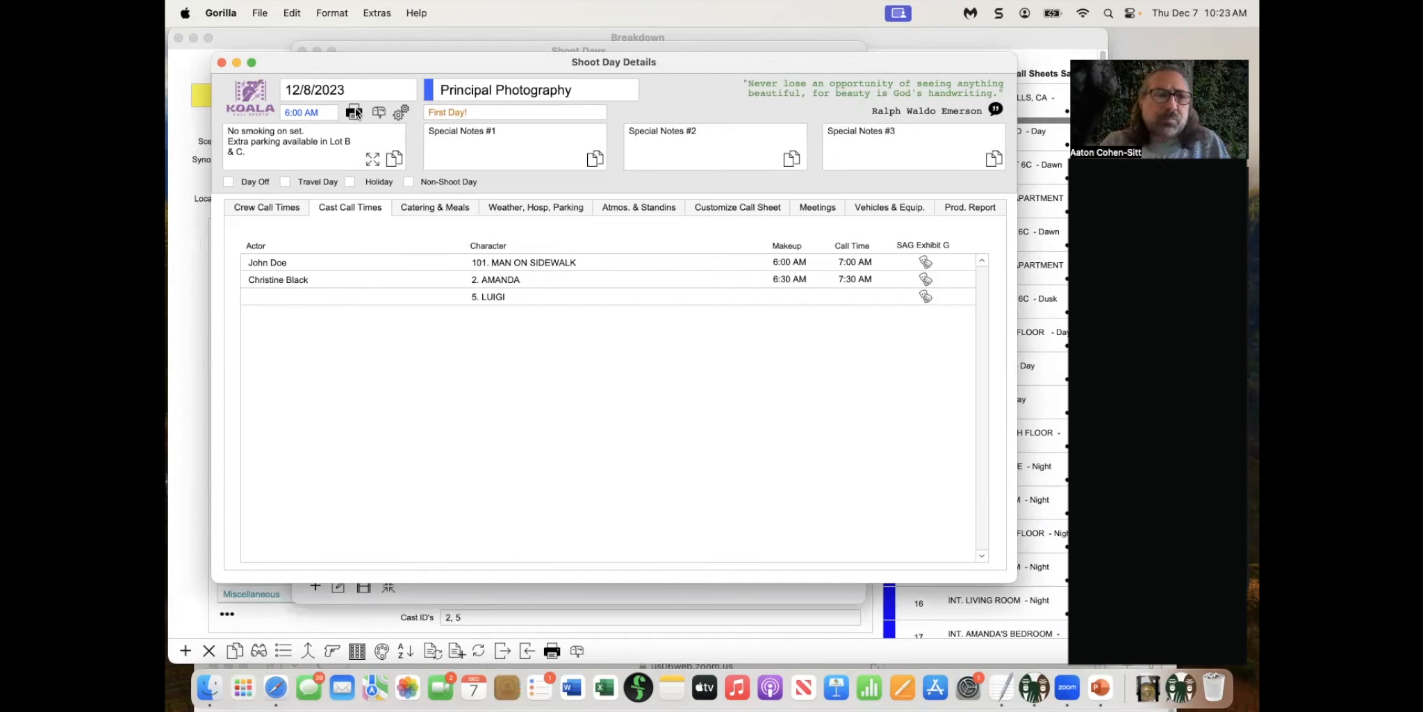
# In the Call Sheet Preferences, look over the choices for the first block and set the fifth block to Skip
pyautogui.click(402, 113)
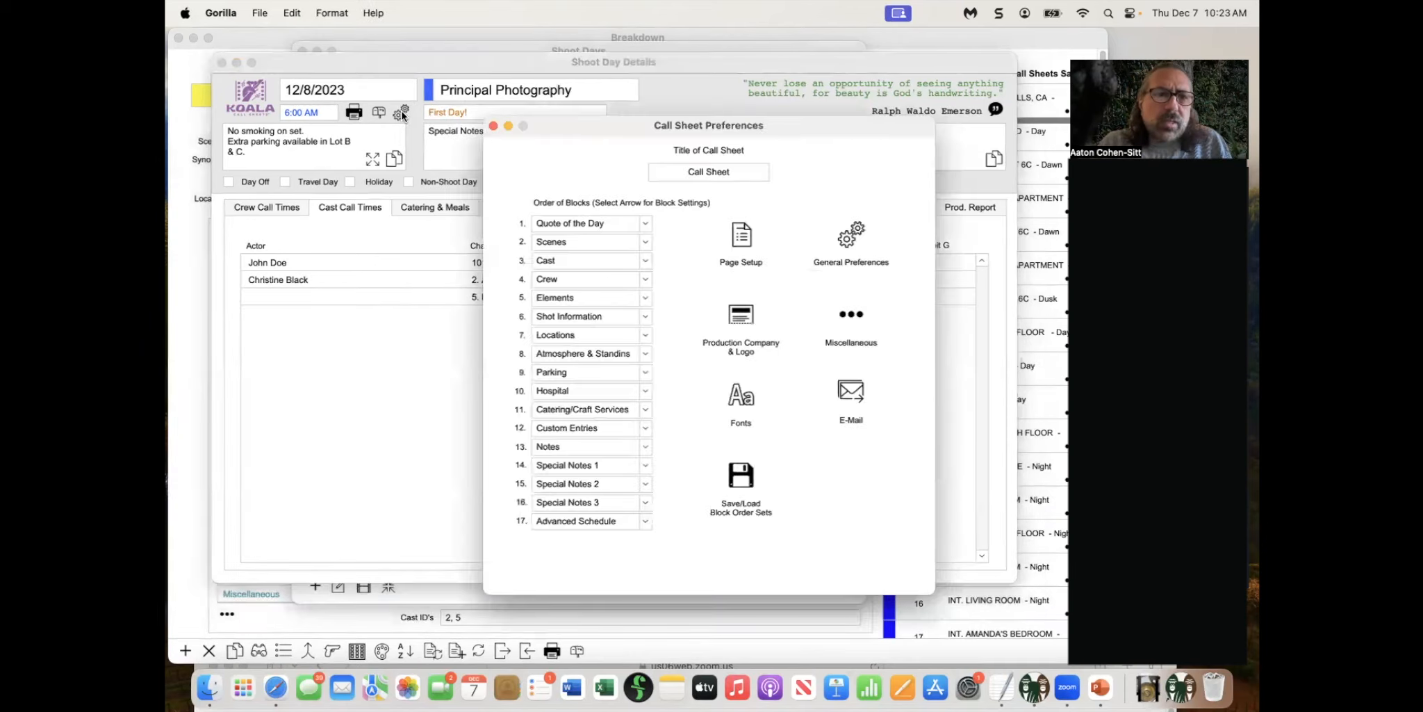
pyautogui.moveTo(568, 125); pyautogui.dragTo(535, 92)
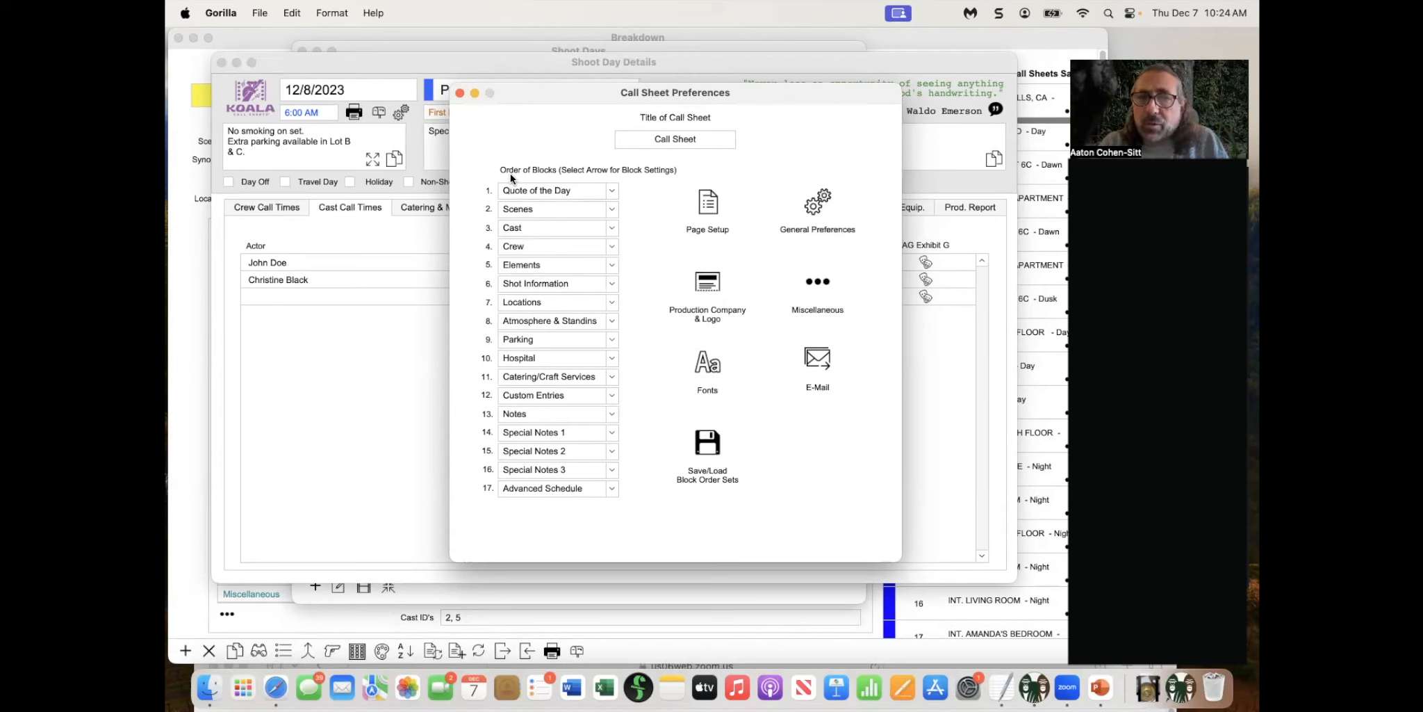
pyautogui.click(529, 192)
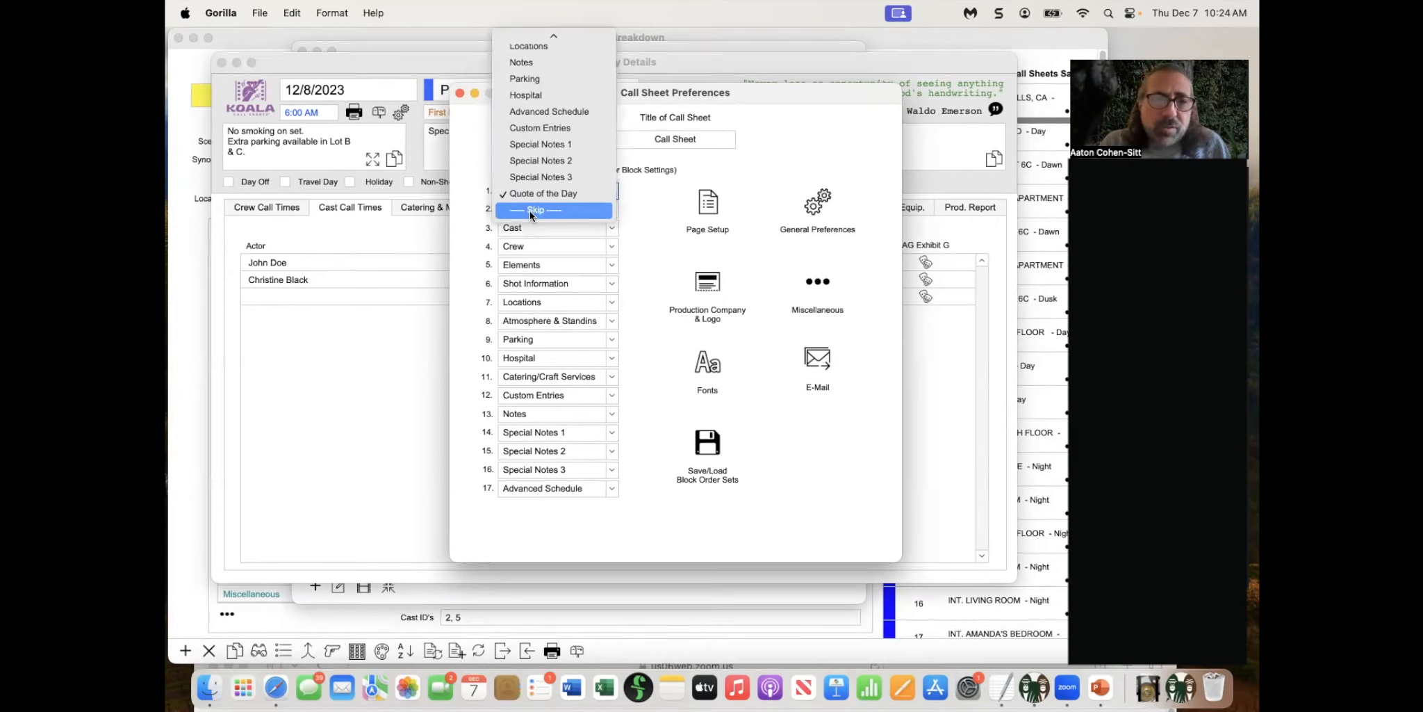
pyautogui.click(480, 134)
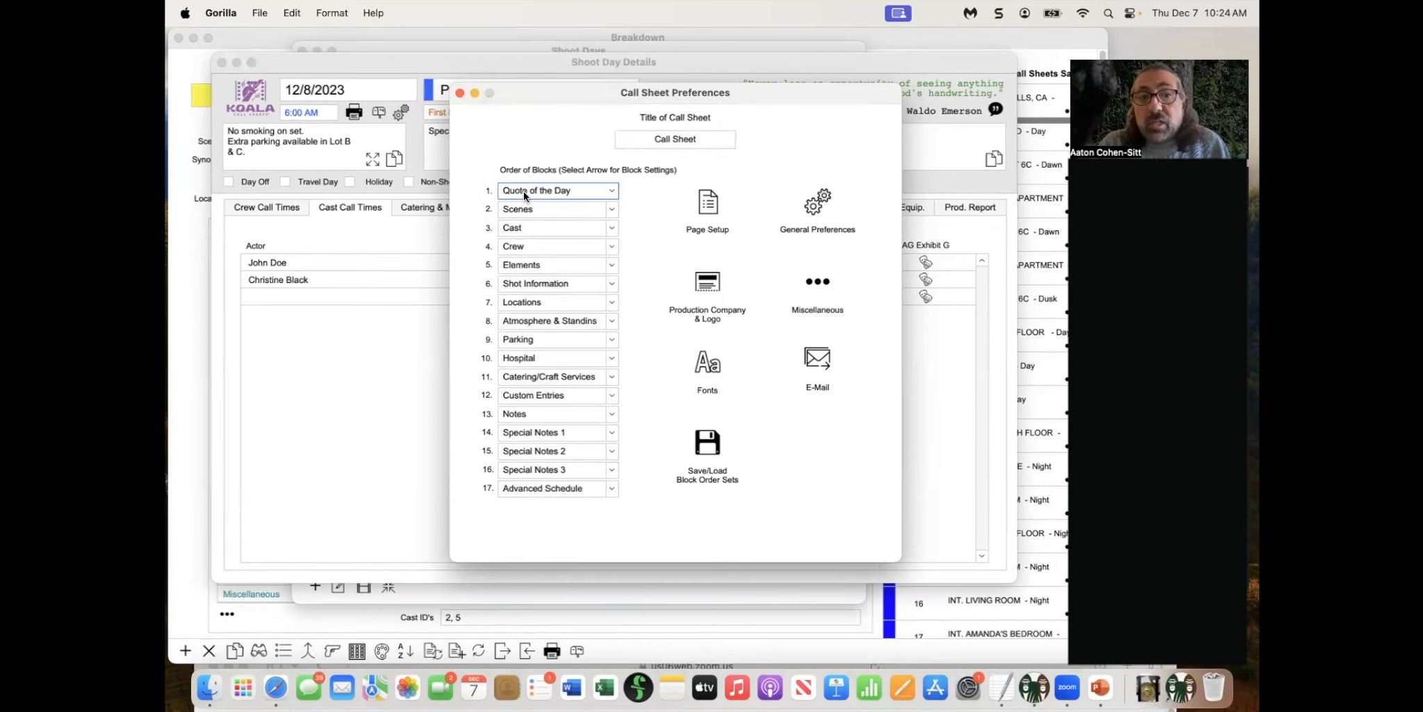
pyautogui.click(474, 171)
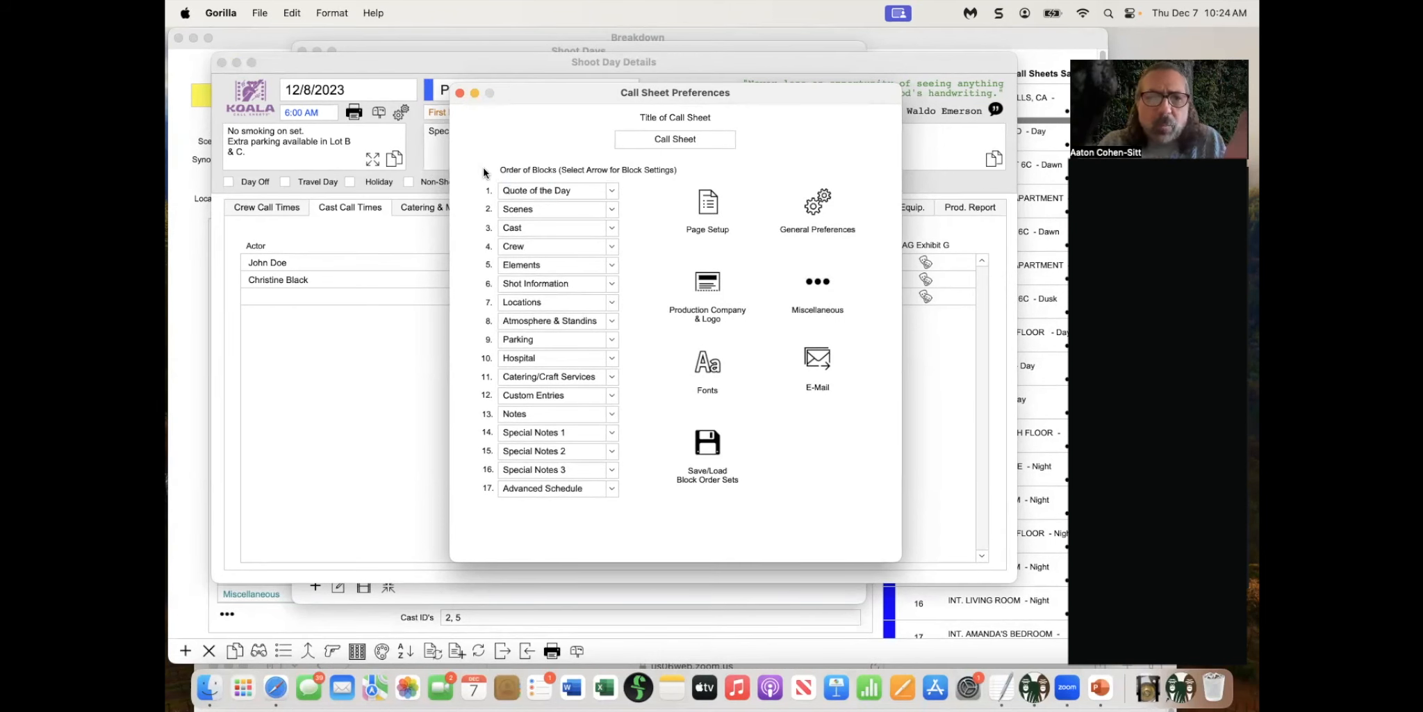
pyautogui.click(546, 266)
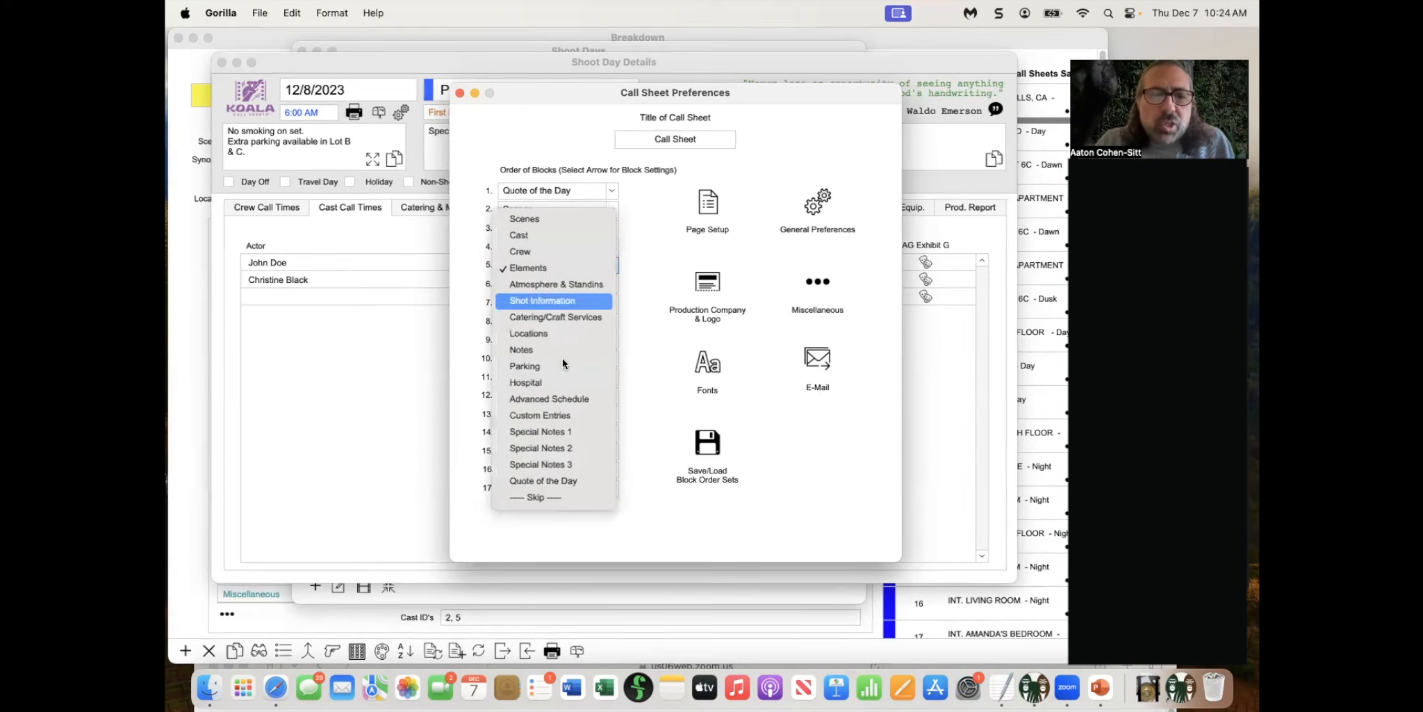
pyautogui.click(554, 495)
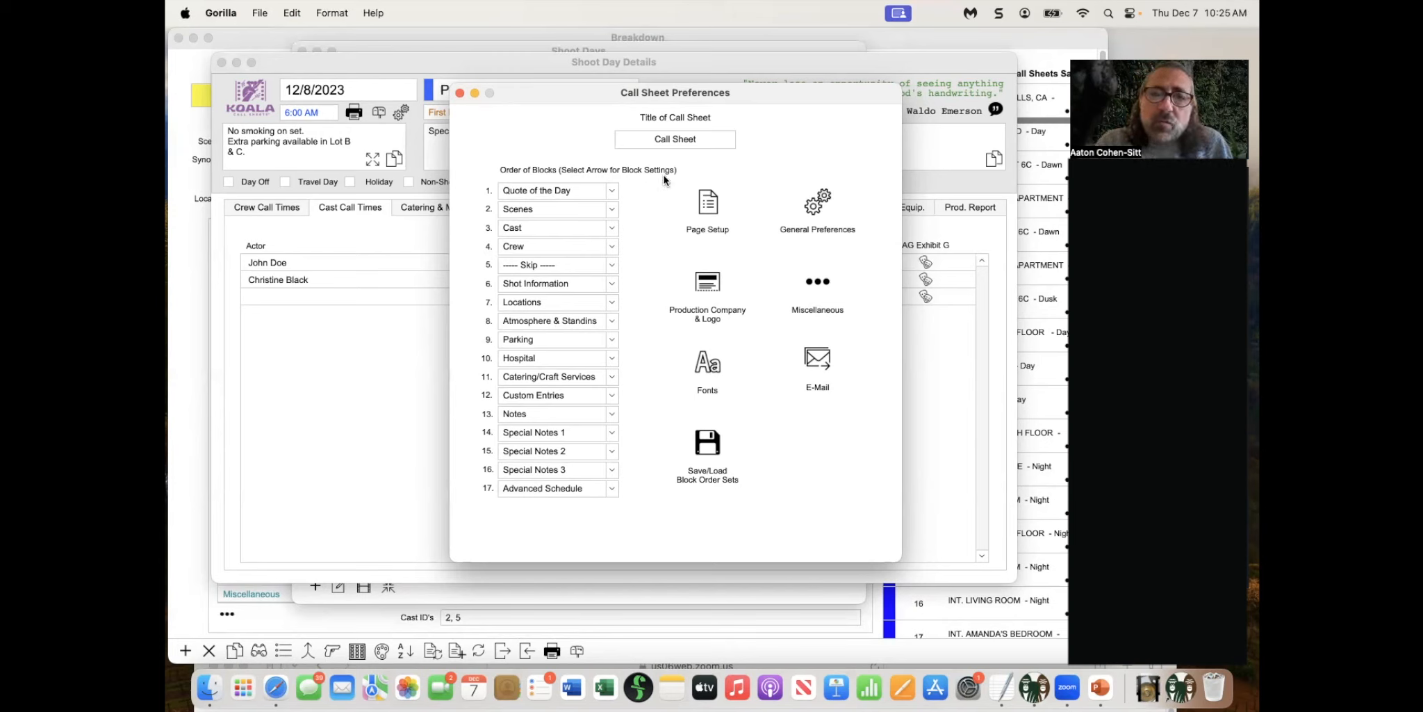
# Examine the print options of the Scenes block and close them, then check the Call Sheet Preferences slide in PowerPoint and return to Gorilla
pyautogui.click(613, 208)
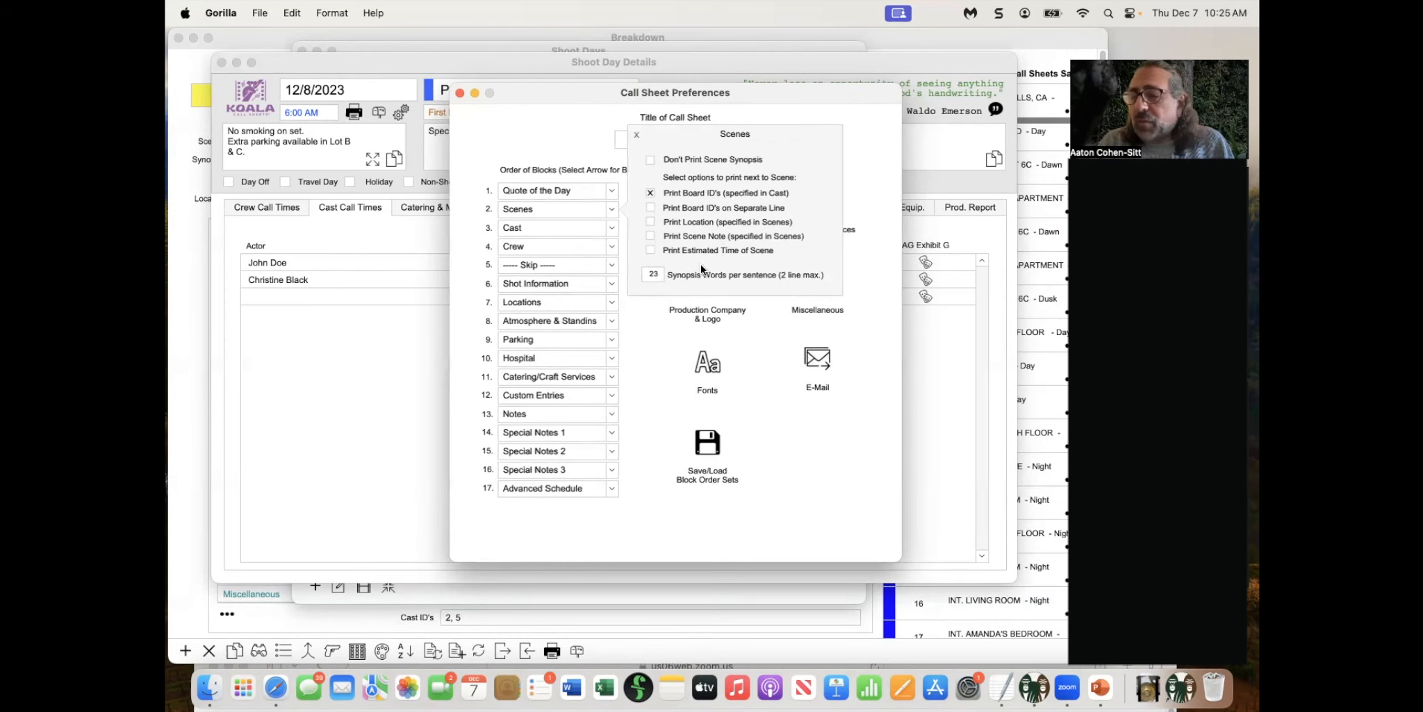
pyautogui.click(635, 132)
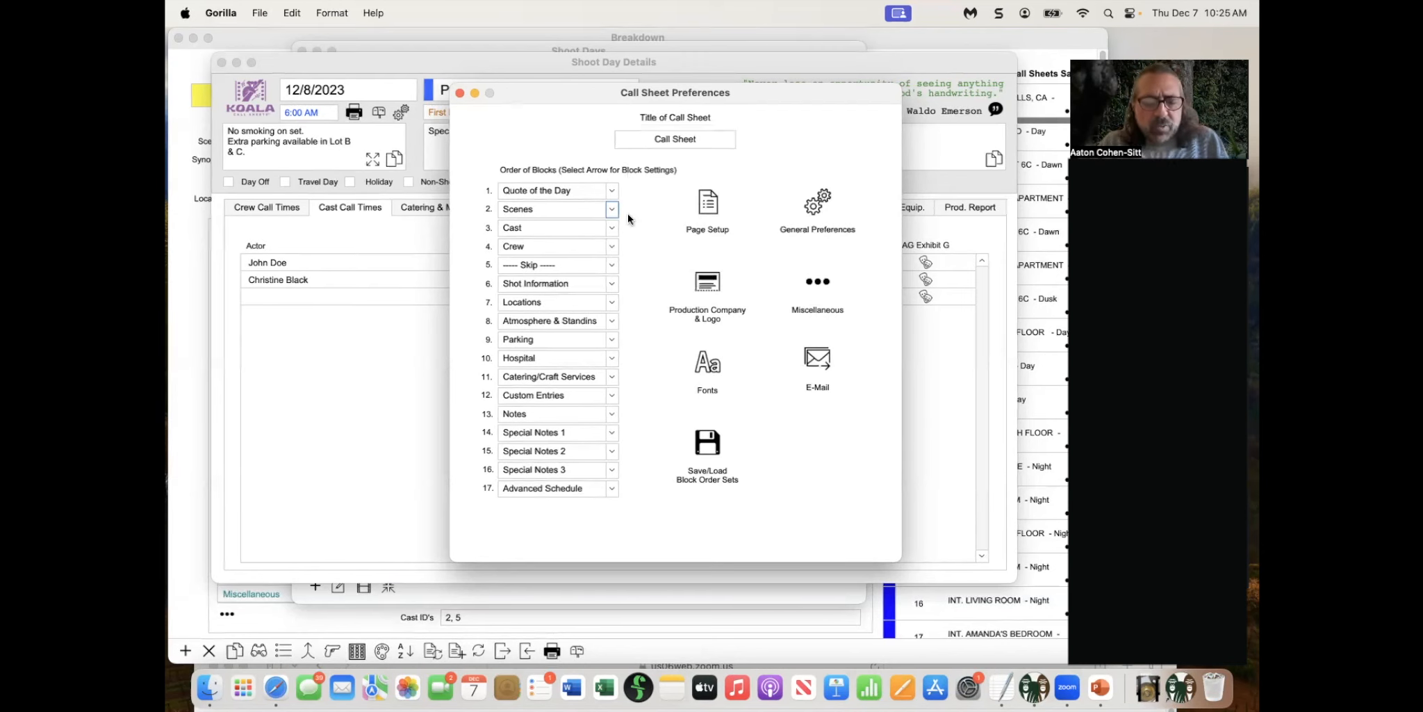
pyautogui.press('super+Tab')
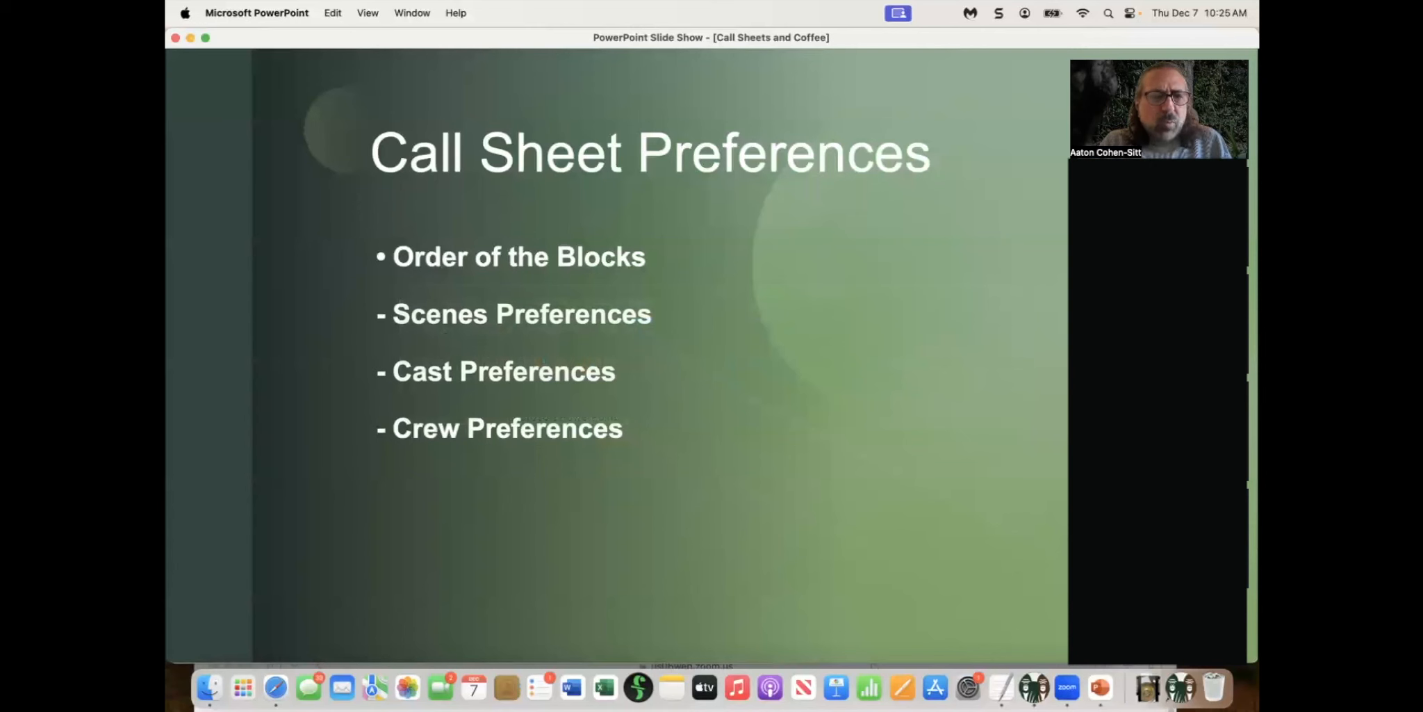
pyautogui.press('super+Tab')
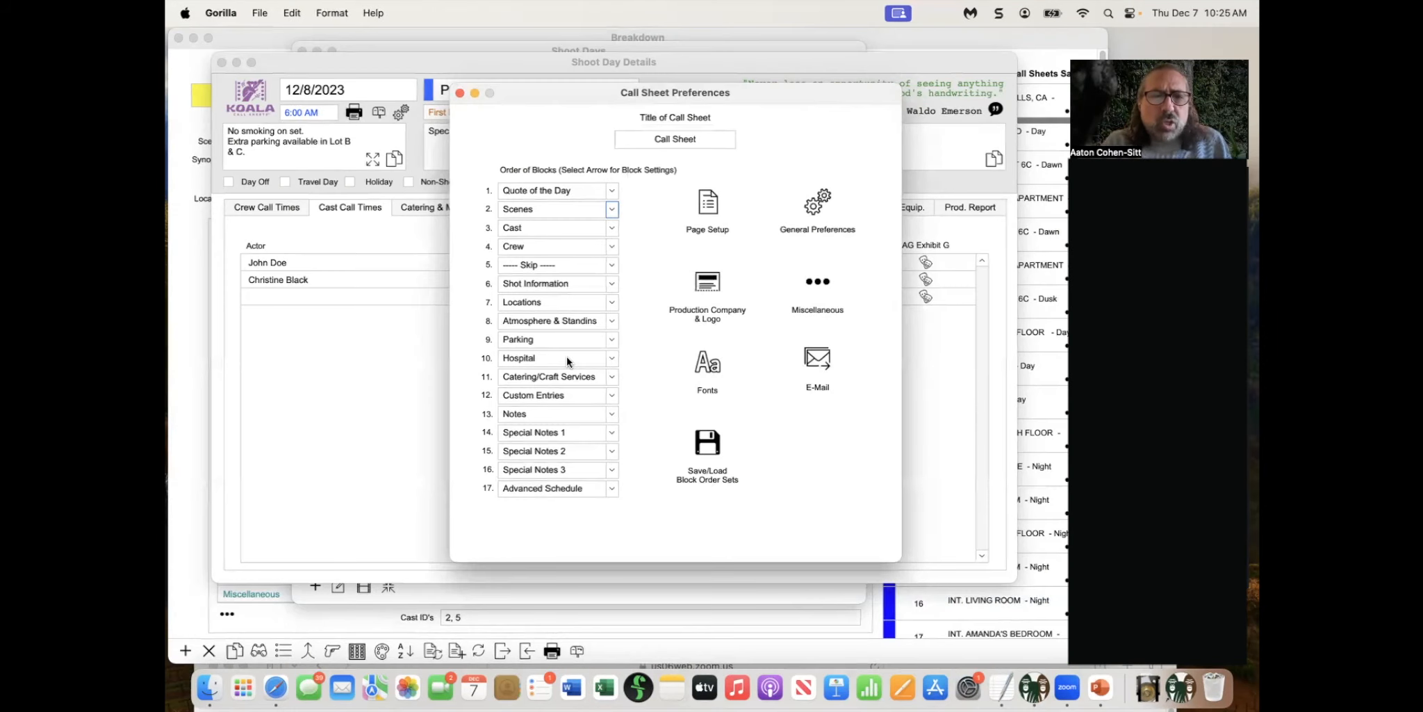
# Review the Cast block options and the Crew block options, including the crew column choices, and close the Call Sheet Preferences
pyautogui.click(611, 229)
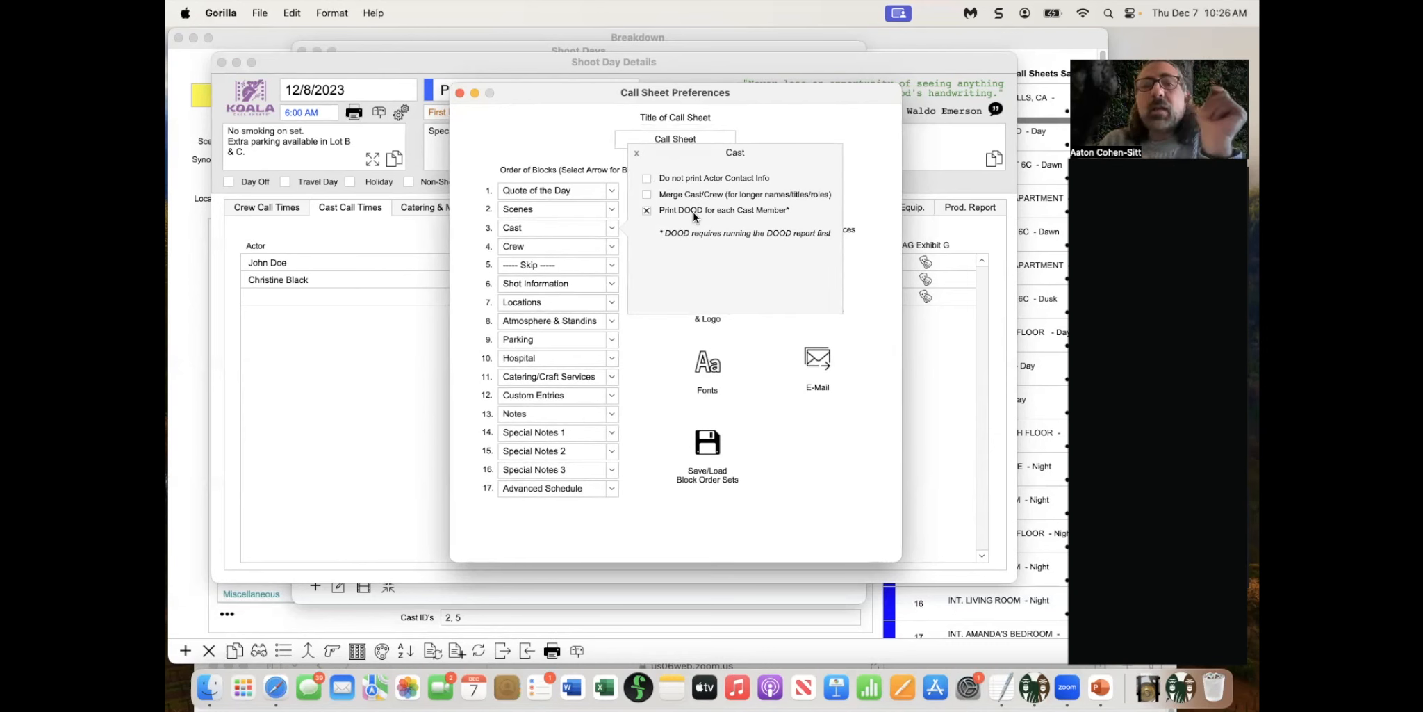
pyautogui.click(636, 153)
pyautogui.click(611, 246)
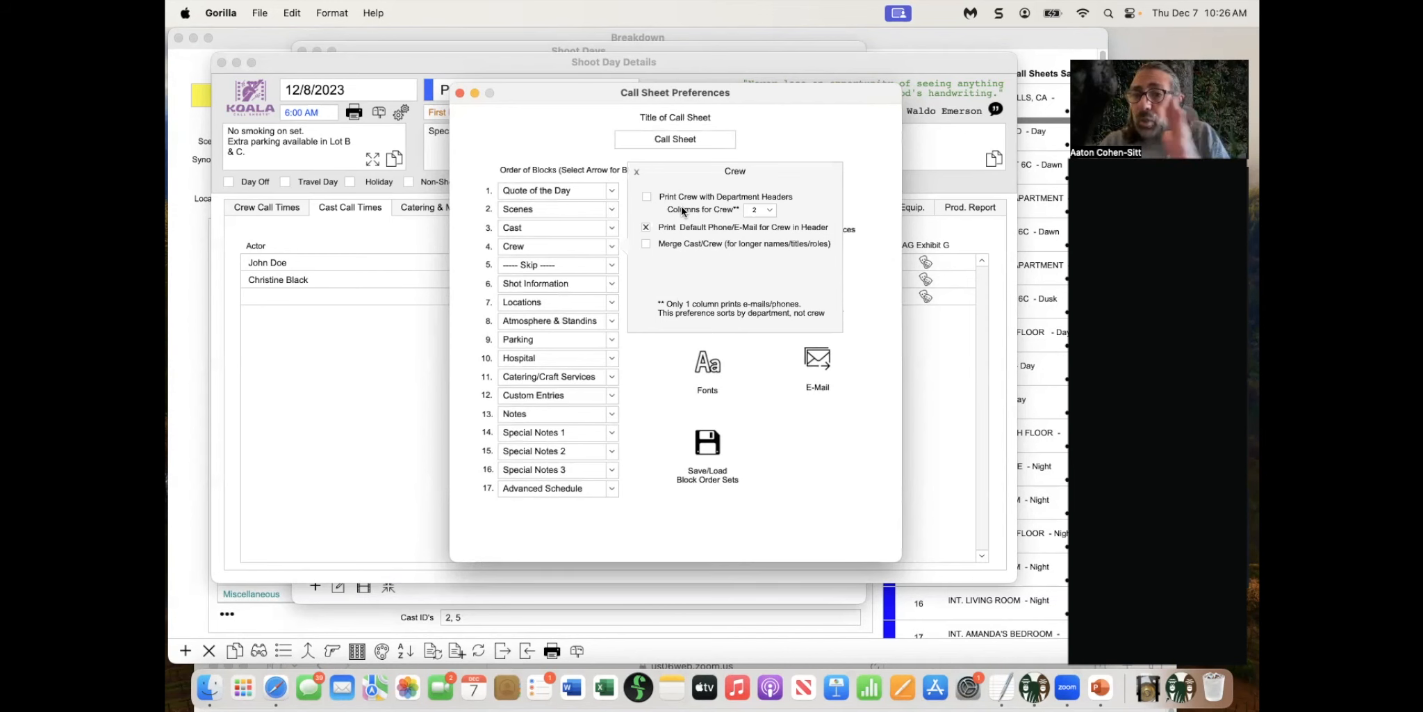
pyautogui.click(753, 210)
pyautogui.click(754, 210)
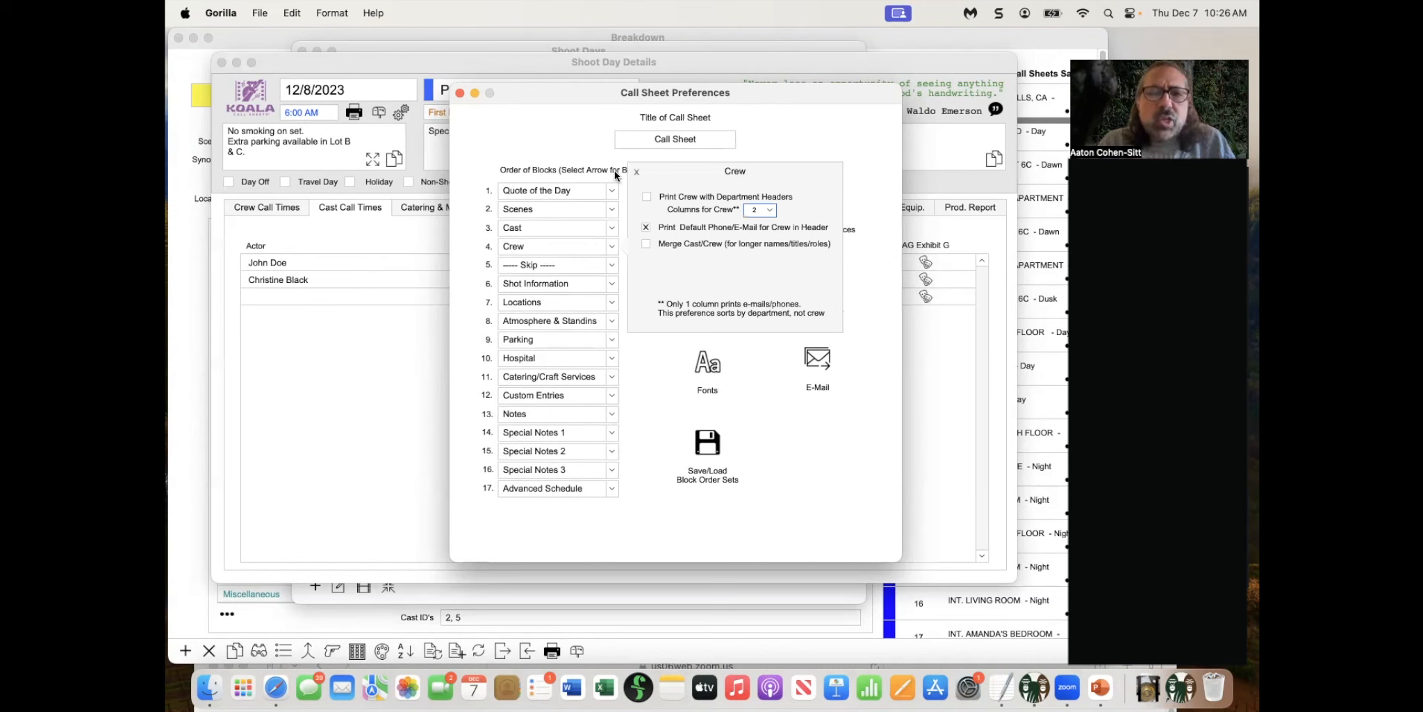
pyautogui.click(636, 171)
pyautogui.click(808, 258)
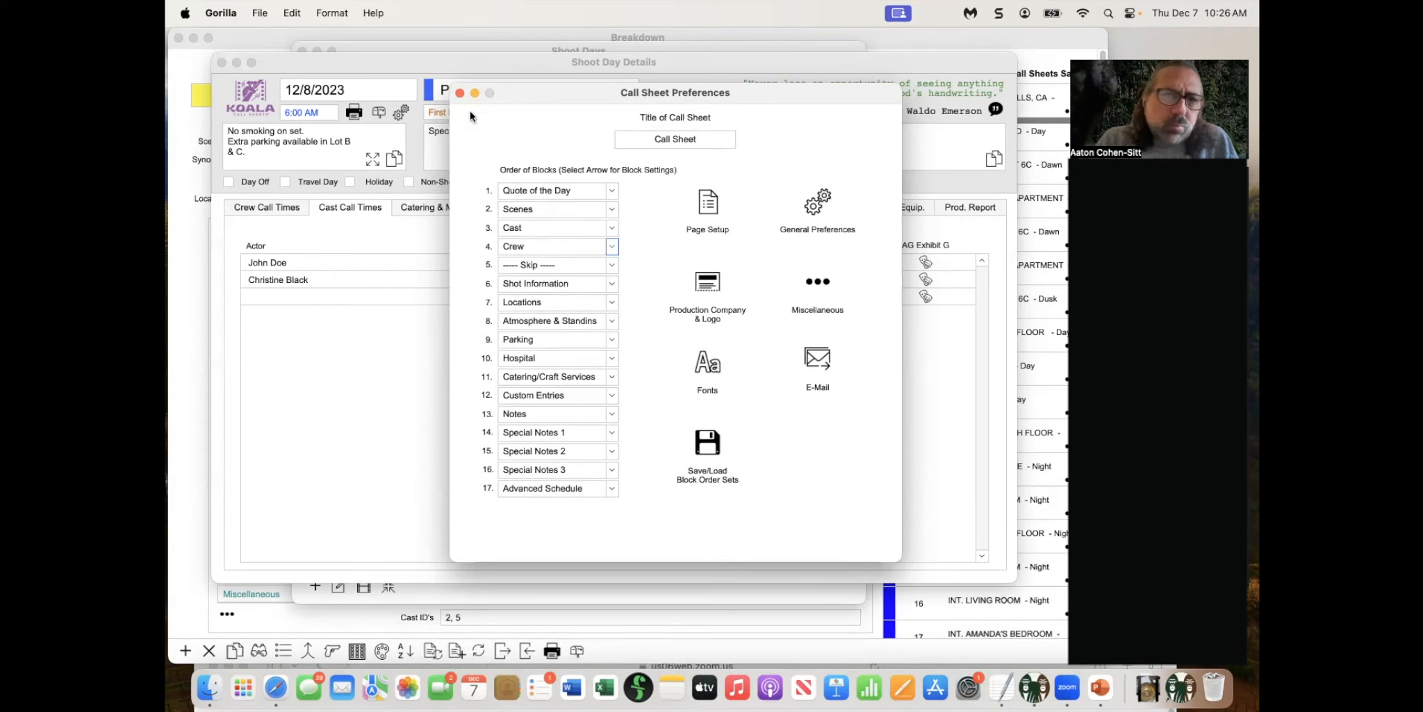
pyautogui.click(460, 93)
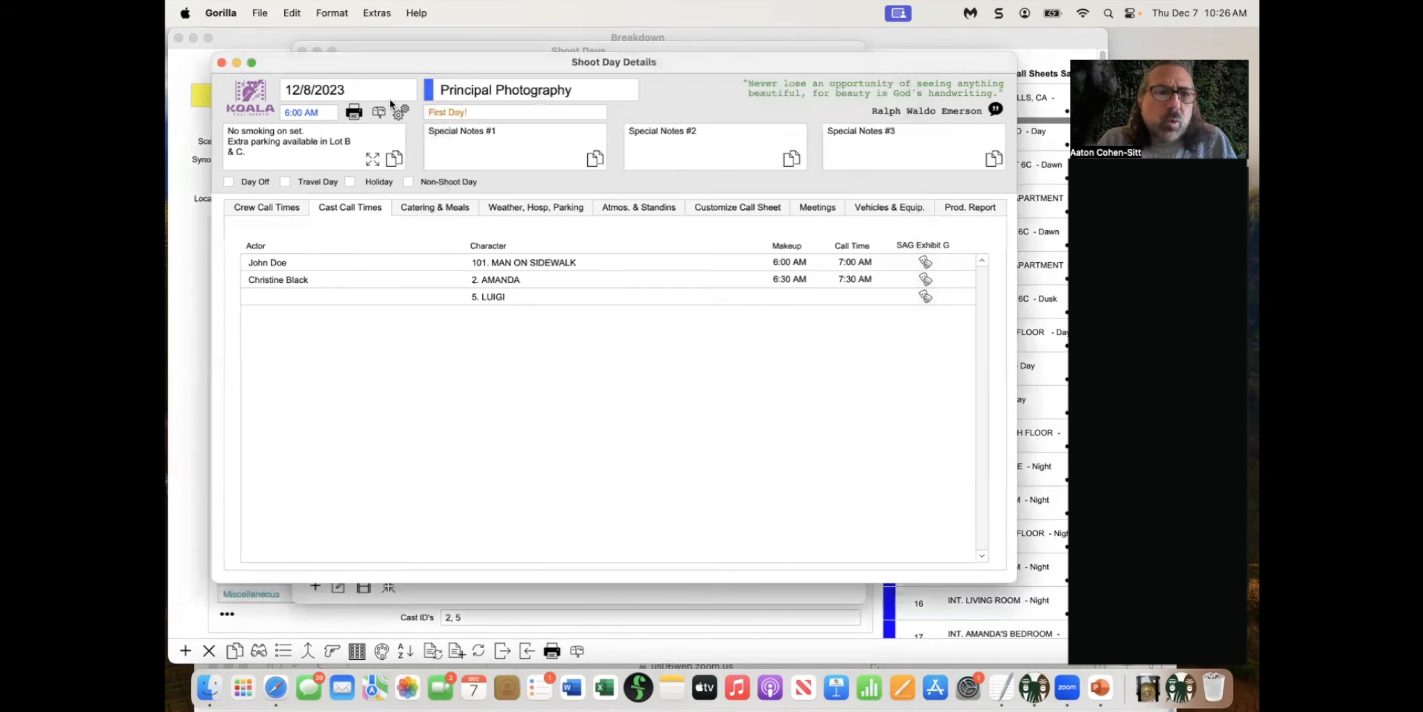
# Bring up the call sheet templates for the 12/8/2023 shoot day and browse to the logo versions, #9 to #16
pyautogui.click(354, 110)
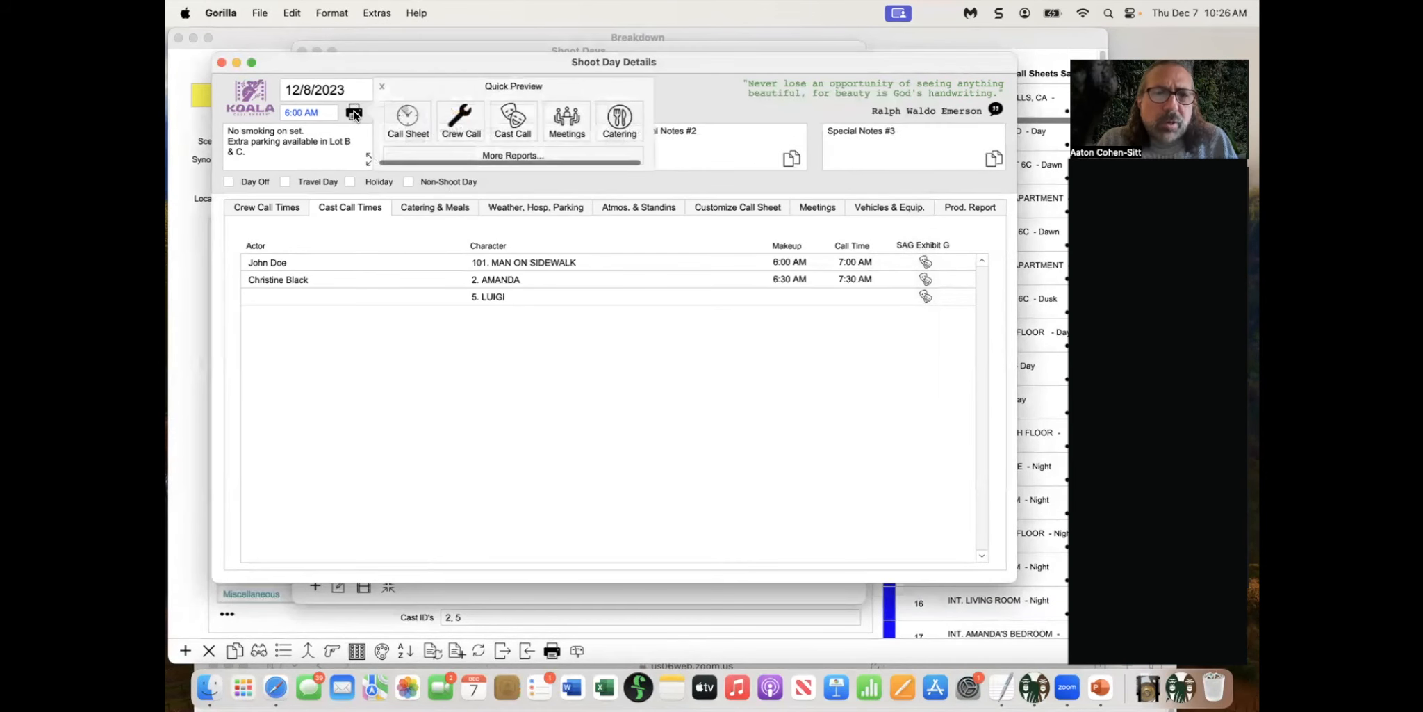
pyautogui.click(410, 119)
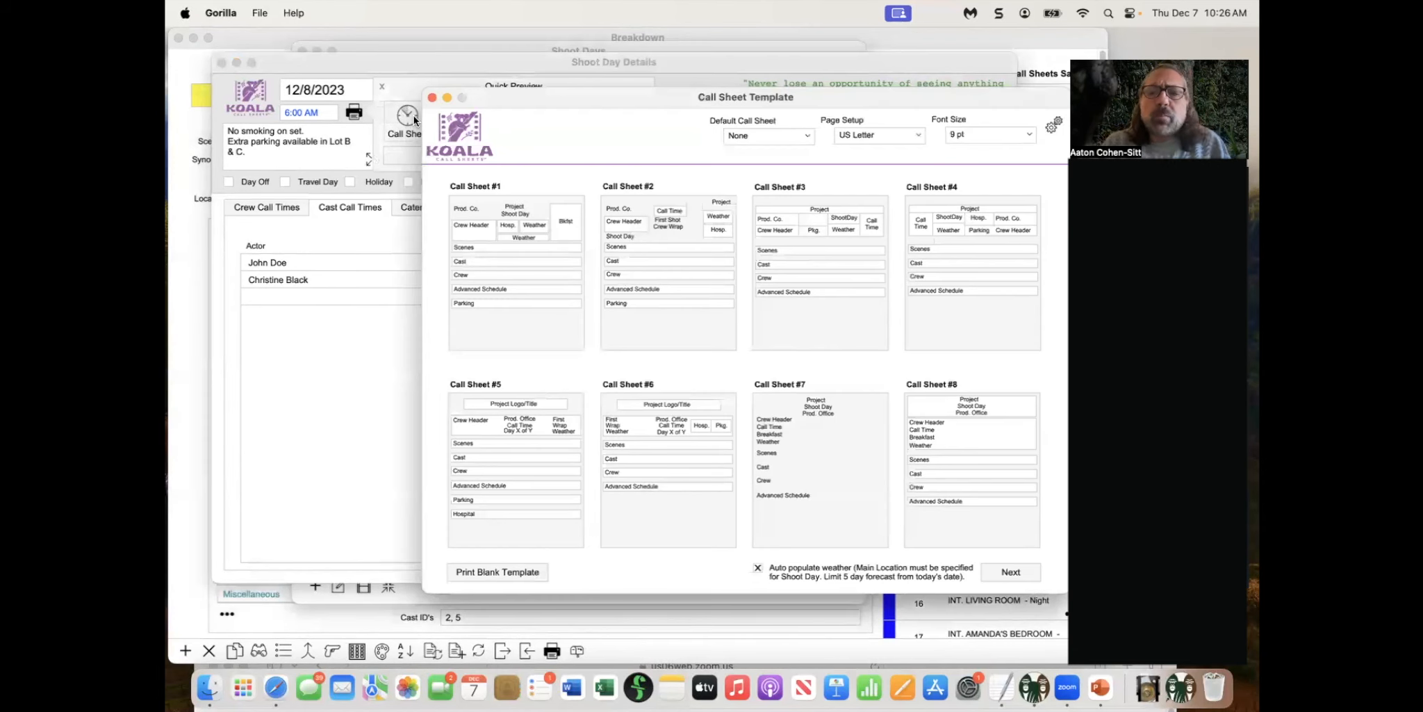
pyautogui.moveTo(565, 94); pyautogui.dragTo(452, 74)
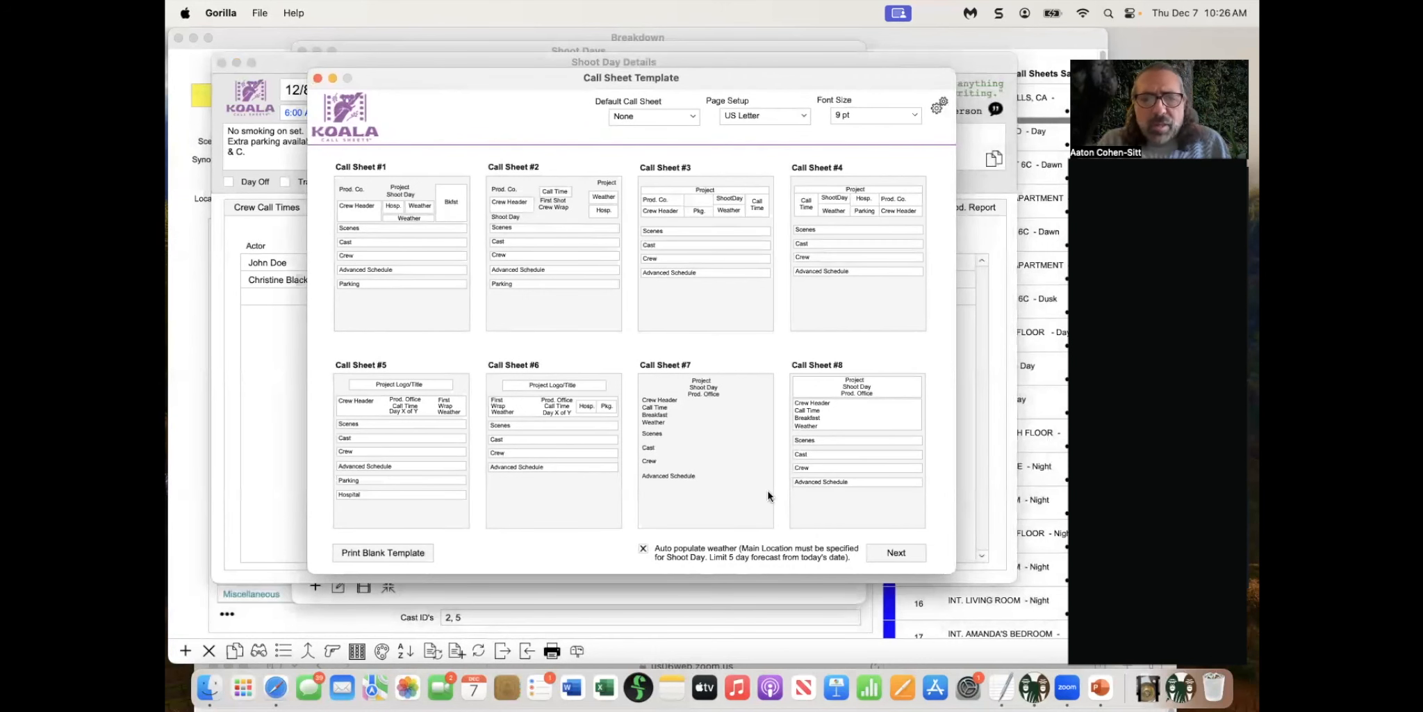
pyautogui.click(903, 552)
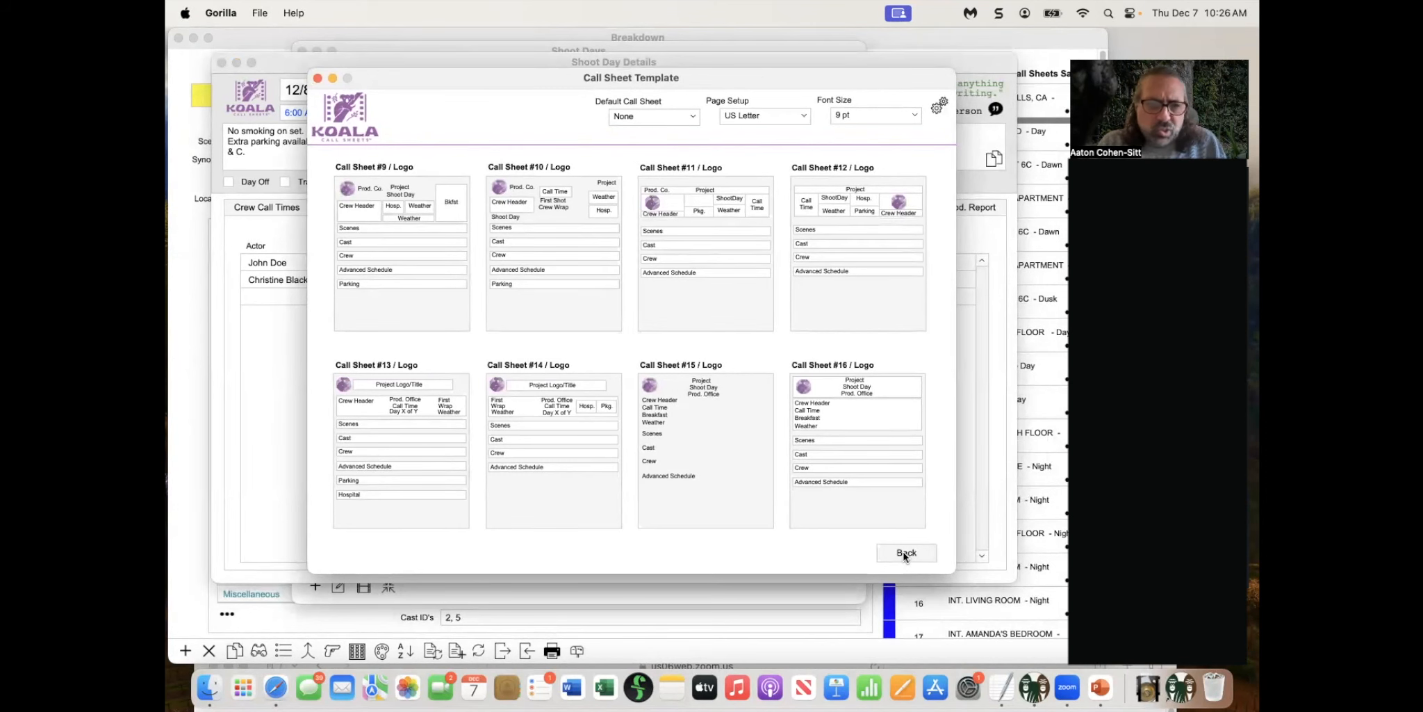
pyautogui.click(903, 551)
pyautogui.click(904, 551)
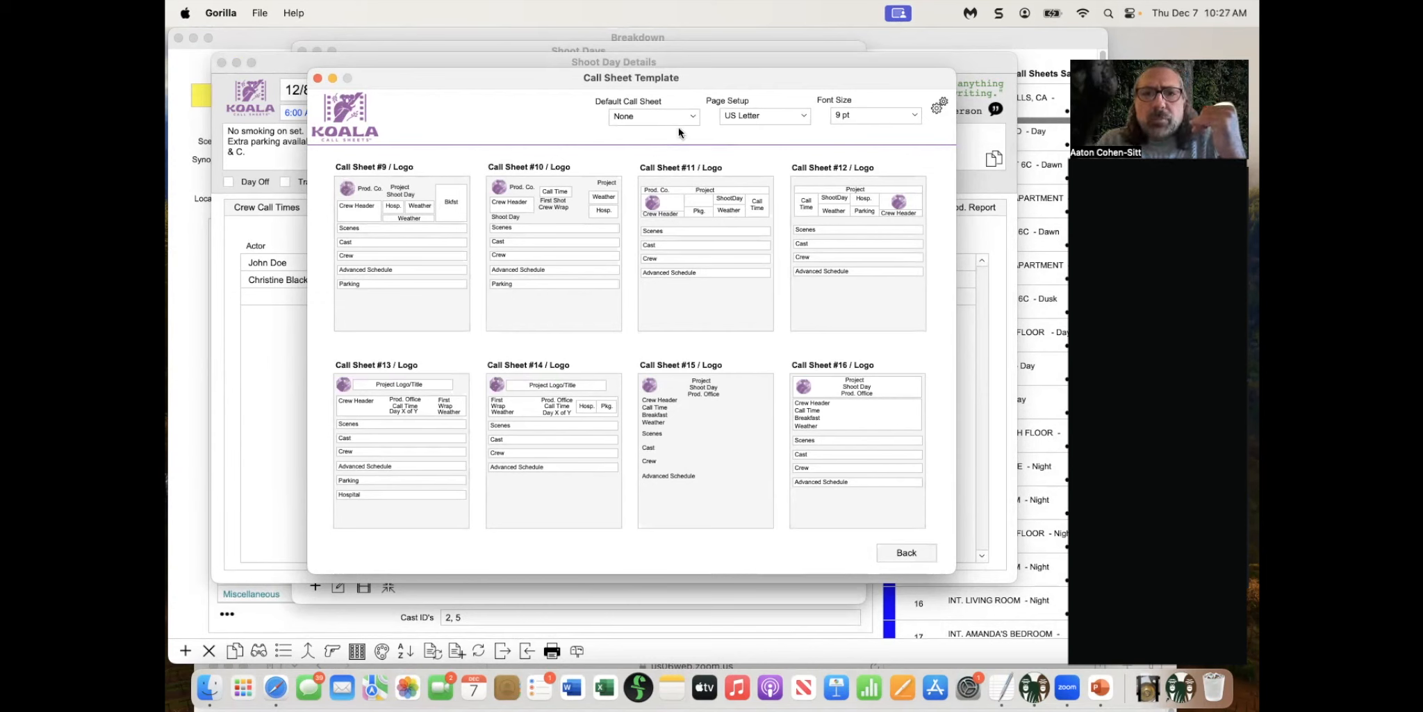
# Look over the default call sheet, page setup and font size choices, keeping None, US Letter and 9 pt
pyautogui.click(661, 118)
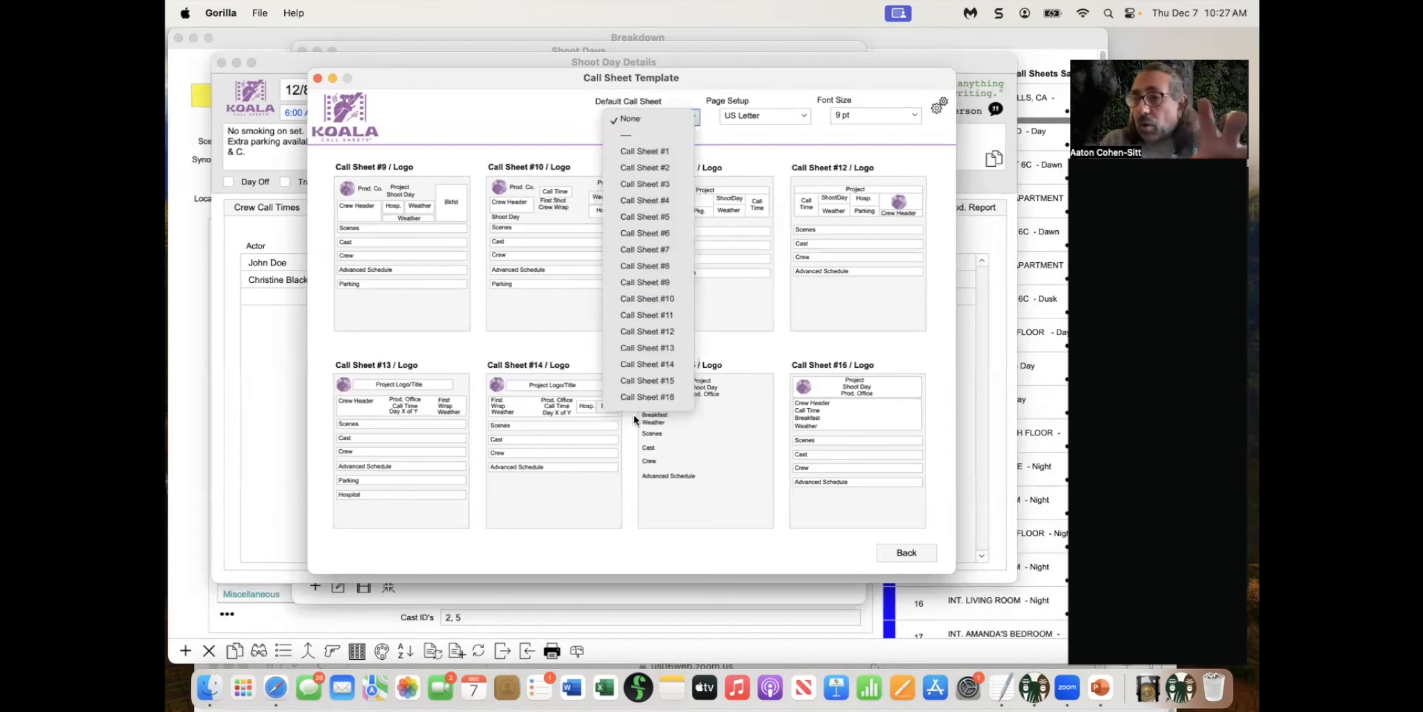
pyautogui.click(533, 118)
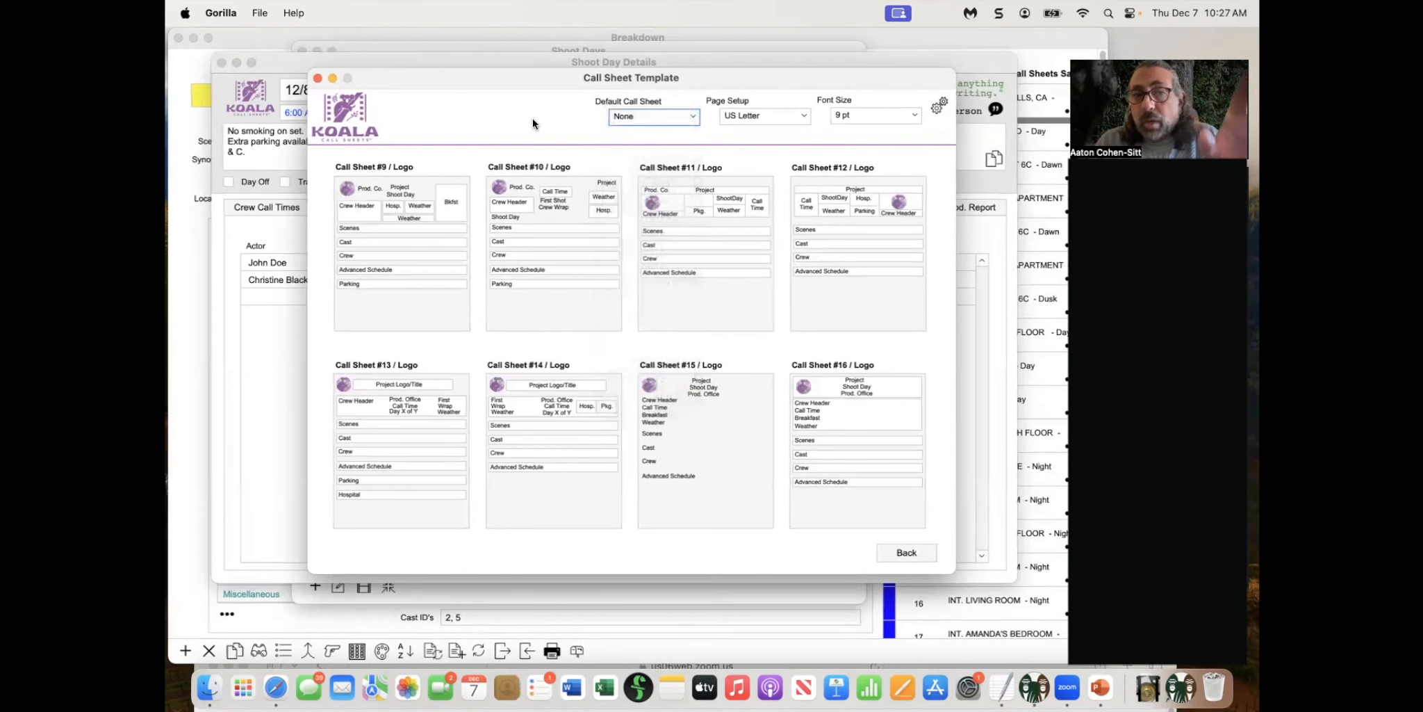
pyautogui.click(540, 126)
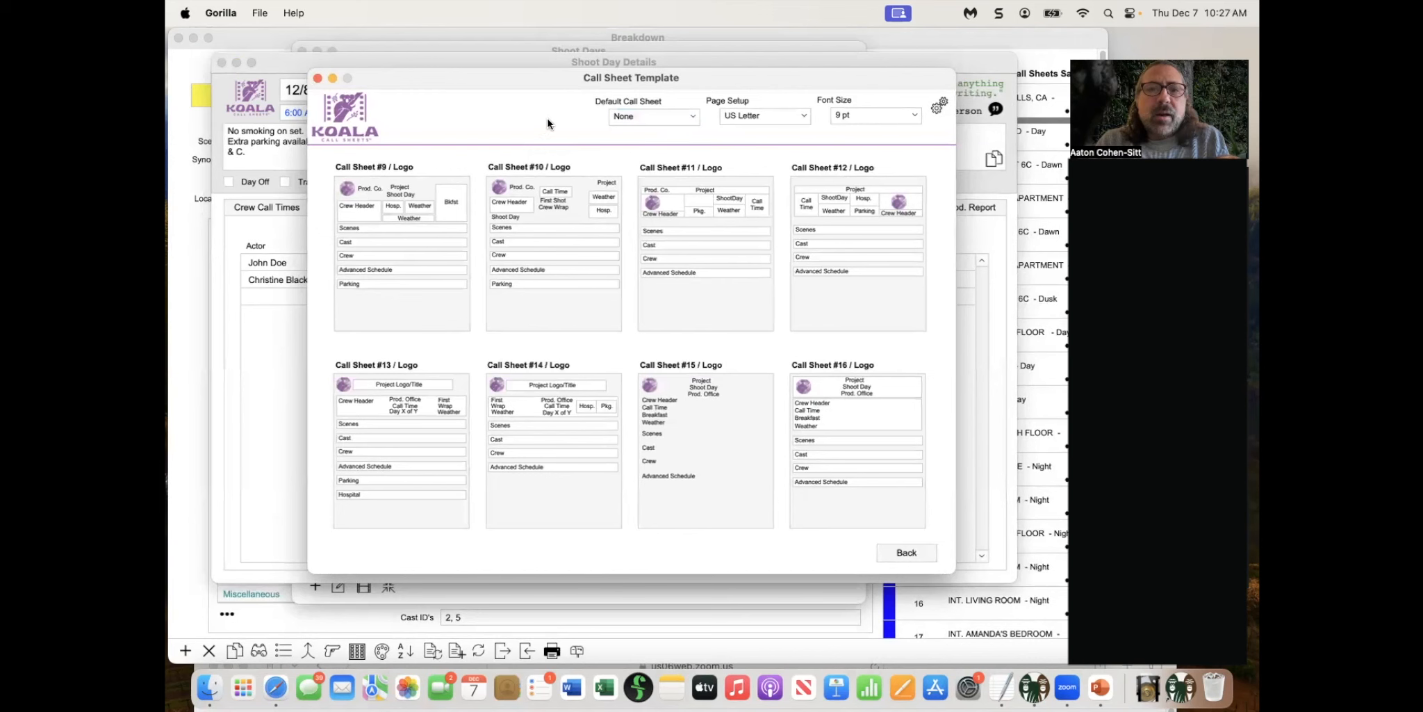
pyautogui.click(754, 119)
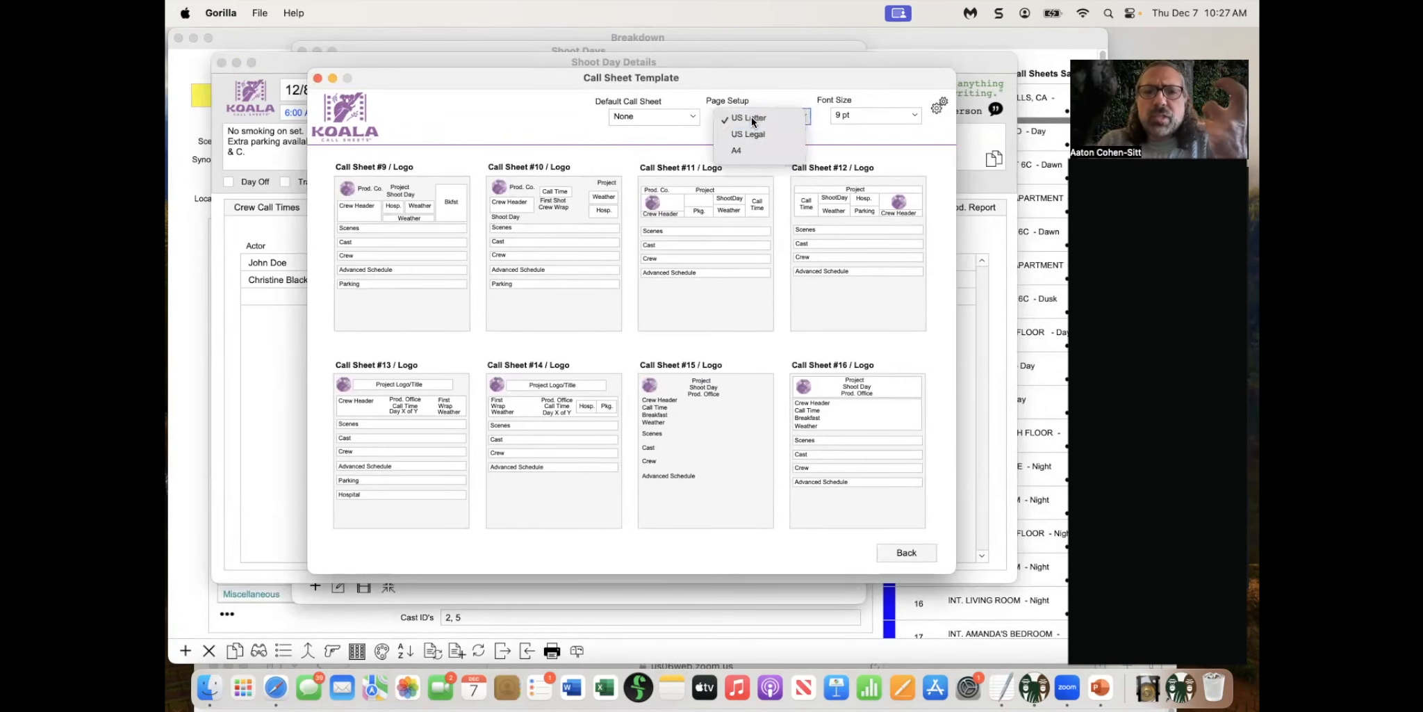
pyautogui.click(752, 117)
pyautogui.click(858, 115)
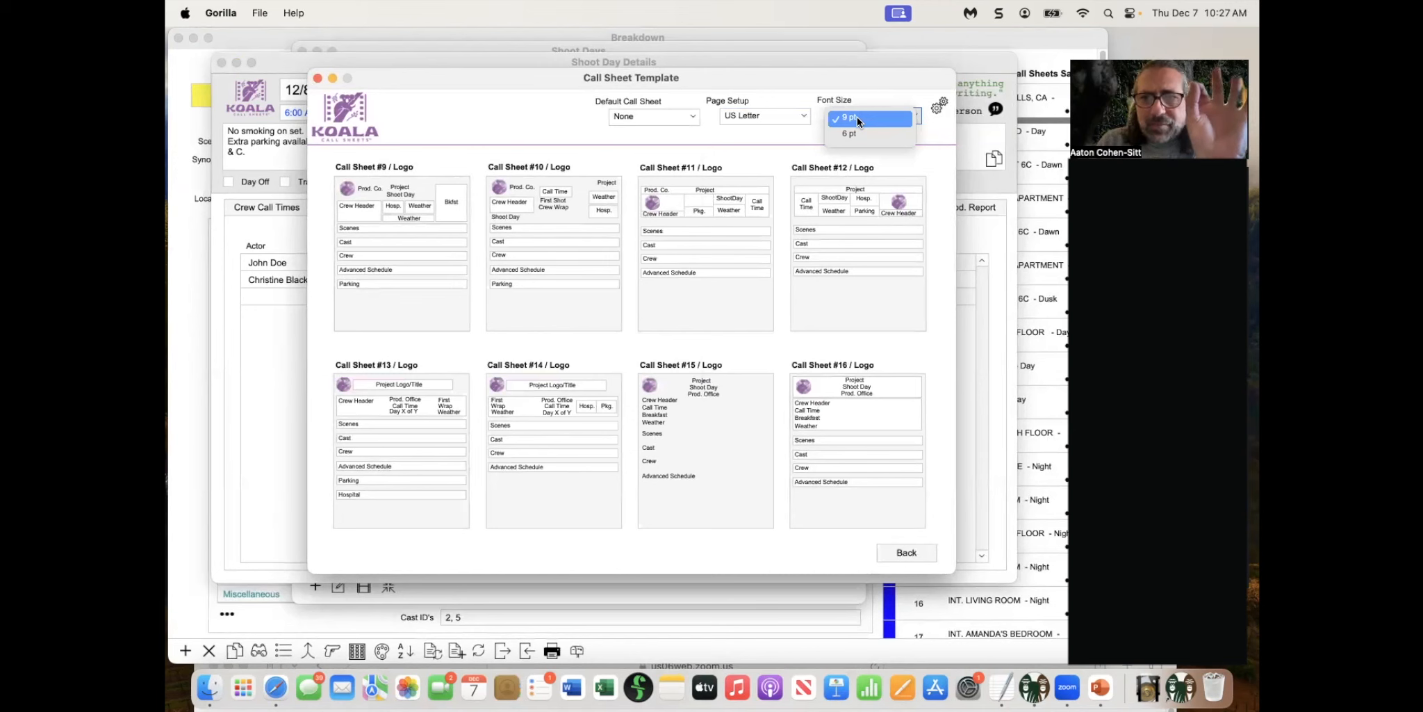
pyautogui.click(857, 117)
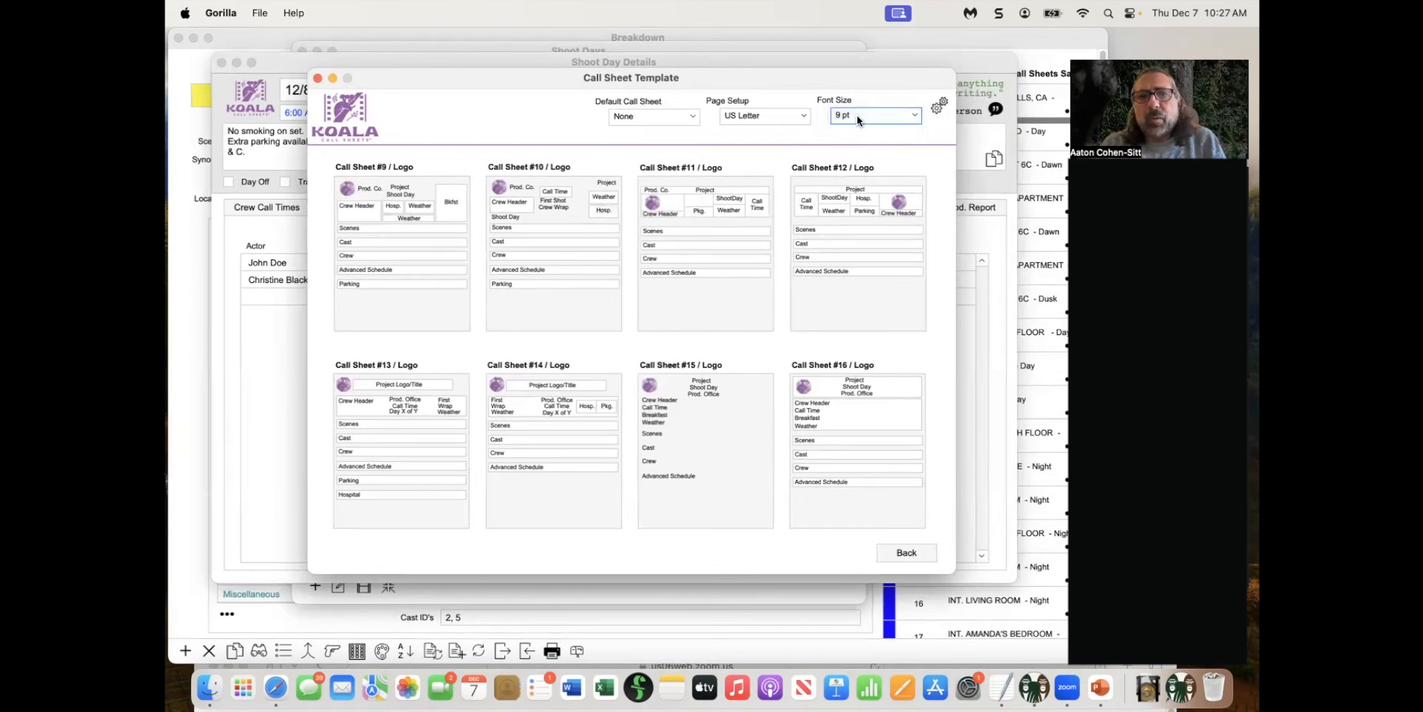
# Generate the call sheet from the Call Sheet #9 / Logo template, review both pages of the report, and close it
pyautogui.click(429, 266)
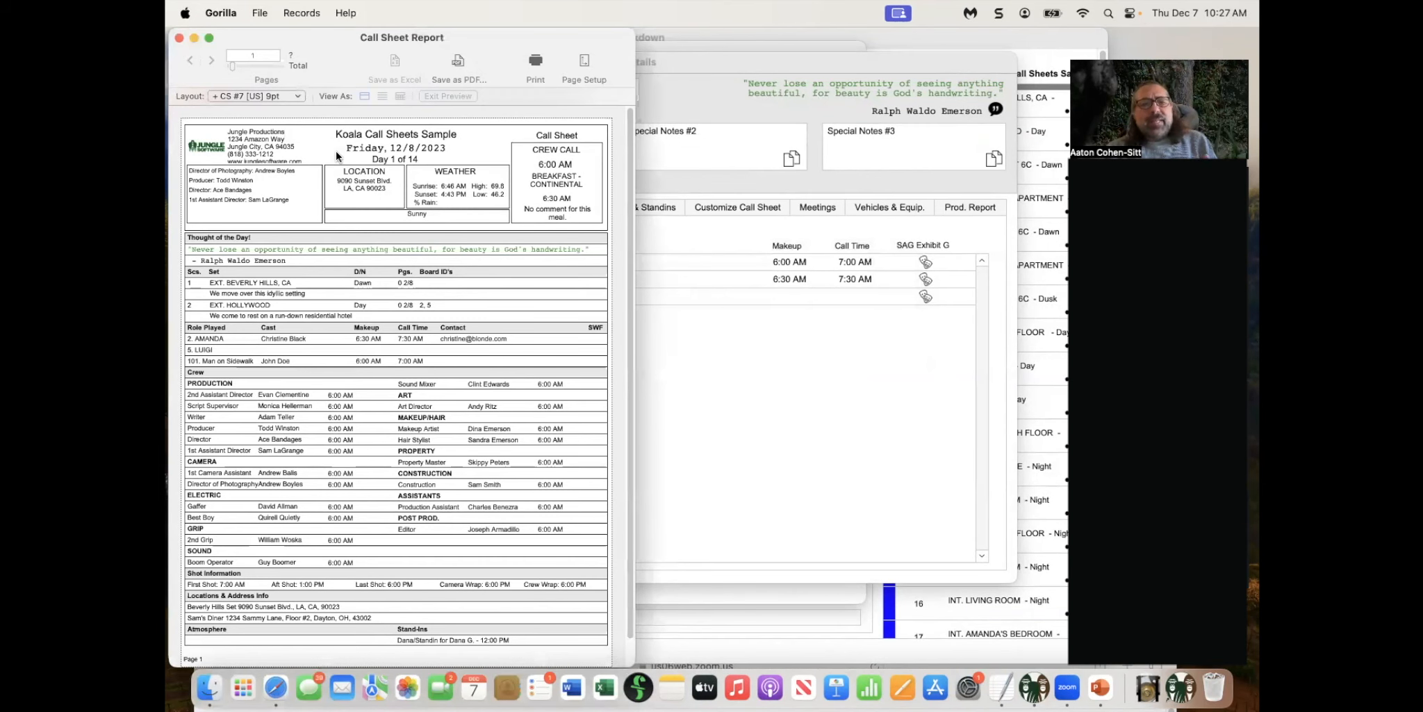
pyautogui.moveTo(346, 36); pyautogui.dragTo(419, 37)
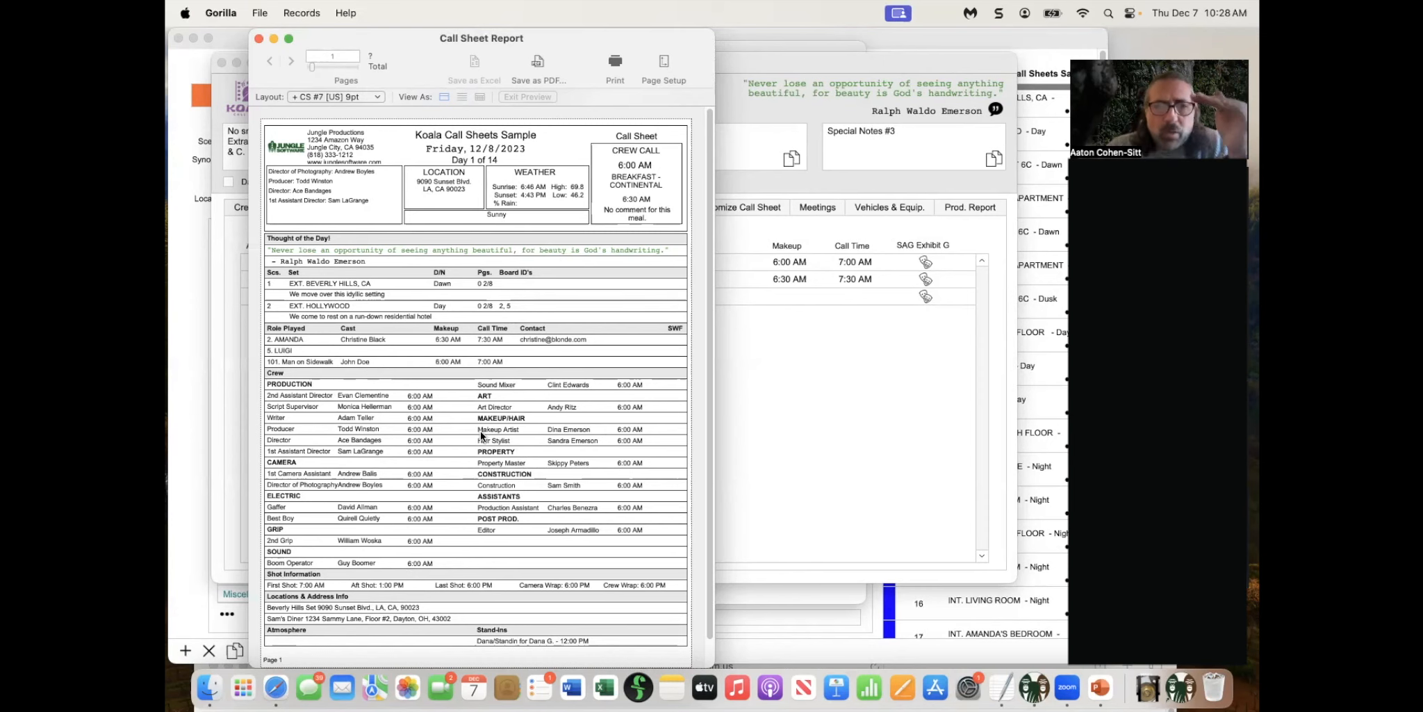
pyautogui.scroll(-2, 477, 443)
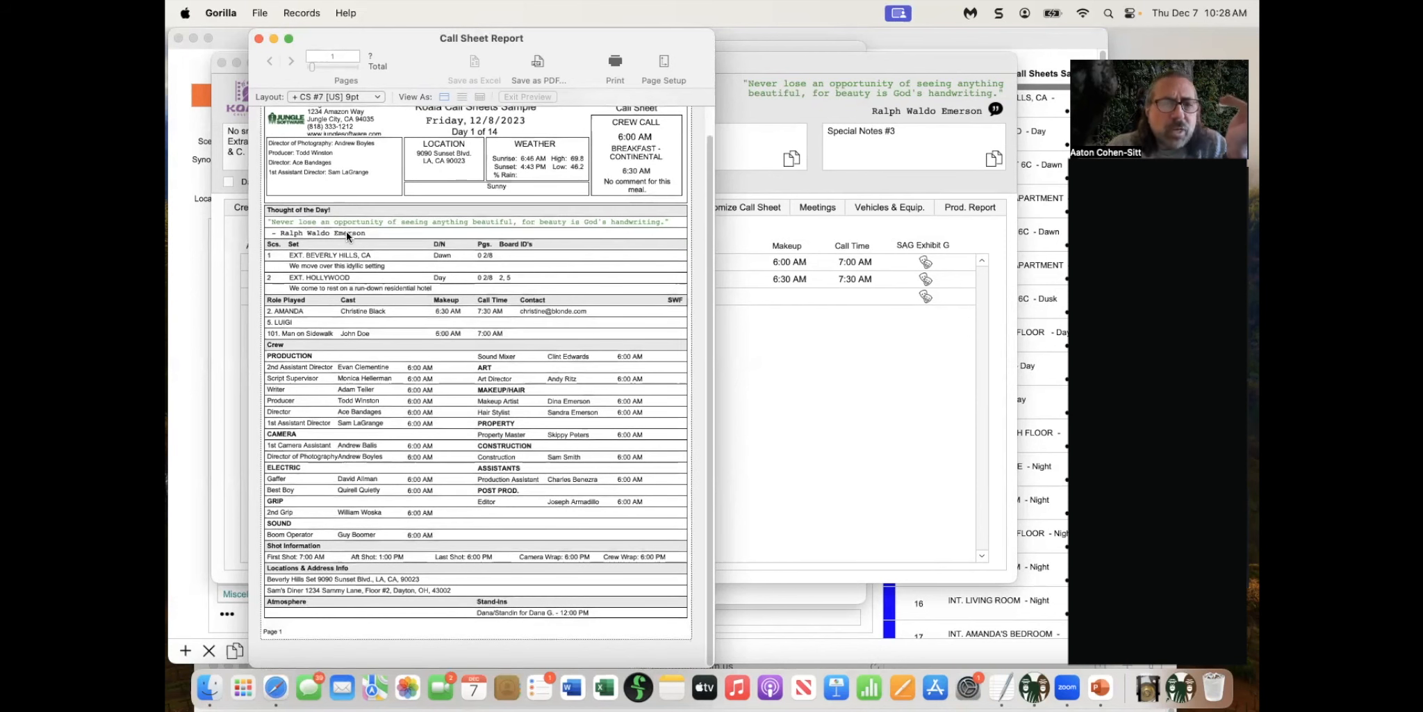
pyautogui.scroll(2, 347, 232)
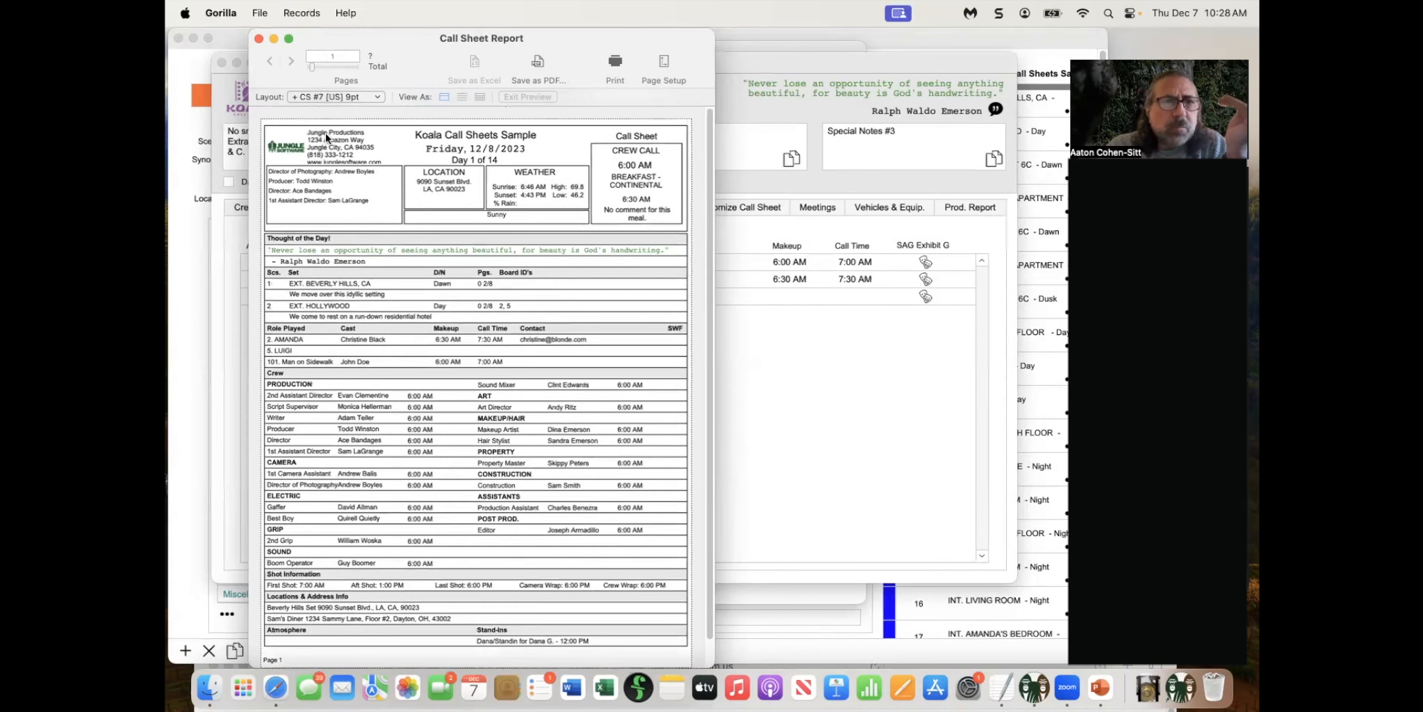
pyautogui.click(261, 13)
pyautogui.moveTo(301, 13)
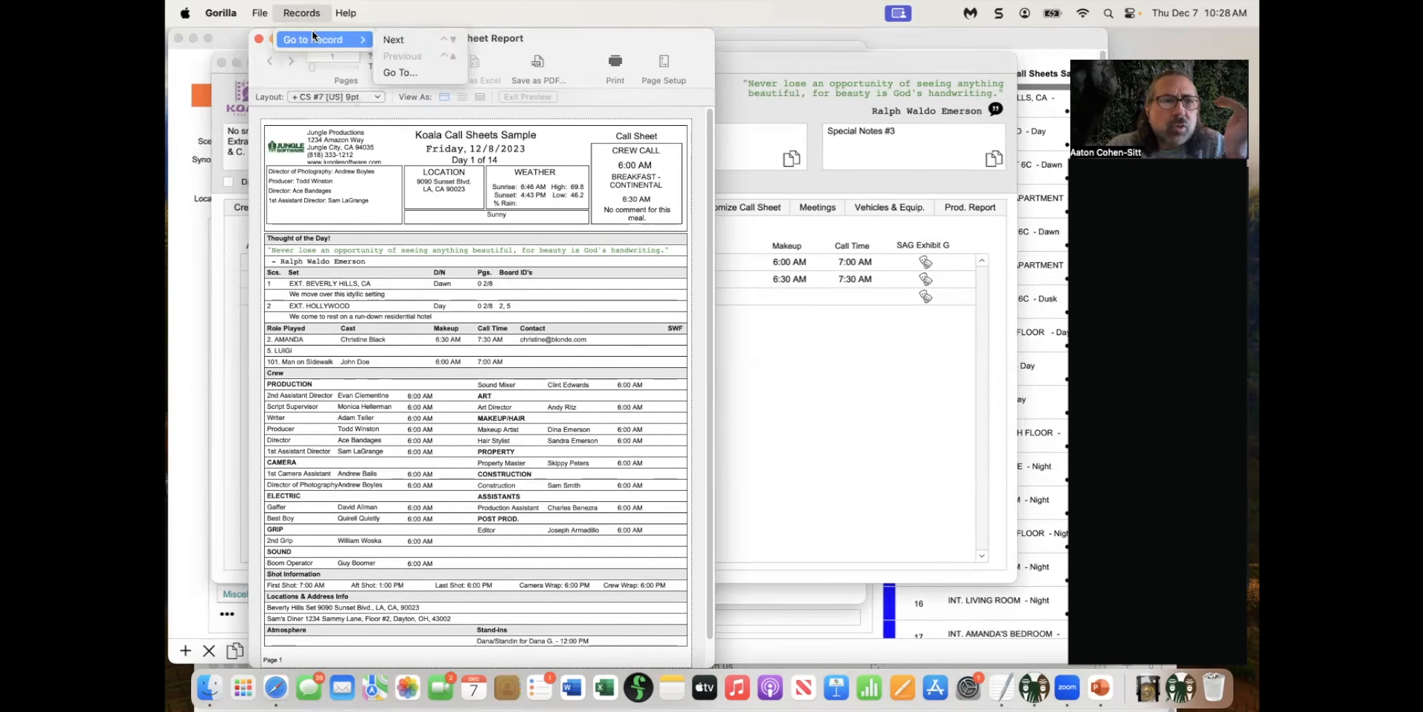
pyautogui.click(398, 41)
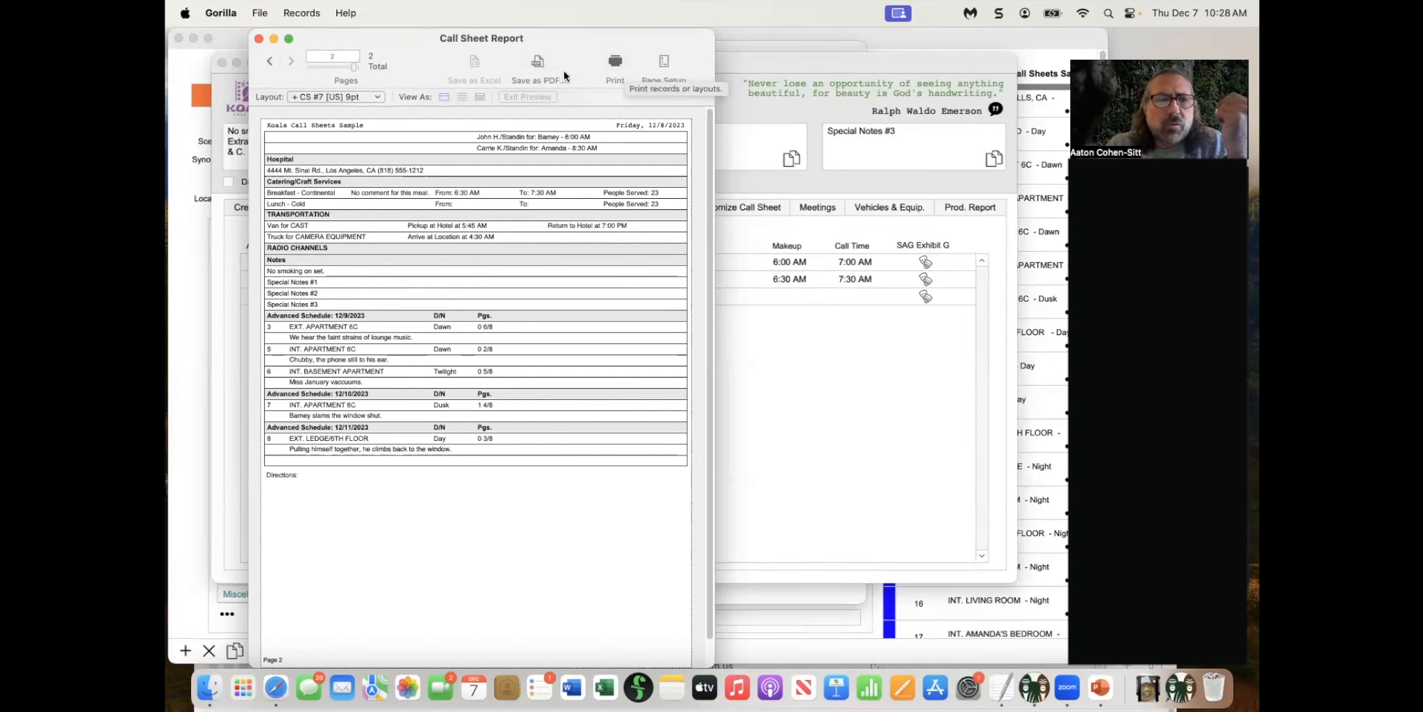
pyautogui.click(258, 39)
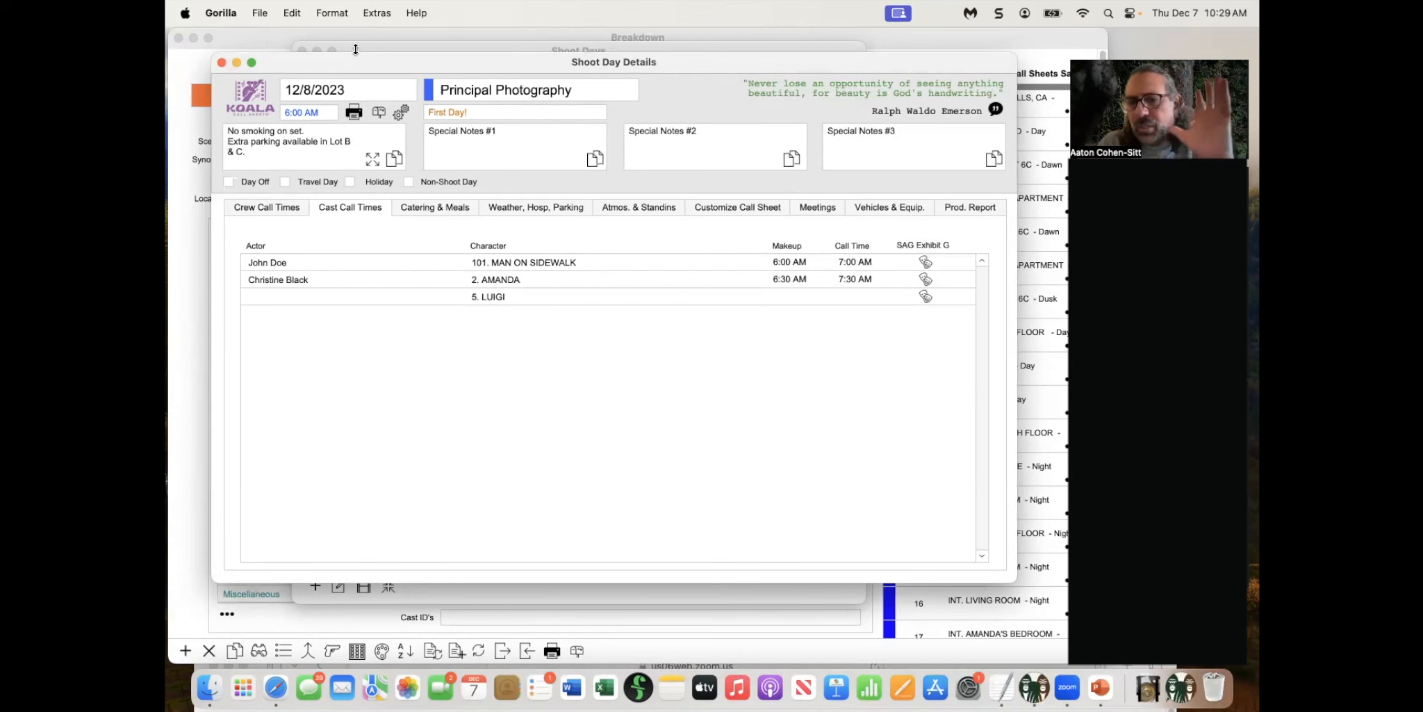
# Reopen the call sheet templates for the shoot day to look over the non-logo layouts, and close the template window
pyautogui.click(353, 110)
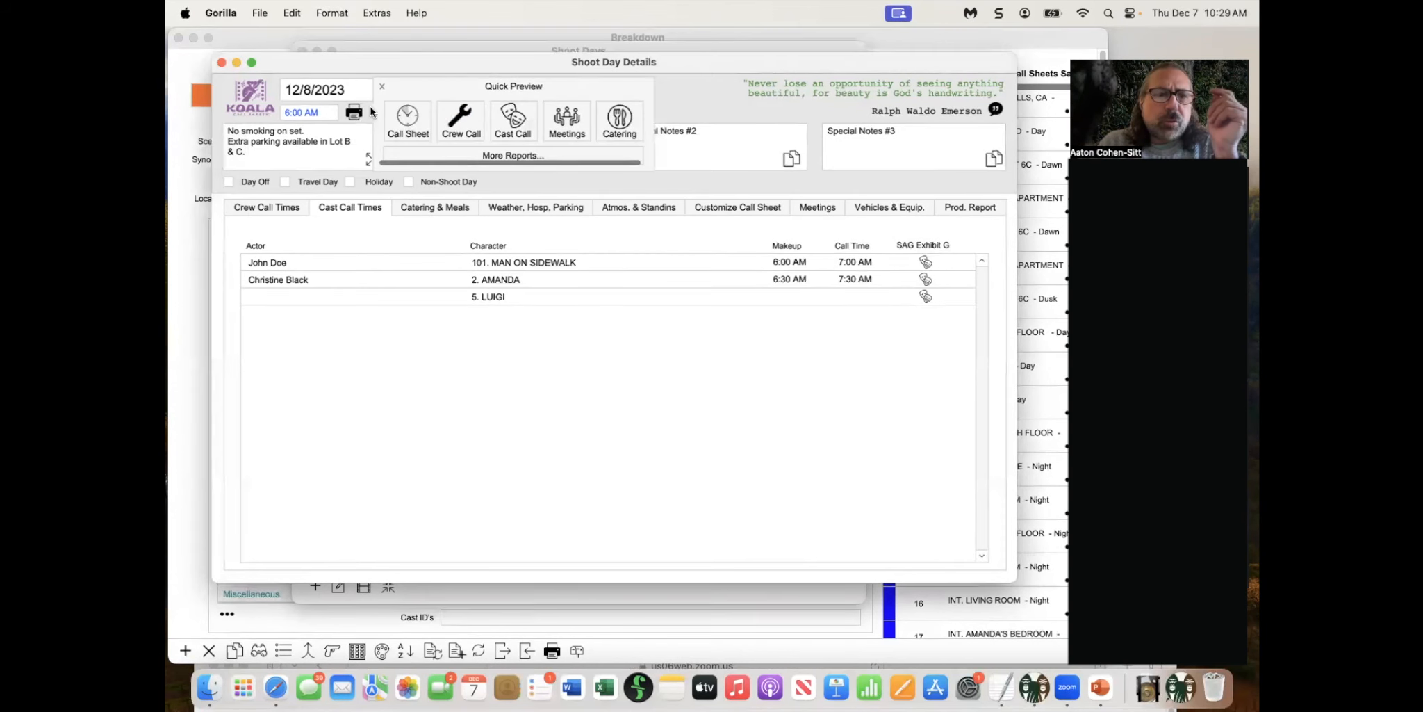
pyautogui.click(406, 118)
pyautogui.moveTo(663, 100); pyautogui.dragTo(543, 66)
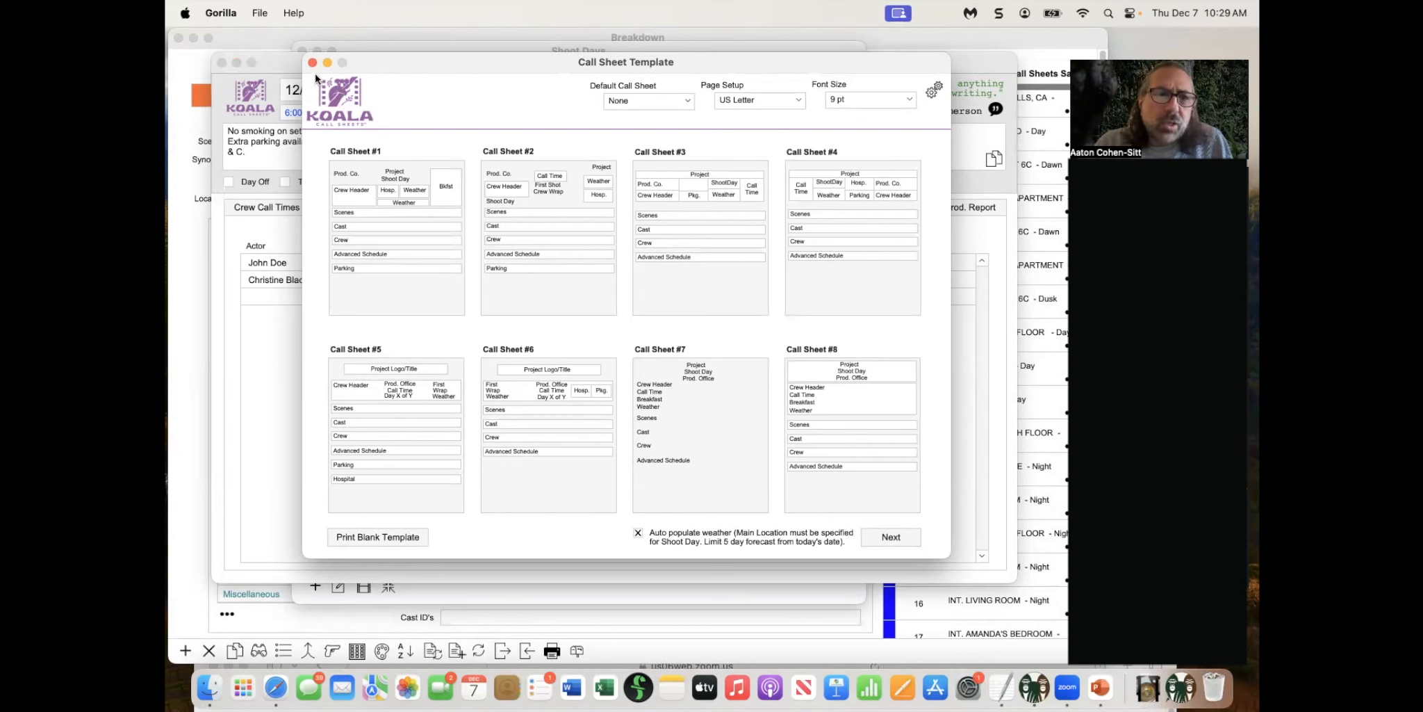
pyautogui.click(313, 63)
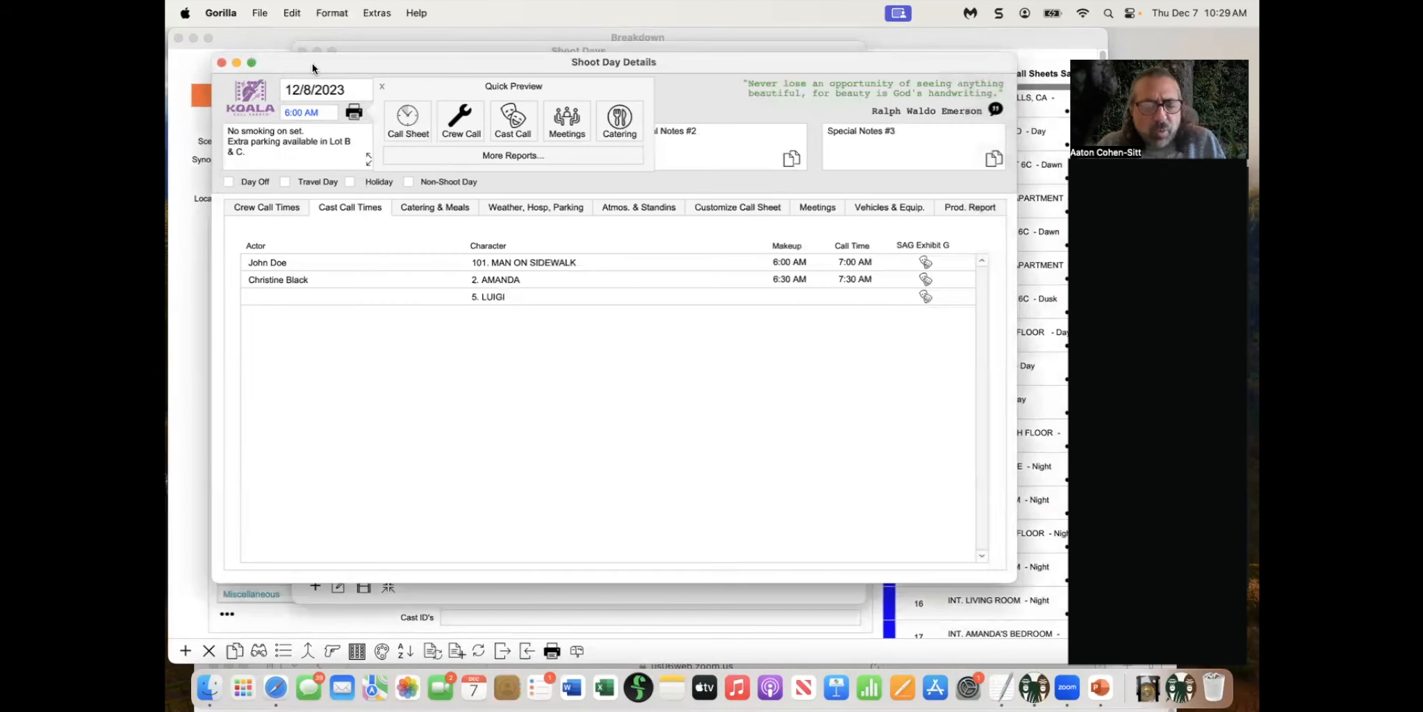
# Switch to PowerPoint, advance to the Call Sheet Layout Tabs slide, and return to Gorilla
pyautogui.press('super+Tab')
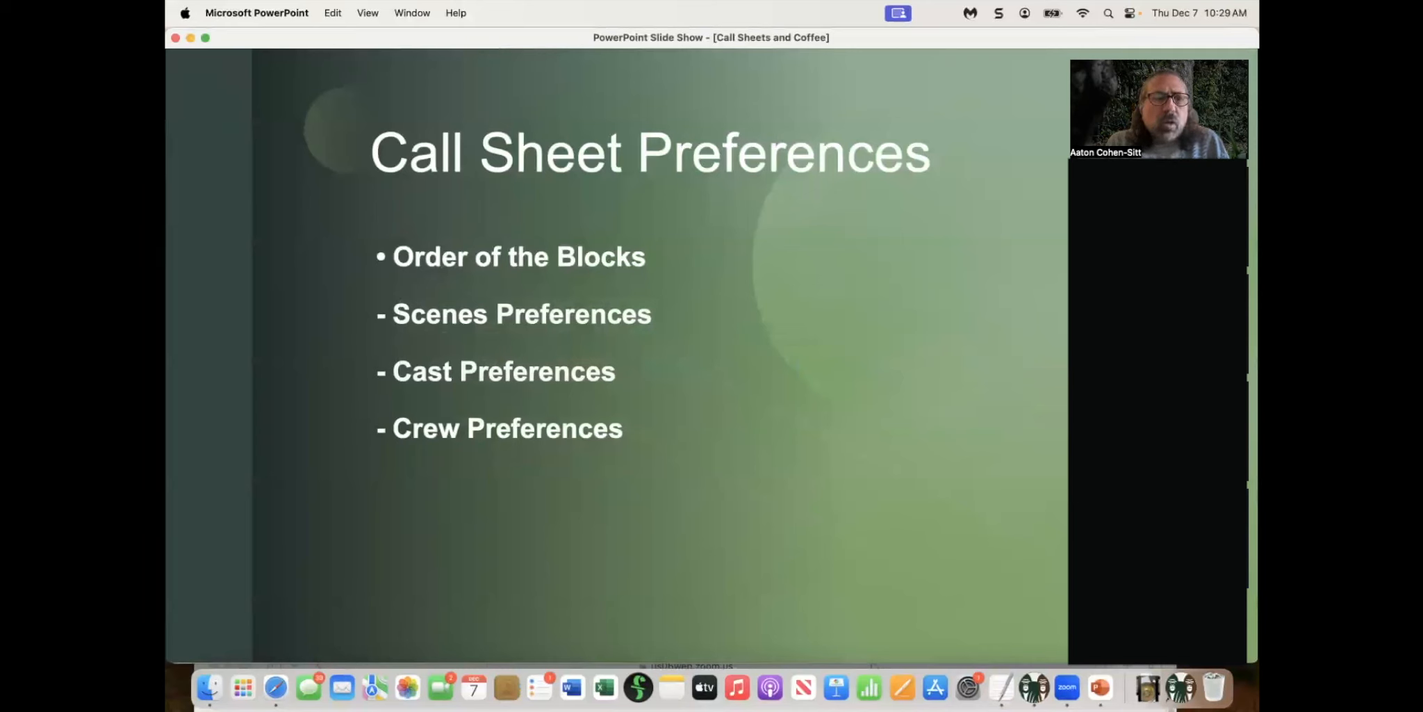
pyautogui.press('Right')
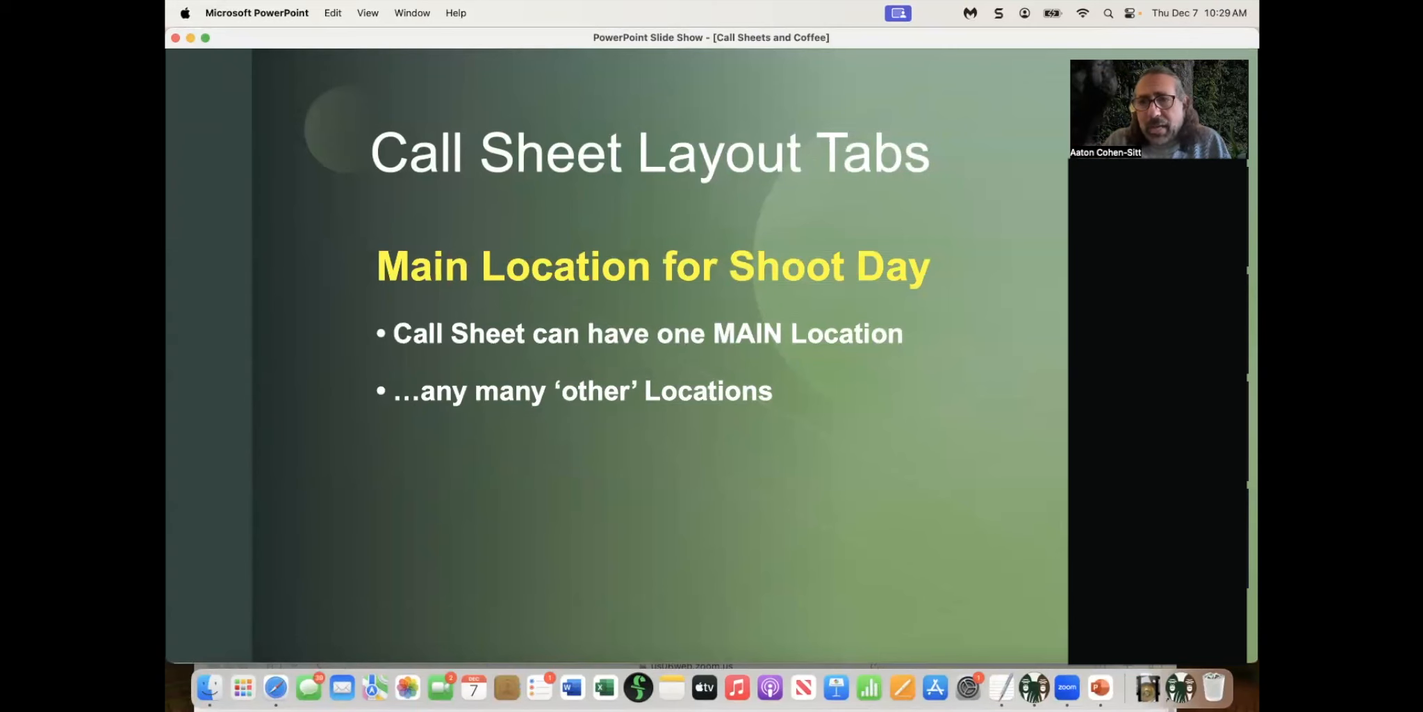
pyautogui.press('super+h')
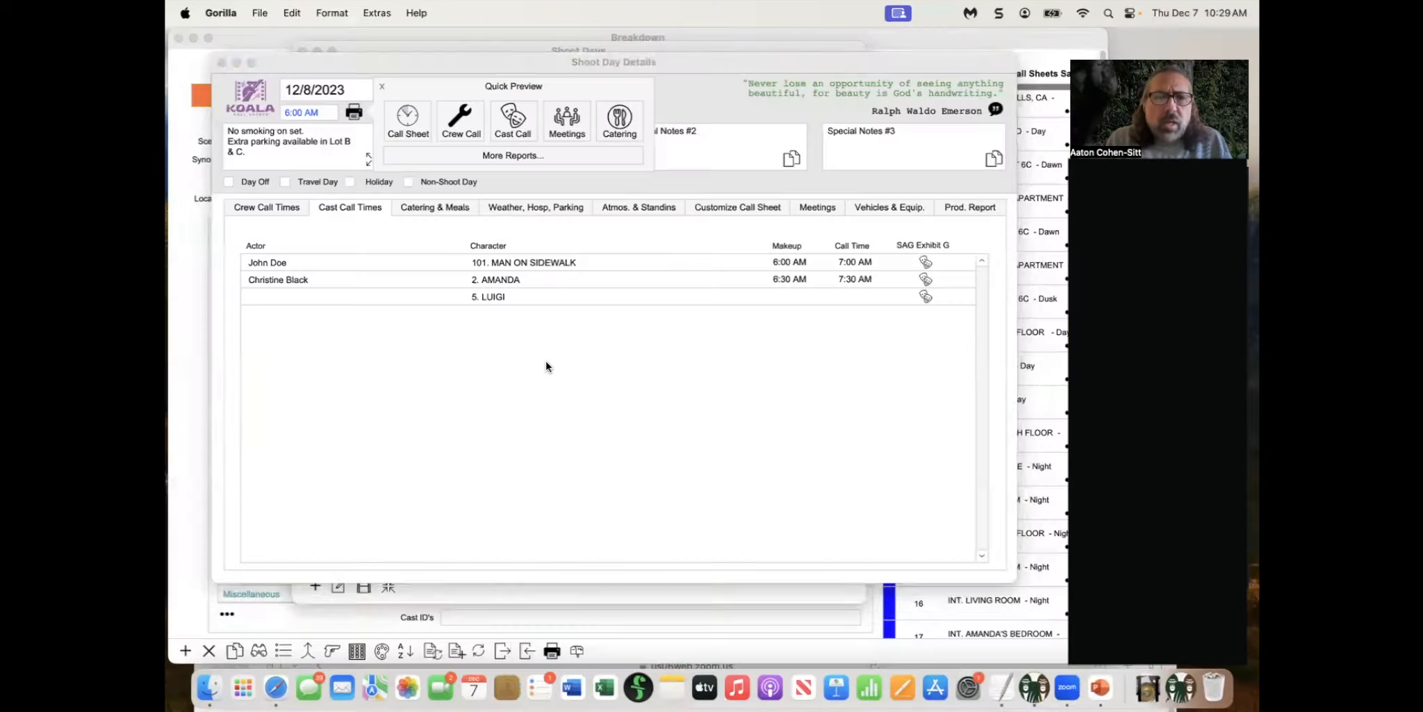
# Close the Quick Preview and show the shoot day's weather, hospital and parking details
pyautogui.moveTo(431, 68); pyautogui.dragTo(446, 75)
pyautogui.click(397, 93)
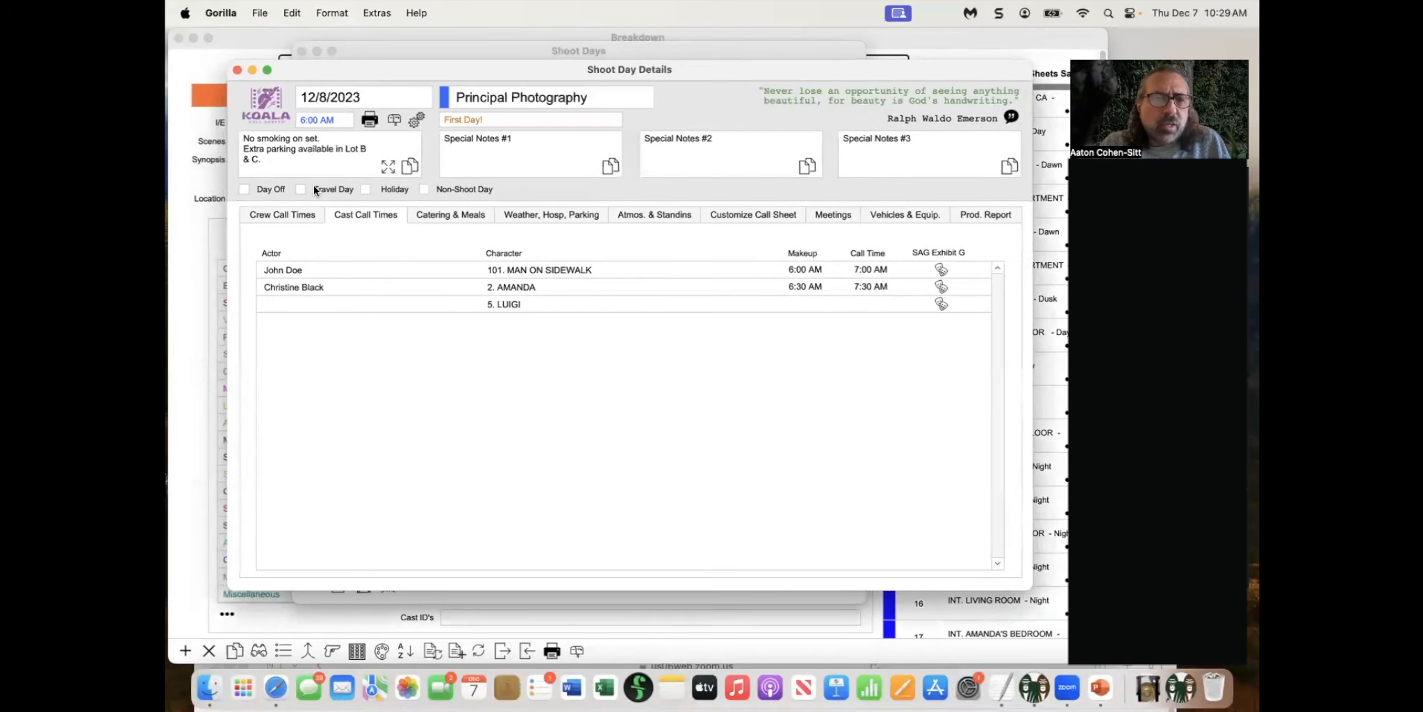
pyautogui.click(541, 214)
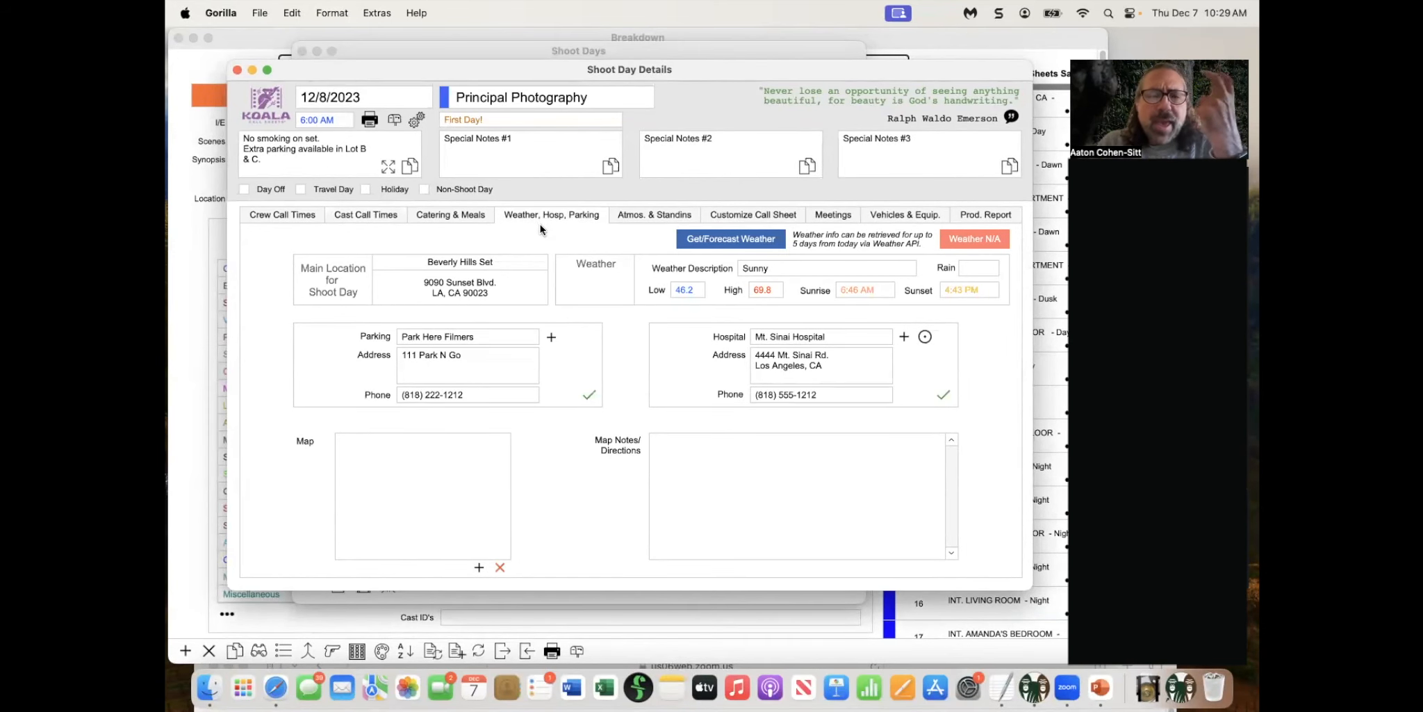
# Switch to PowerPoint, end the slide show on the Main Location for Shoot Day slide, and return to Gorilla
pyautogui.press('super+Tab')
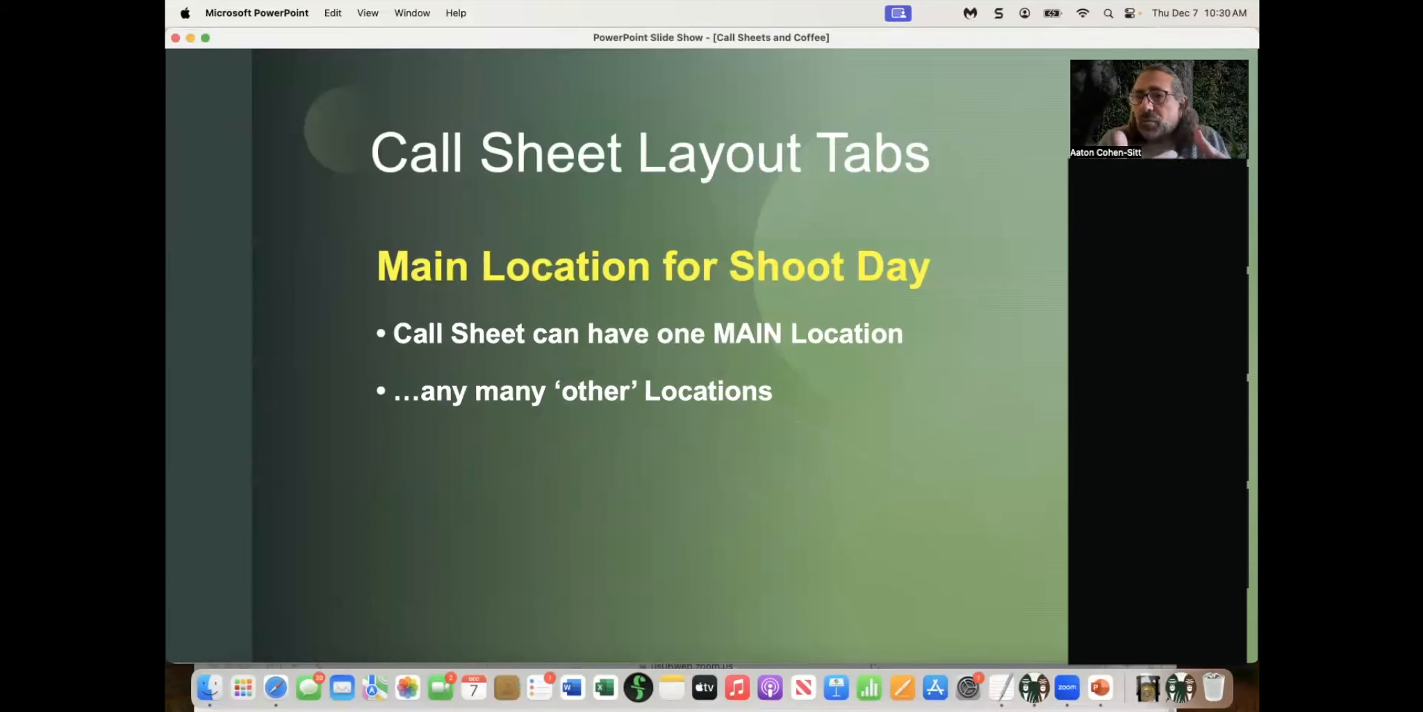
pyautogui.press('Escape')
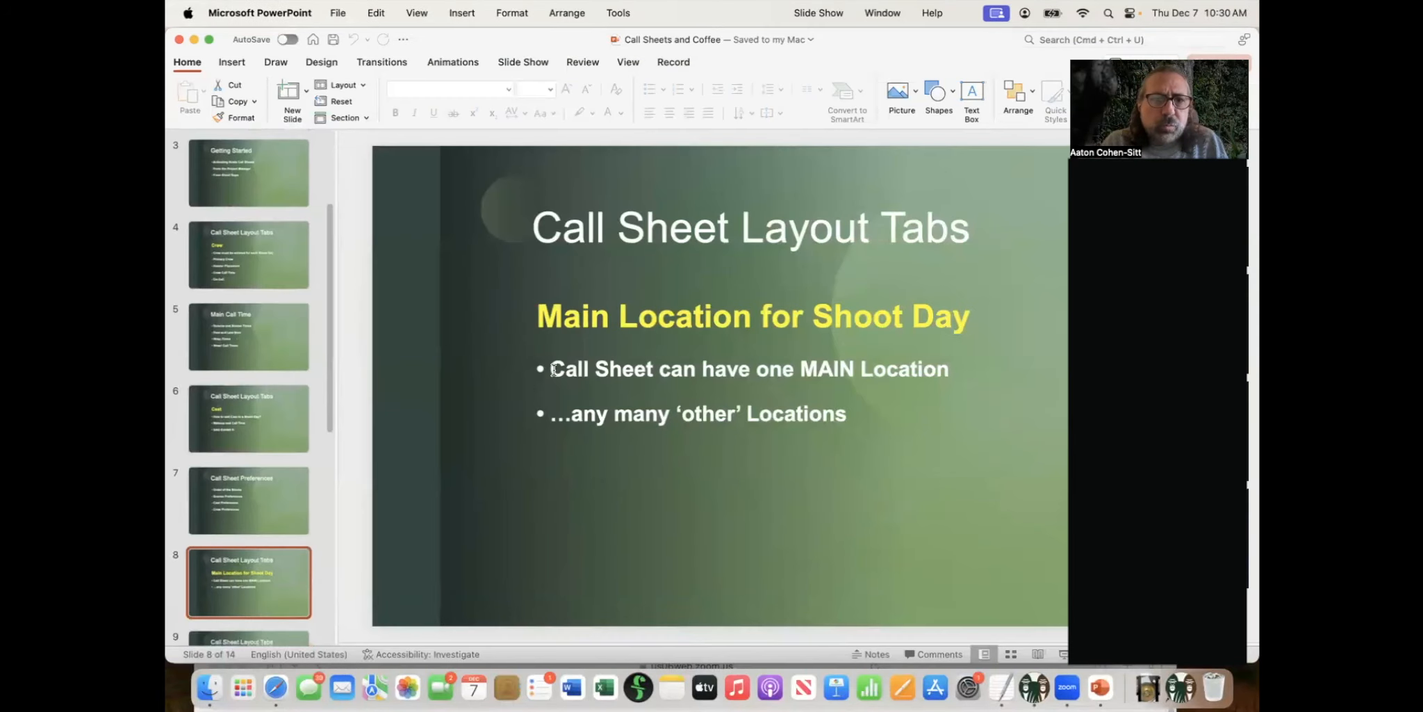
pyautogui.press('super+Tab')
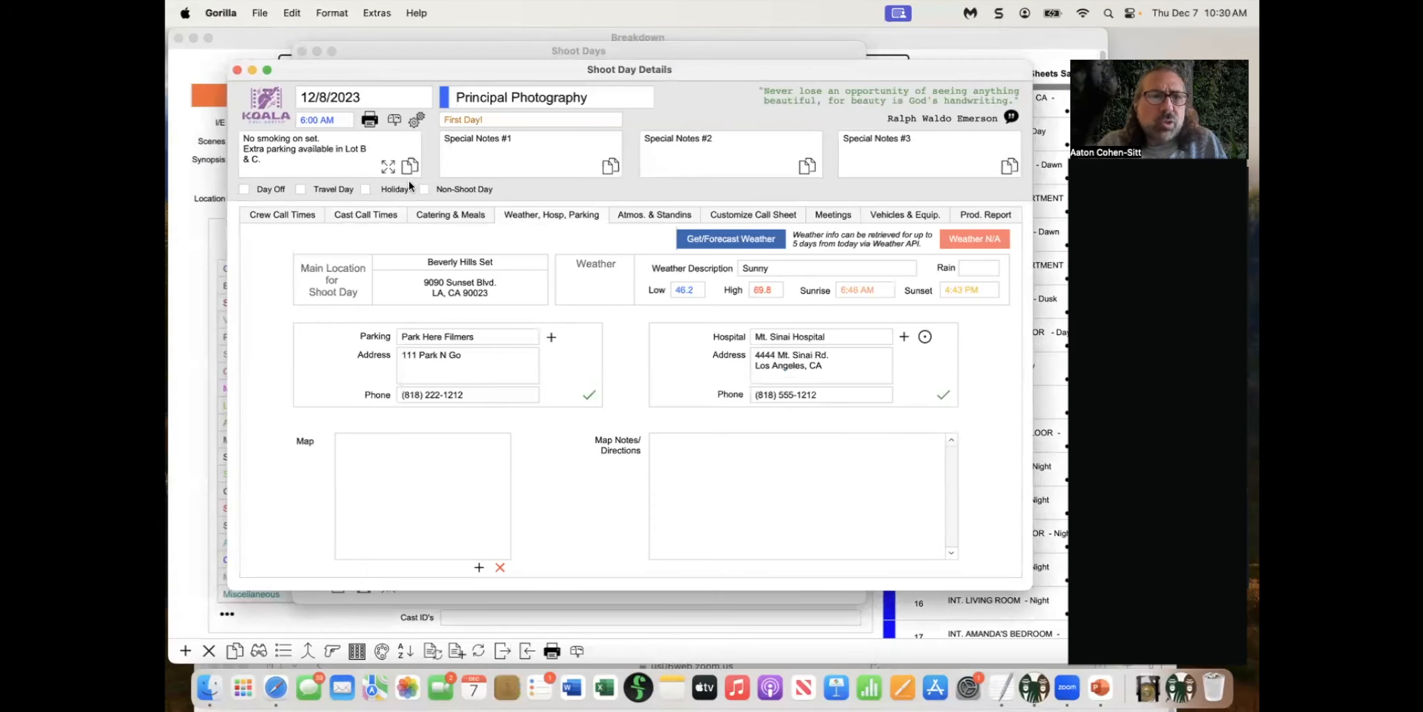
# Close the shoot day windows and compare the location and Main Location settings of scenes 2 and 1 in the Breakdown
pyautogui.click(235, 70)
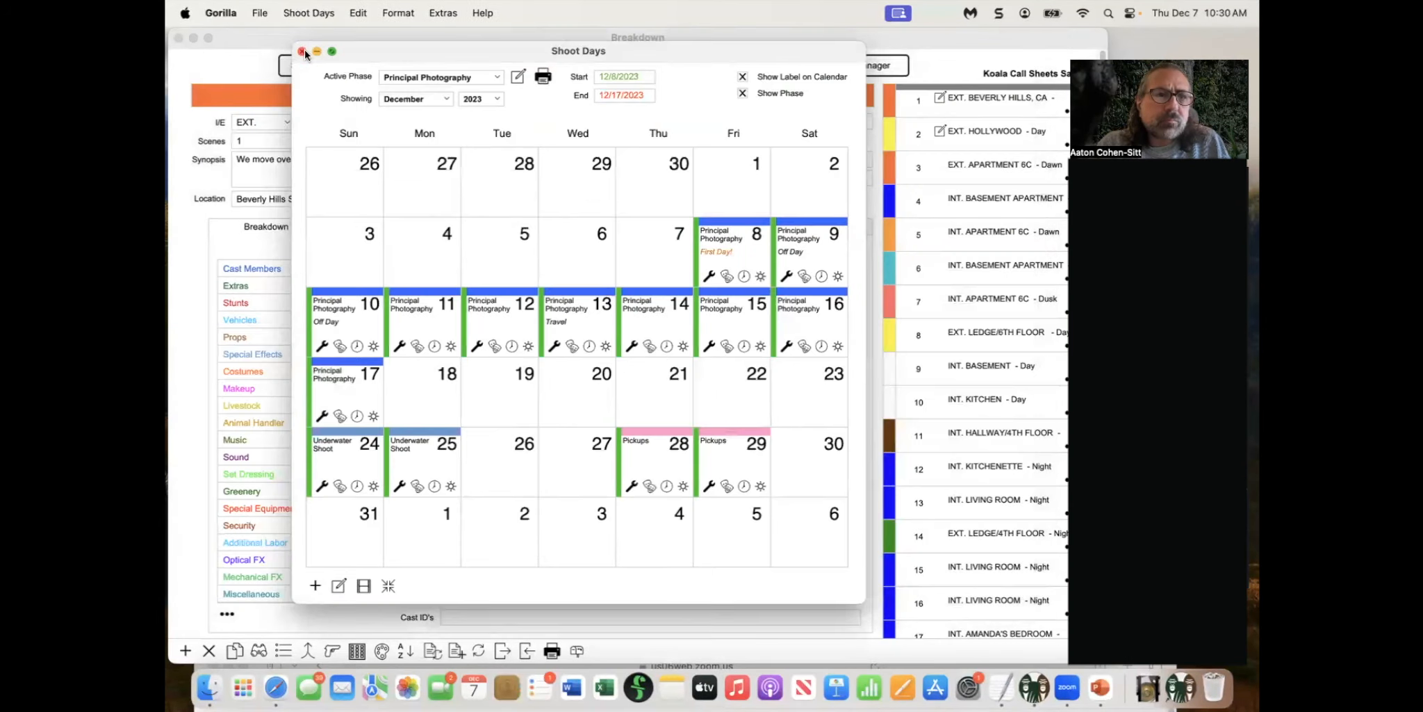
pyautogui.click(301, 52)
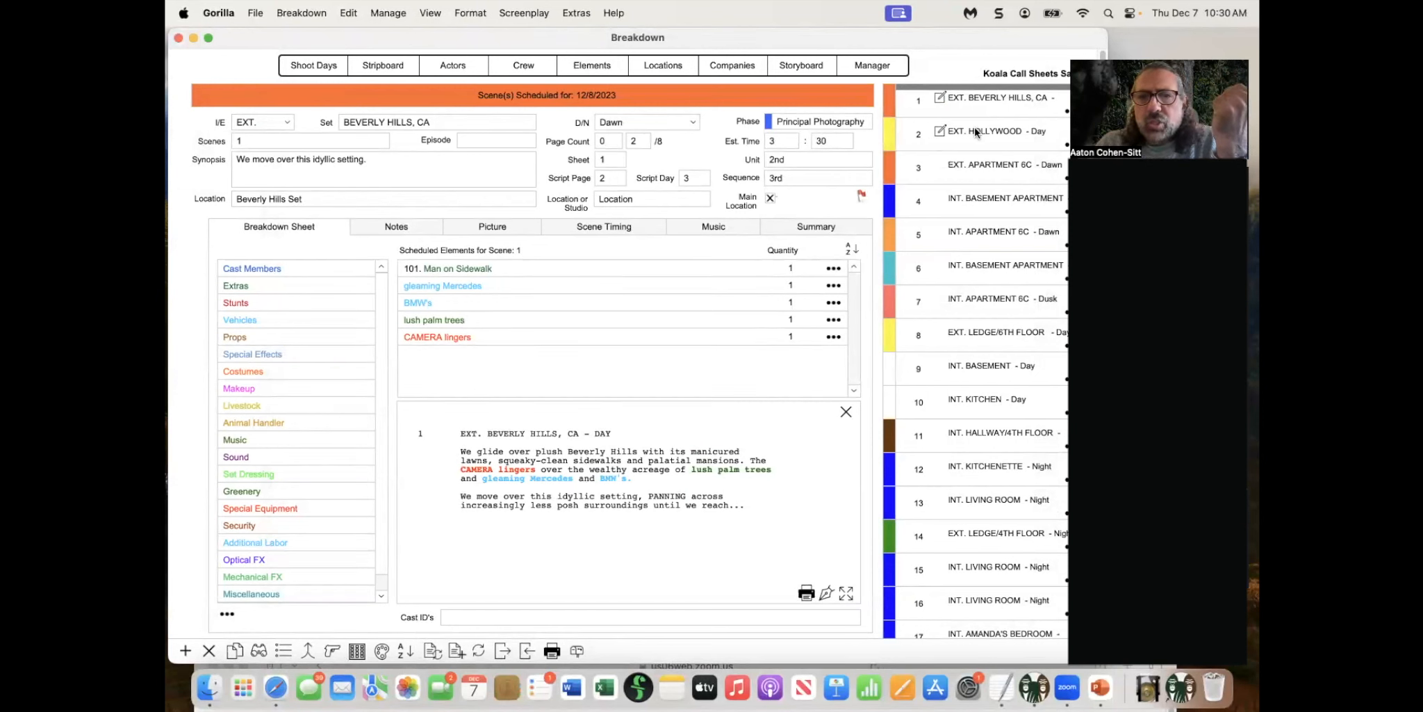
pyautogui.click(928, 144)
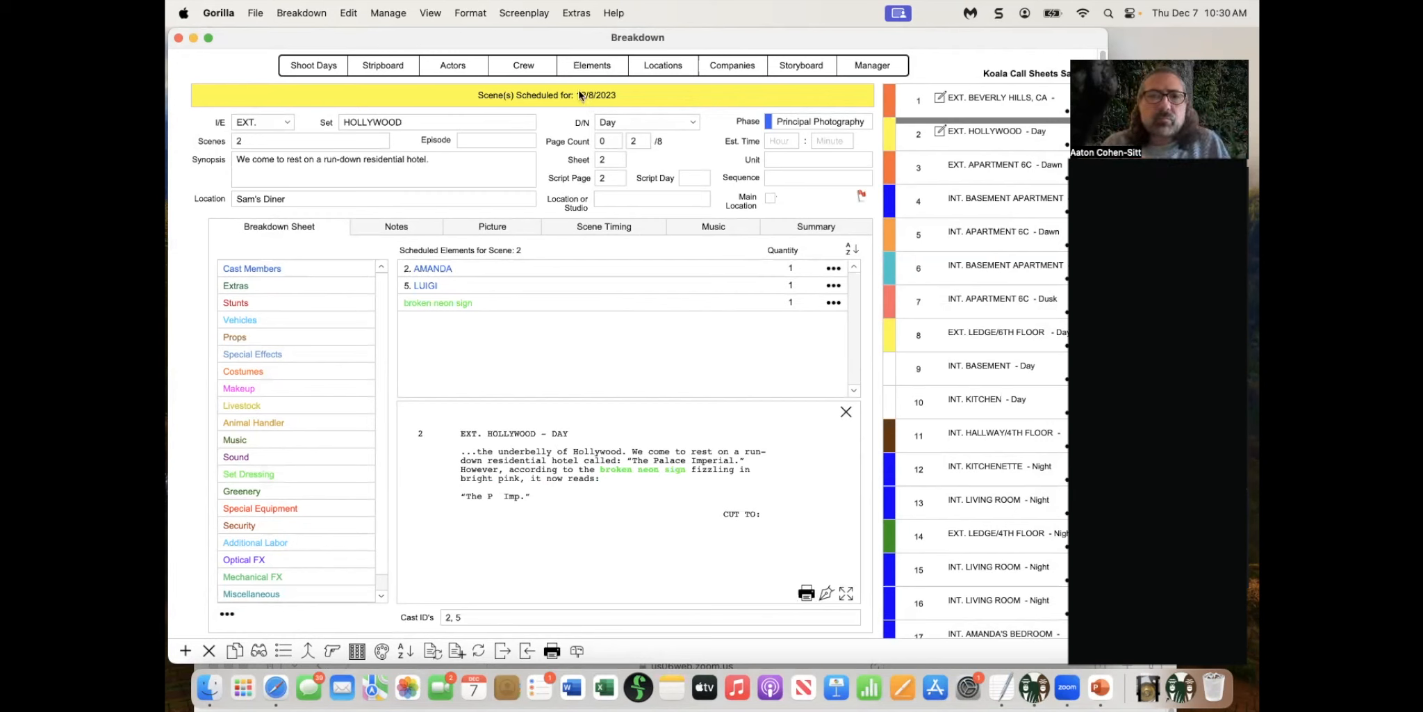
pyautogui.click(954, 108)
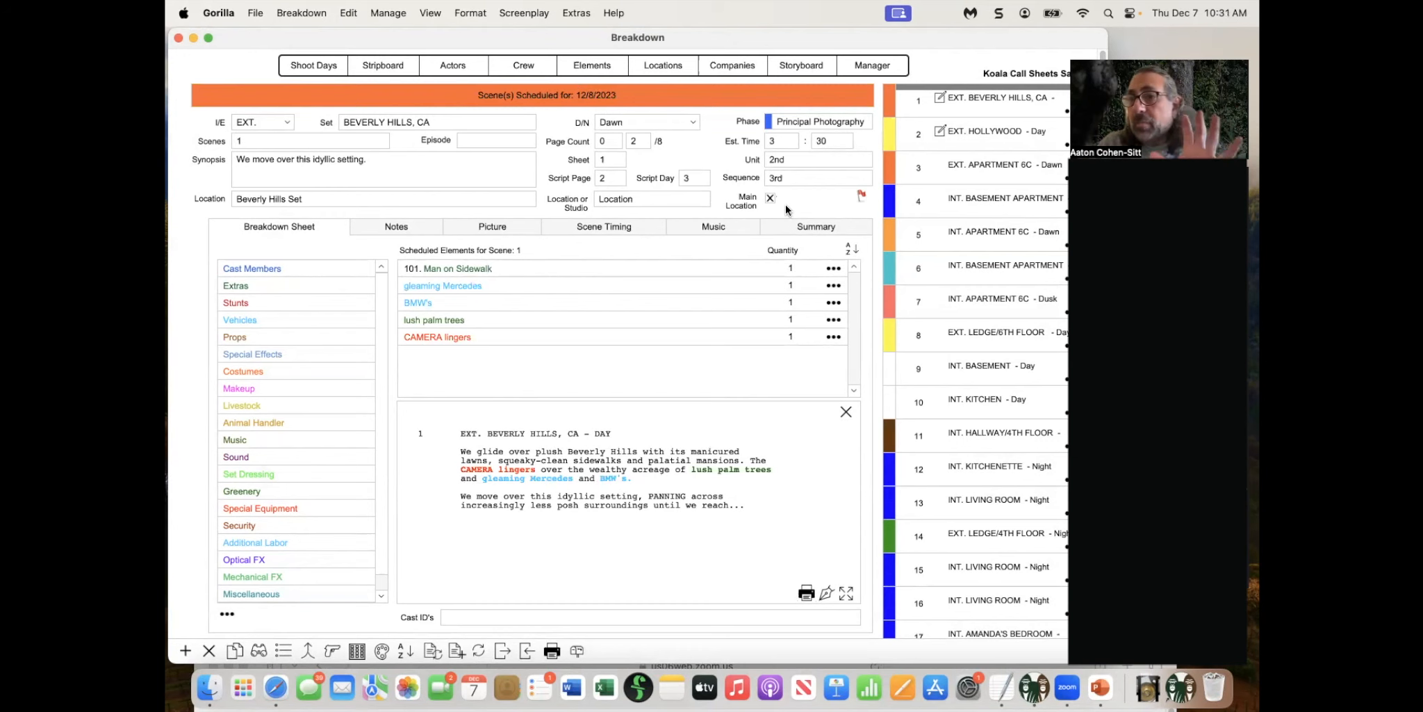
# Reopen the 12/8/2023 shoot day from the calendar and show its main location, weather, hospital and parking details
pyautogui.click(312, 66)
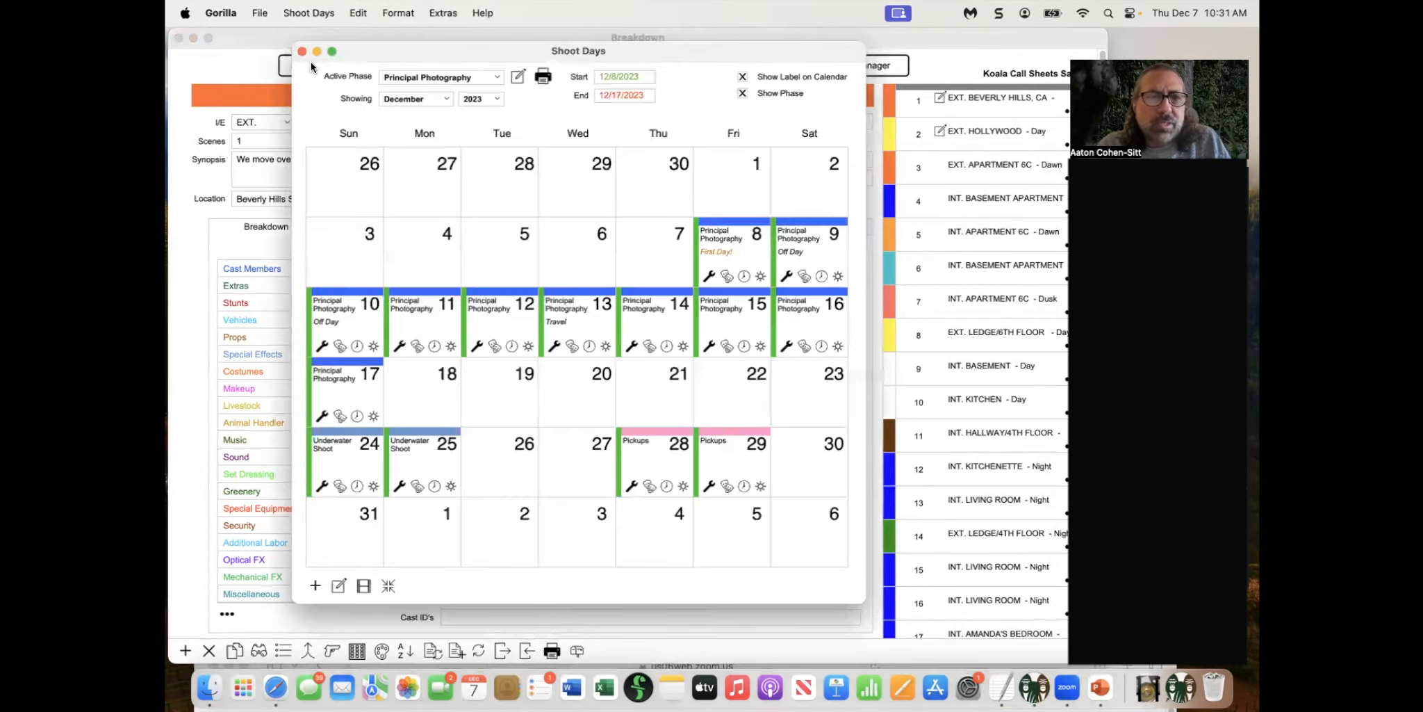
pyautogui.doubleClick(701, 226)
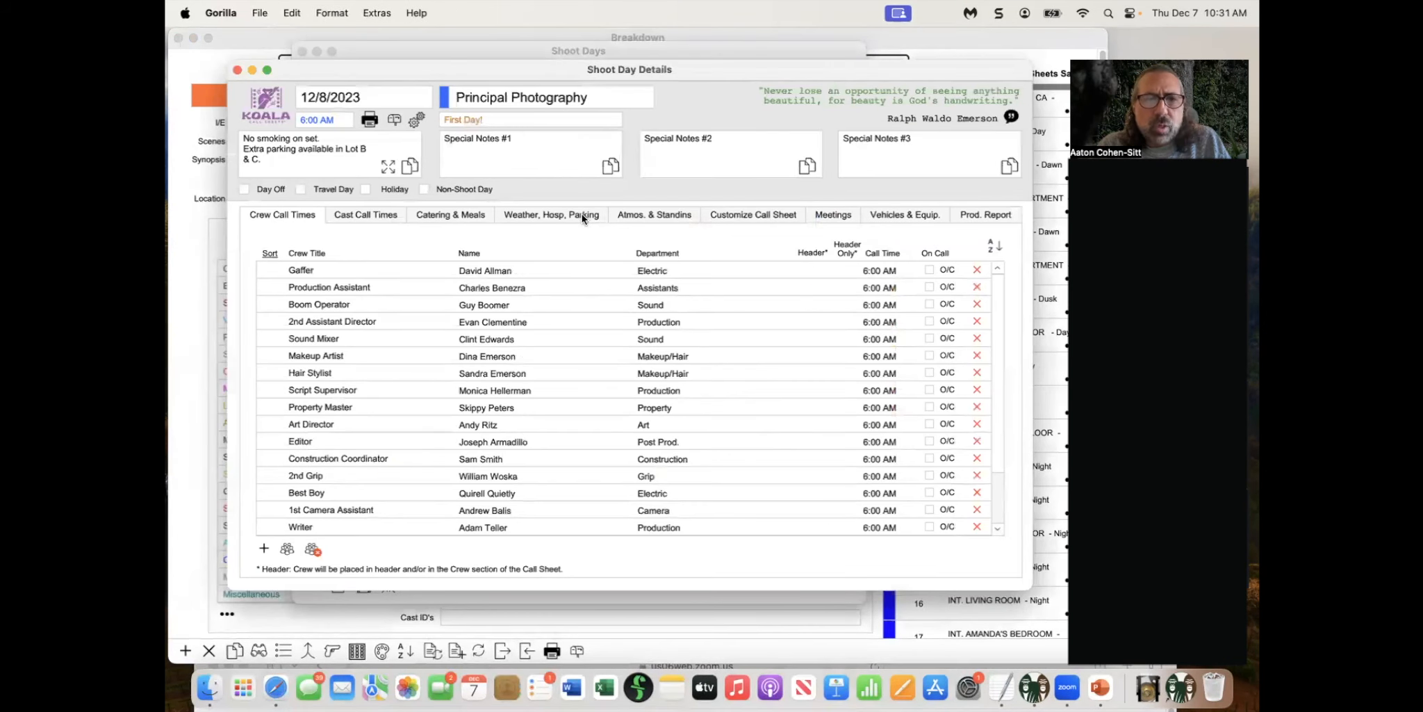
pyautogui.click(582, 215)
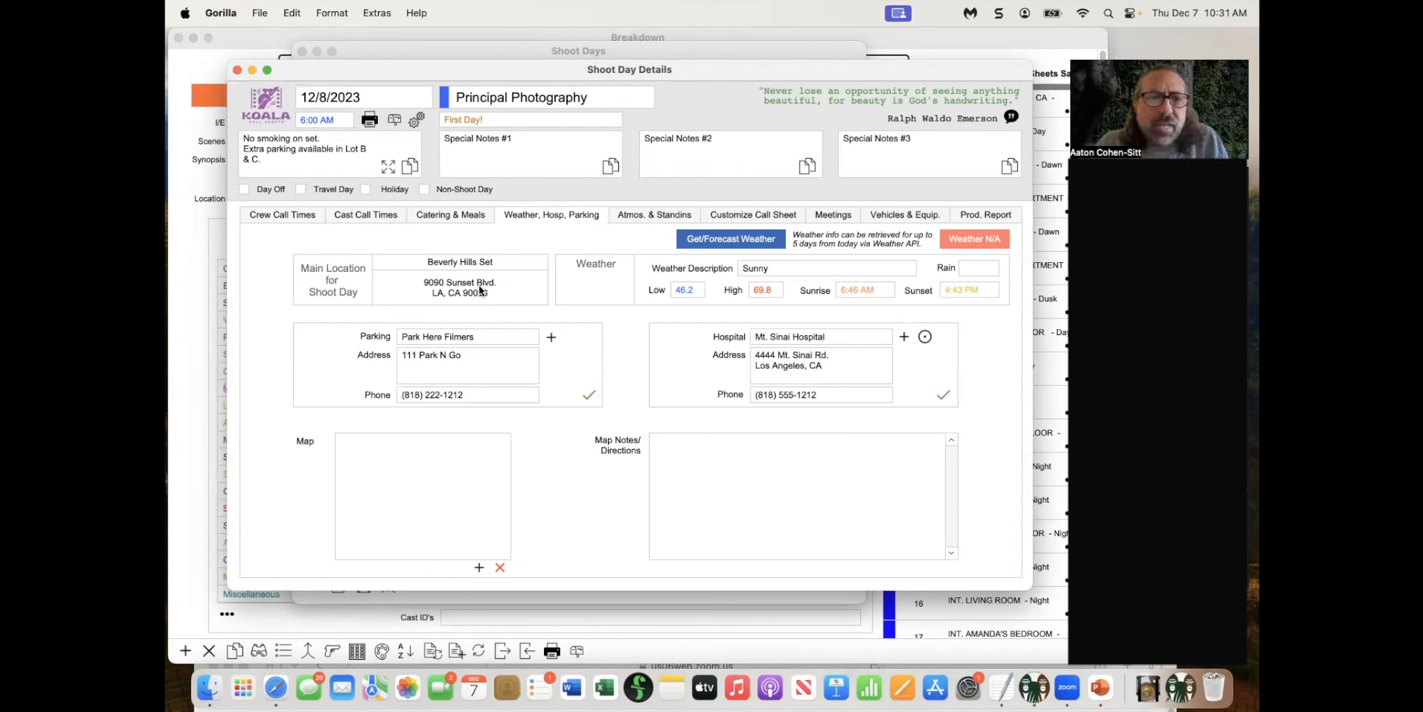
# Review the Locations block's print settings in the Call Sheet Preferences, and close the preferences
pyautogui.click(370, 120)
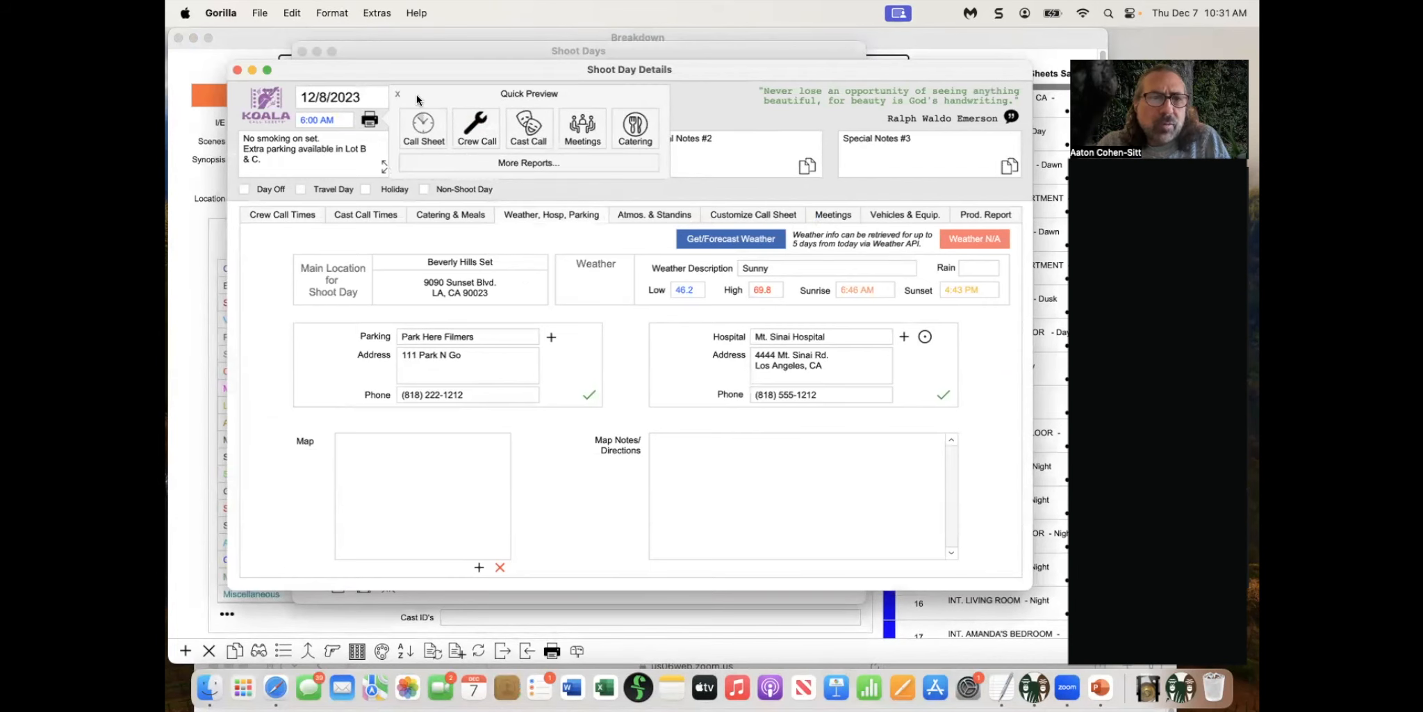
pyautogui.click(397, 94)
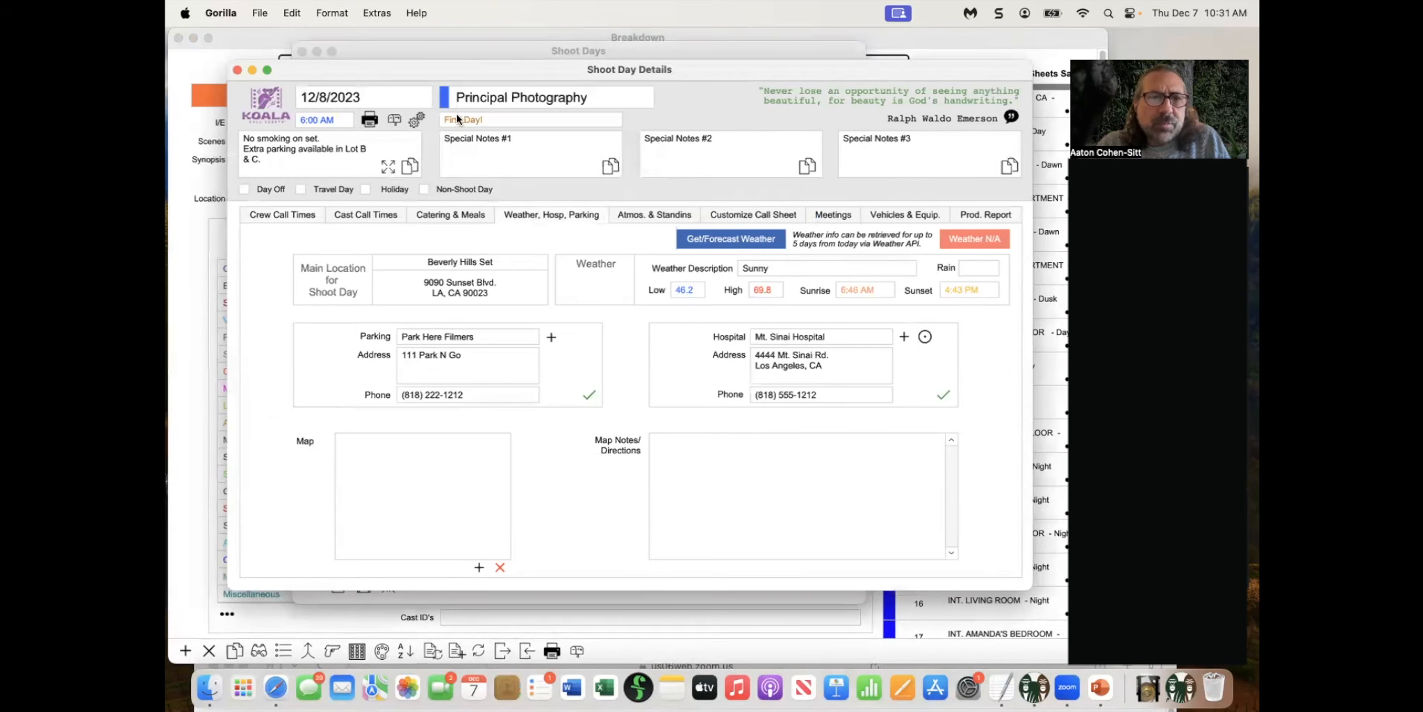
pyautogui.click(417, 120)
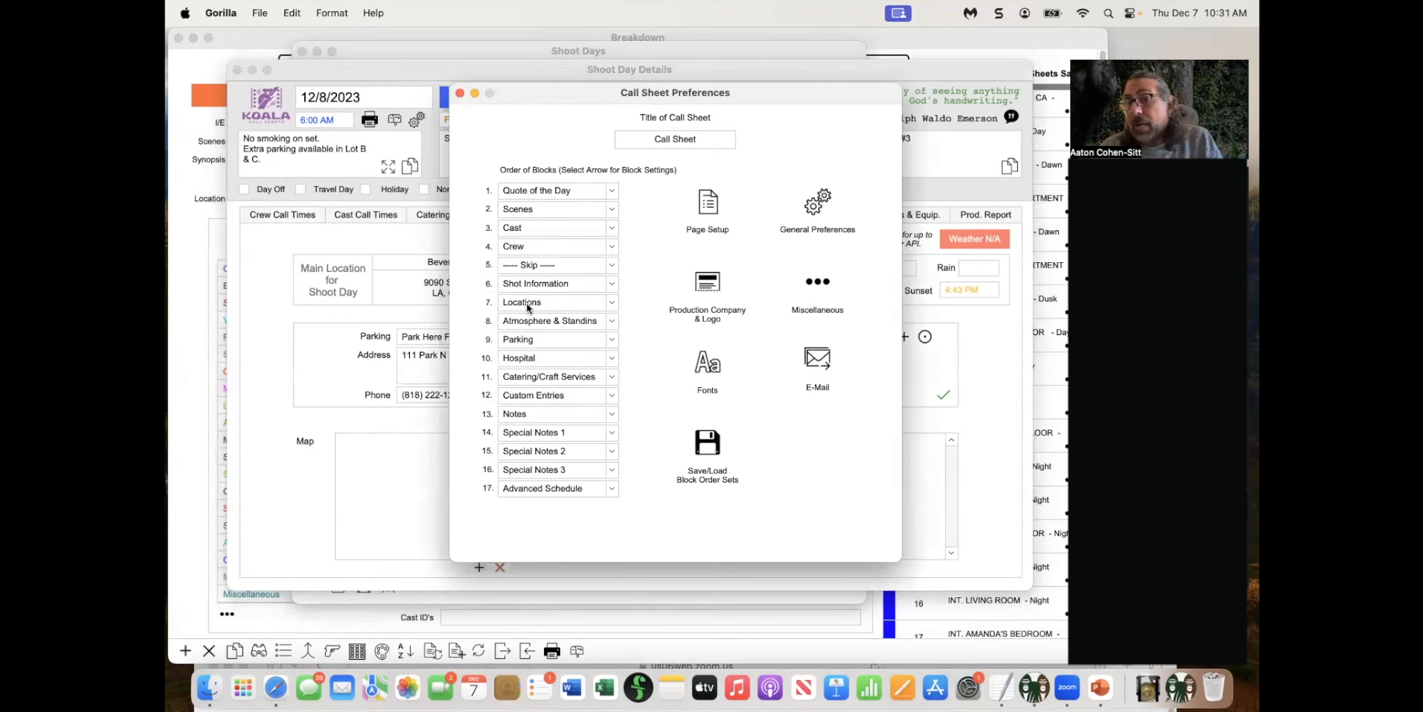
pyautogui.click(611, 301)
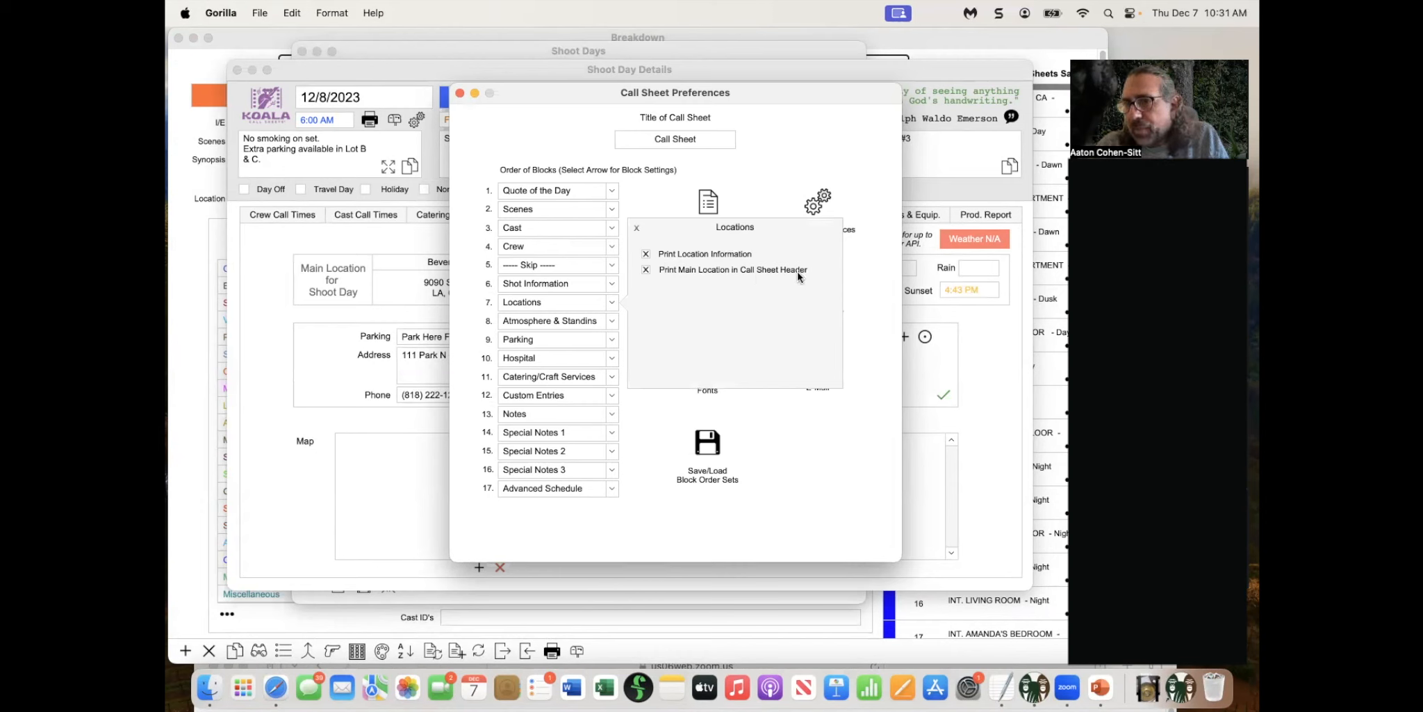
pyautogui.click(636, 227)
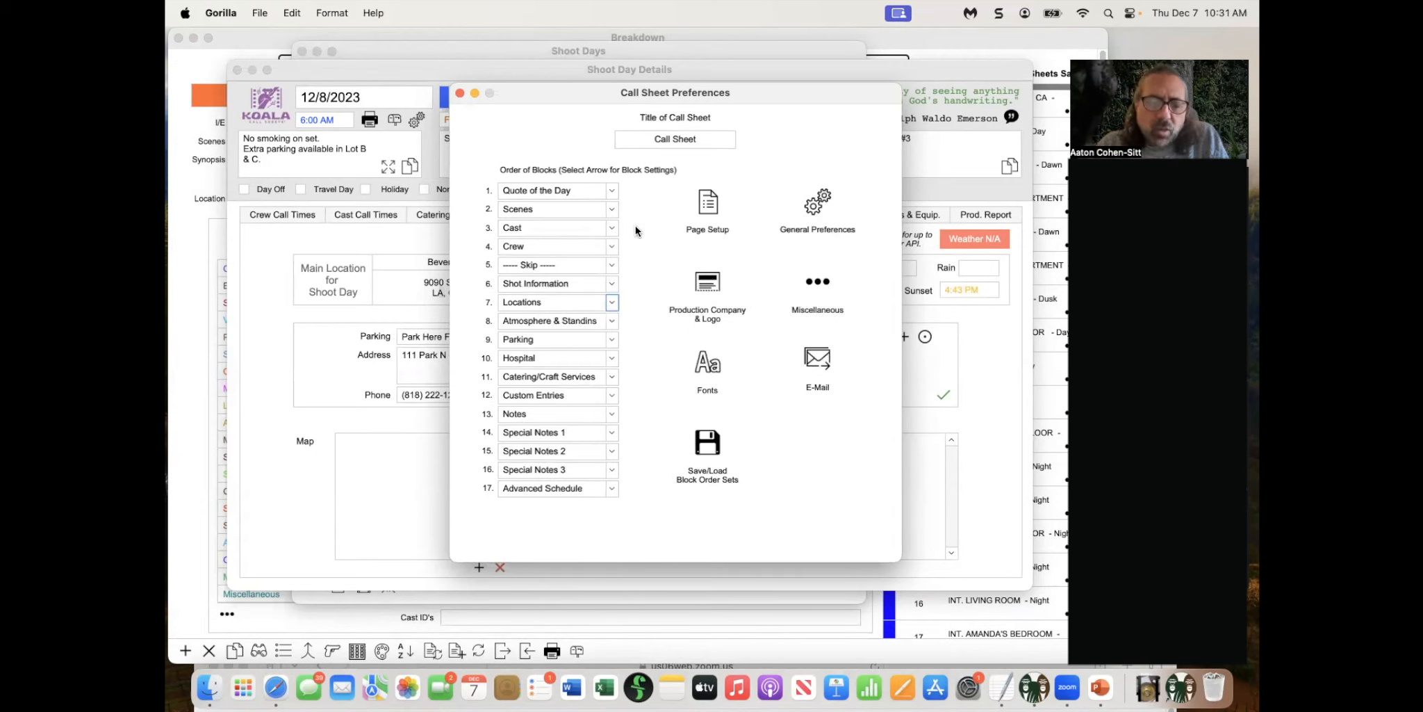
pyautogui.click(460, 92)
# Generate the quick preview call sheet for the shoot day, review its header location and Locations & Address Info, and close it
pyautogui.click(370, 121)
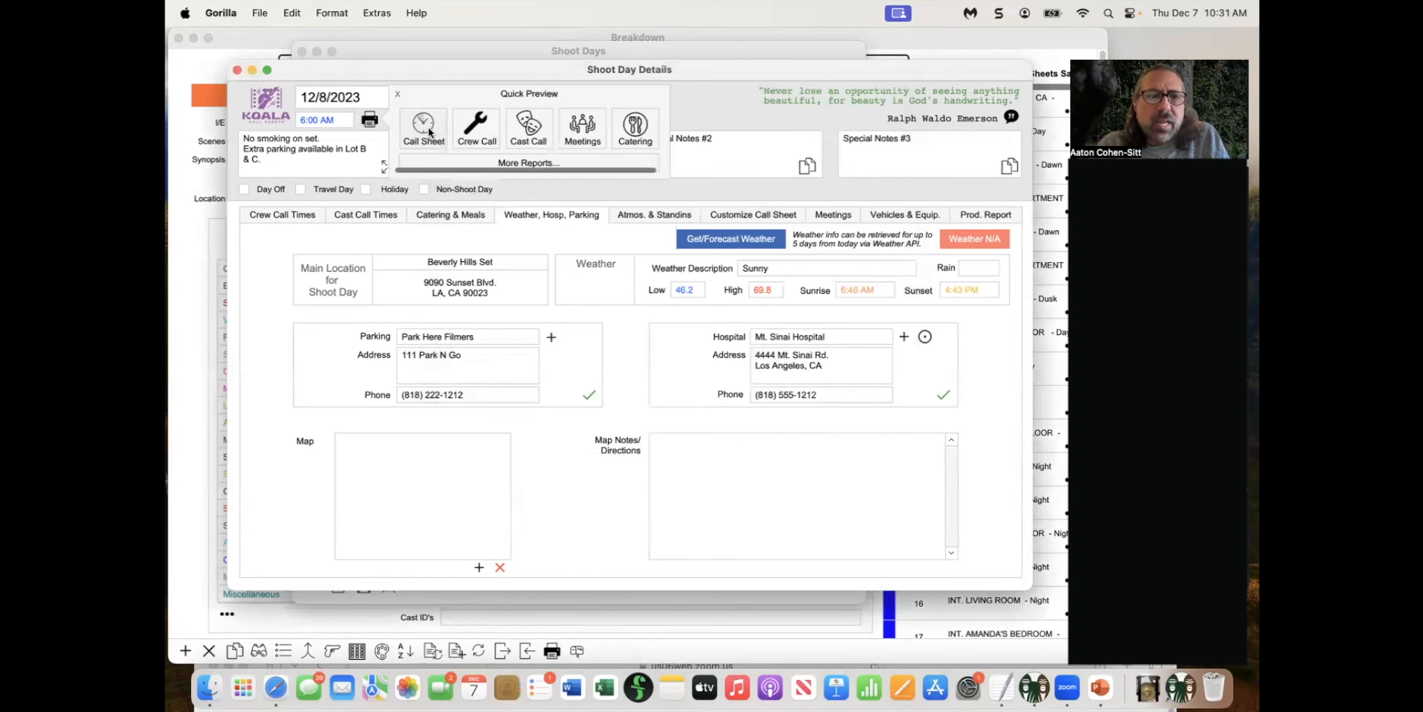
pyautogui.click(424, 131)
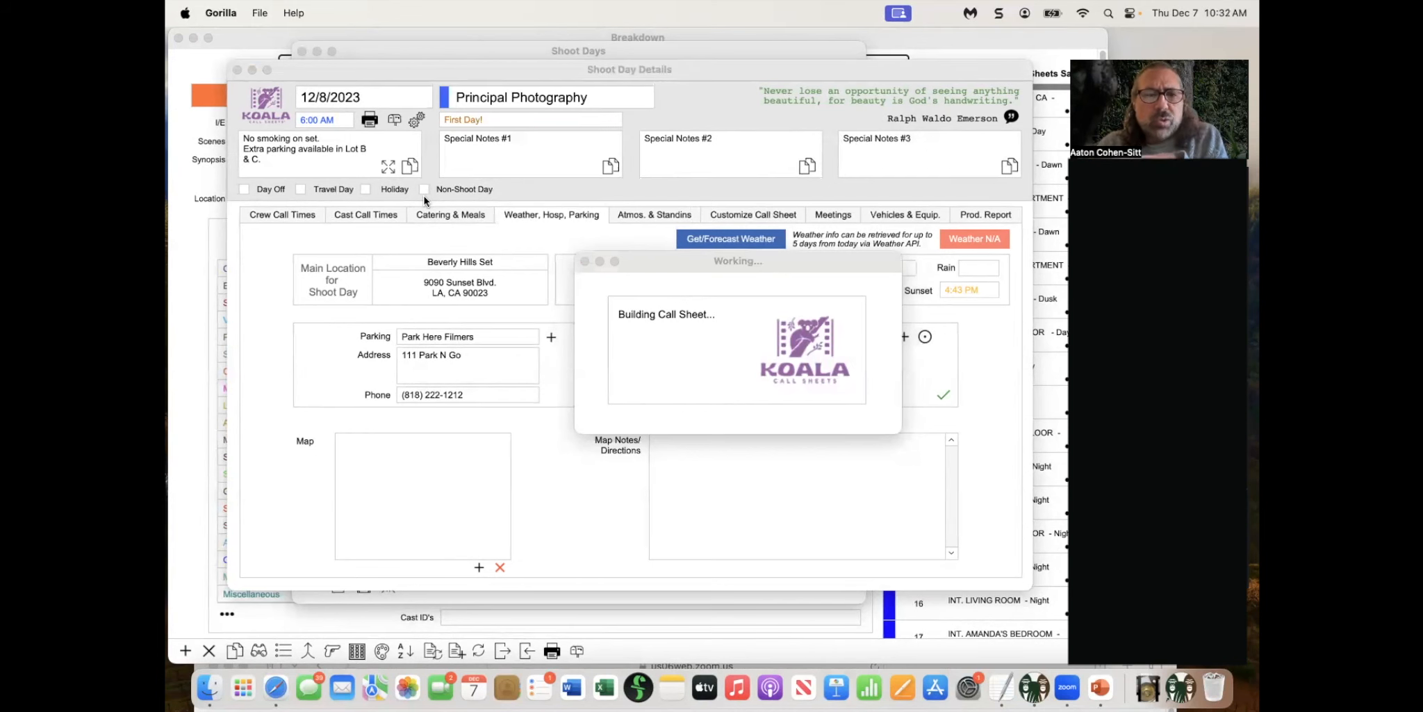
pyautogui.moveTo(388, 35); pyautogui.dragTo(492, 37)
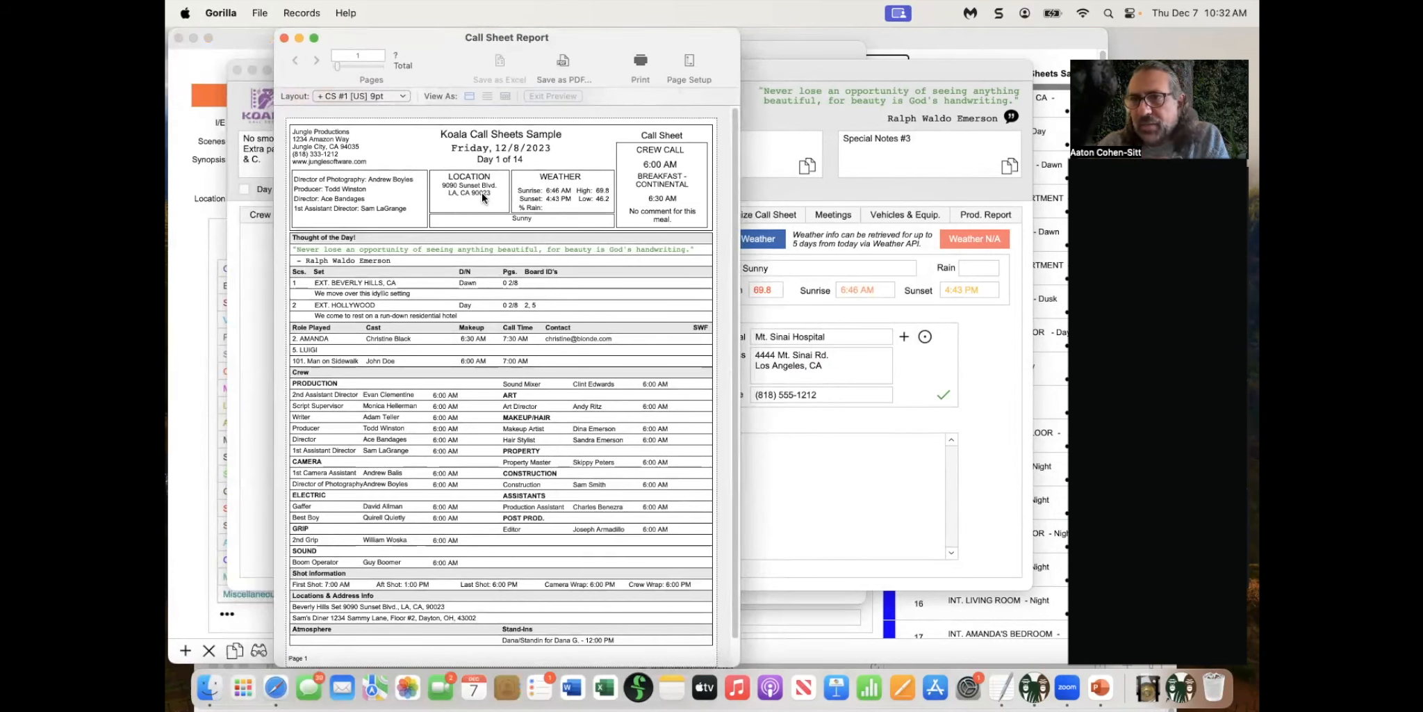
pyautogui.scroll(-2, 432, 426)
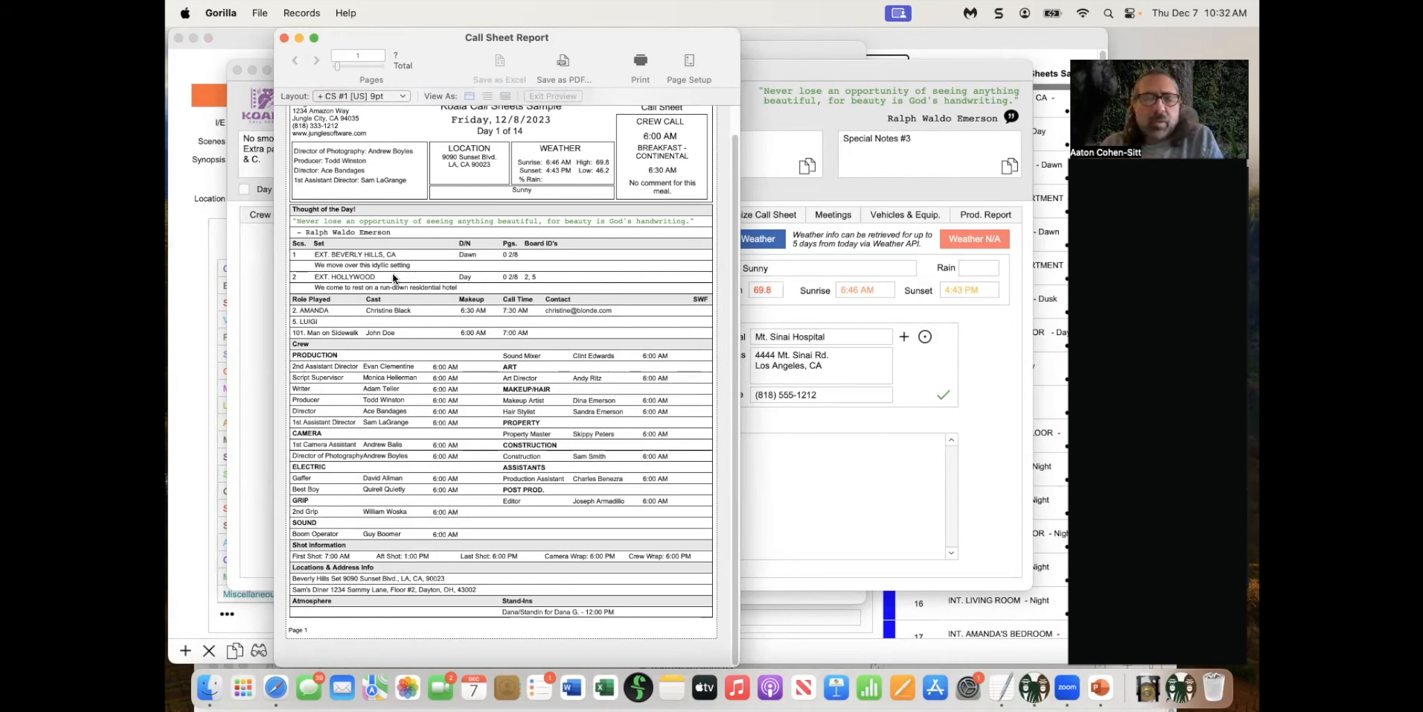
pyautogui.click(284, 38)
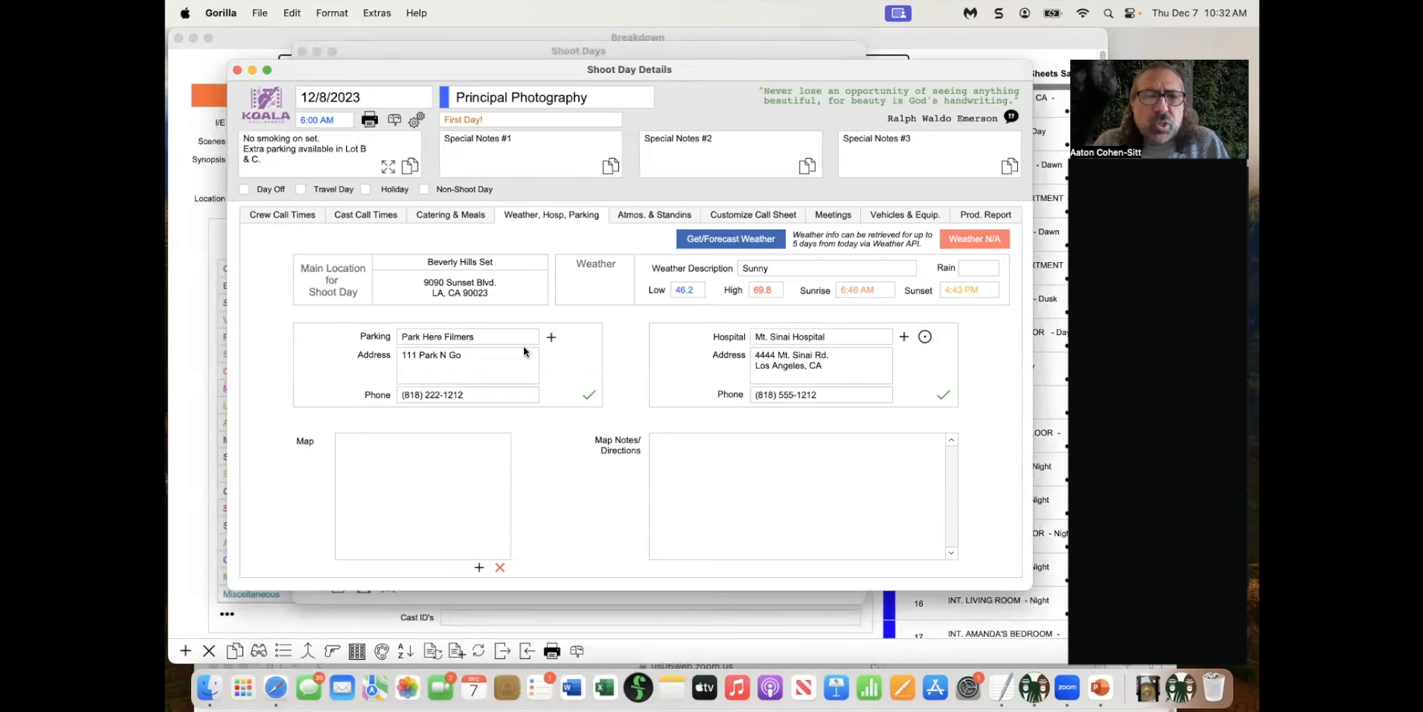
# Switch to PowerPoint, resume the slide show to present the Weather, Hospital, Parking slide, and return to Gorilla
pyautogui.press('super+Tab')
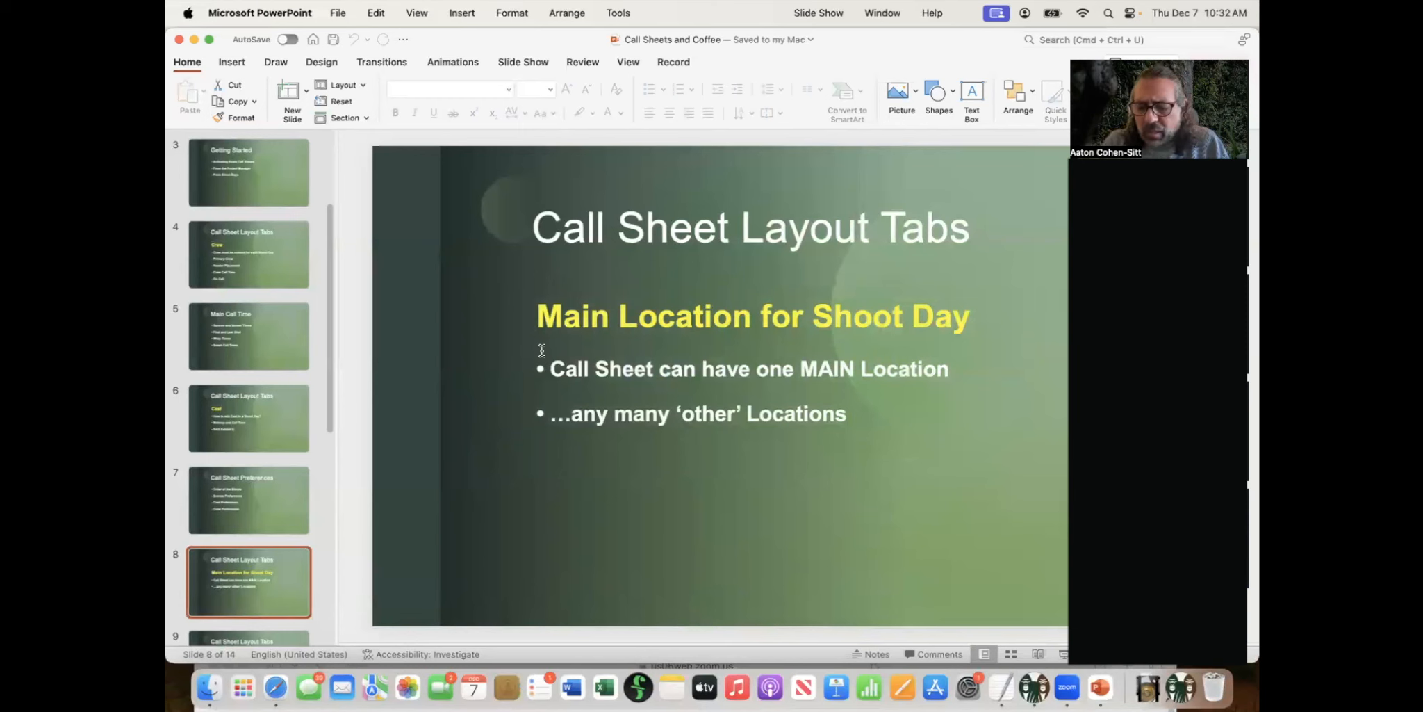
pyautogui.click(1037, 654)
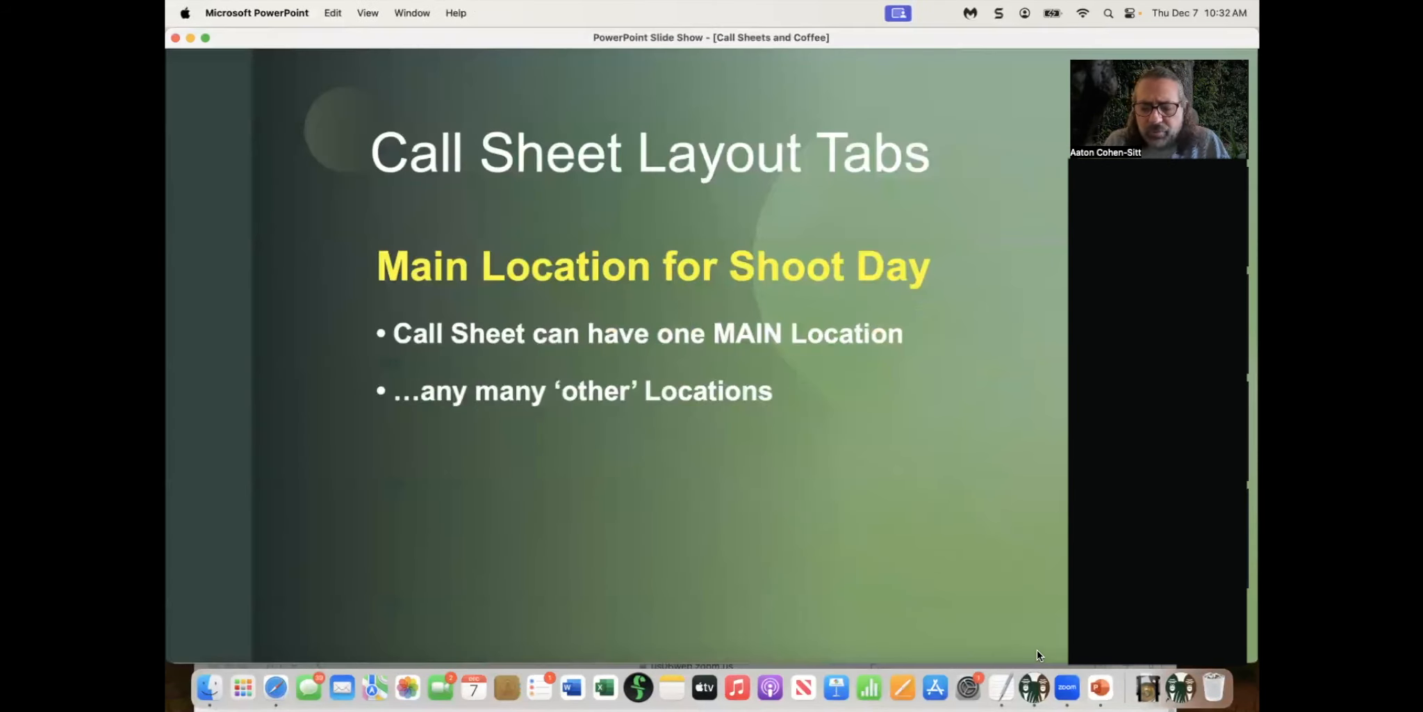
pyautogui.press('Right')
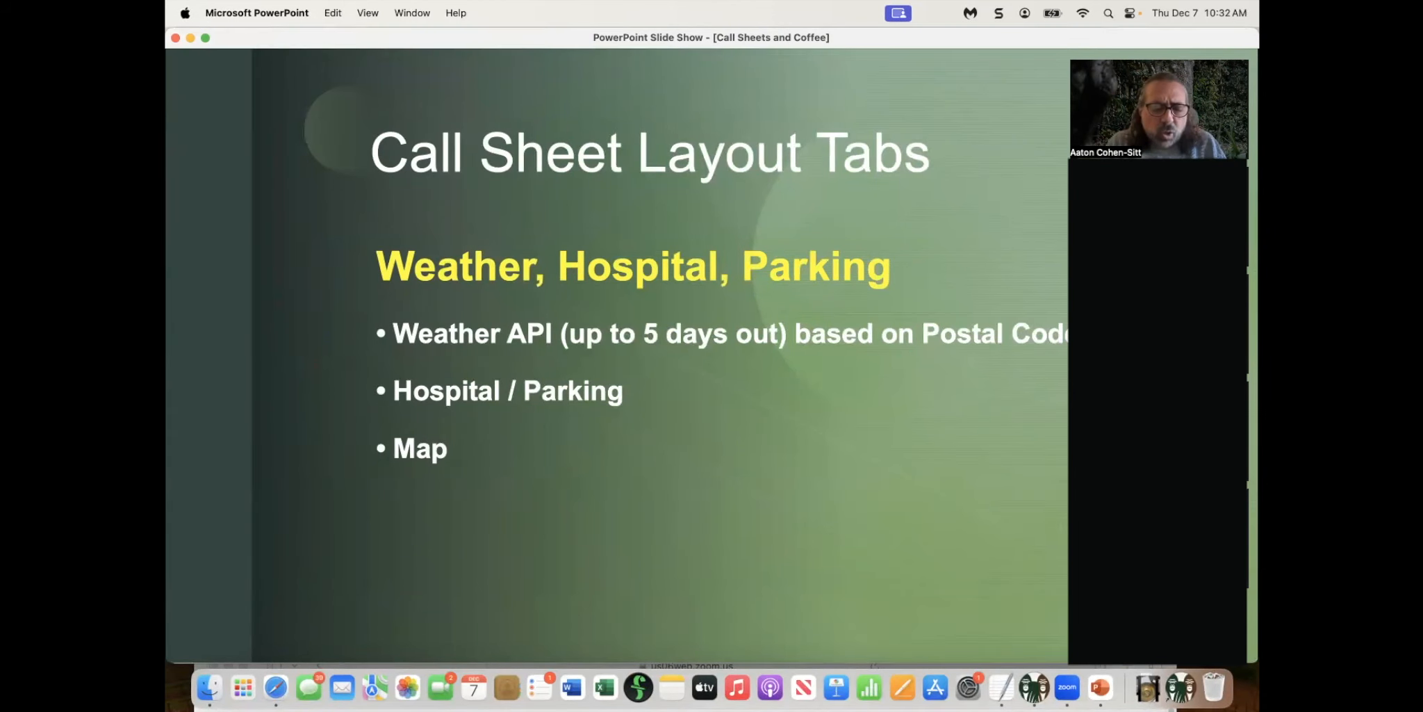
pyautogui.click(1035, 685)
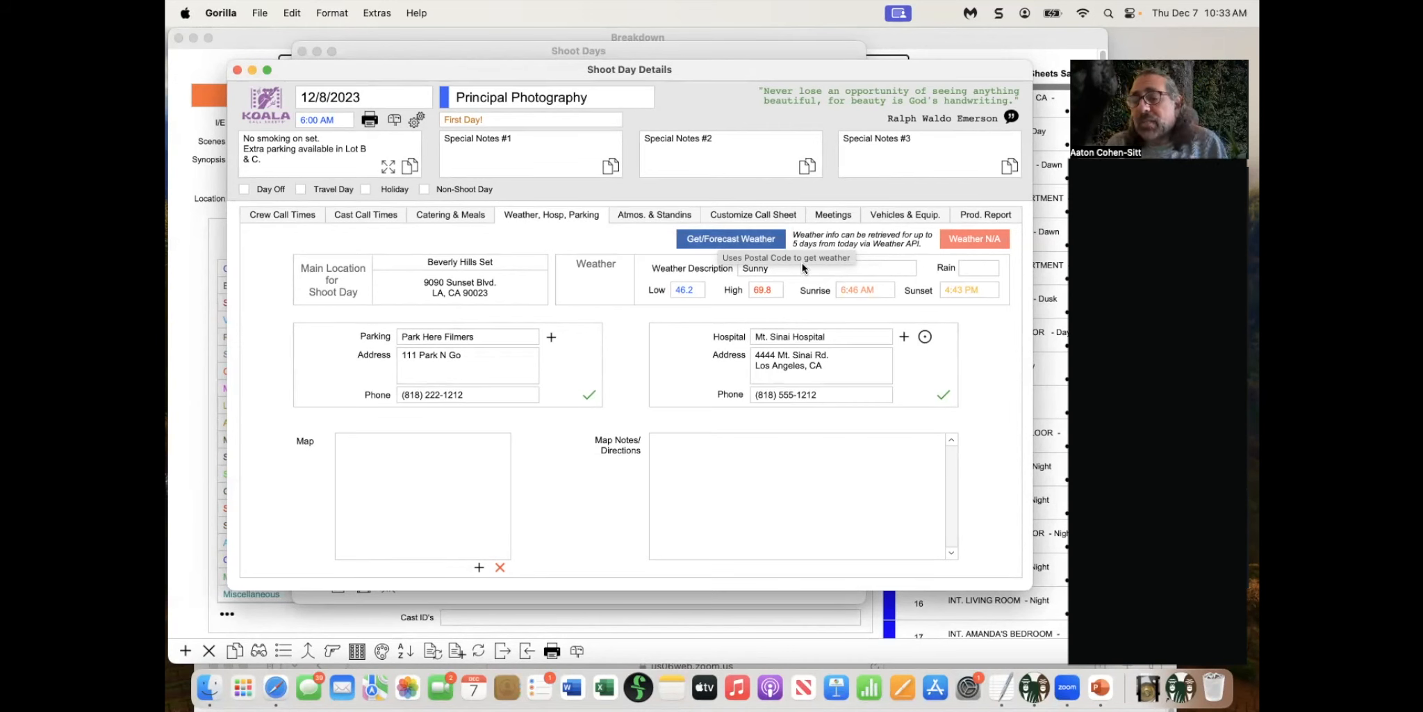
# Retrieve the Weather API forecast for the main location and import the 12/8/2023 weather into the shoot day
pyautogui.moveTo(431, 62); pyautogui.dragTo(436, 54)
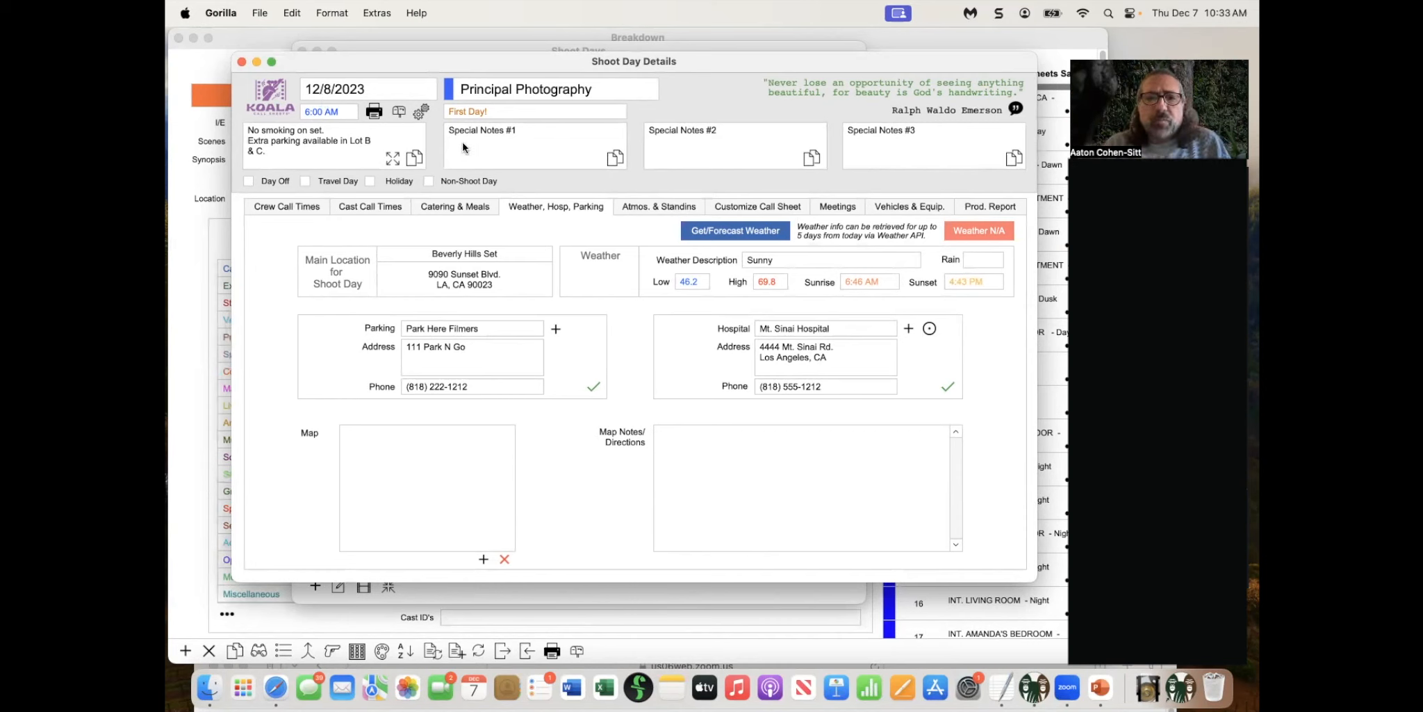
pyautogui.click(710, 230)
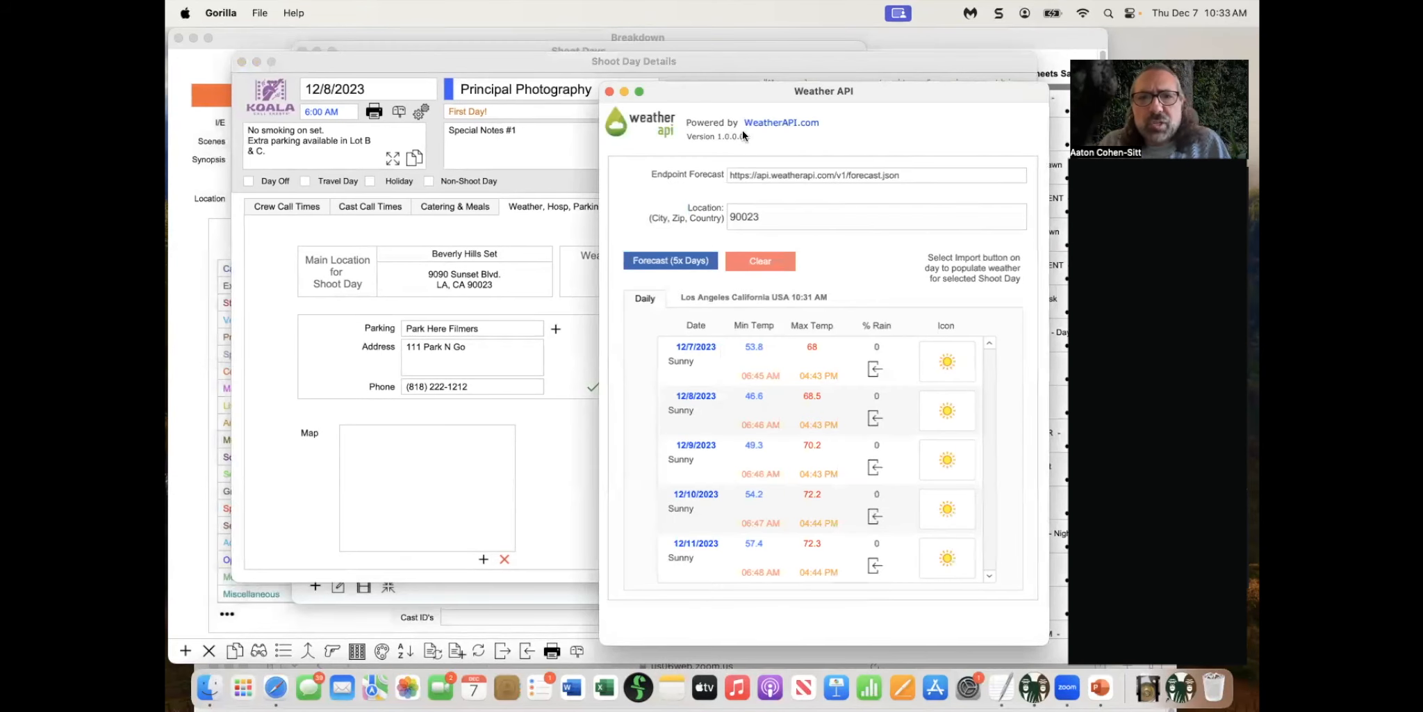
pyautogui.moveTo(755, 95); pyautogui.dragTo(640, 70)
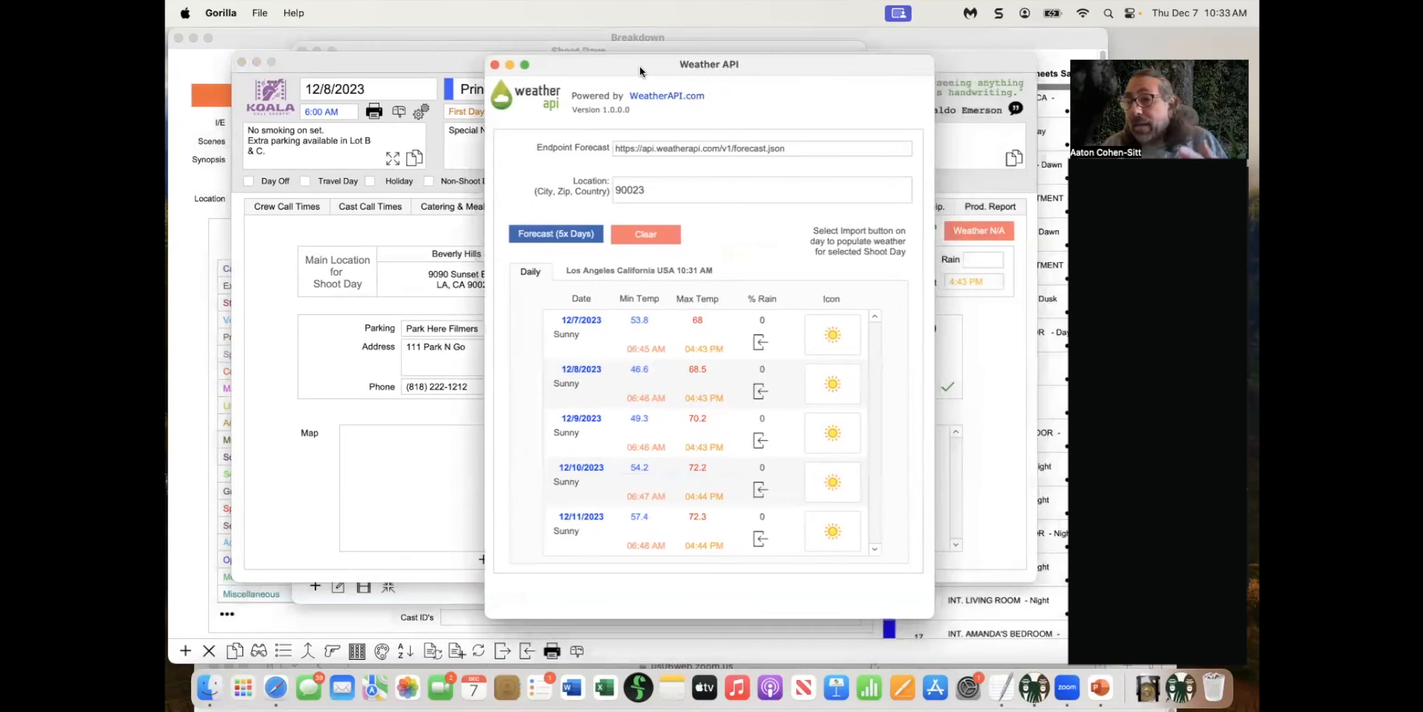
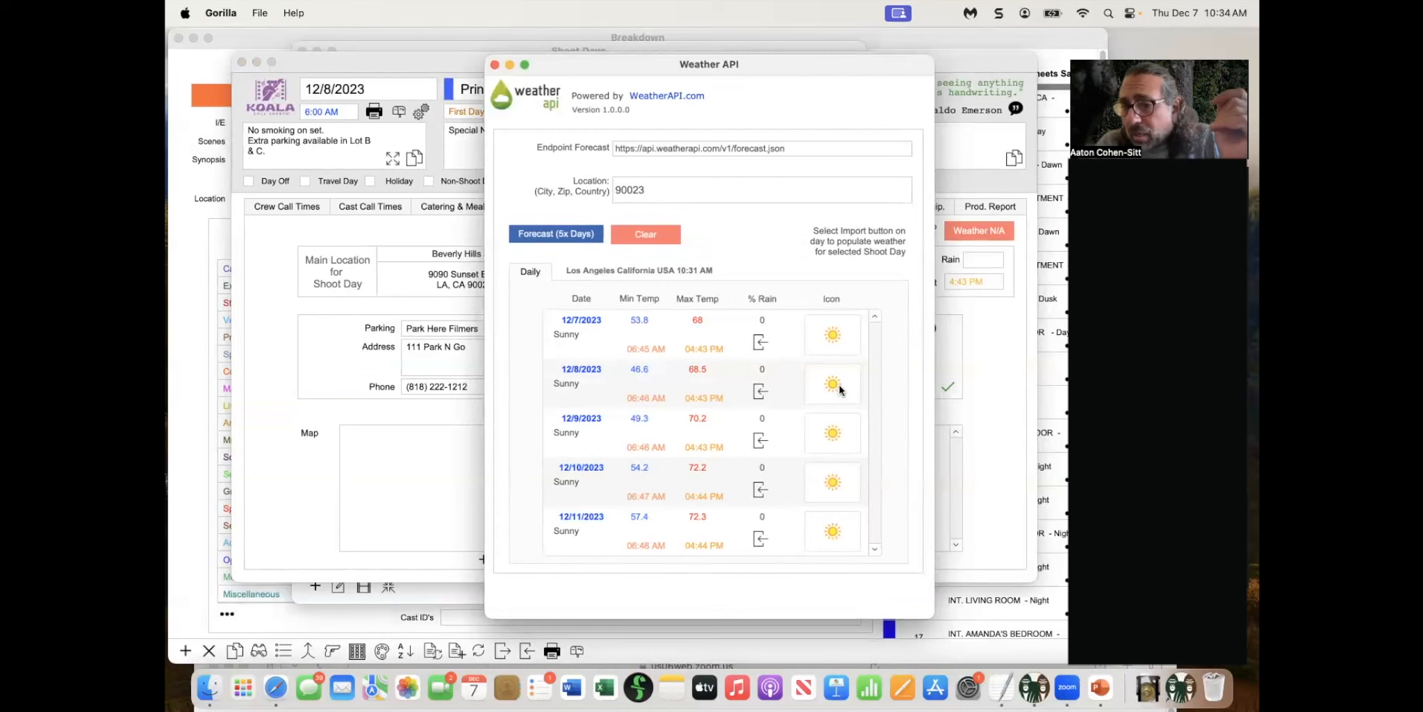
pyautogui.click(760, 393)
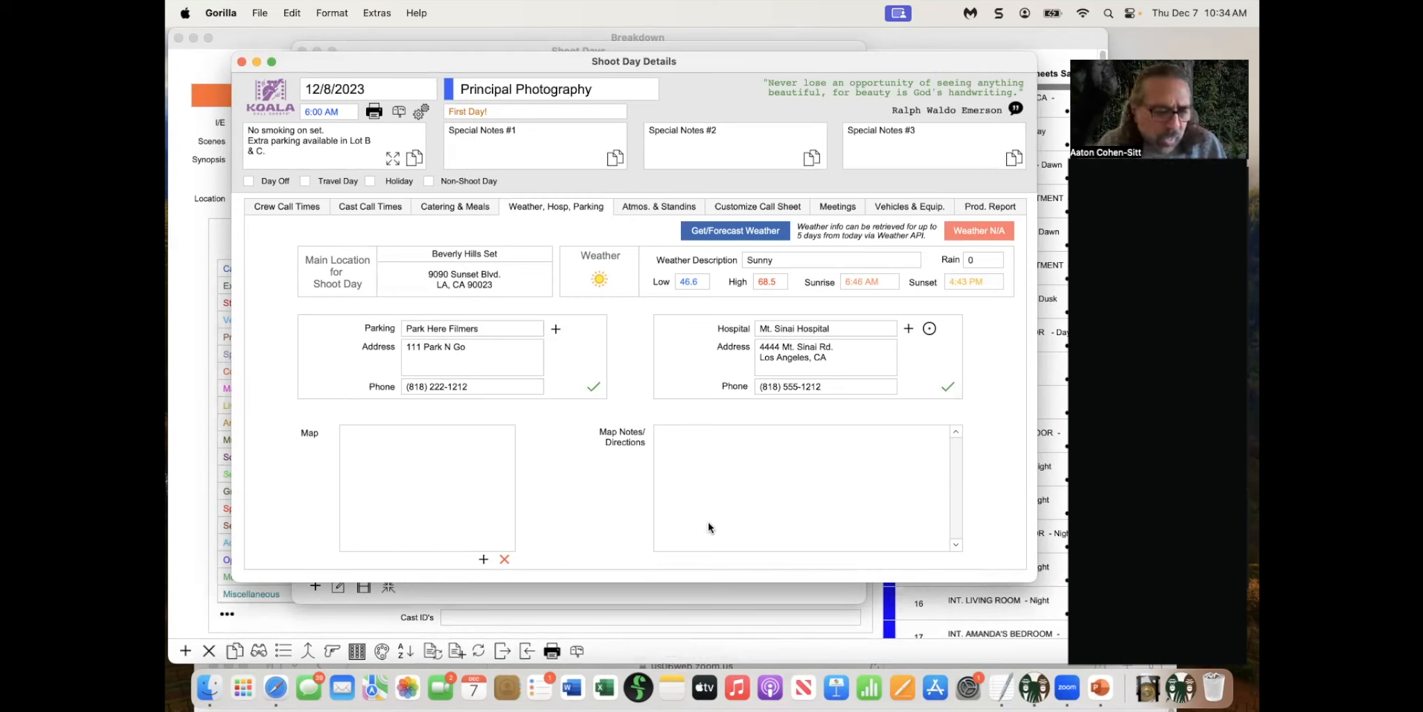
# Switch to PowerPoint, end the slide show, and return to the shoot day's low temperature in Gorilla
pyautogui.press('super+Tab')
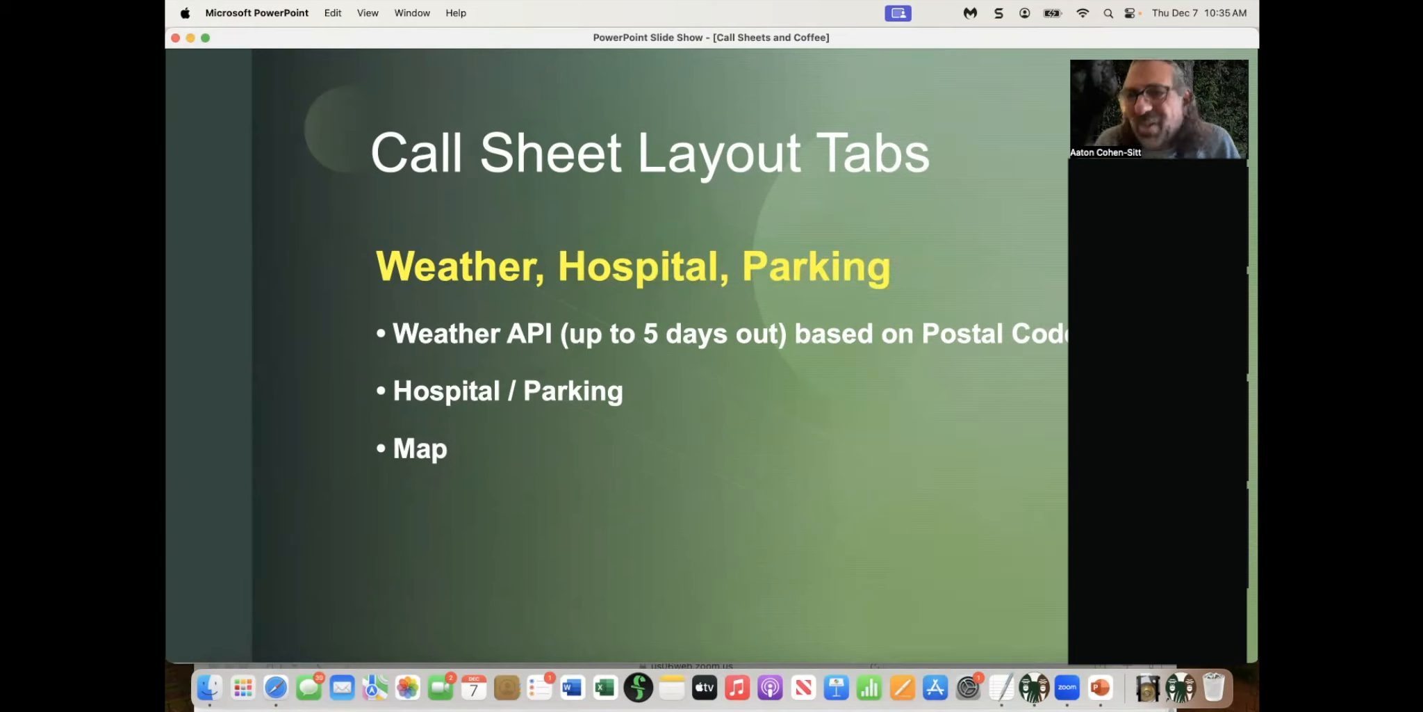
pyautogui.press('super+space')
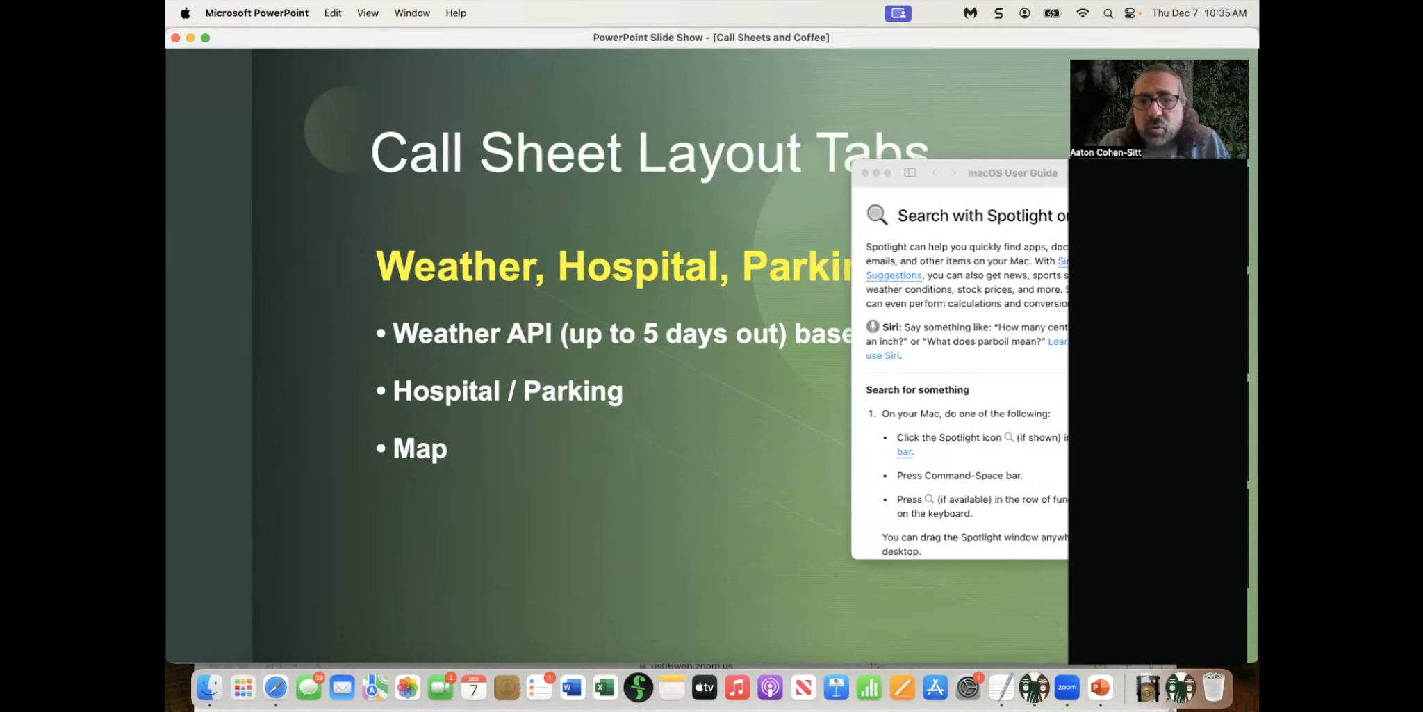
pyautogui.click(864, 171)
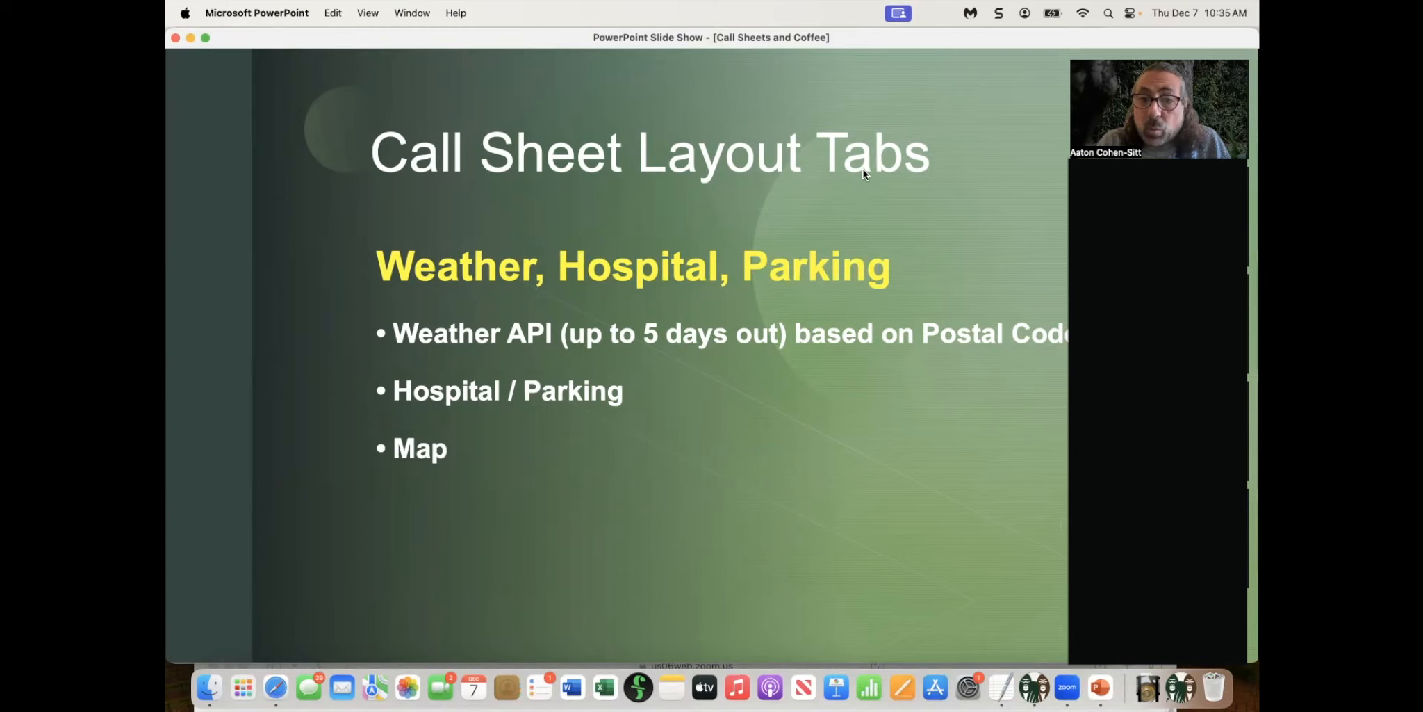
pyautogui.press('Escape')
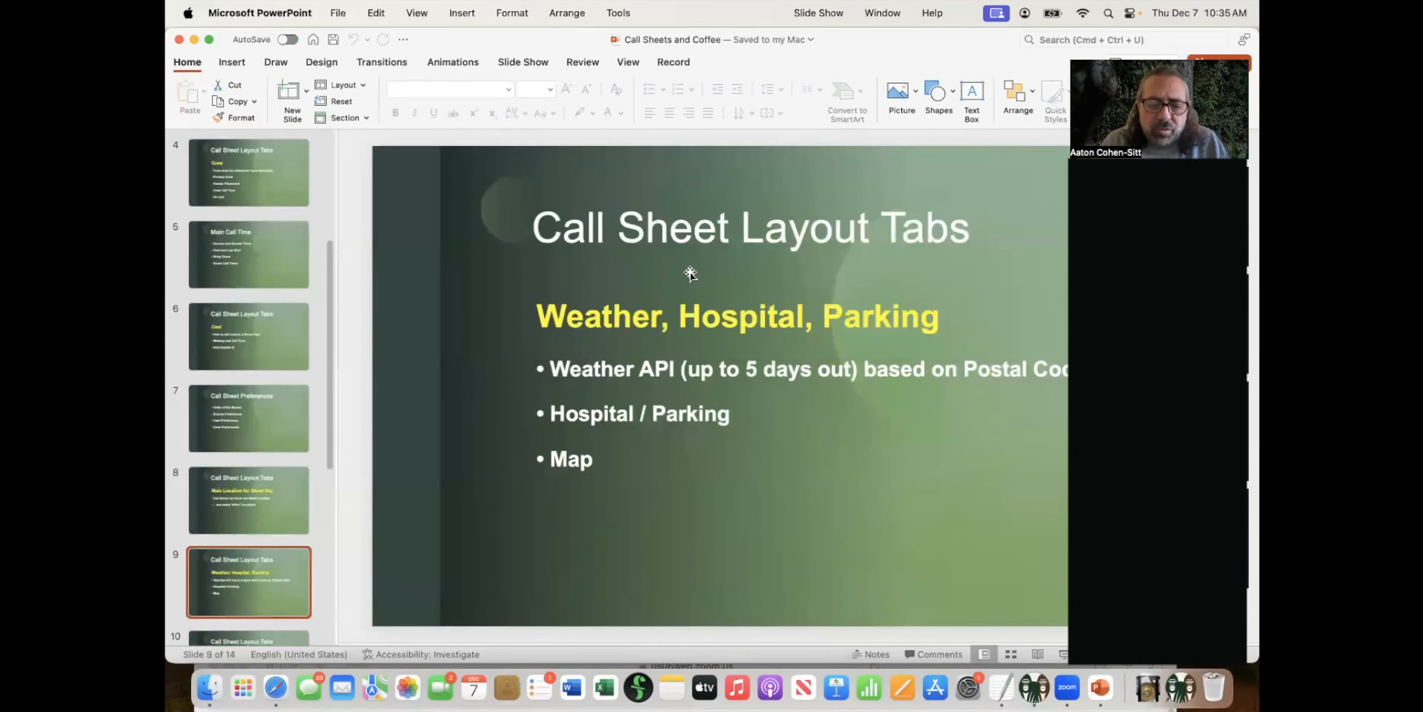
pyautogui.press('super+Tab')
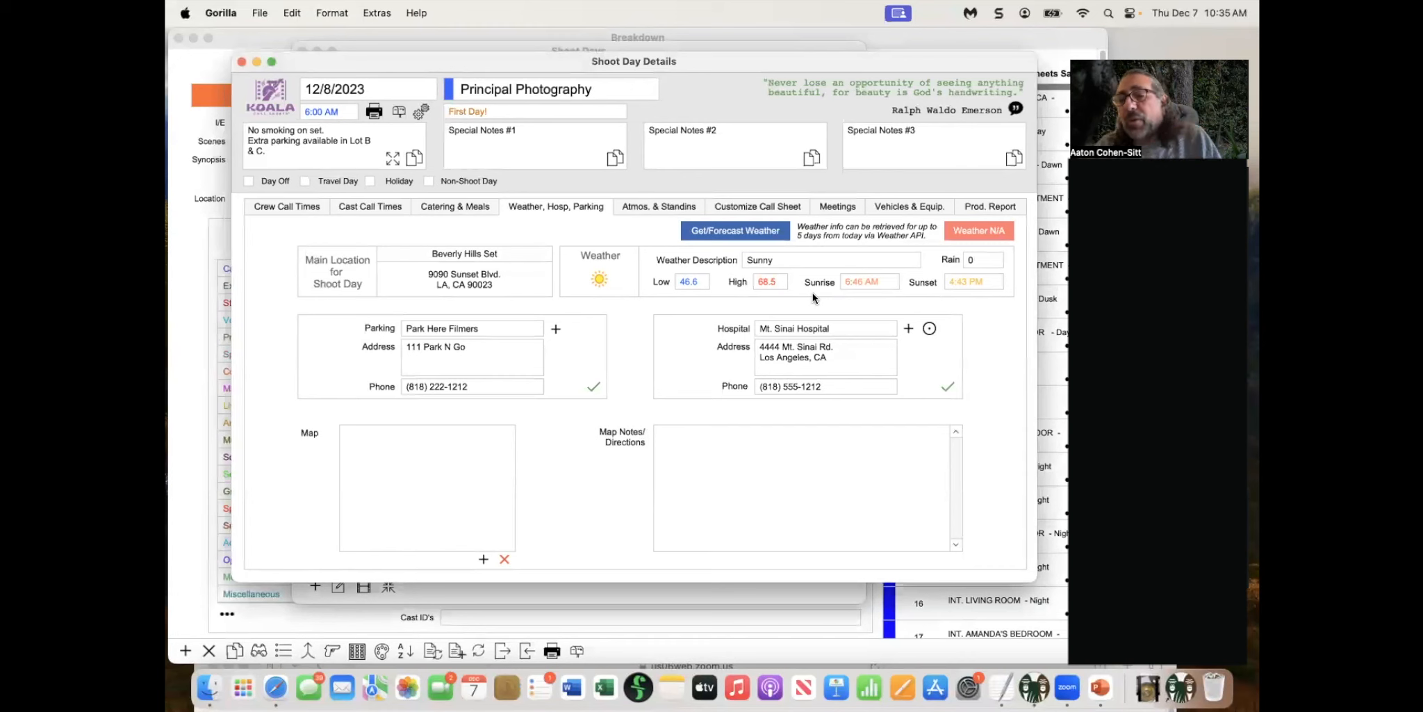
pyautogui.click(699, 280)
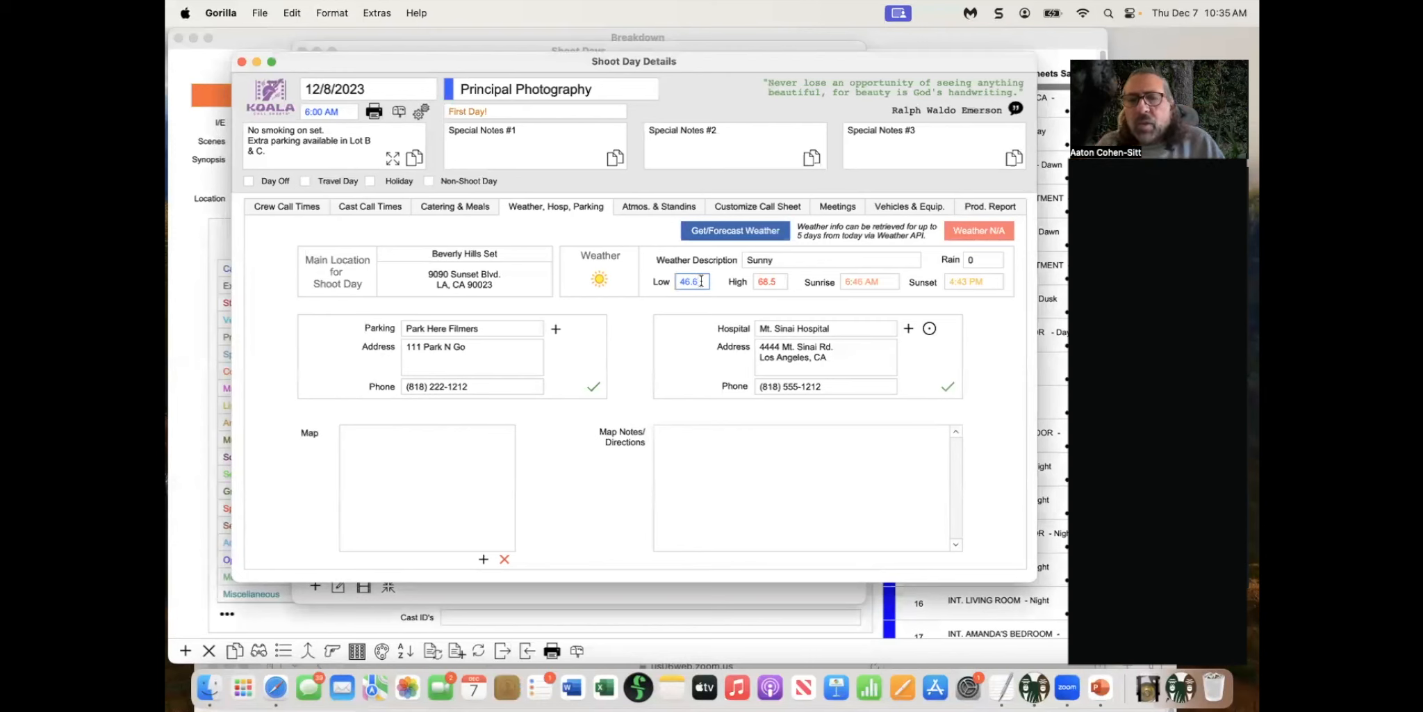
# Enter "Crew park in Lot A. Cast will be..." as the shoot day's map notes and directions
pyautogui.click(635, 234)
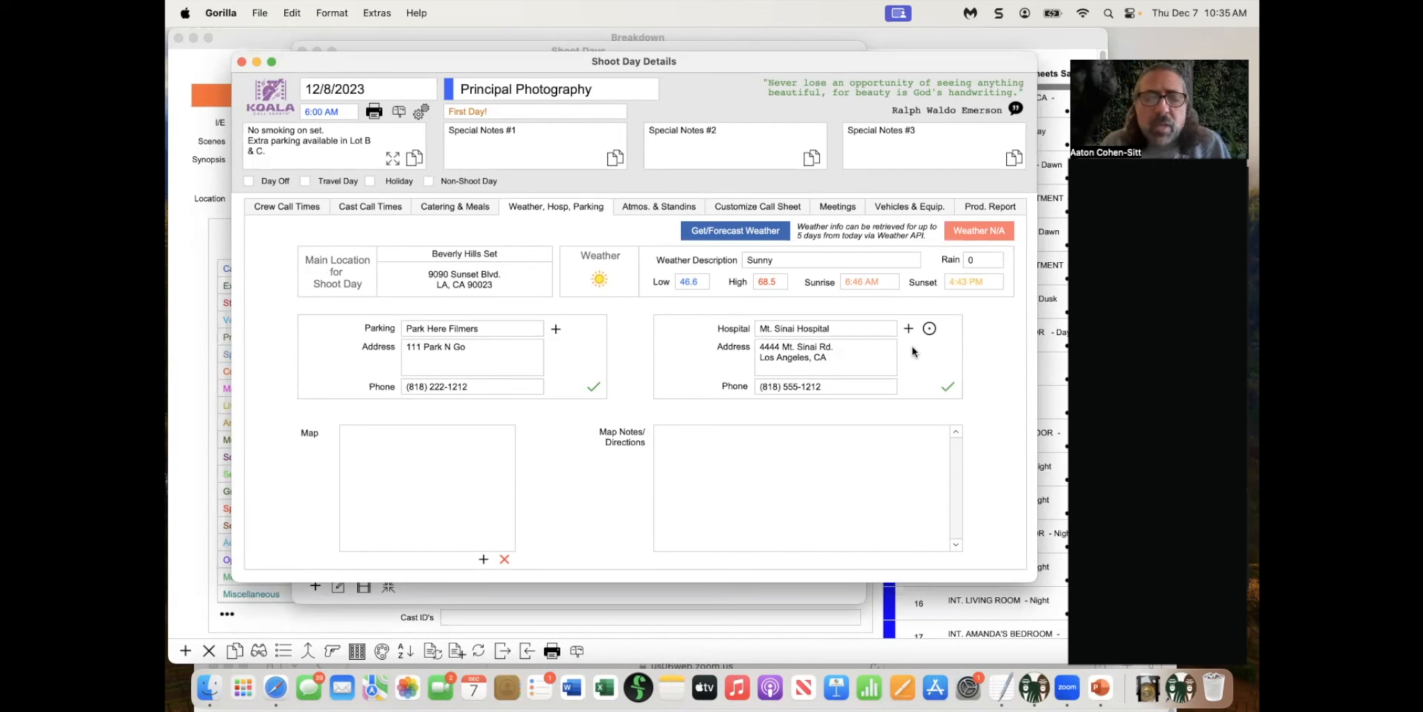
pyautogui.click(704, 444)
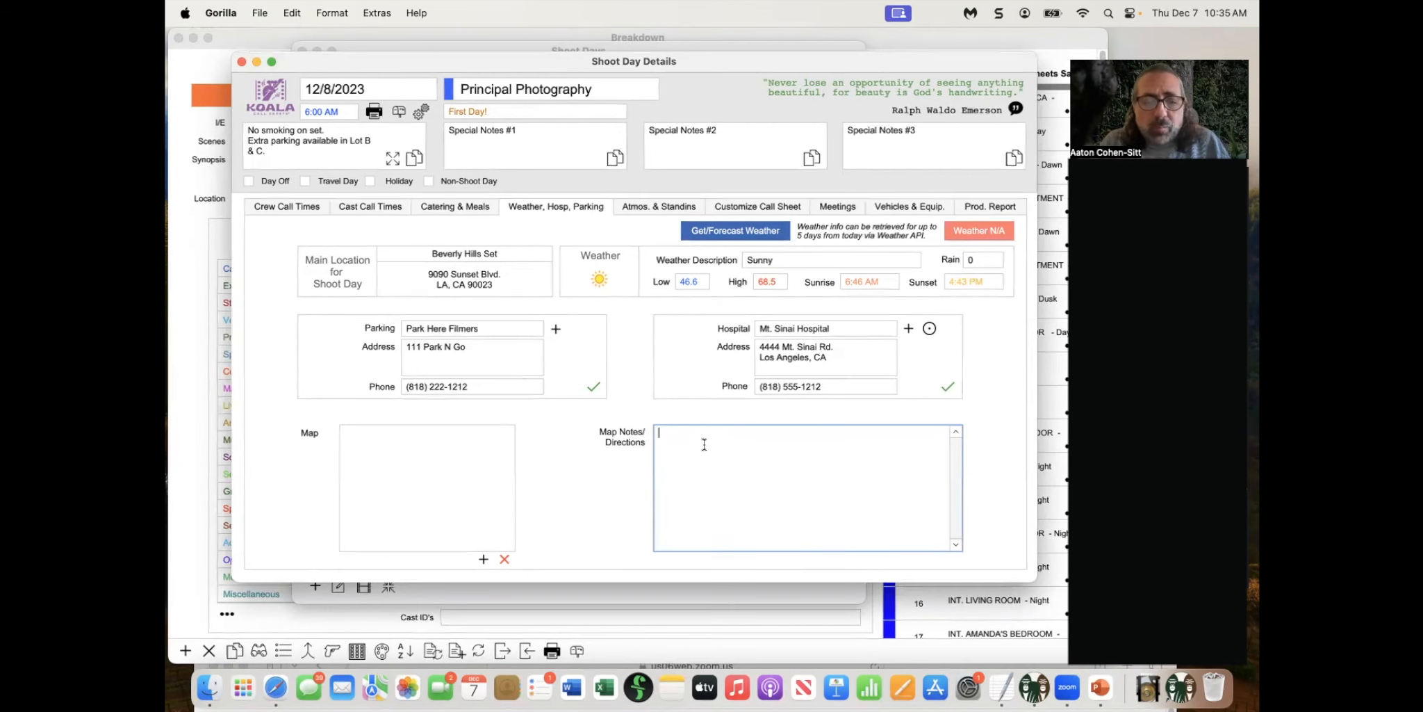
pyautogui.write('Crew pa')
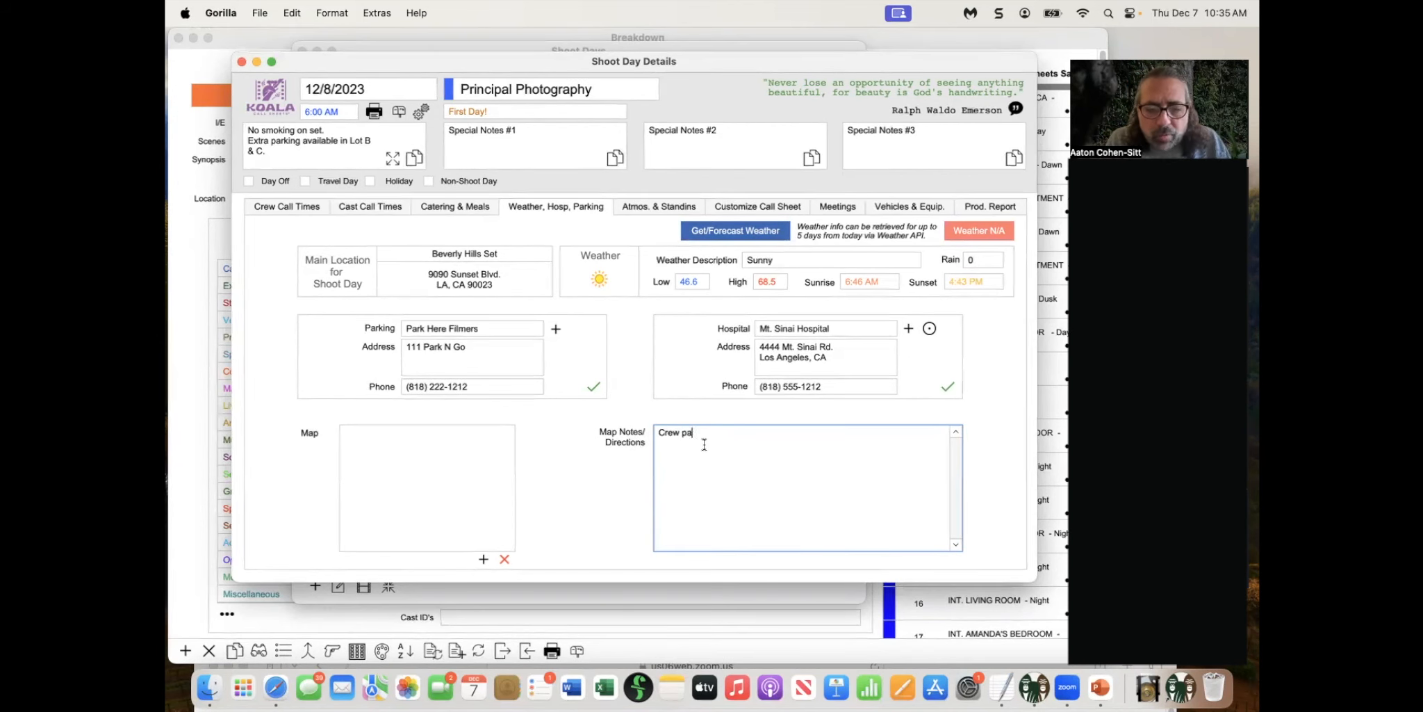
pyautogui.write('rk in Lot ')
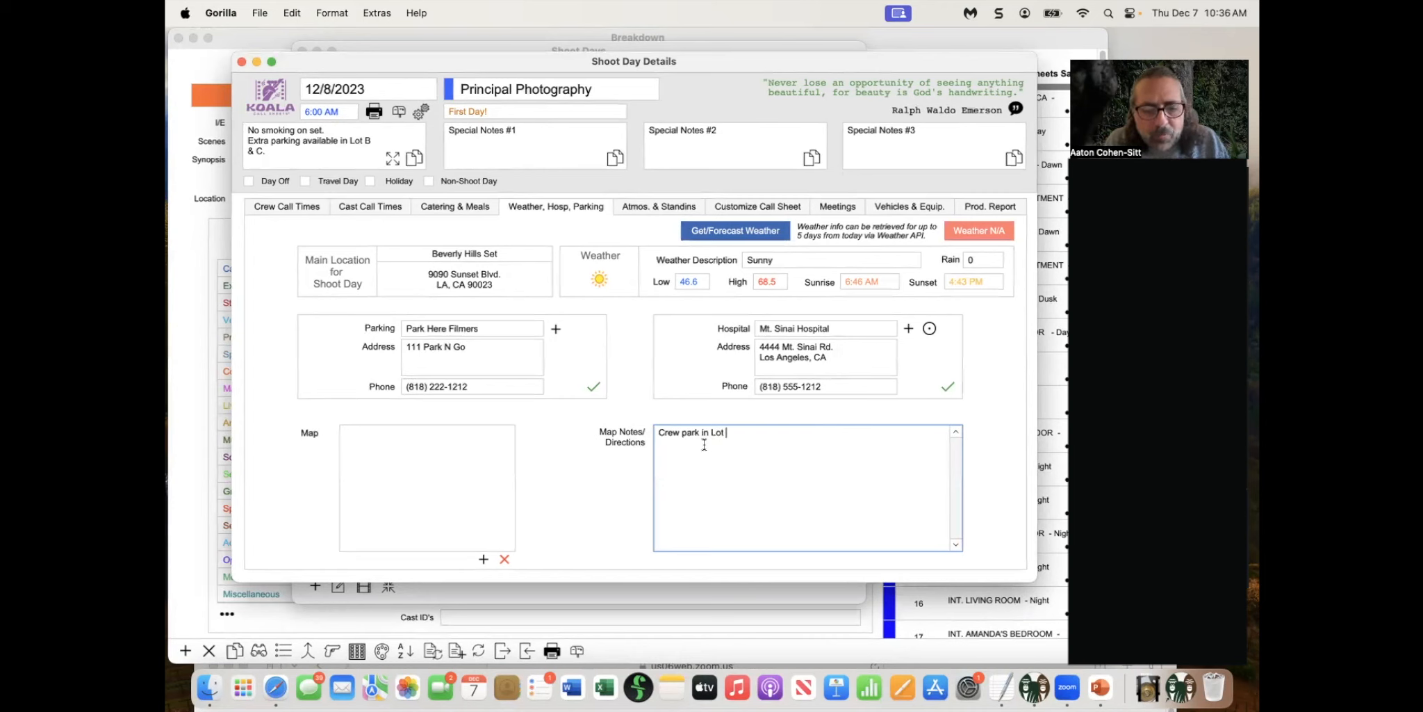
pyautogui.write('A. Cas')
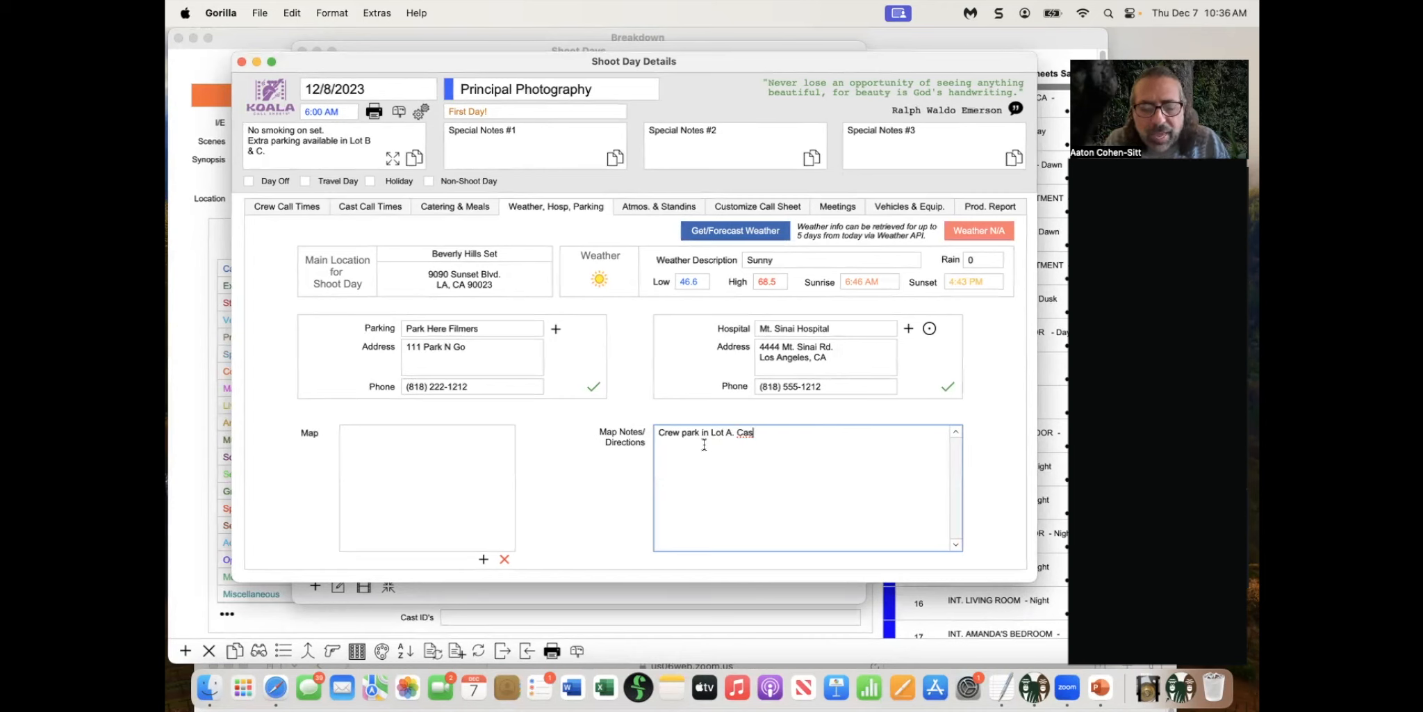
pyautogui.write('t will be ')
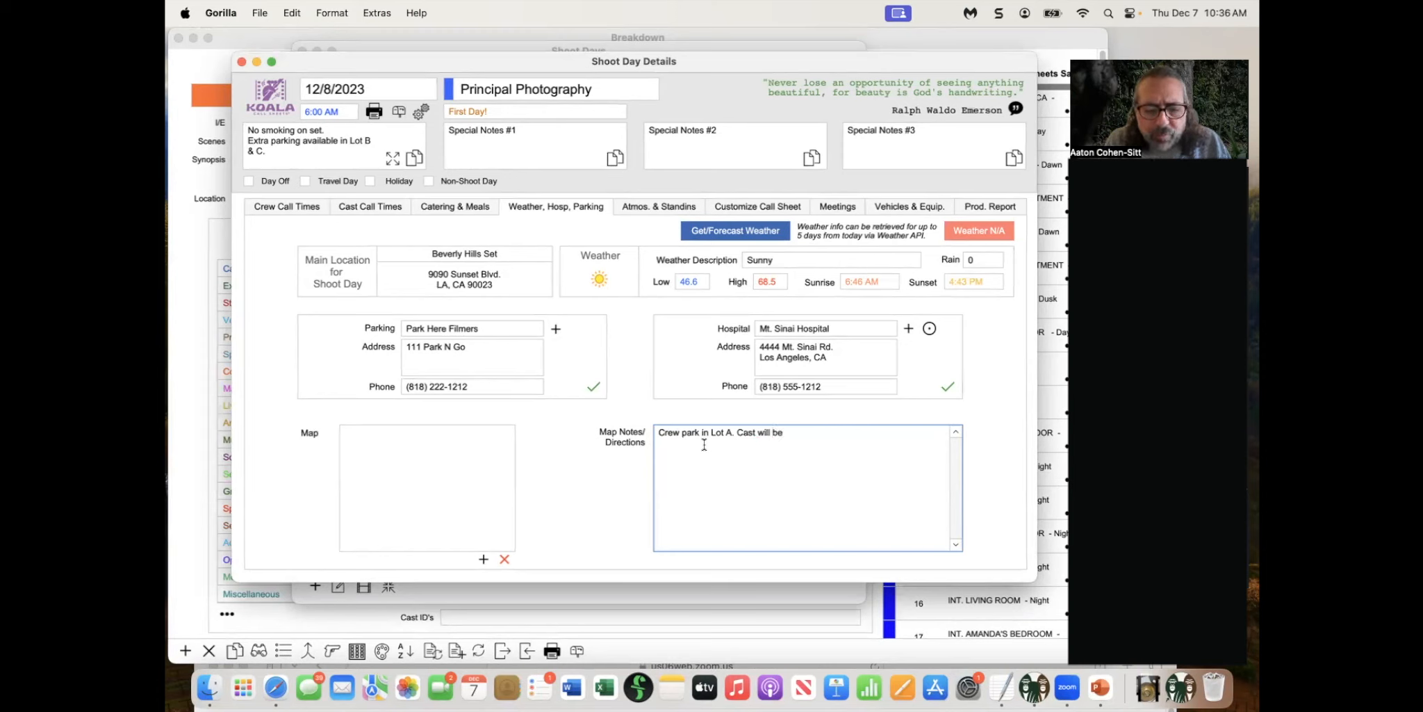
pyautogui.write('able')
pyautogui.press('BackSpace')
pyautogui.press('BackSpace')
pyautogui.press('BackSpace')
pyautogui.press('BackSpace')
pyautogui.press('BackSpace')
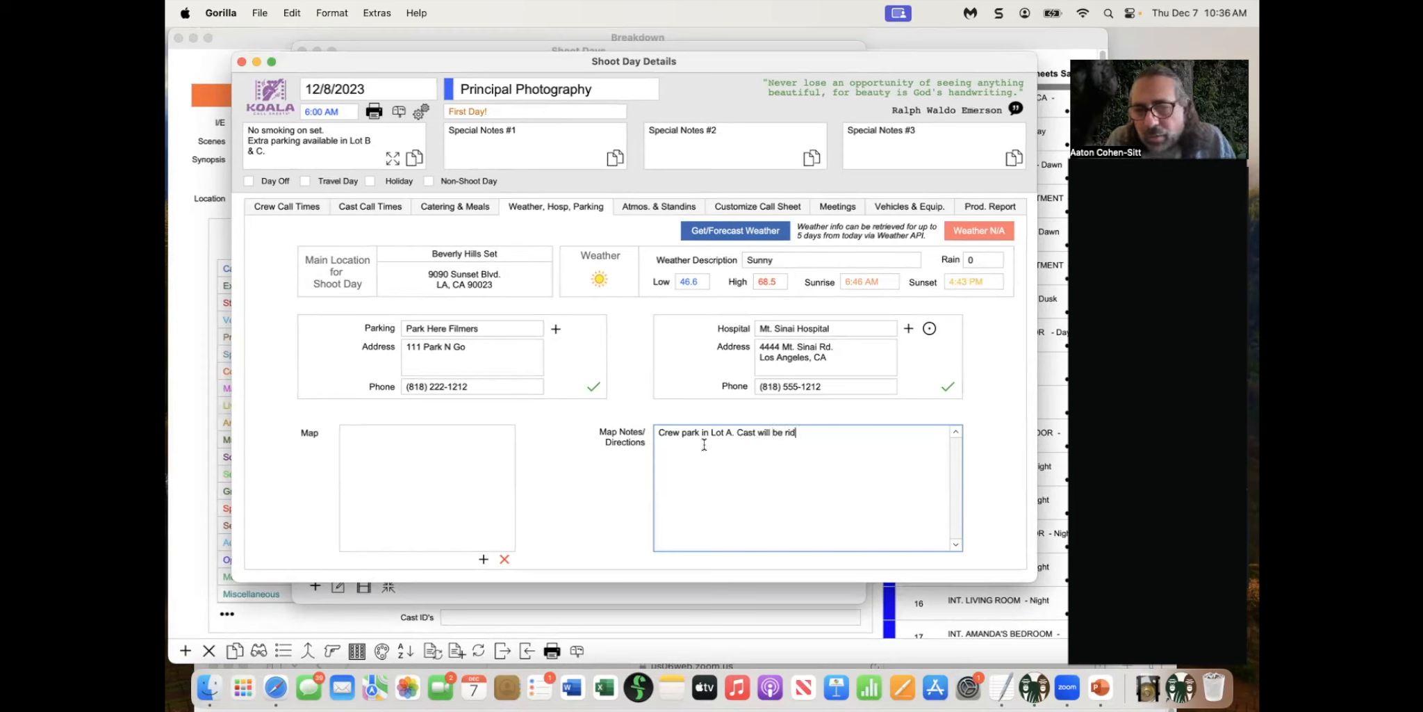
pyautogui.write('...')
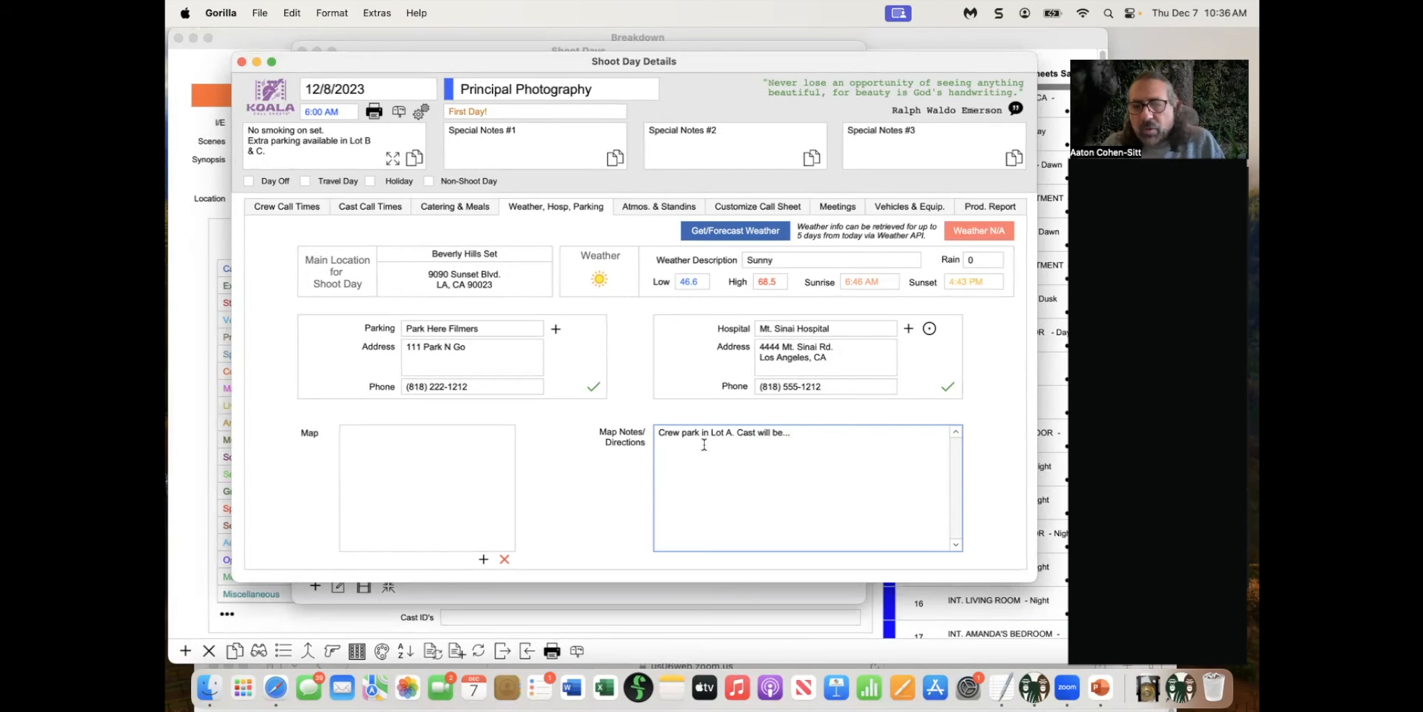
# Switch to PowerPoint, resume the slide show and advance to the Atmosphere & Standins slide, and return to Gorilla
pyautogui.press('super+Tab')
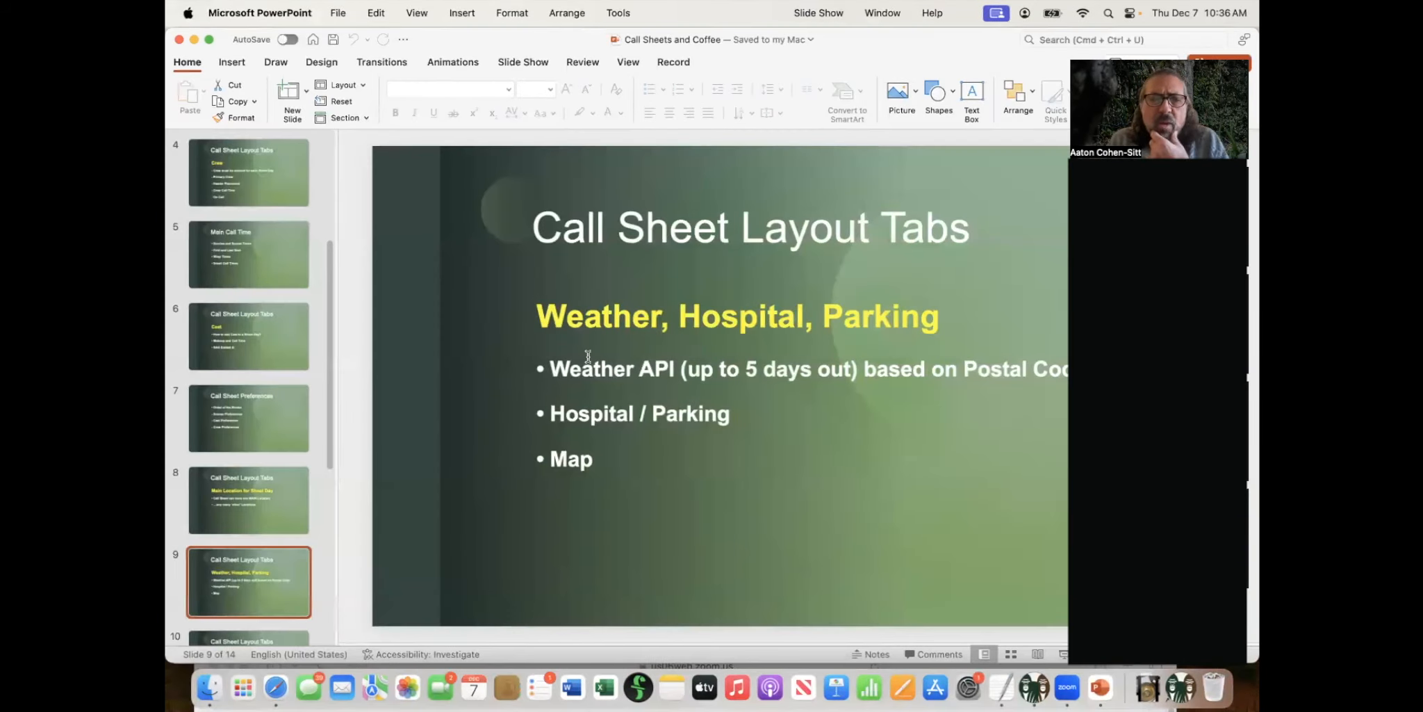
pyautogui.press('super+Tab')
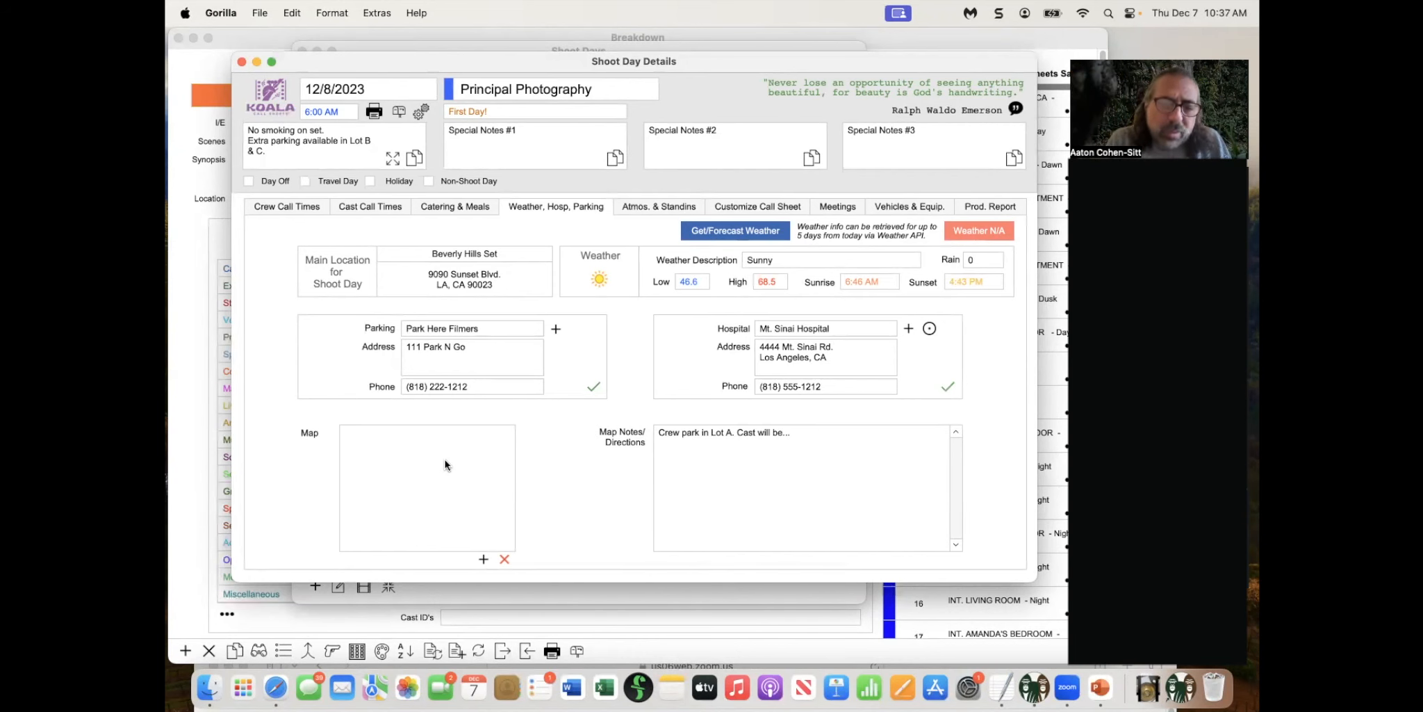
pyautogui.press('super+h')
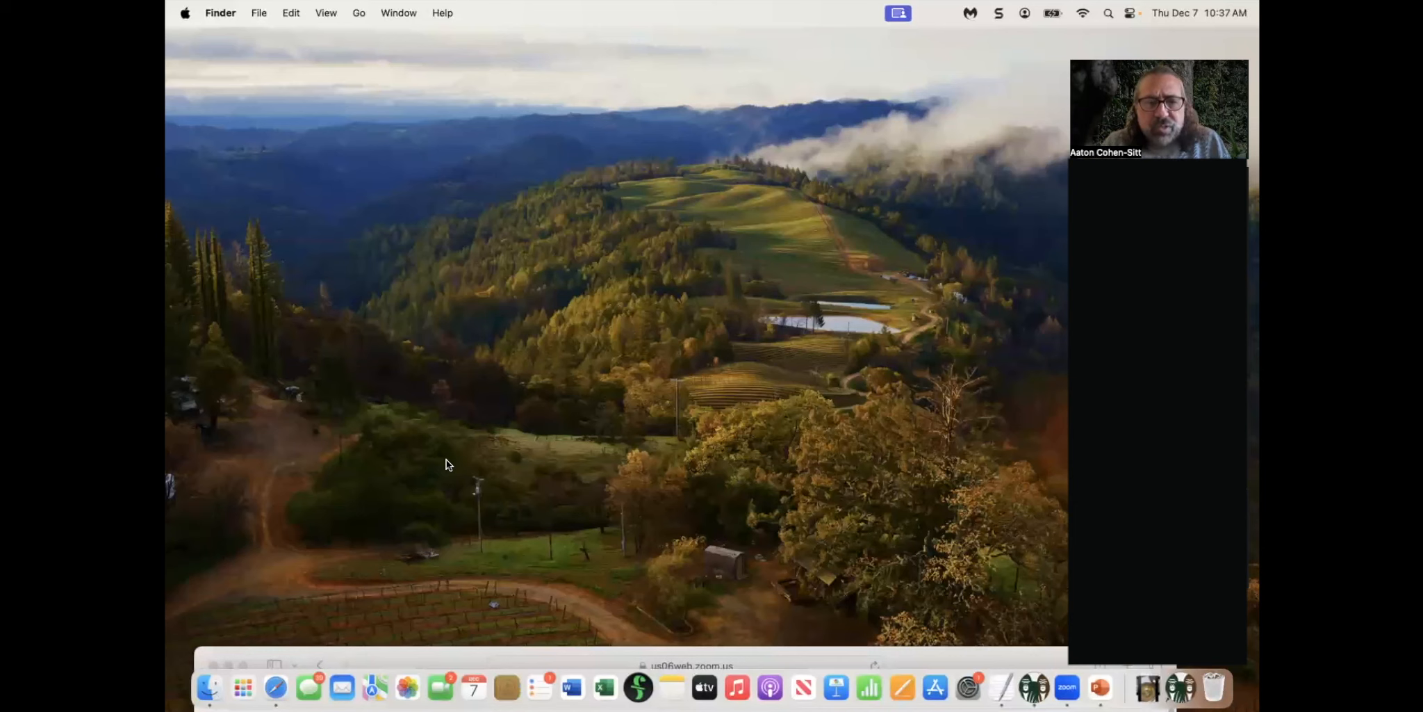
pyautogui.press('super+Tab')
pyautogui.click(669, 376)
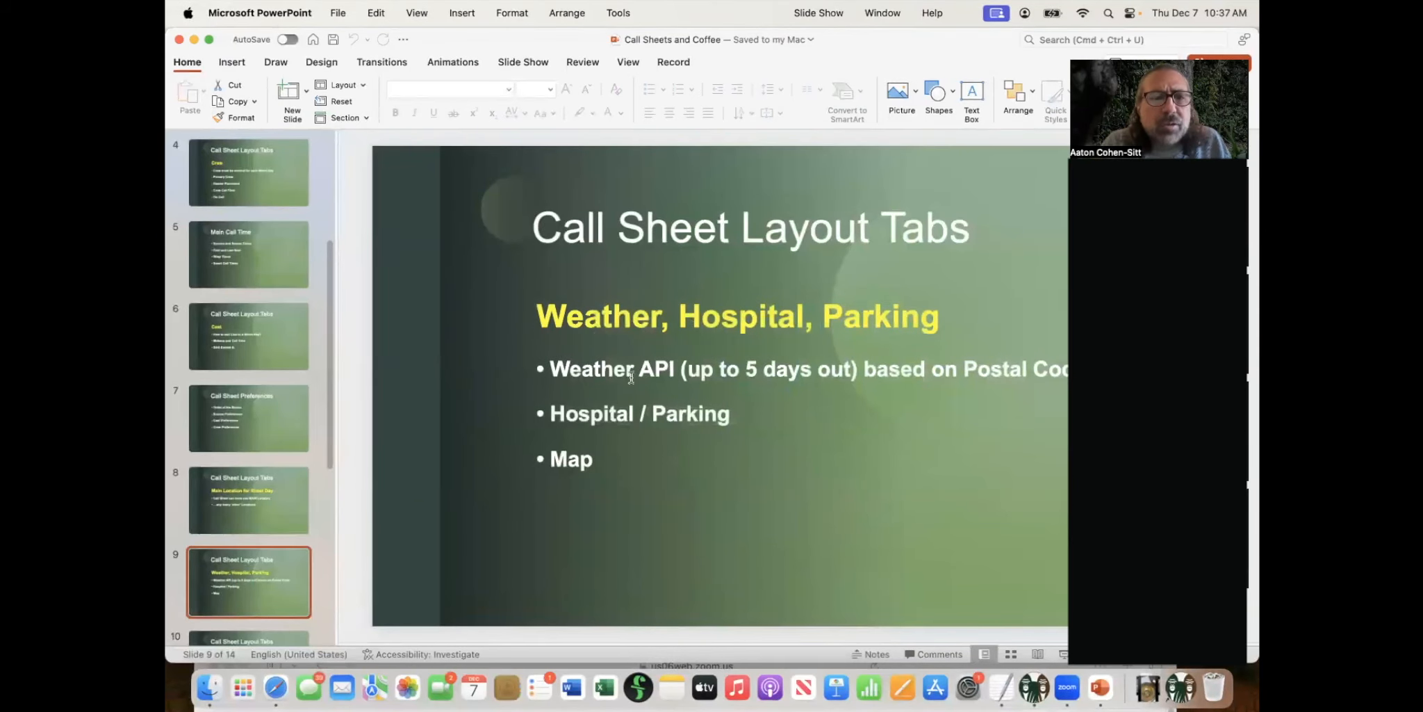
pyautogui.click(1063, 655)
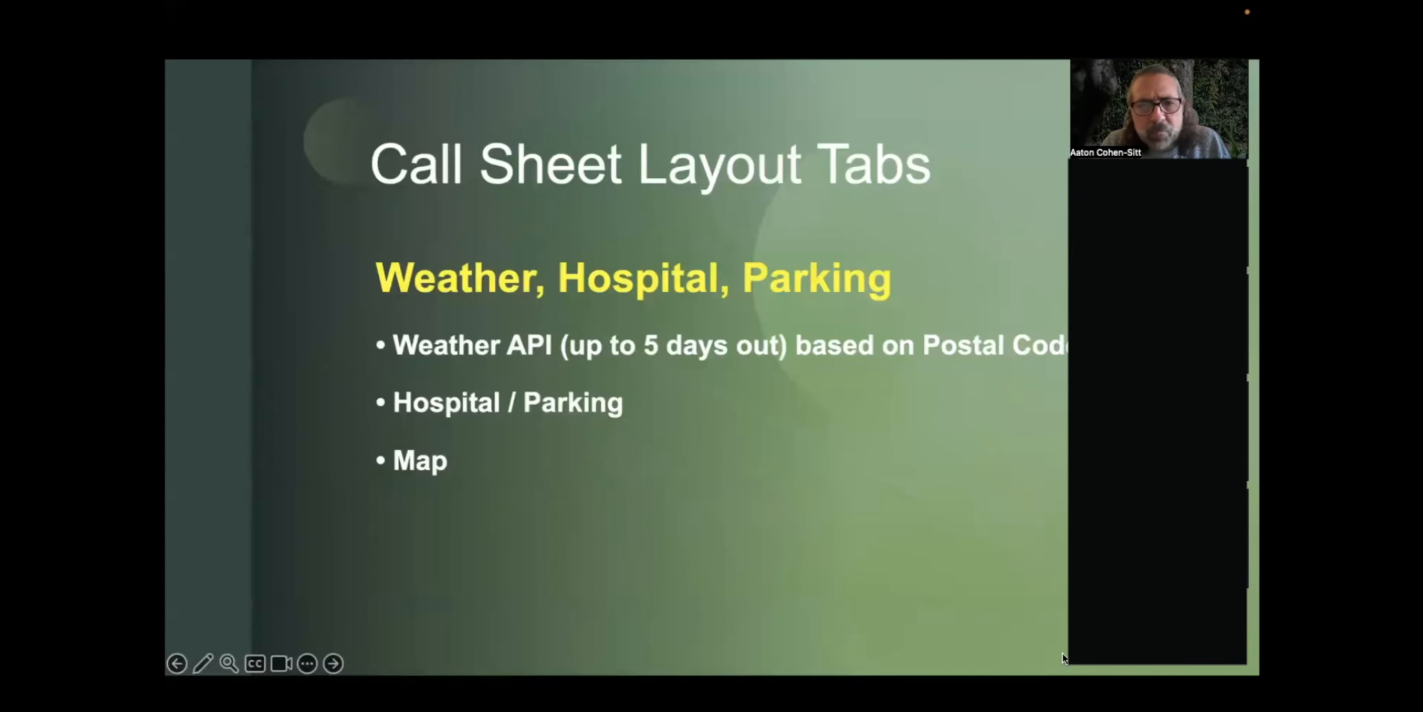
pyautogui.press('Right')
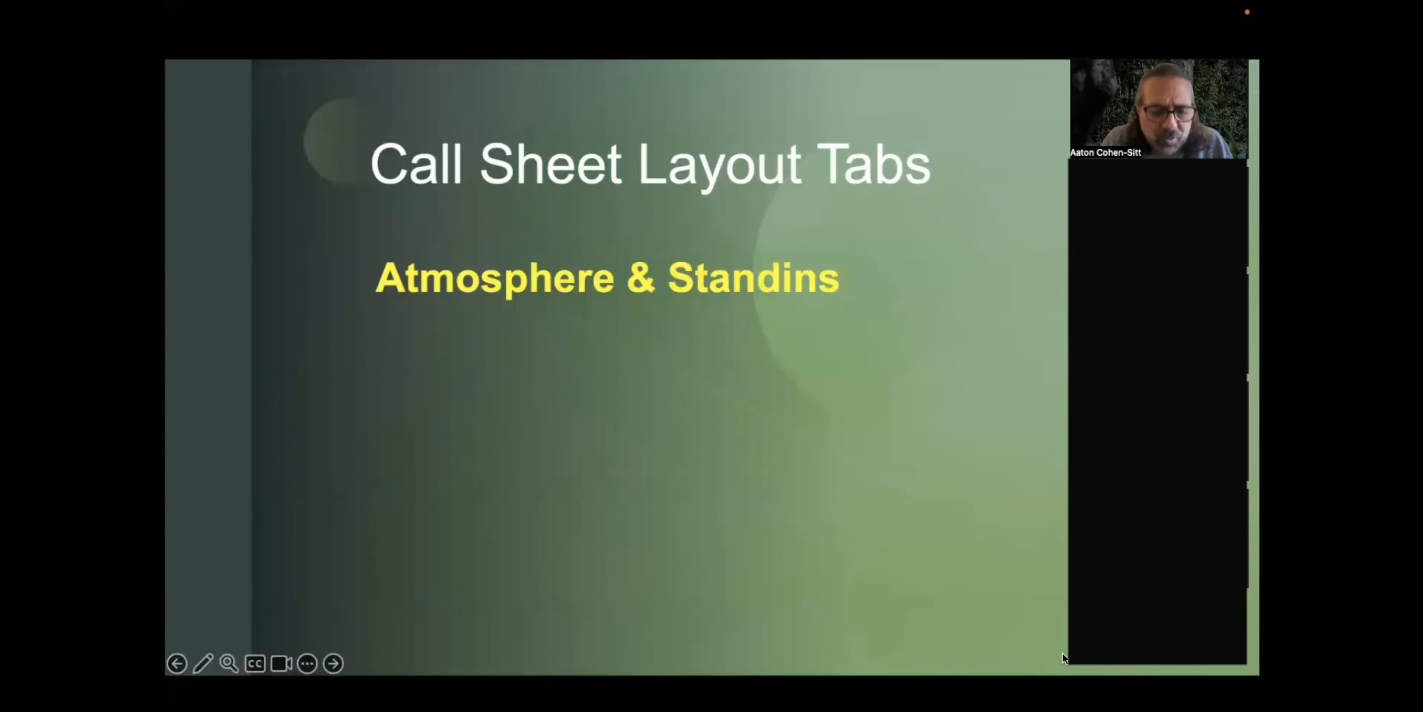
pyautogui.hotkey('ctrl', 'Left')
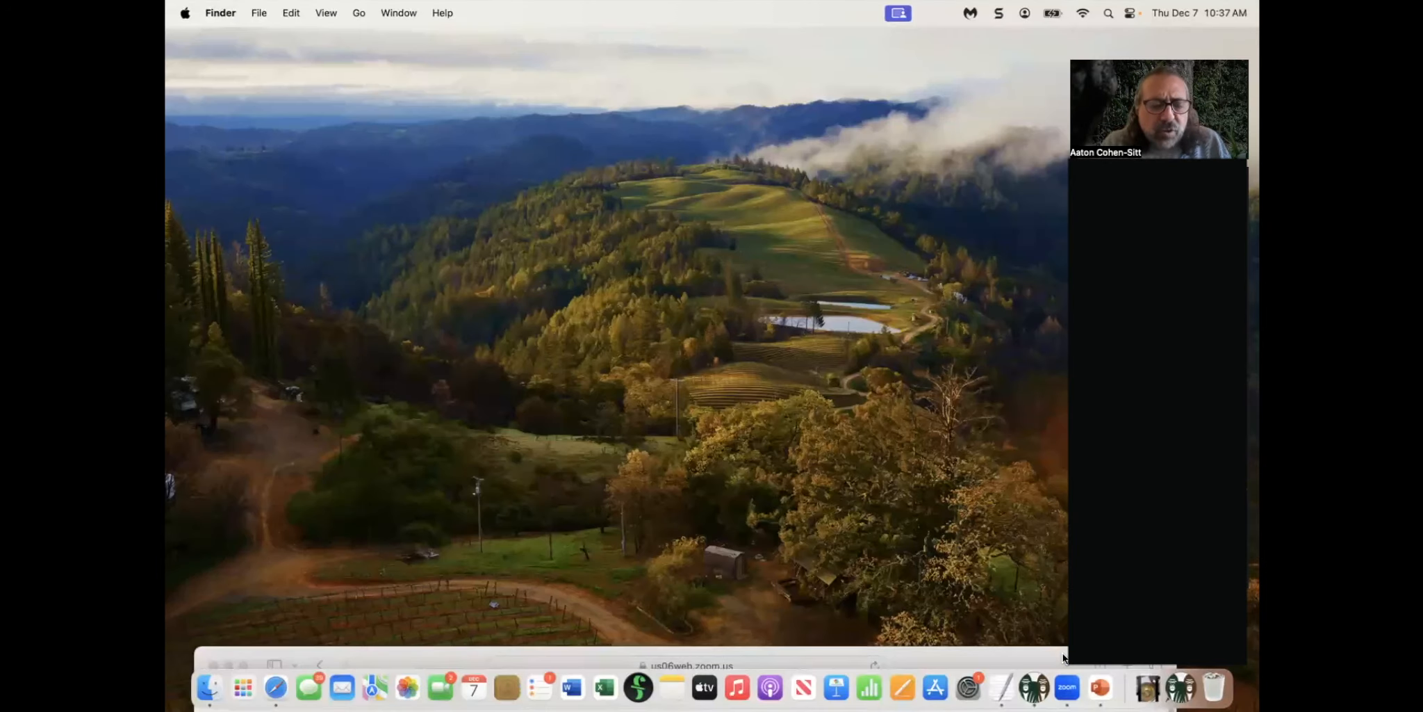
pyautogui.press('super+Tab')
pyautogui.press('super+Tab')
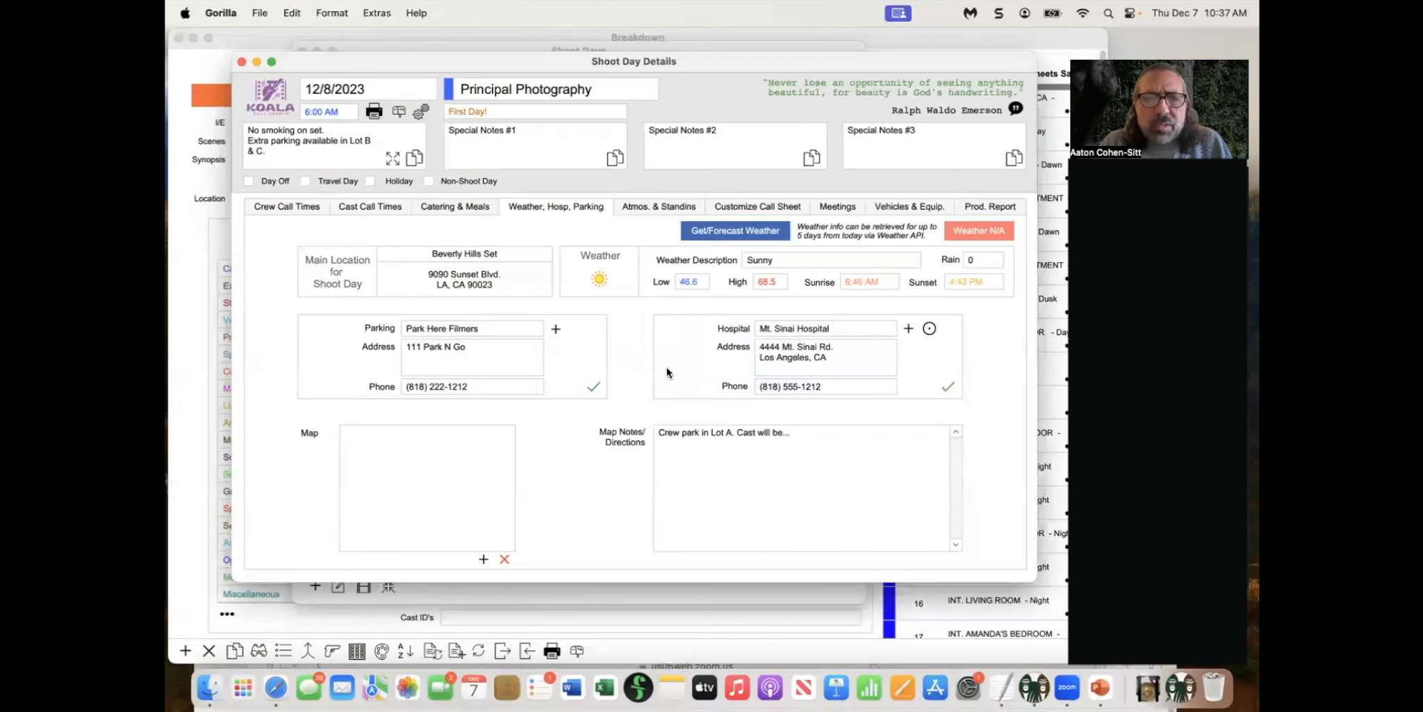
# Show the shoot day's atmosphere and stand-ins, and review the Atmosphere & Standins block choice in the call sheet preferences
pyautogui.click(651, 207)
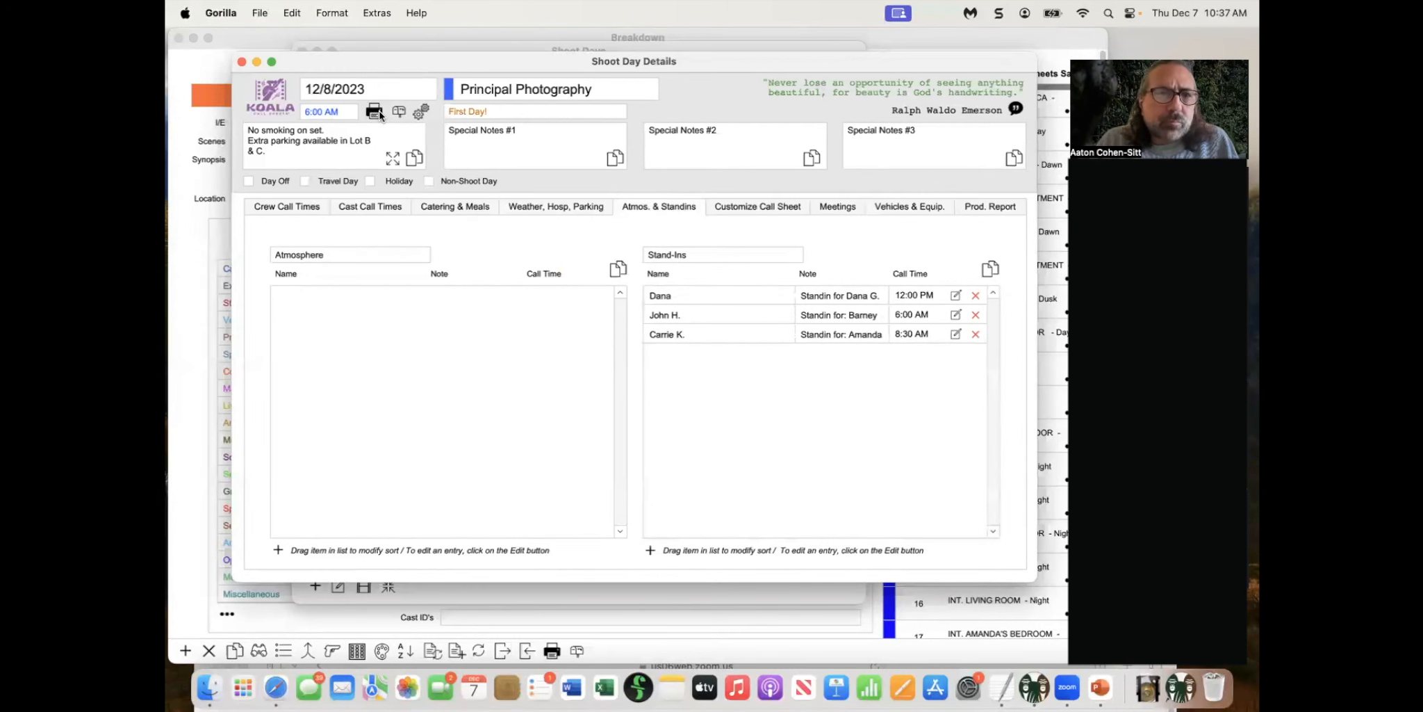
pyautogui.click(421, 111)
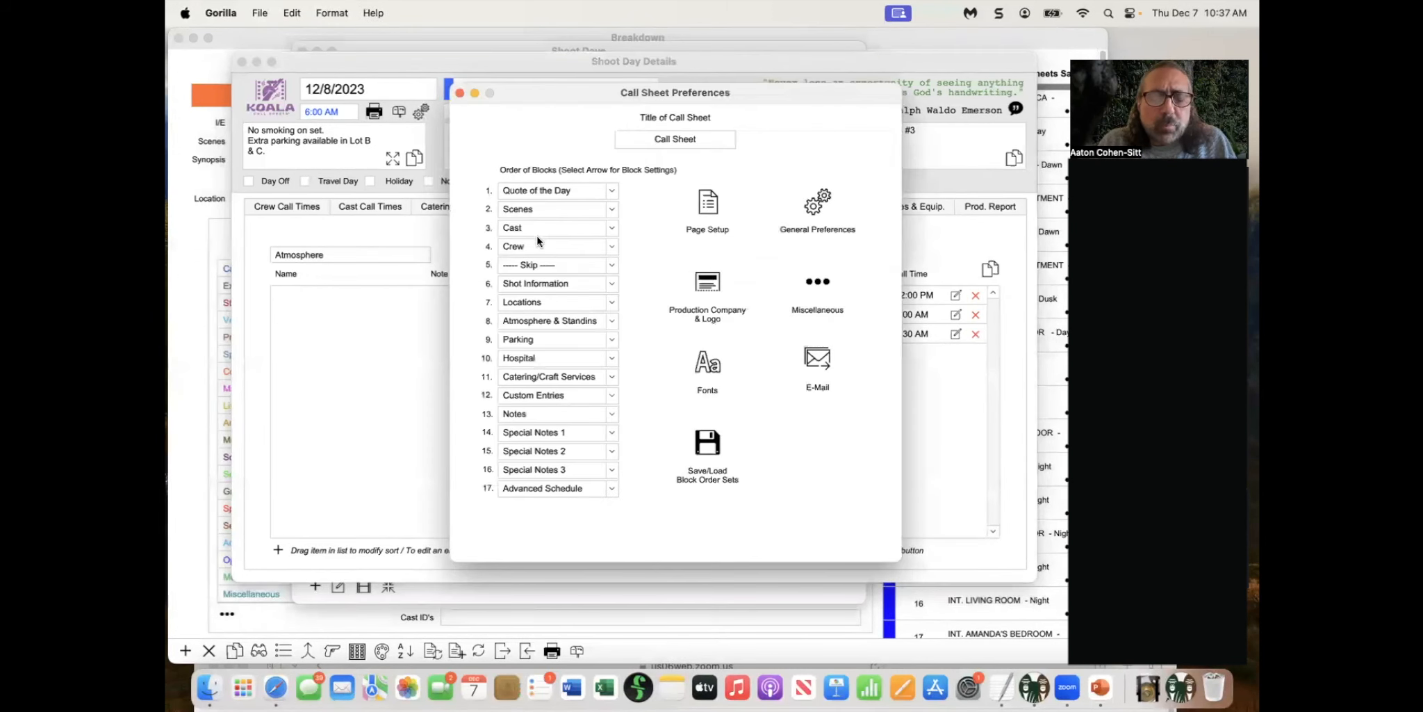
pyautogui.click(537, 324)
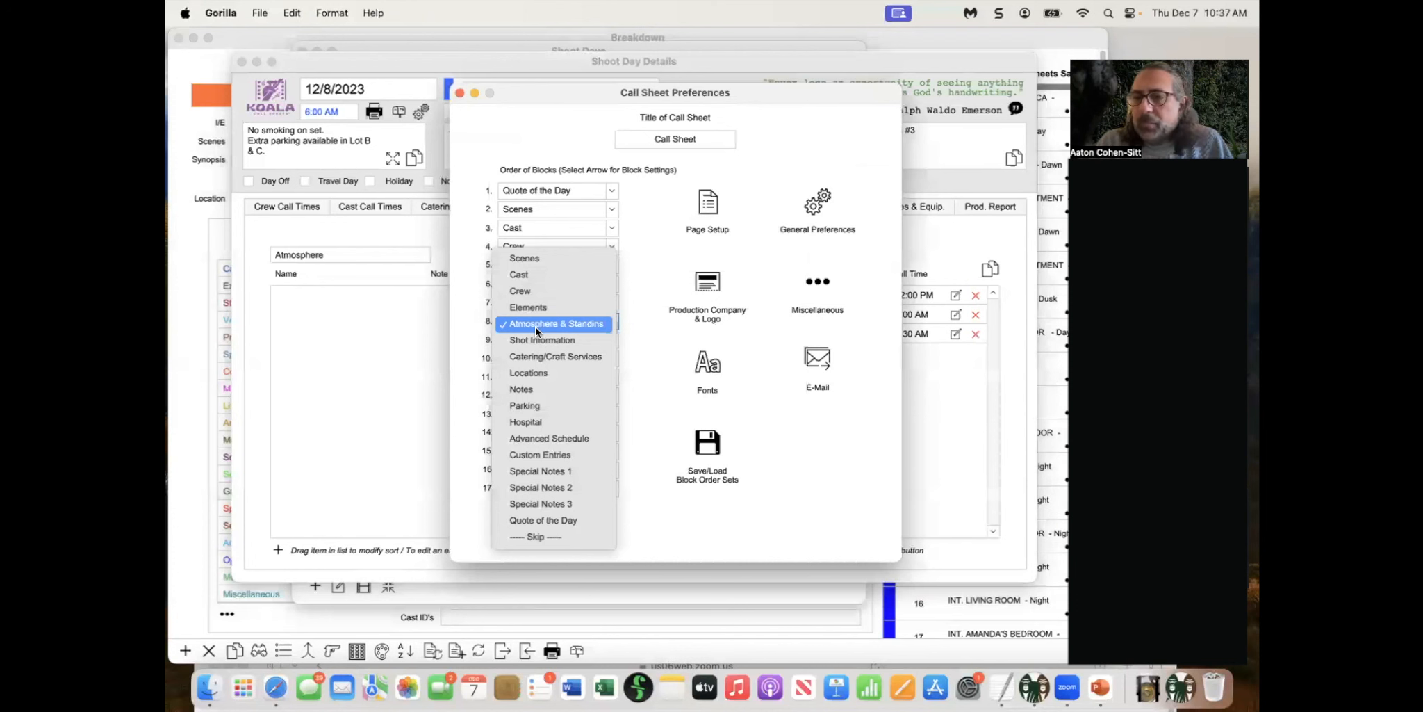
pyautogui.click(418, 332)
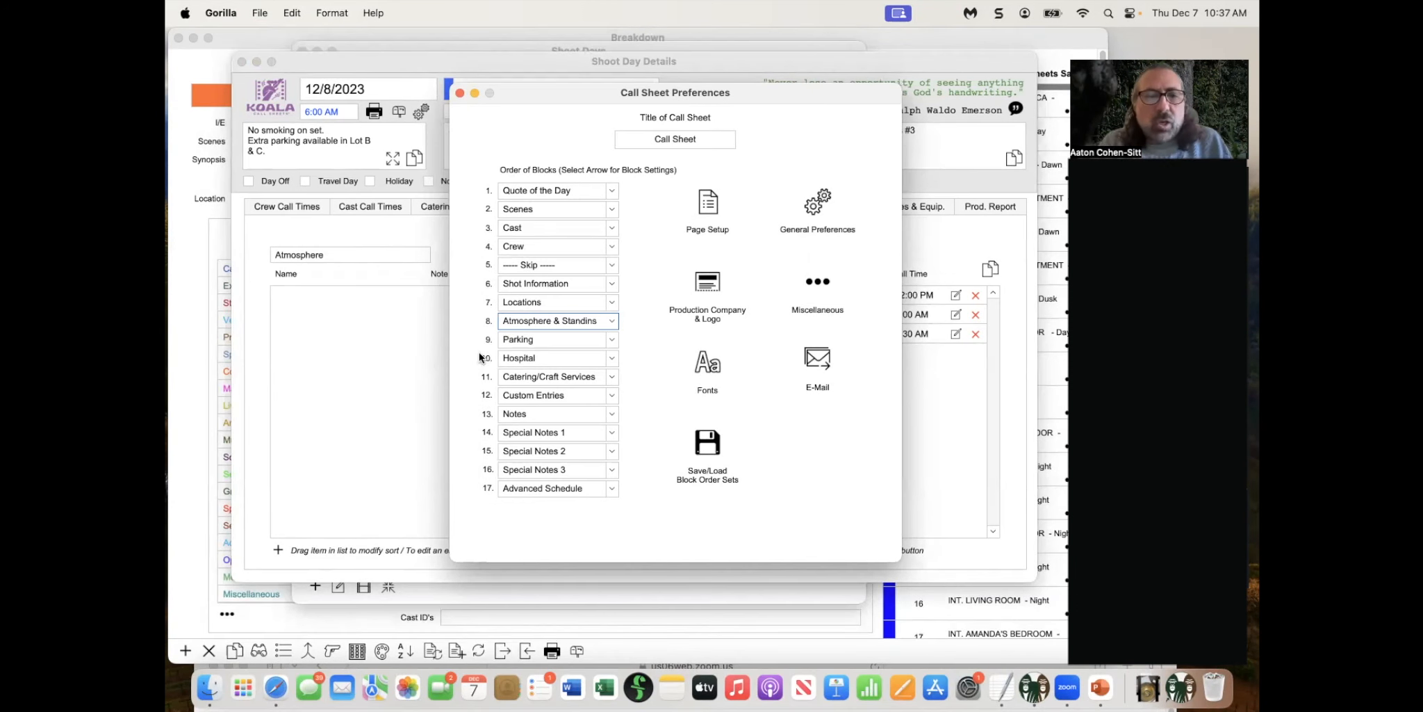
pyautogui.click(458, 91)
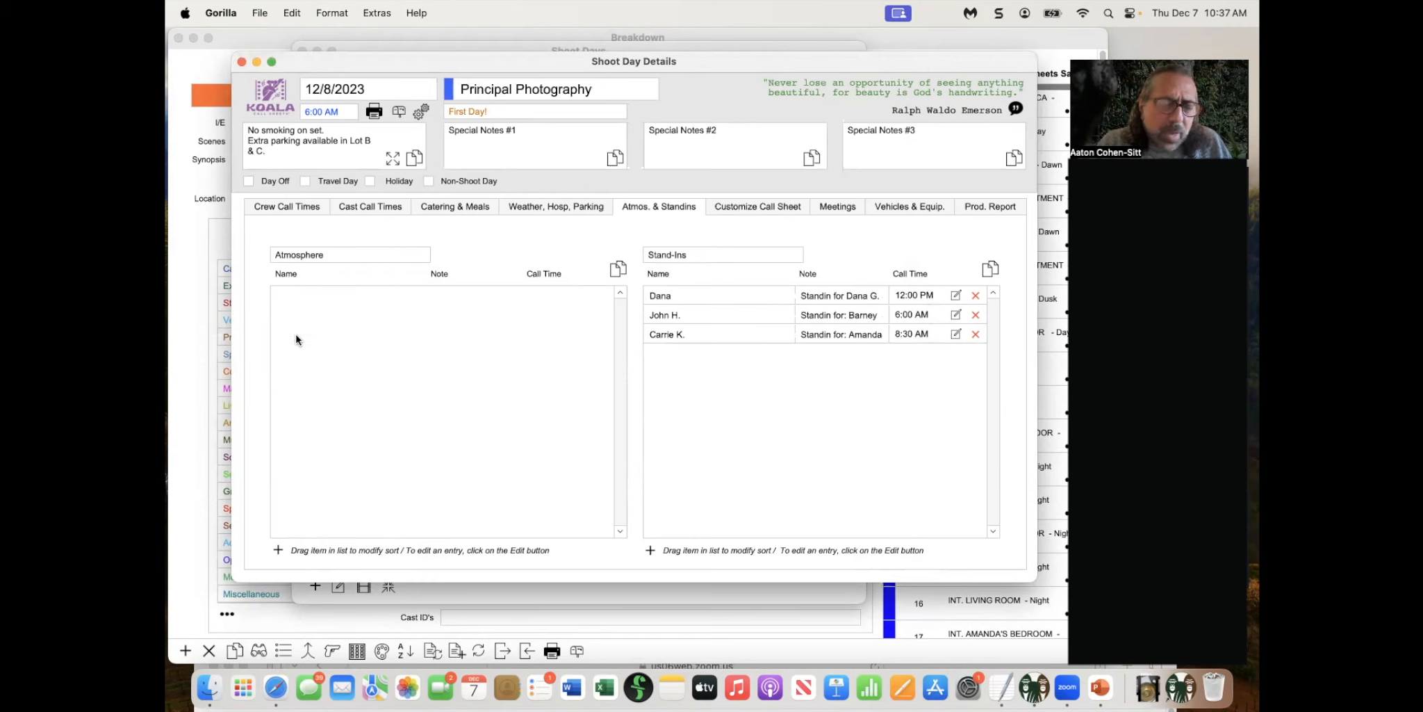
# Add an atmosphere entry named "Group of People" with a call time of 8:30 AM
pyautogui.click(278, 550)
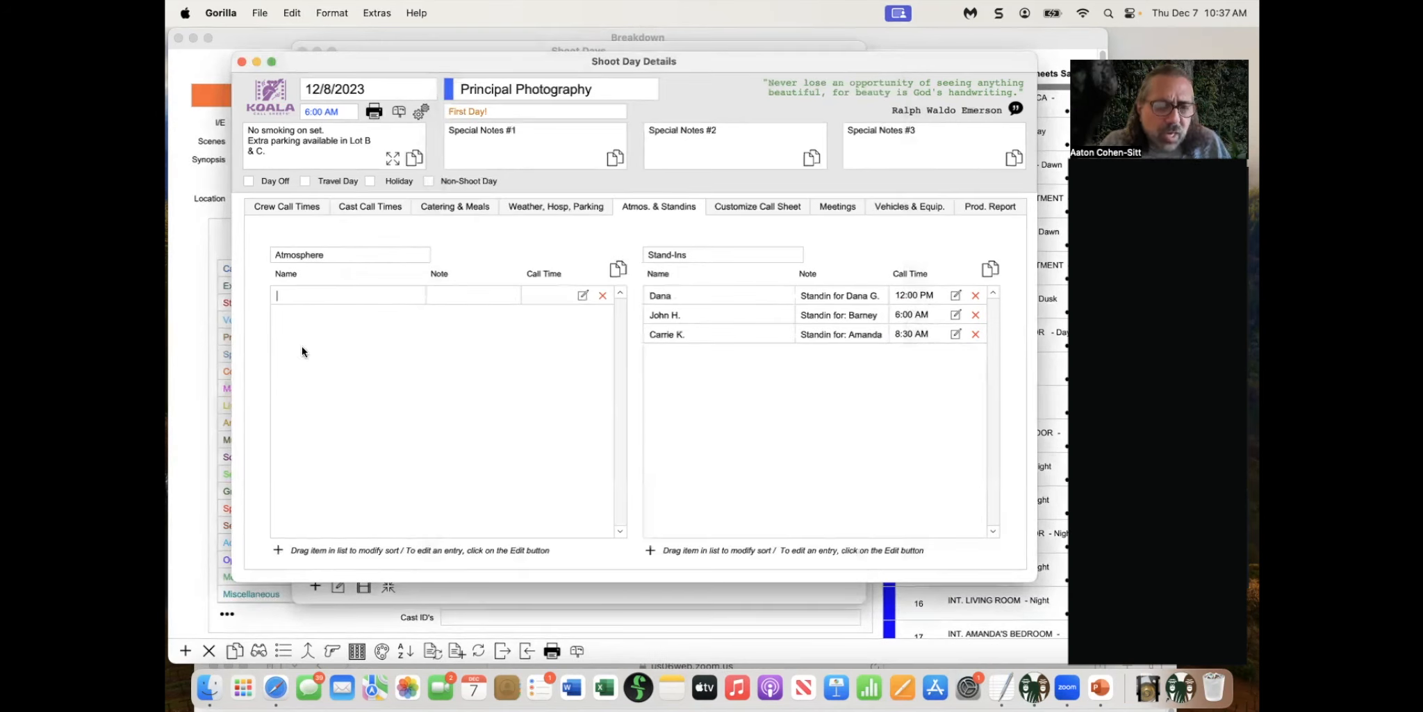
pyautogui.write('G')
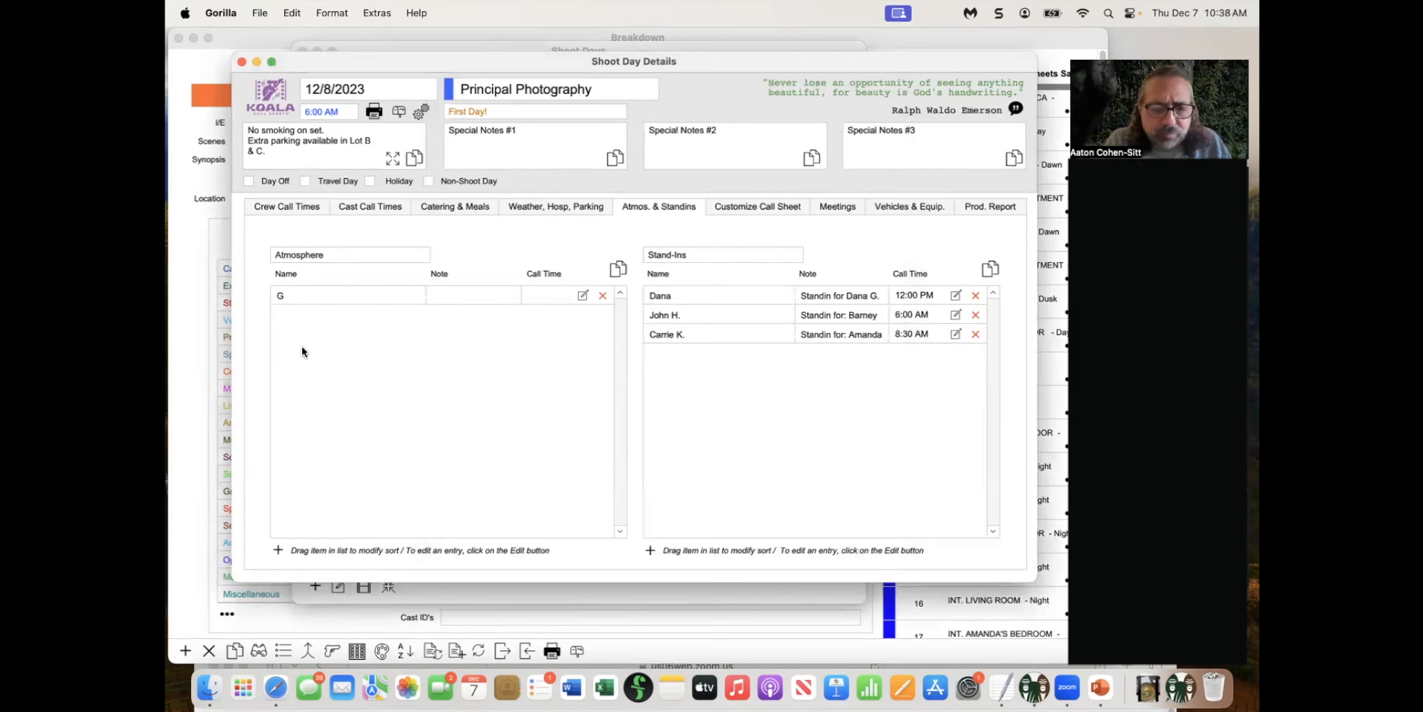
pyautogui.write('roup of Peopo')
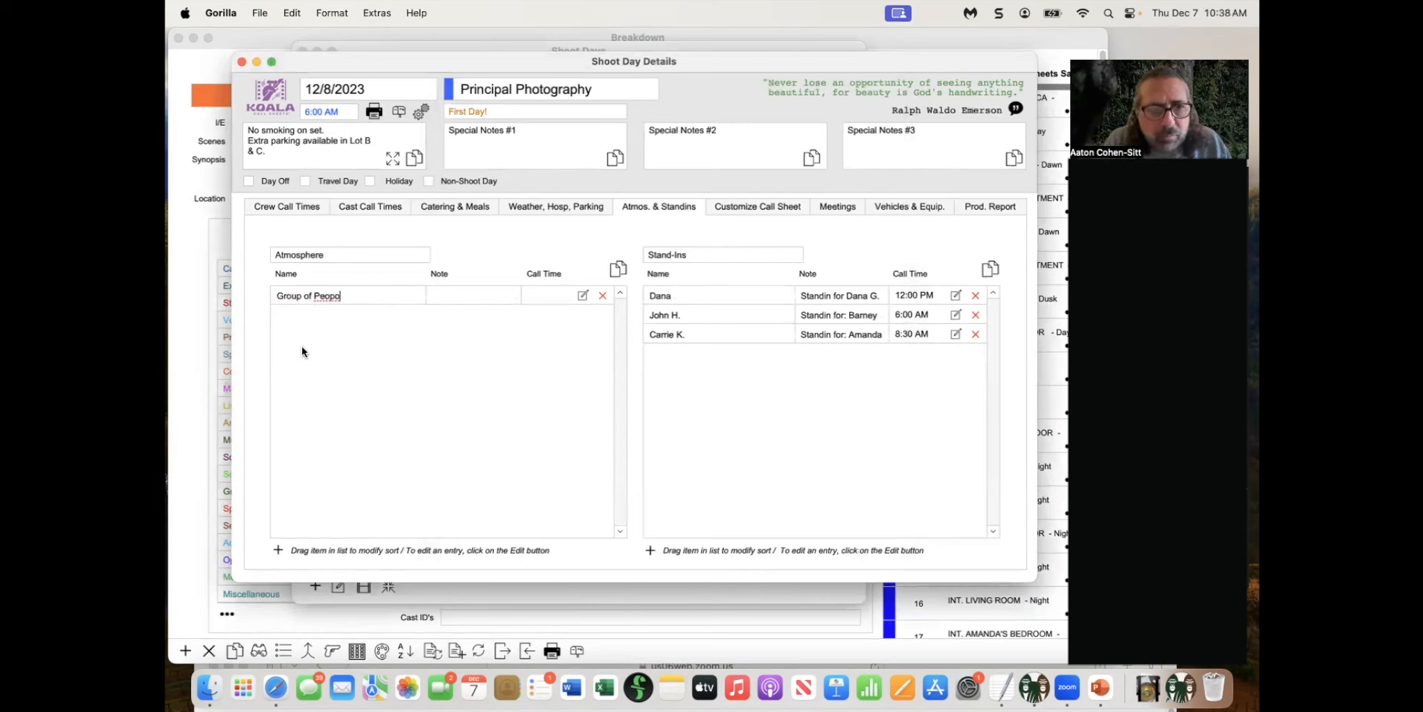
pyautogui.press('BackSpace')
pyautogui.write('le')
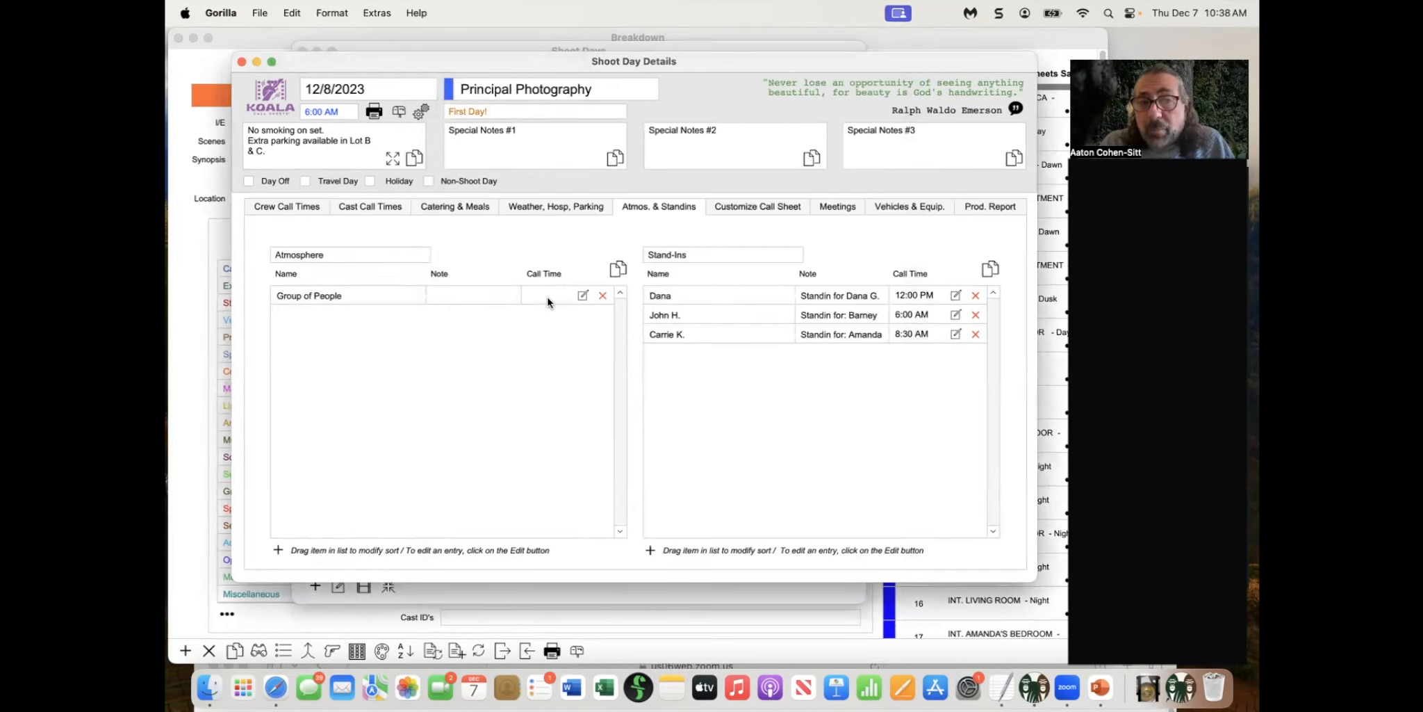
pyautogui.click(584, 296)
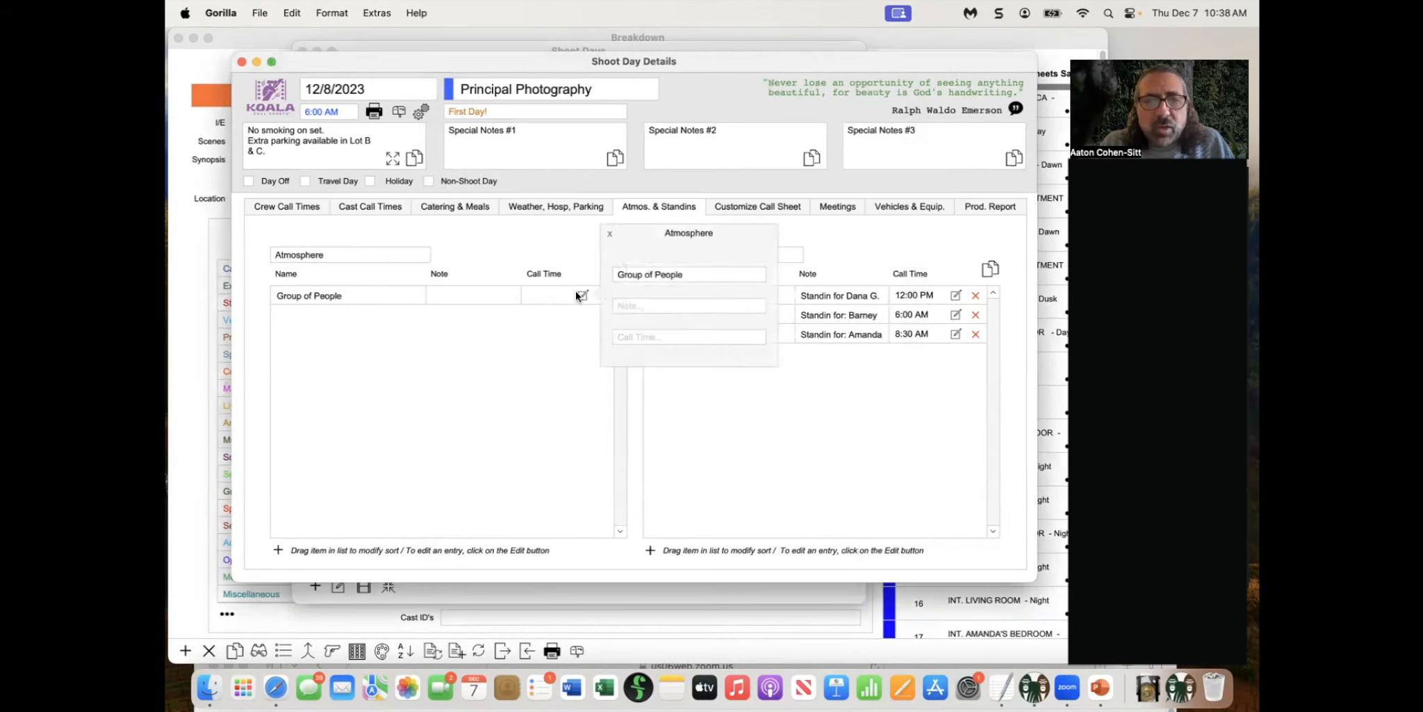
pyautogui.click(636, 337)
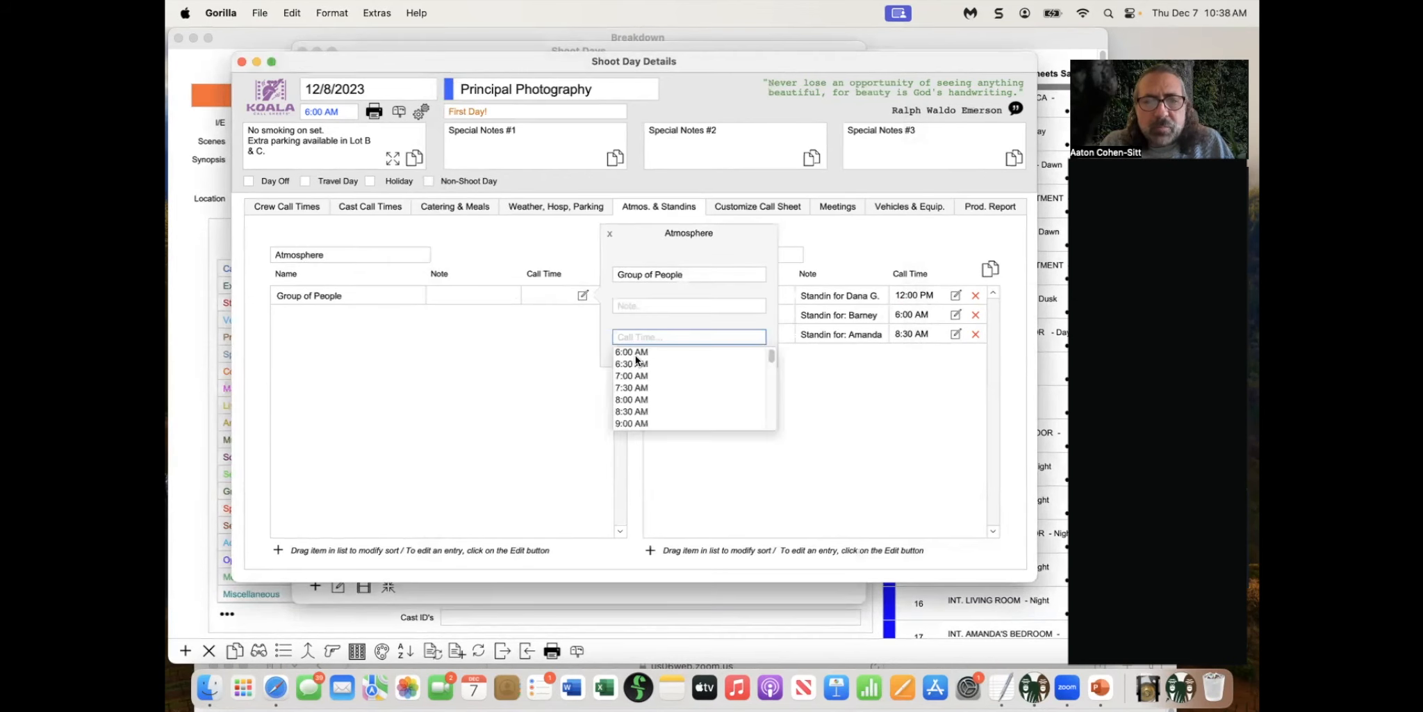
pyautogui.click(637, 416)
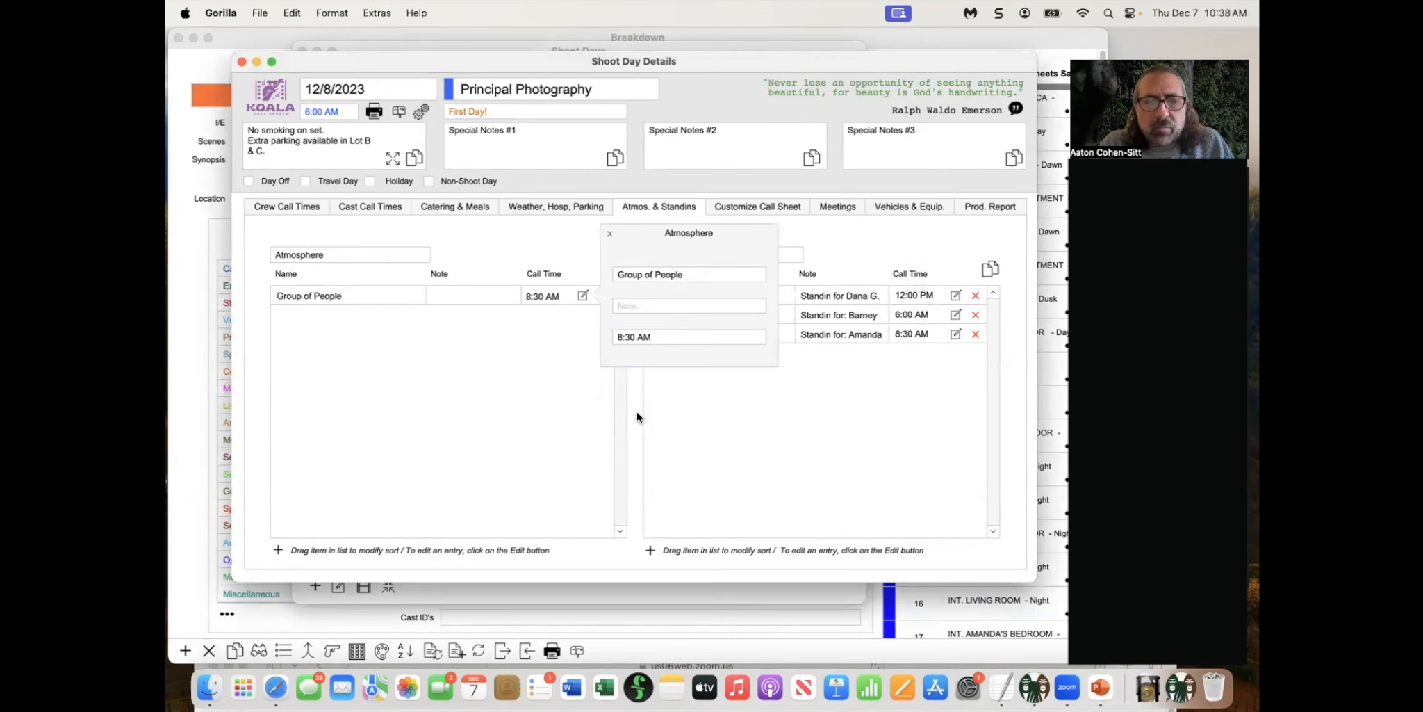
pyautogui.click(609, 233)
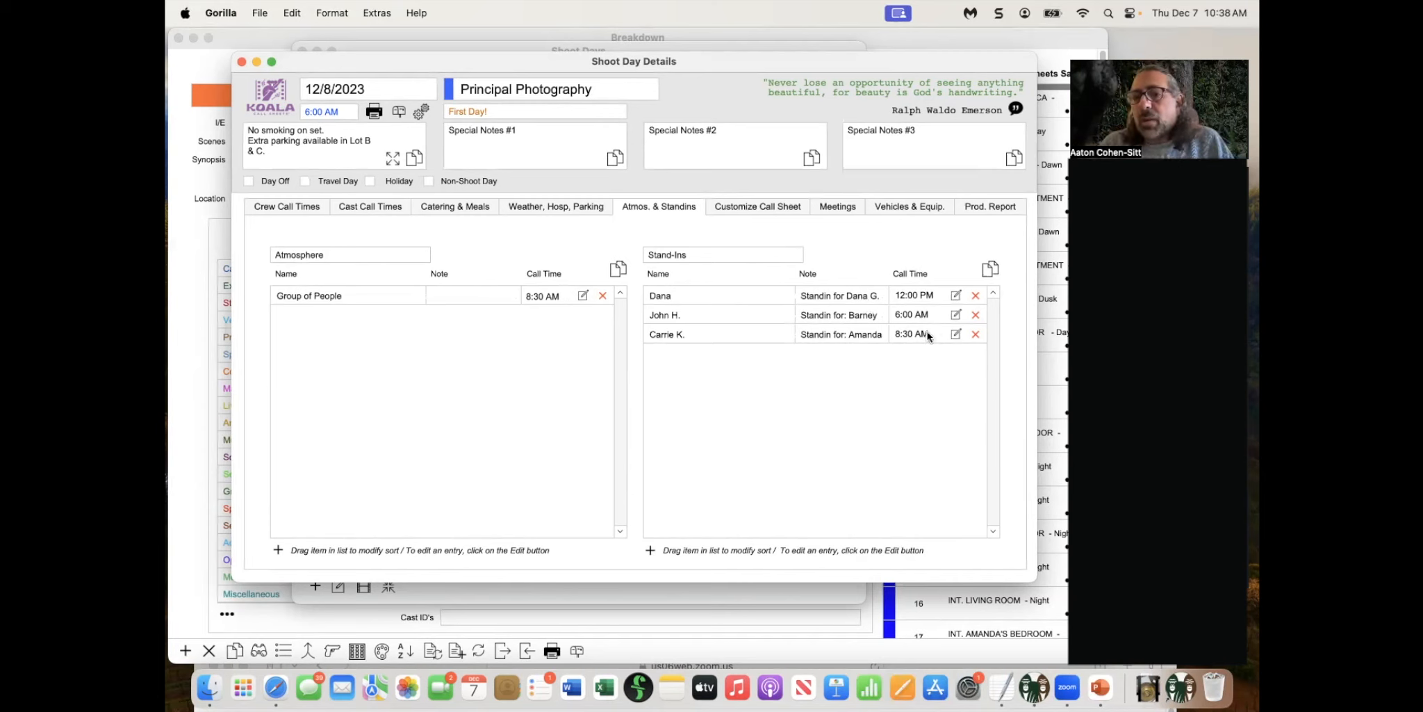
# Examine the shoot dates available for copying the Atmosphere and Stand-Ins lists, and dismiss the copy options
pyautogui.click(619, 267)
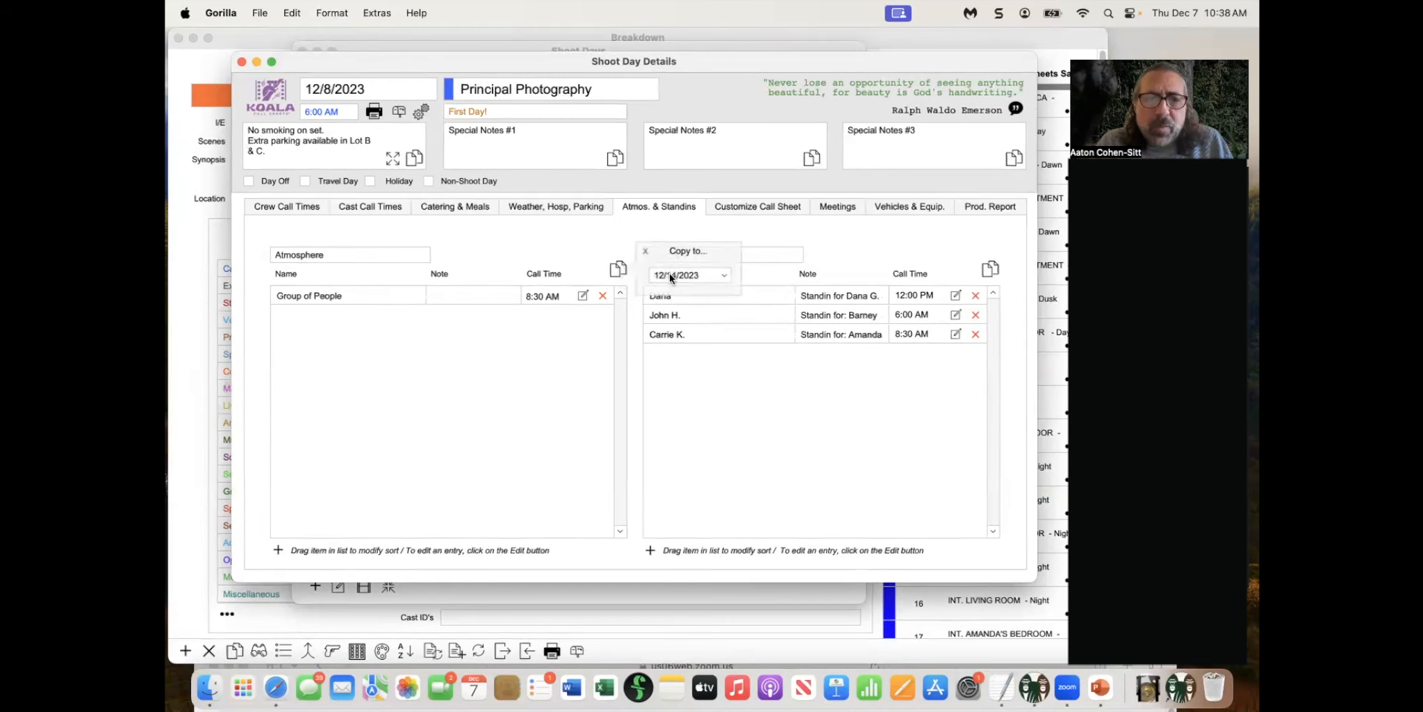
pyautogui.click(677, 274)
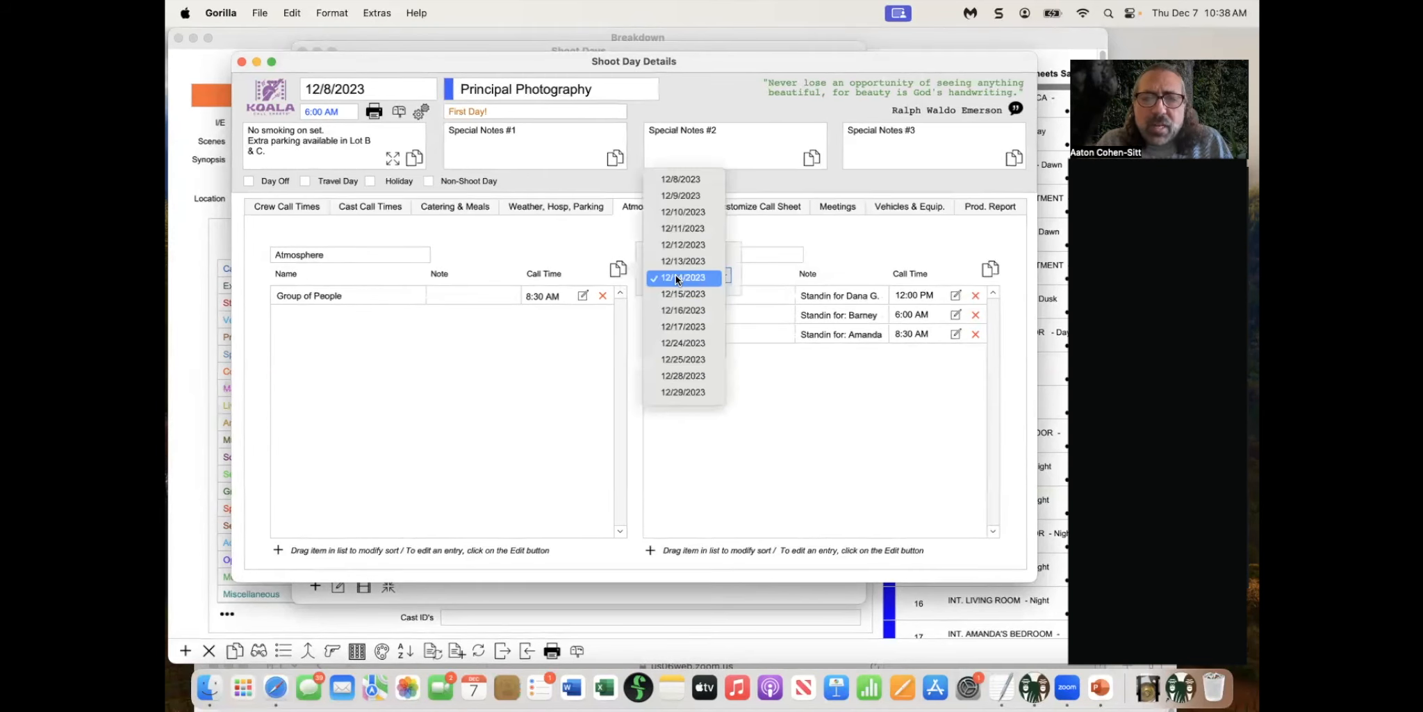
pyautogui.click(686, 196)
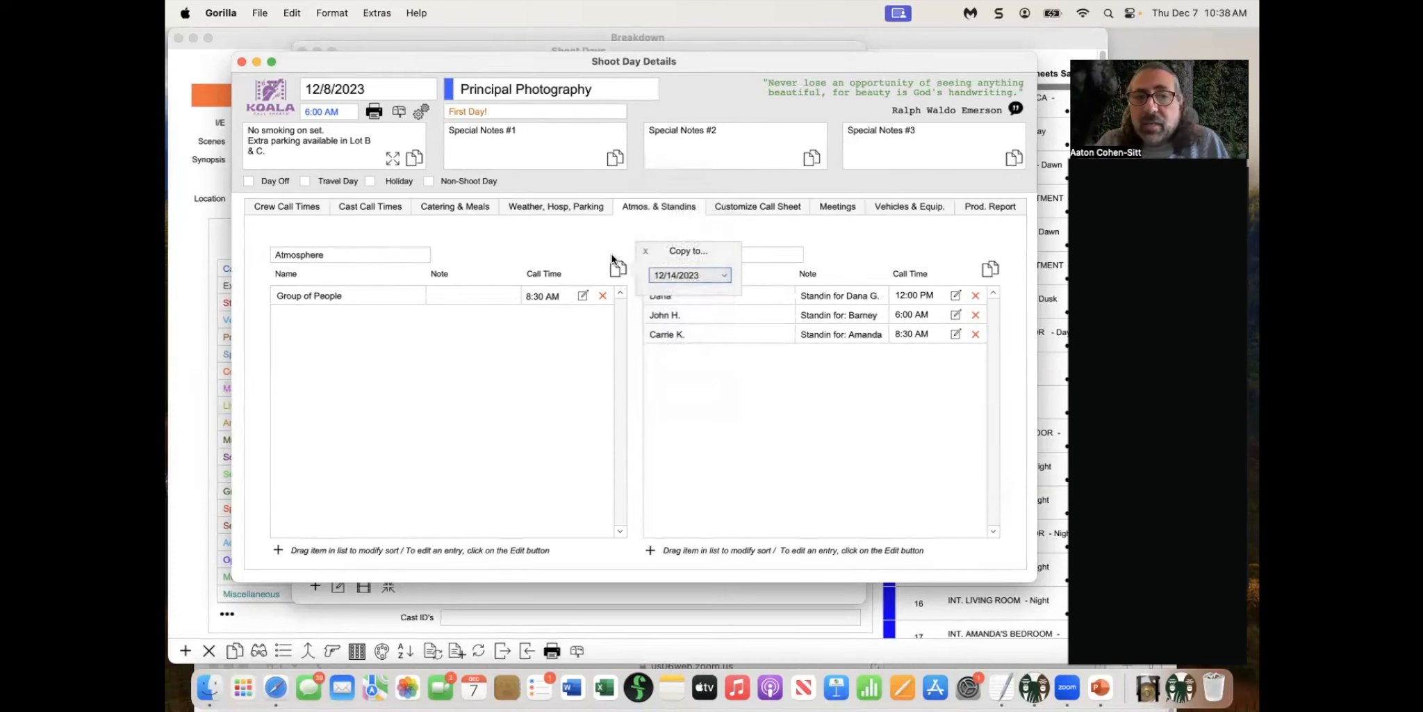
pyautogui.click(991, 267)
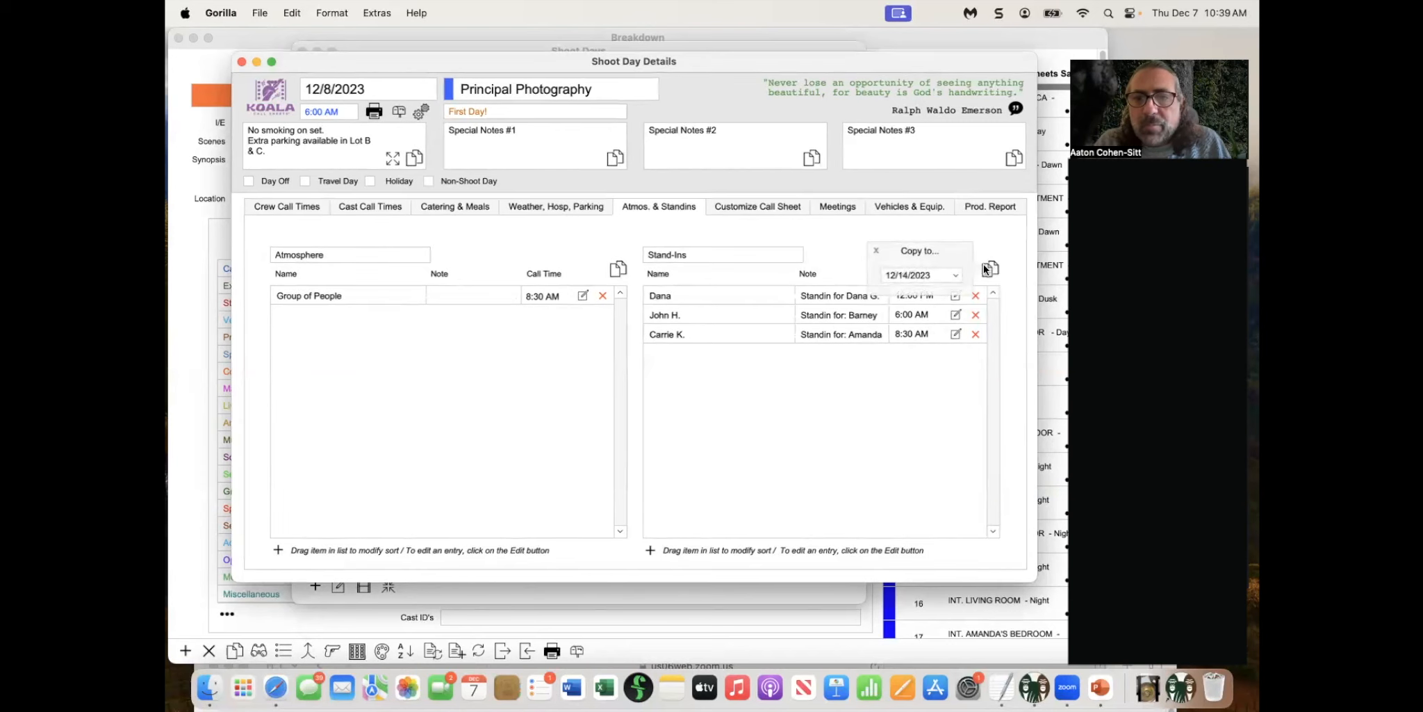
pyautogui.click(919, 274)
pyautogui.click(846, 248)
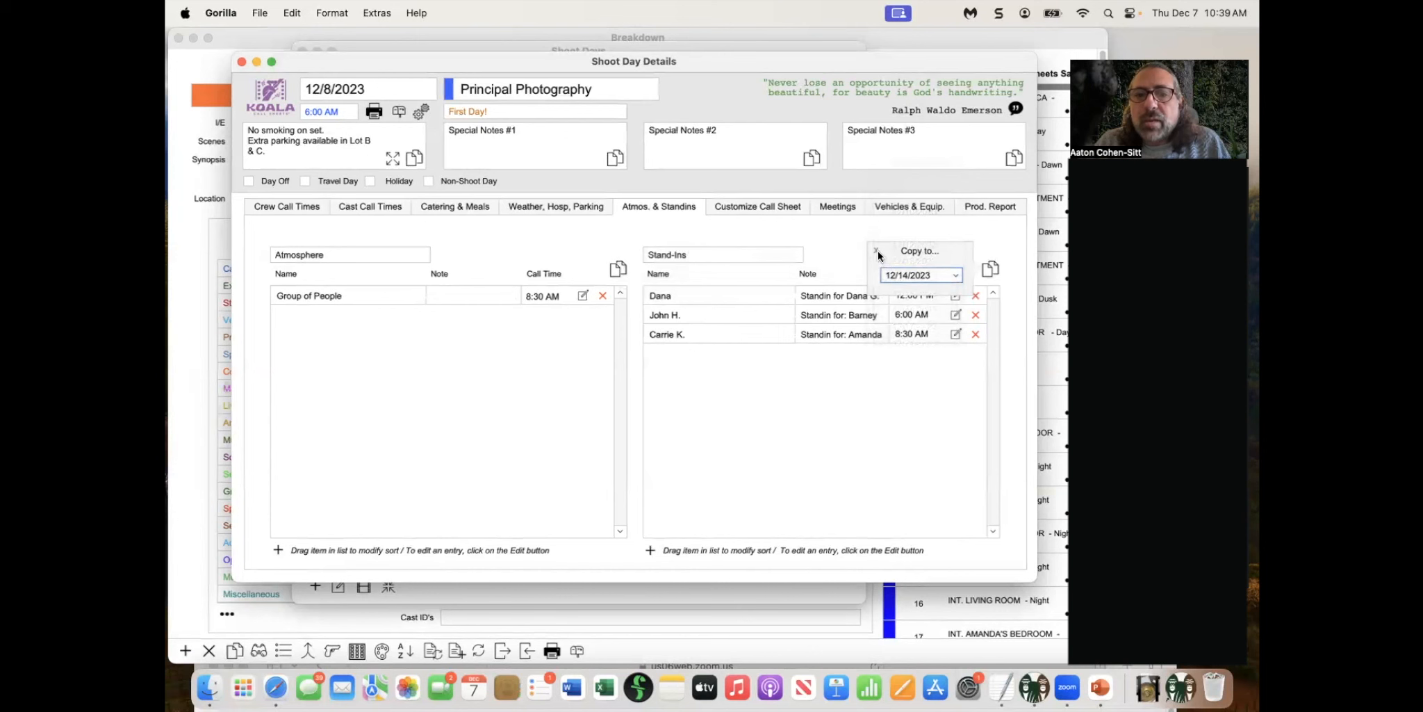
pyautogui.click(877, 250)
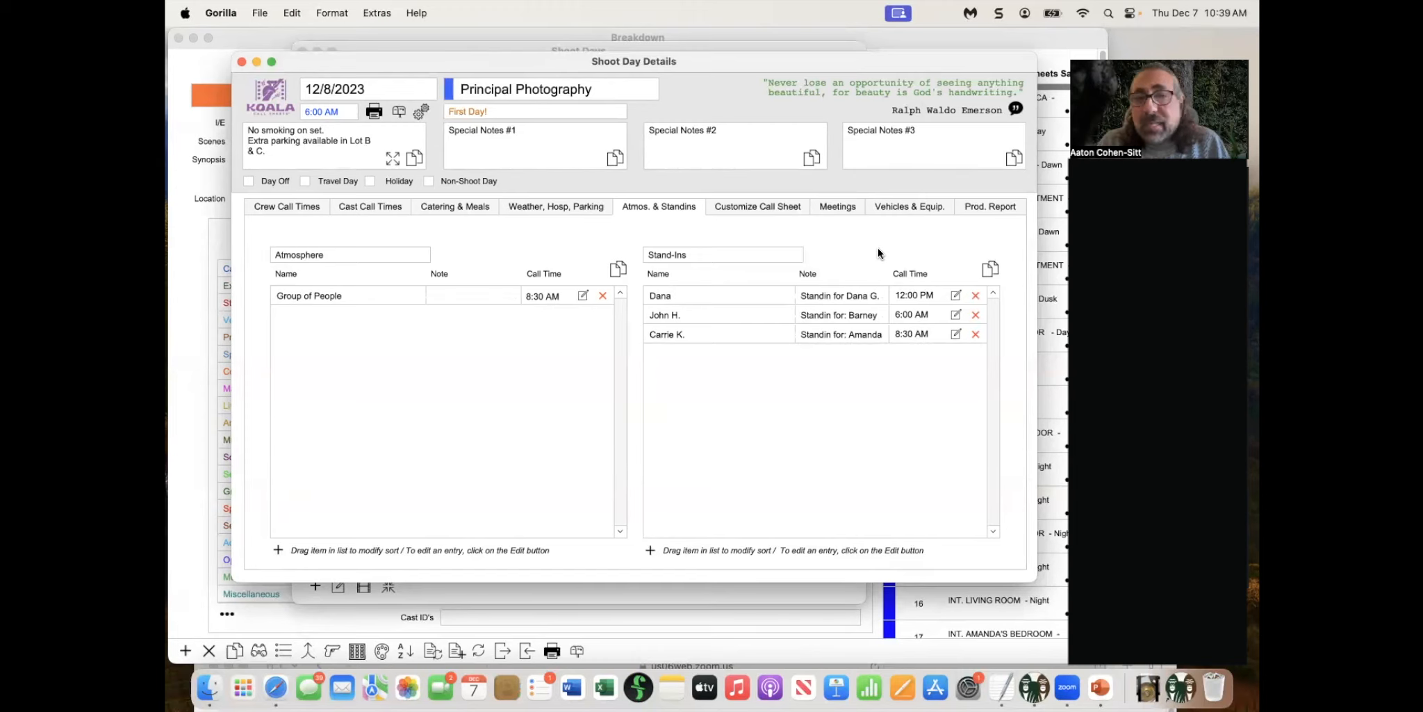
# Switch to PowerPoint, advance the slide show to the Customize Call Sheet slide, and return to Gorilla
pyautogui.press('super+Tab')
pyautogui.press('super+Tab')
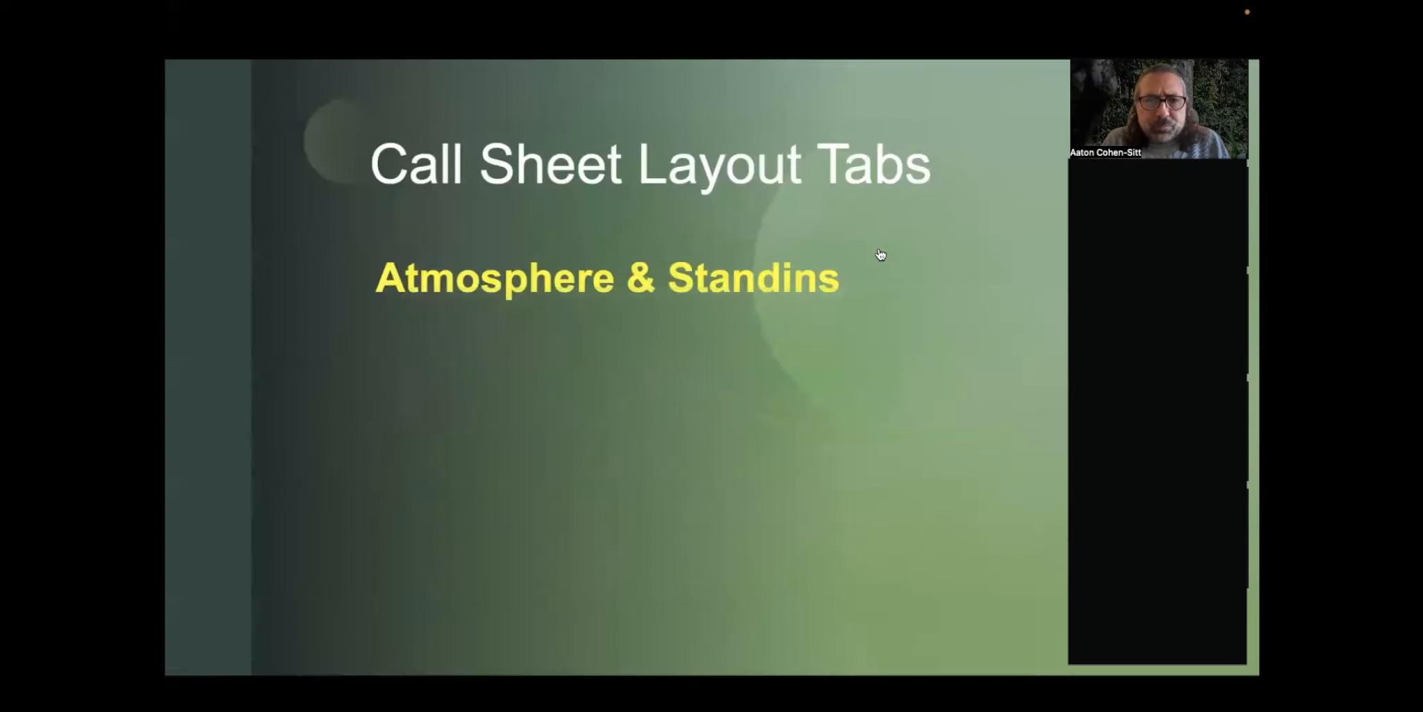
pyautogui.press('Right')
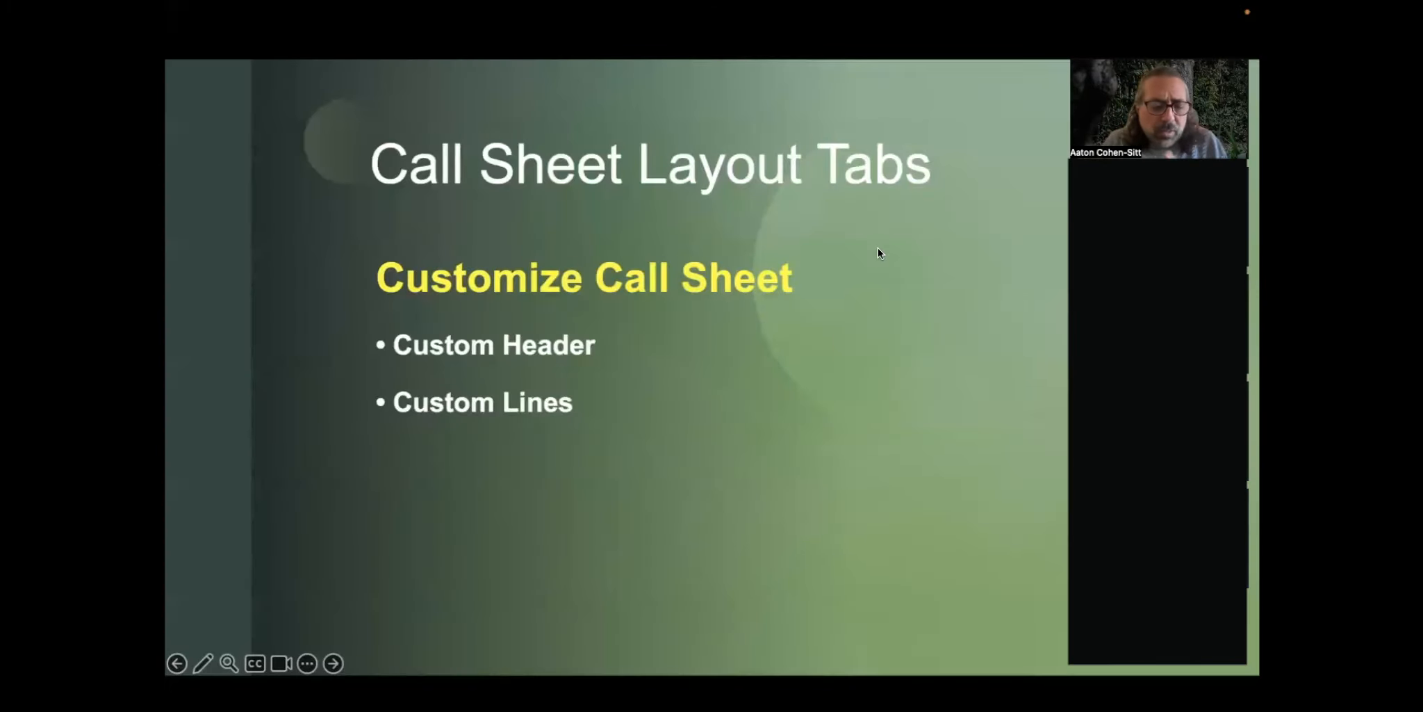
pyautogui.press('Escape')
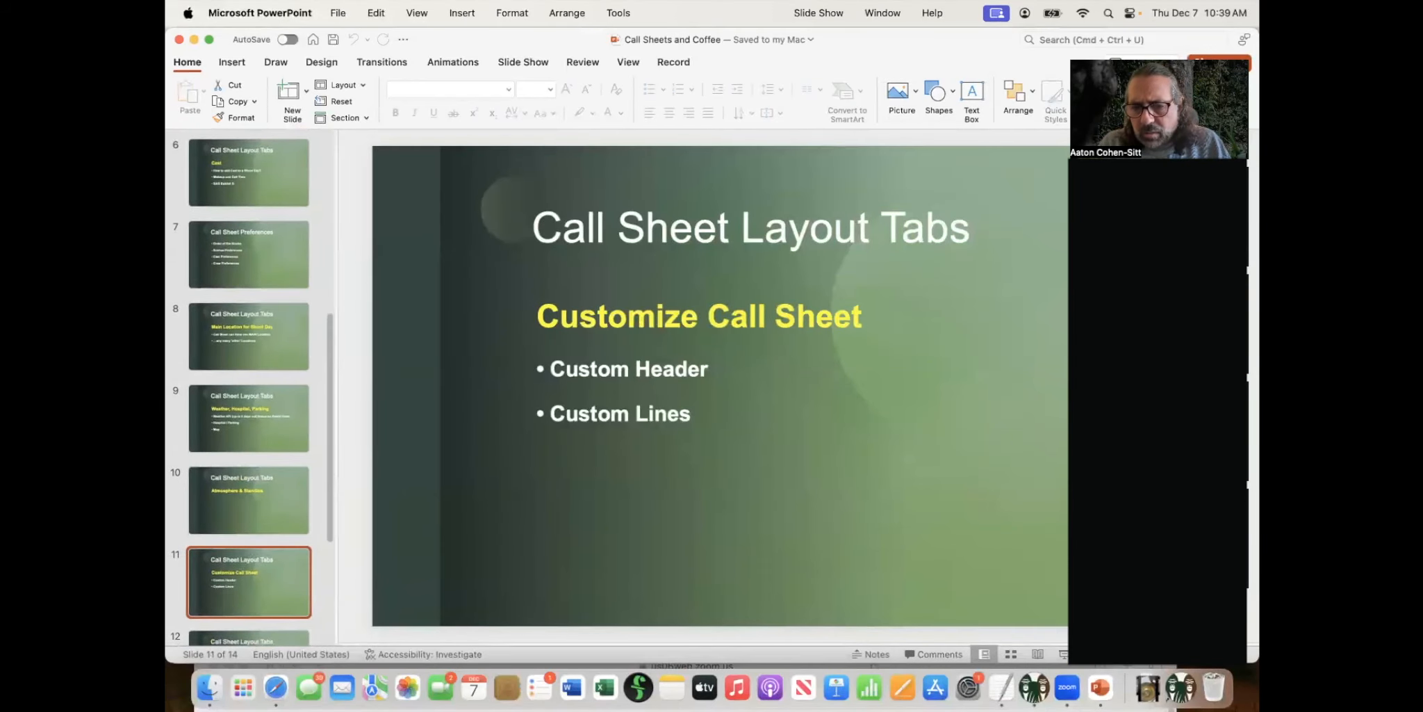
pyautogui.click(1039, 653)
pyautogui.press('super+Tab')
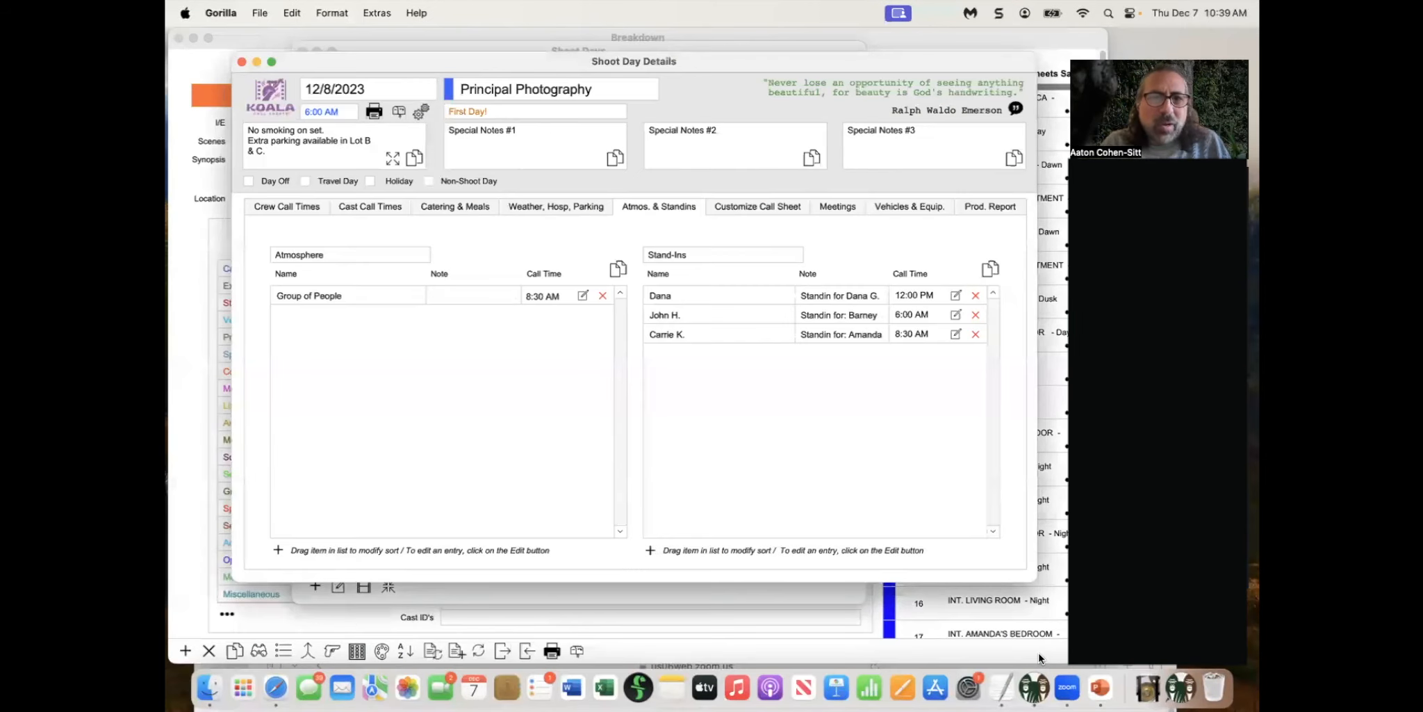
# Show the shoot day's TRANSPORTATION custom call sheet entry and review its column count choices
pyautogui.click(779, 205)
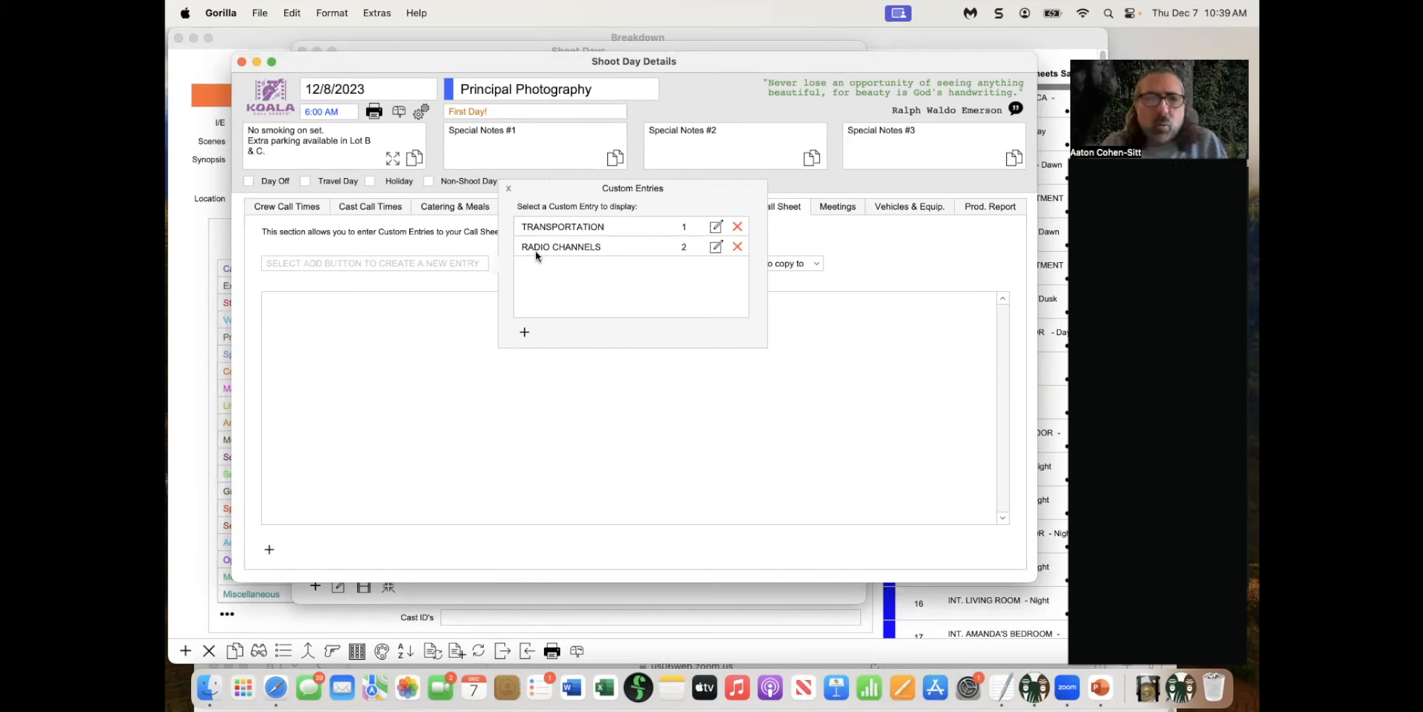
pyautogui.click(540, 226)
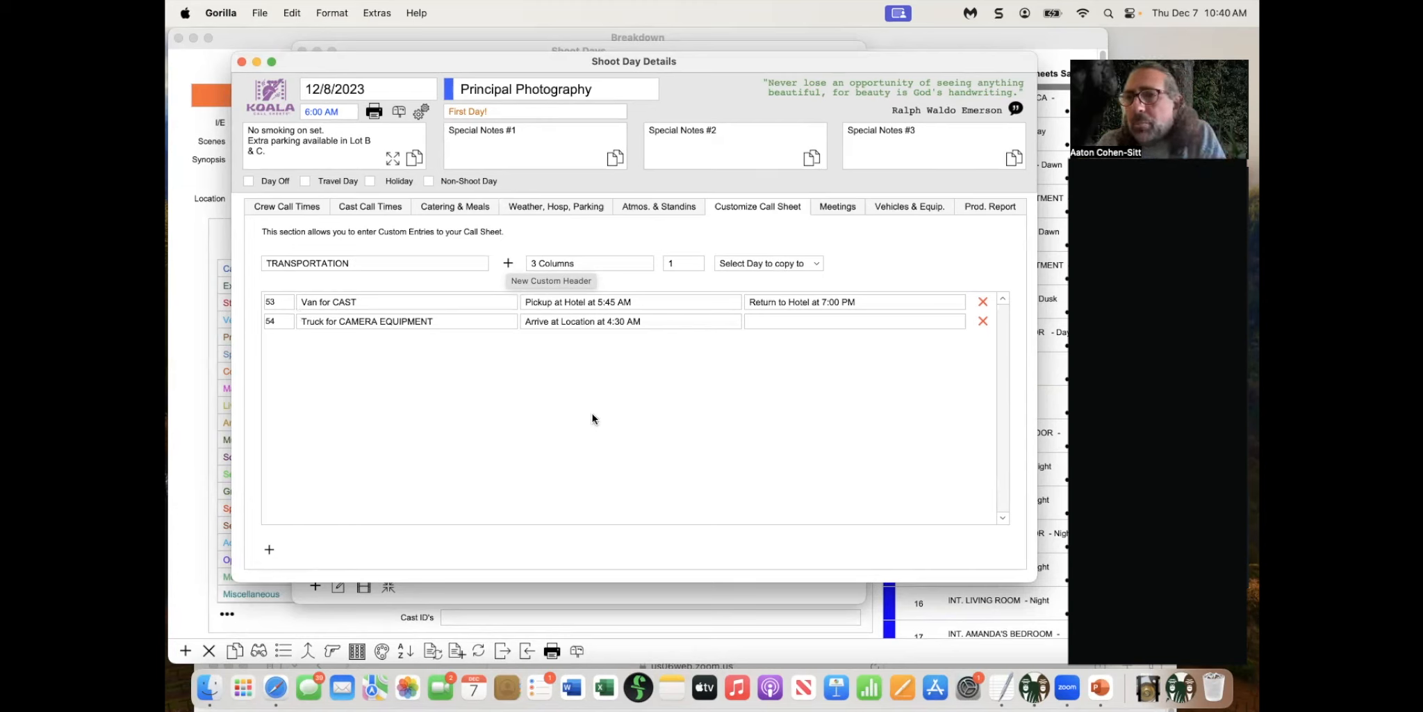
pyautogui.click(569, 263)
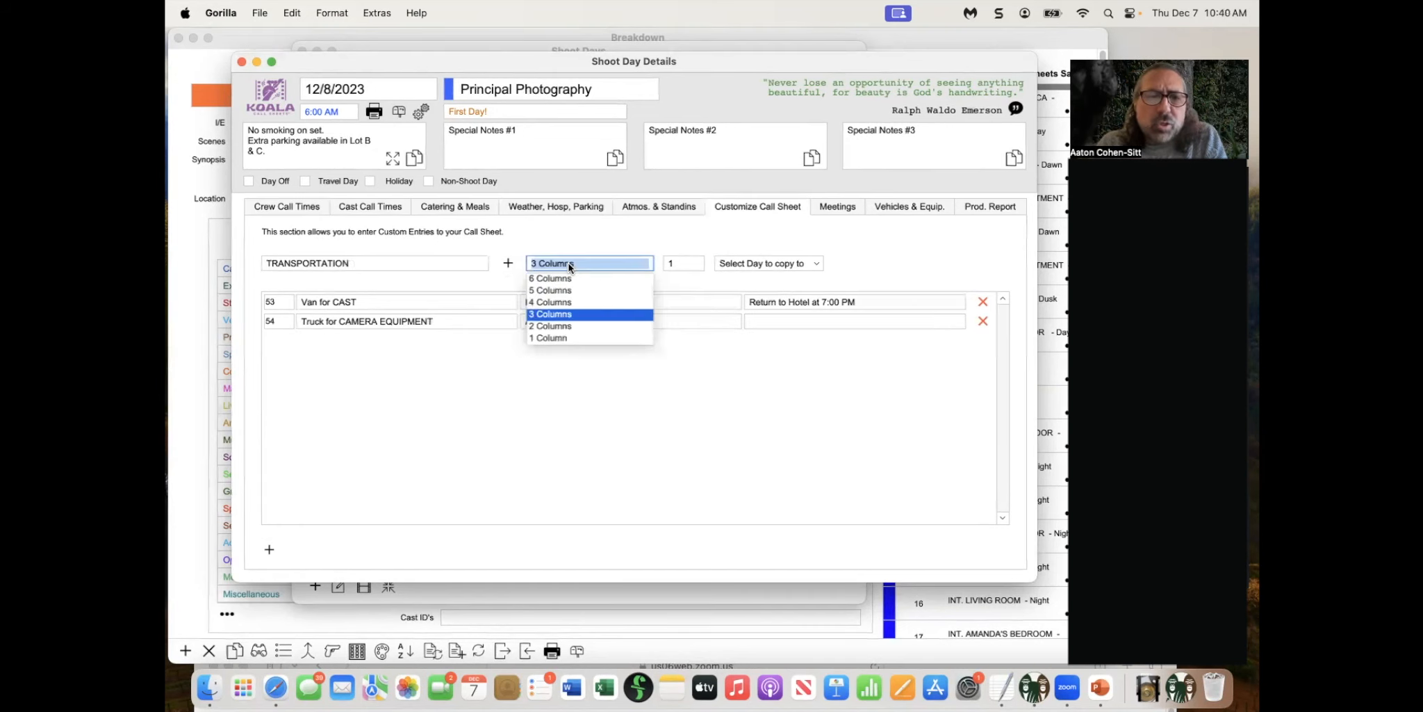
pyautogui.click(485, 276)
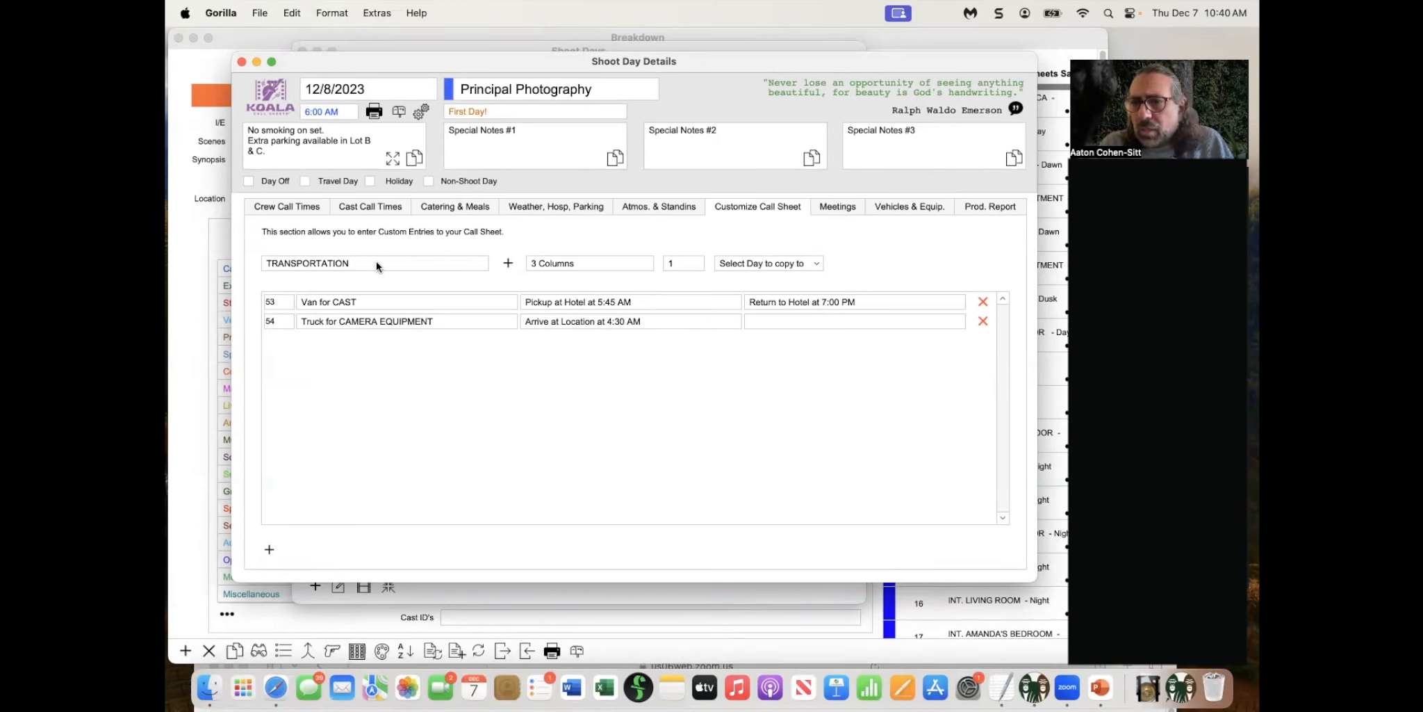
# Display the RADIO CHANNELS custom entry and add a line with "1: ASSISTANT DIRECTOR" in its first column
pyautogui.click(343, 262)
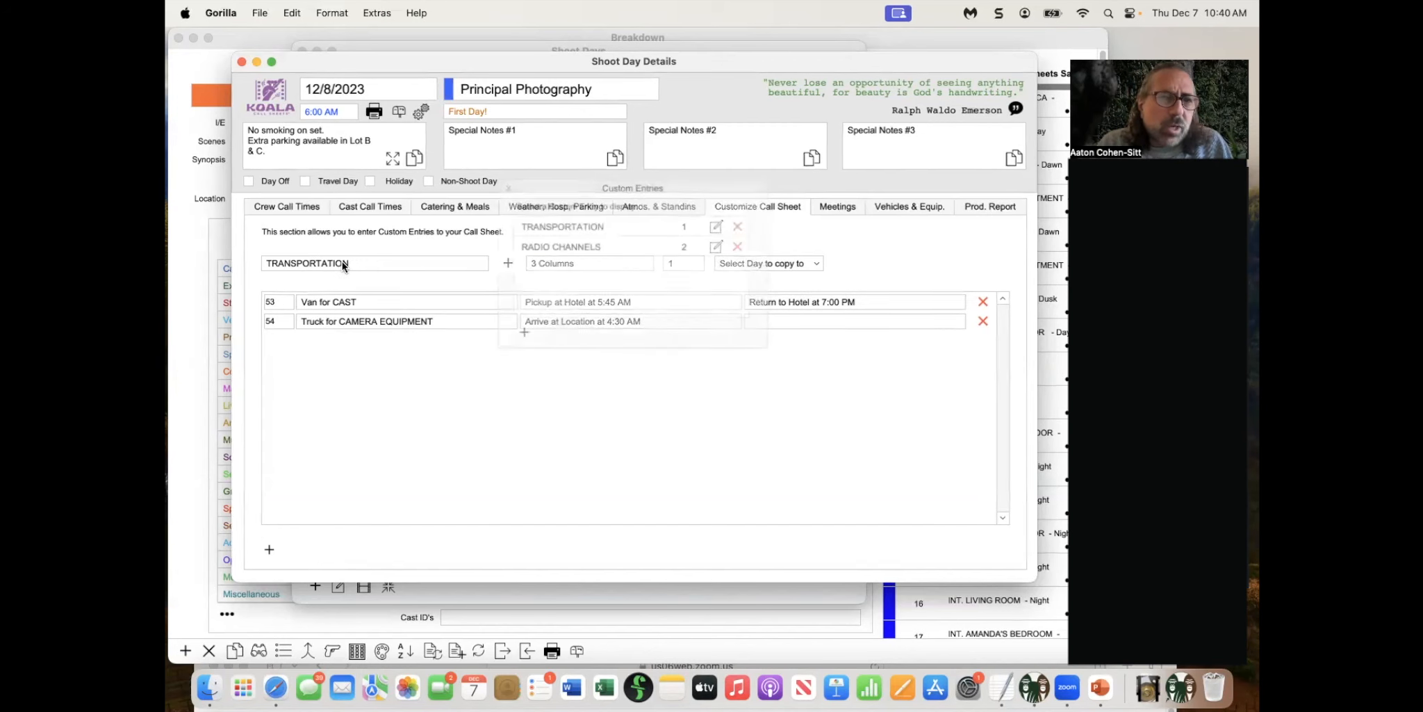
pyautogui.click(545, 247)
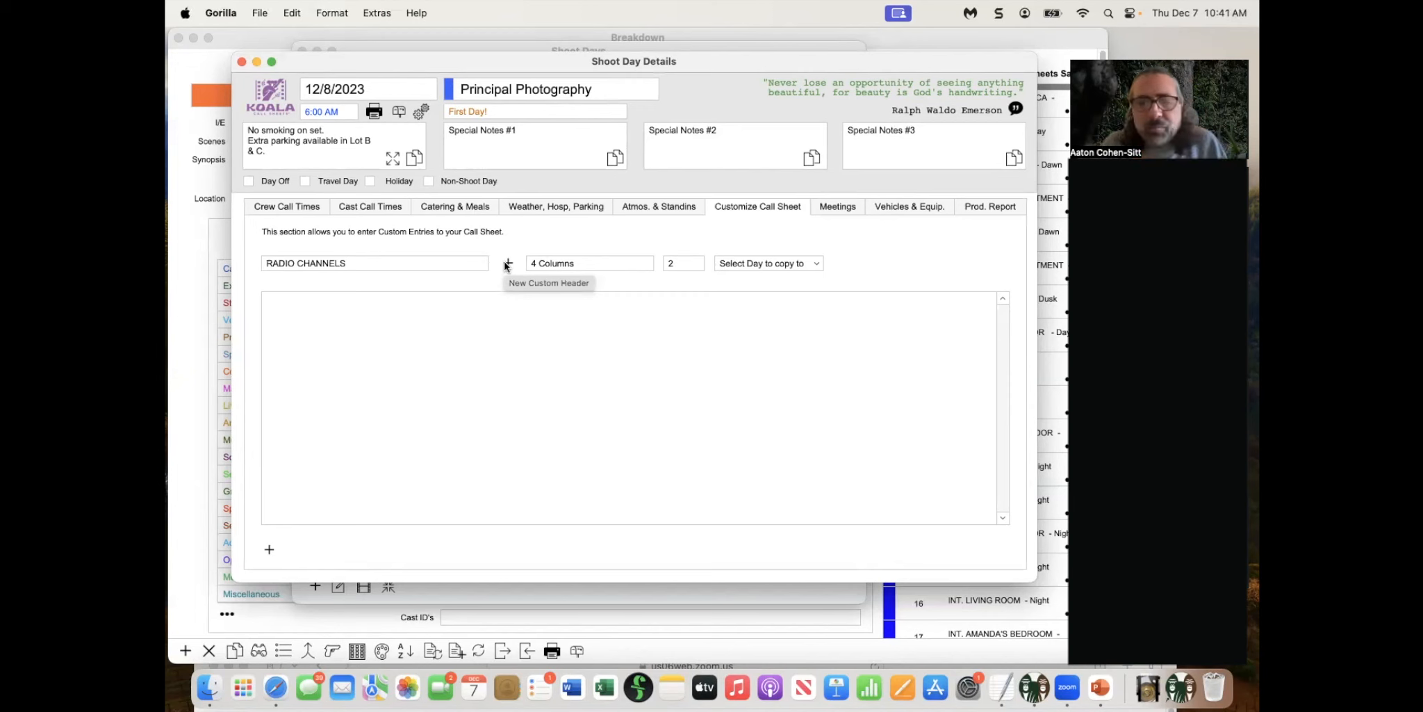
pyautogui.click(269, 551)
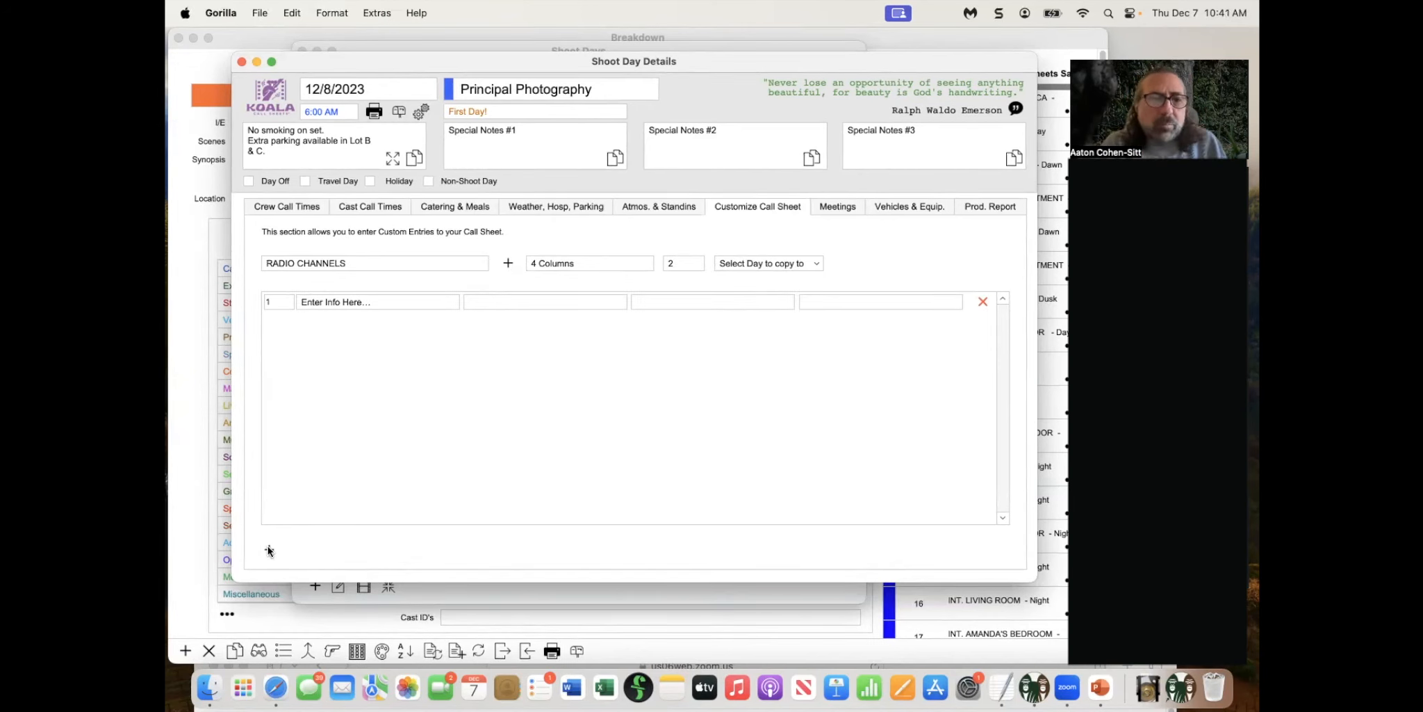
pyautogui.click(380, 302)
pyautogui.moveTo(380, 303); pyautogui.dragTo(302, 299)
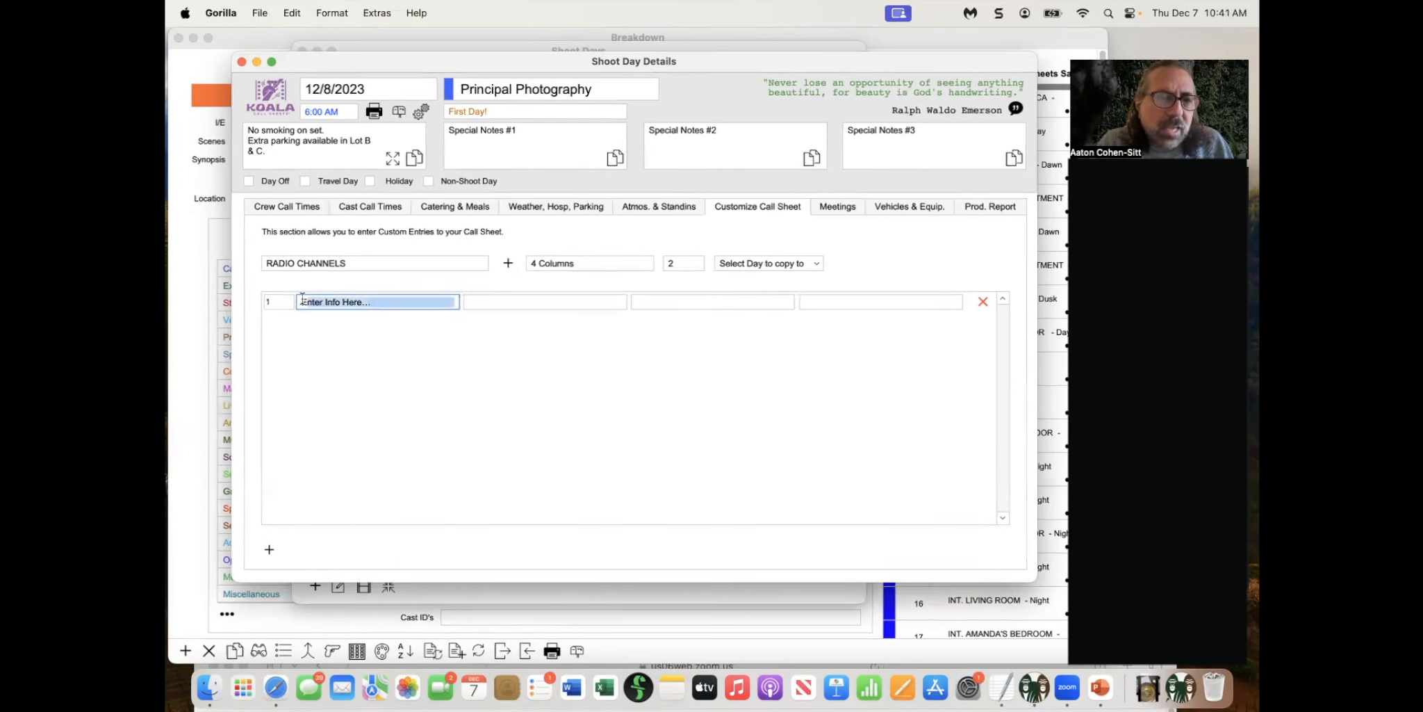
pyautogui.write('1')
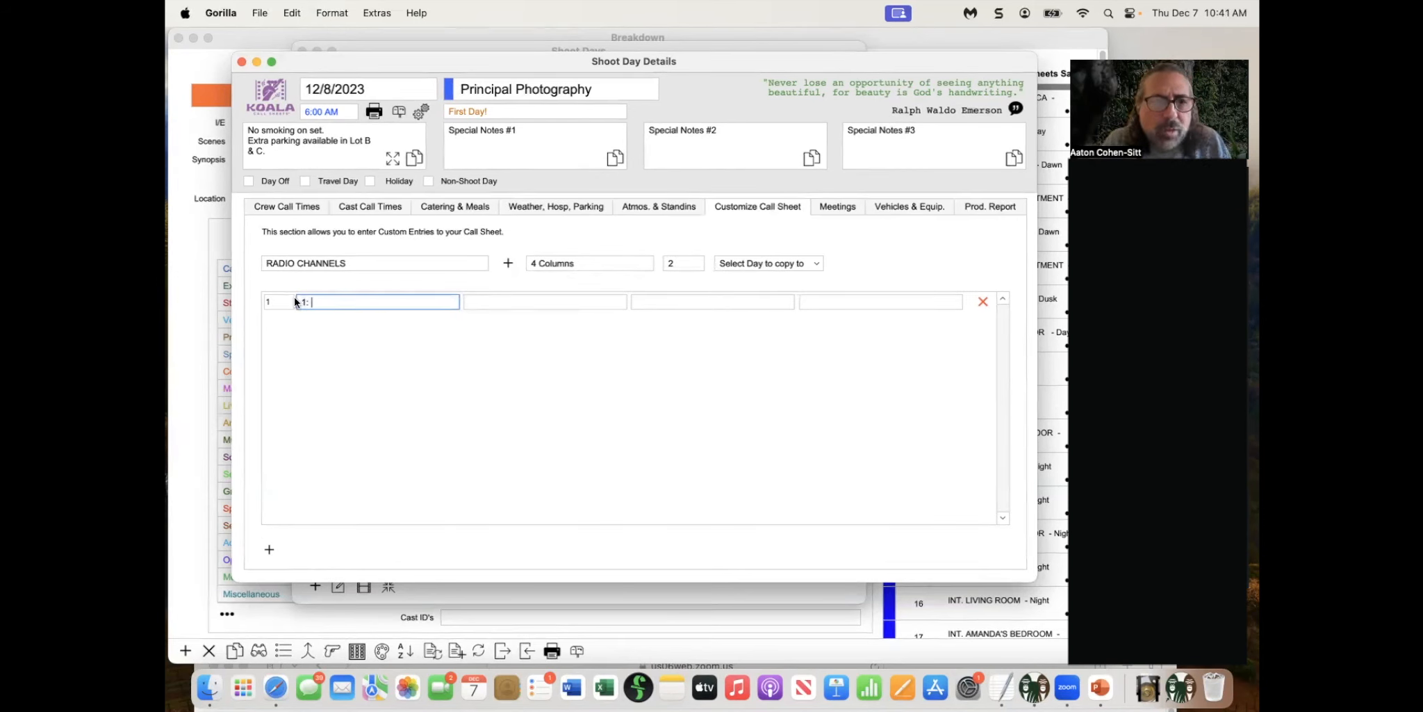
pyautogui.write(': ASSISTANT')
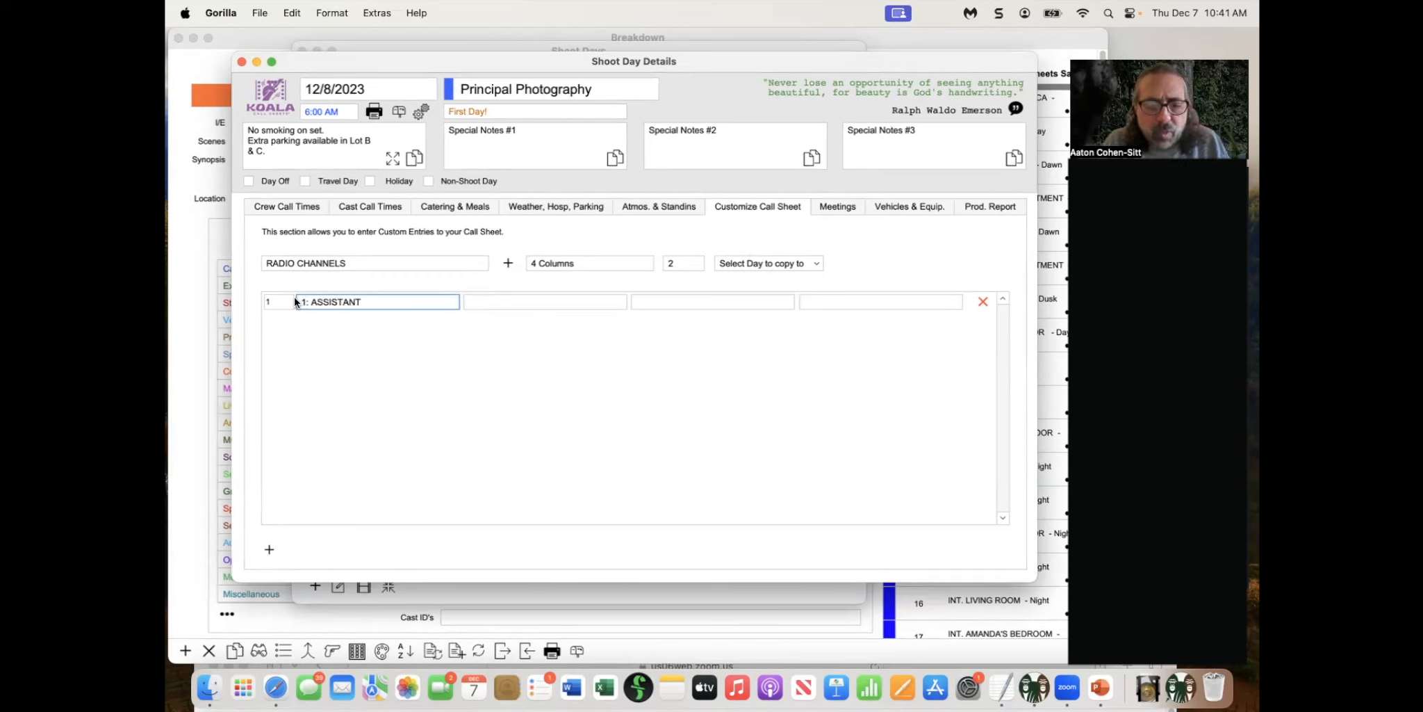
pyautogui.write(' DIRECTOR')
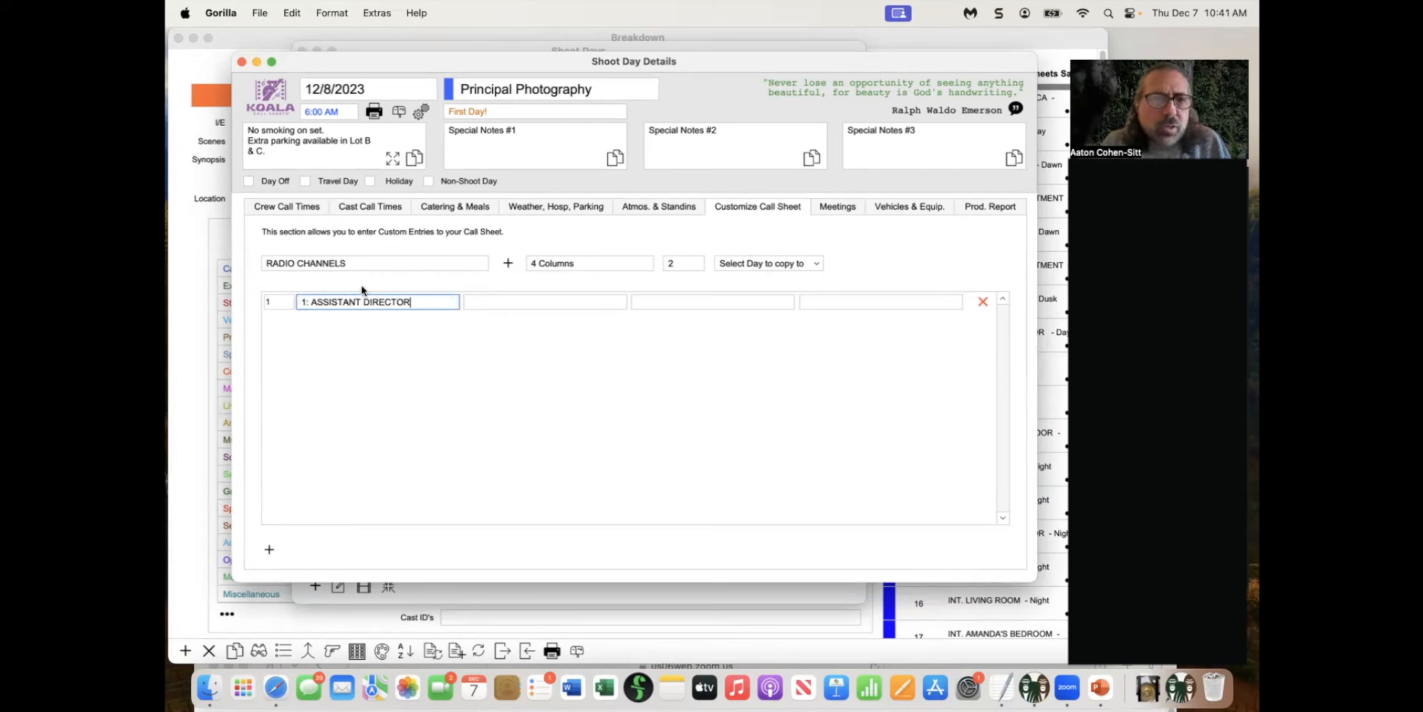
# Fill the radio channels line's remaining columns with "2: NURSE/MEDIC", "3: ART" and "4: CROWD CONTROL"
pyautogui.click(480, 303)
pyautogui.write('2')
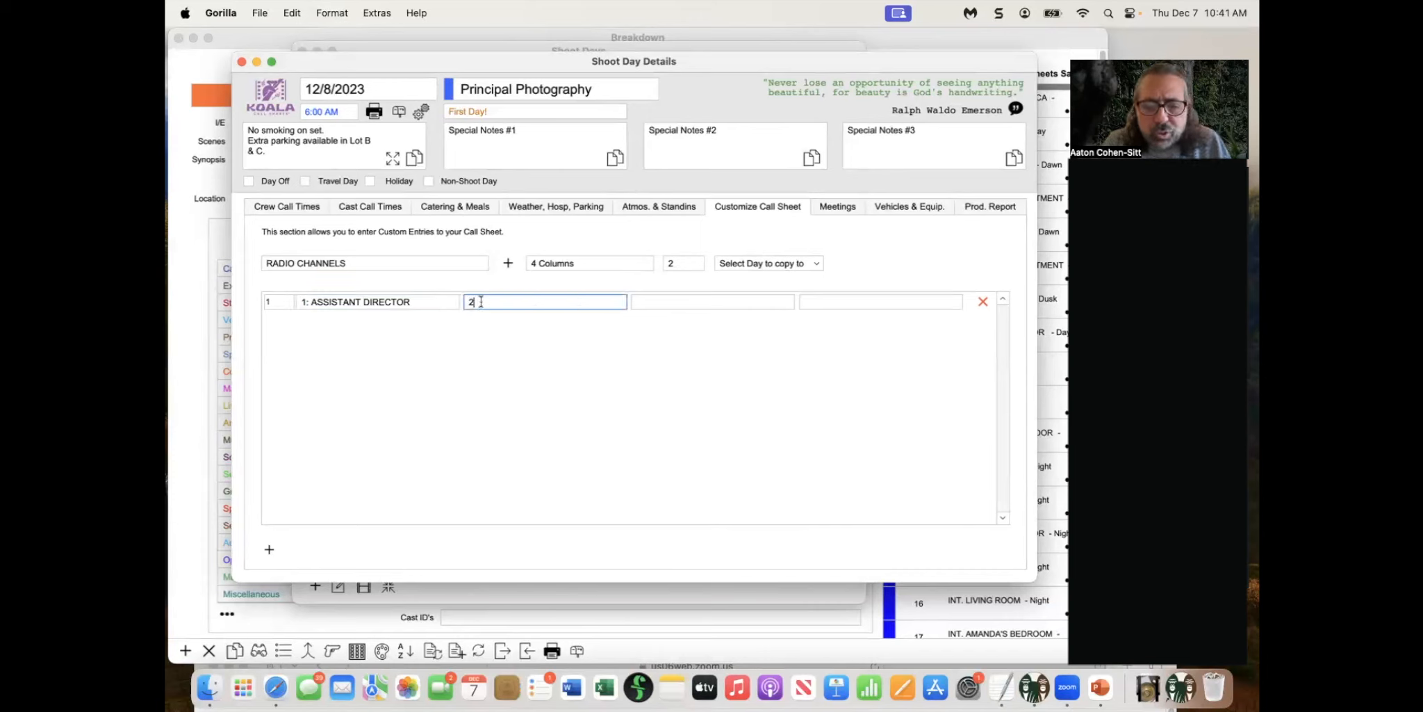
pyautogui.write(': NURSE/MEDIC')
pyautogui.click(636, 303)
pyautogui.write('3: ART')
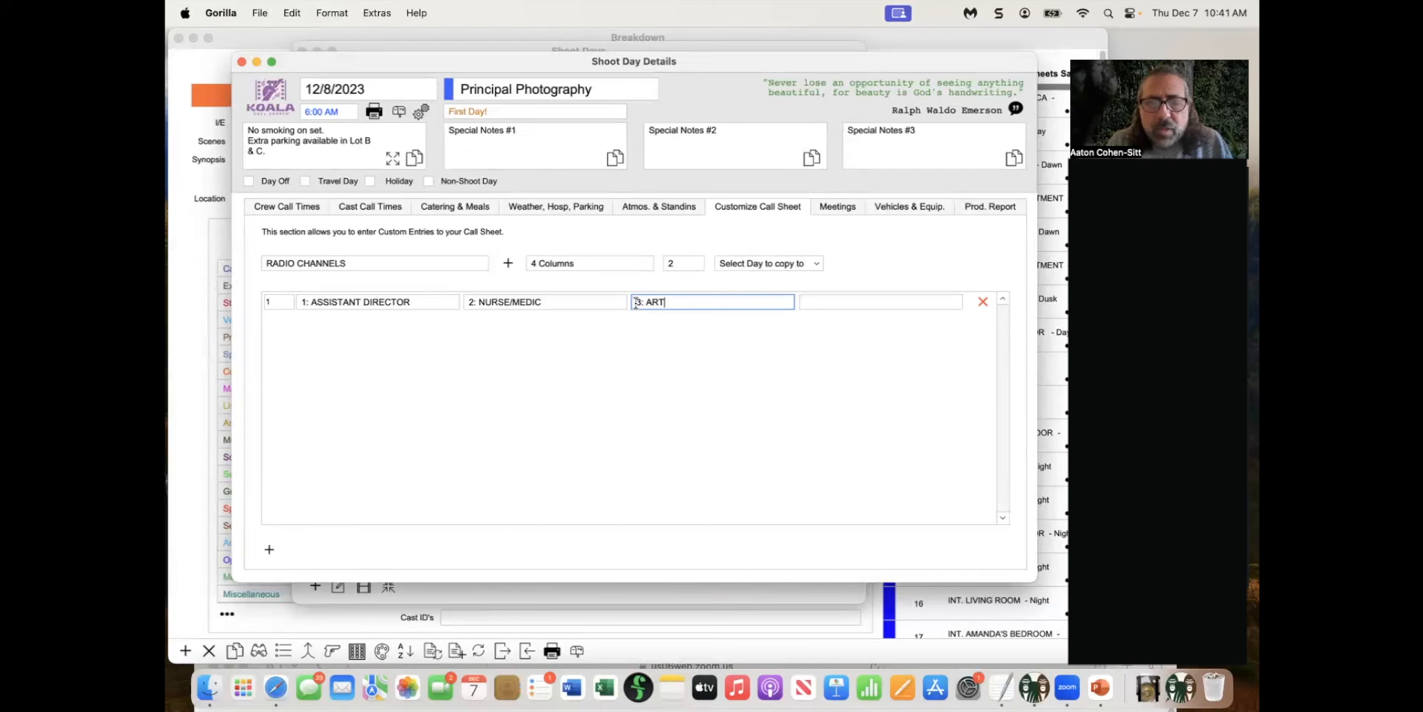
pyautogui.click(820, 301)
pyautogui.write('4: CROWD C')
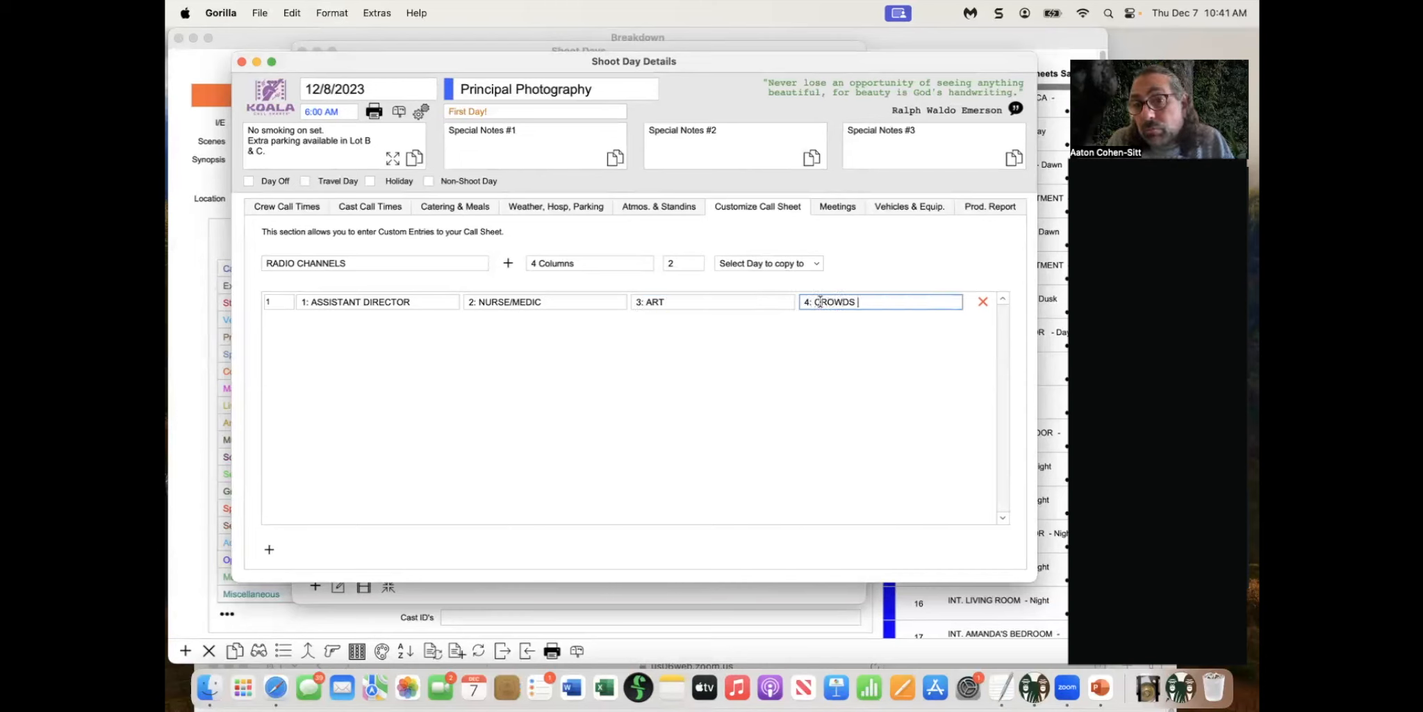
pyautogui.write('ONTROL')
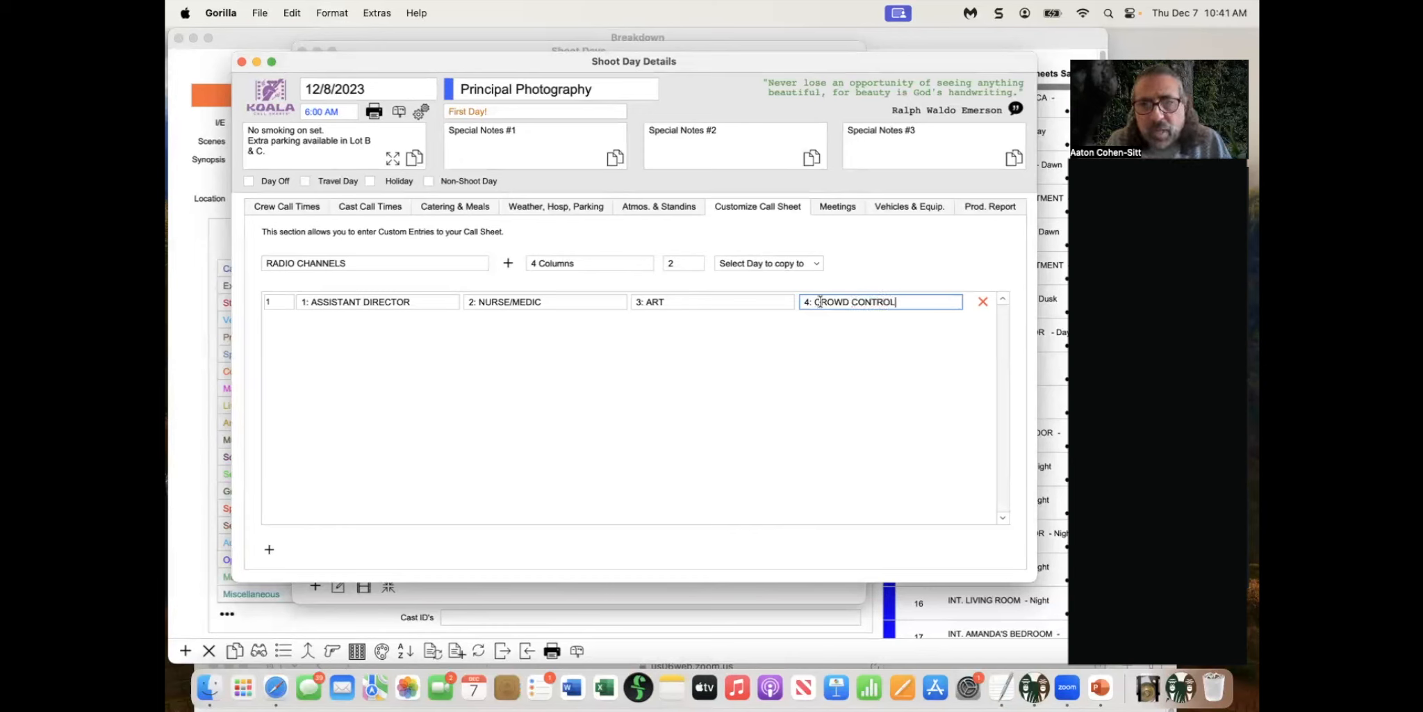
pyautogui.click(936, 241)
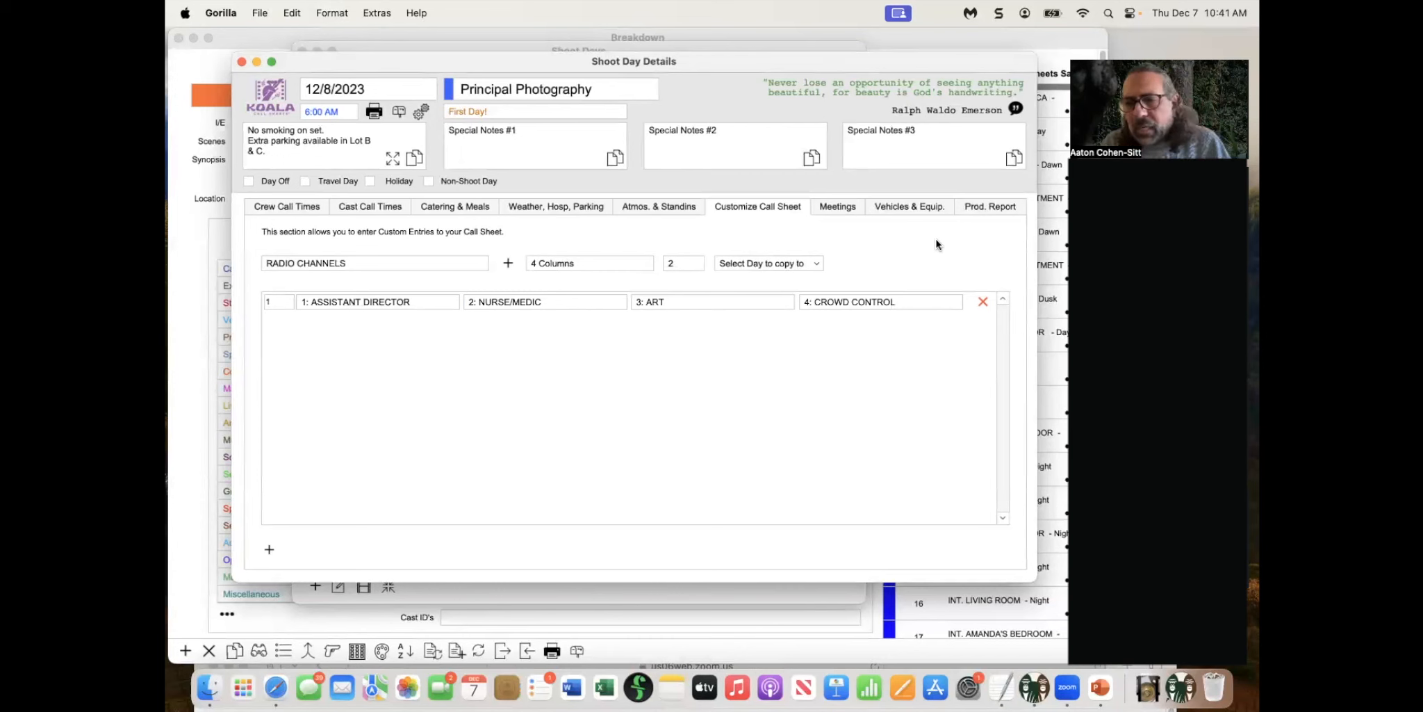
# Review the column count choices for RADIO CHANNELS and the order numbers in the custom entries list
pyautogui.click(568, 262)
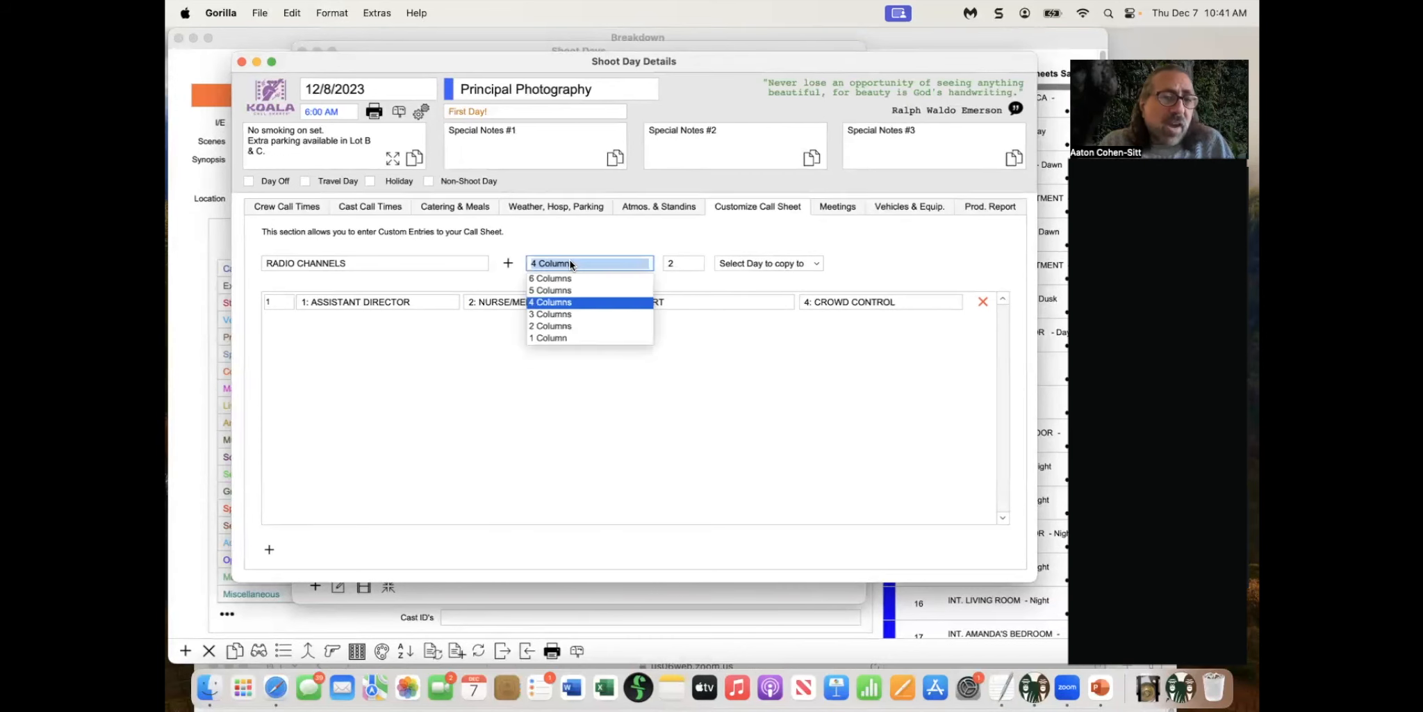
pyautogui.click(570, 246)
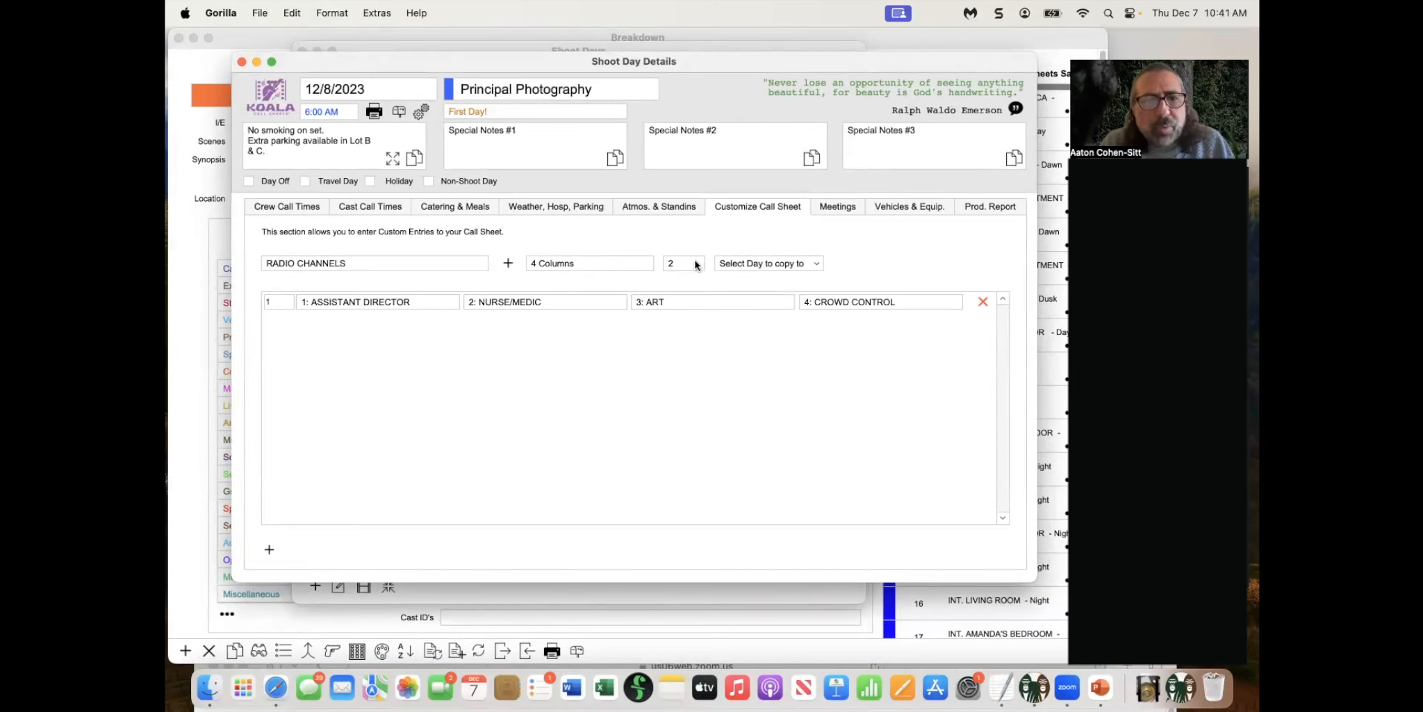
pyautogui.click(425, 262)
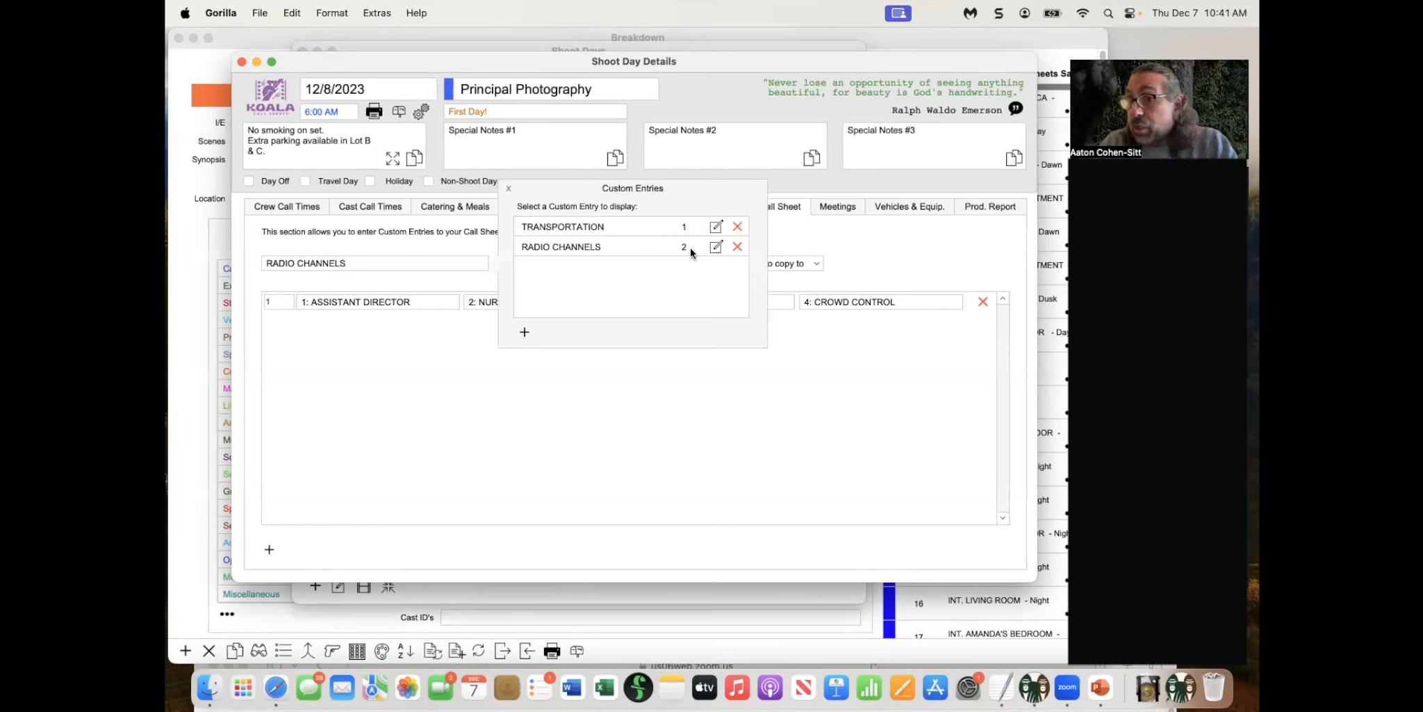
pyautogui.click(508, 187)
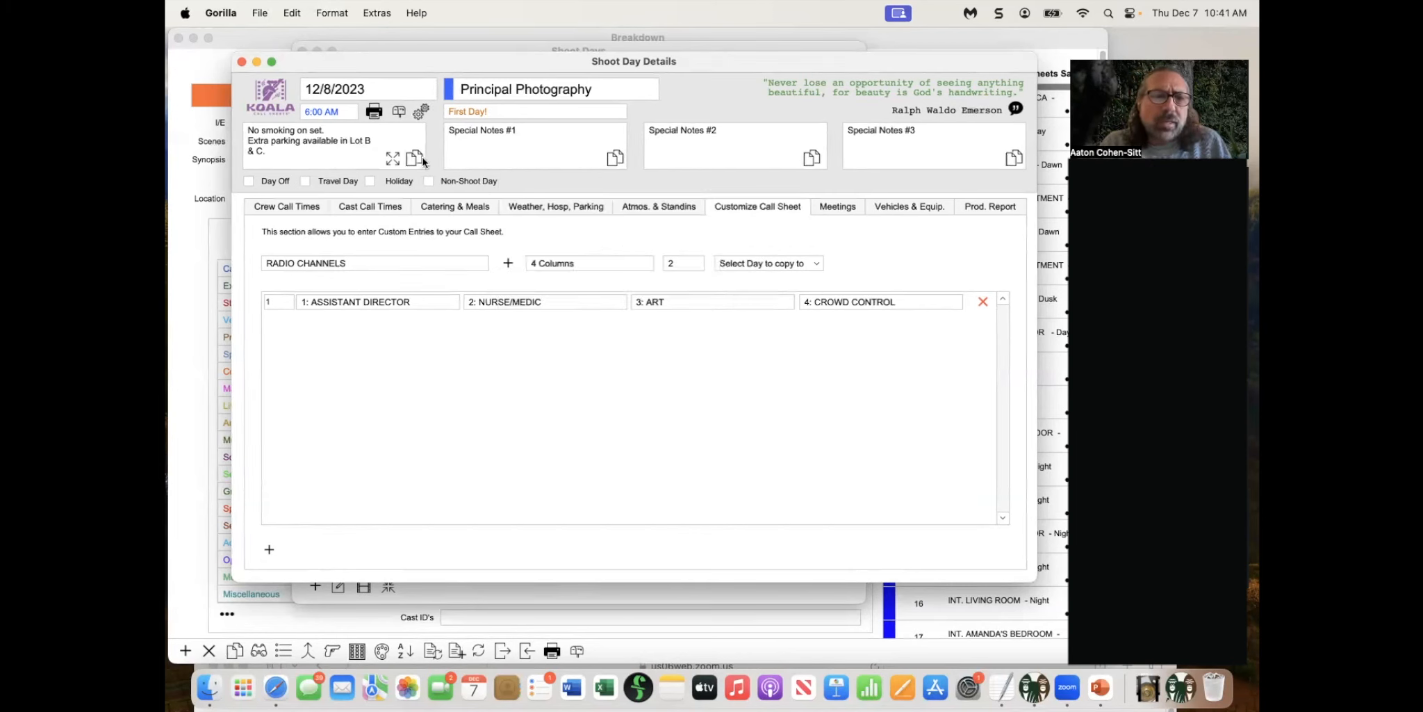
# Generate the 12/8/2023 call sheet report and examine its first page
pyautogui.click(374, 112)
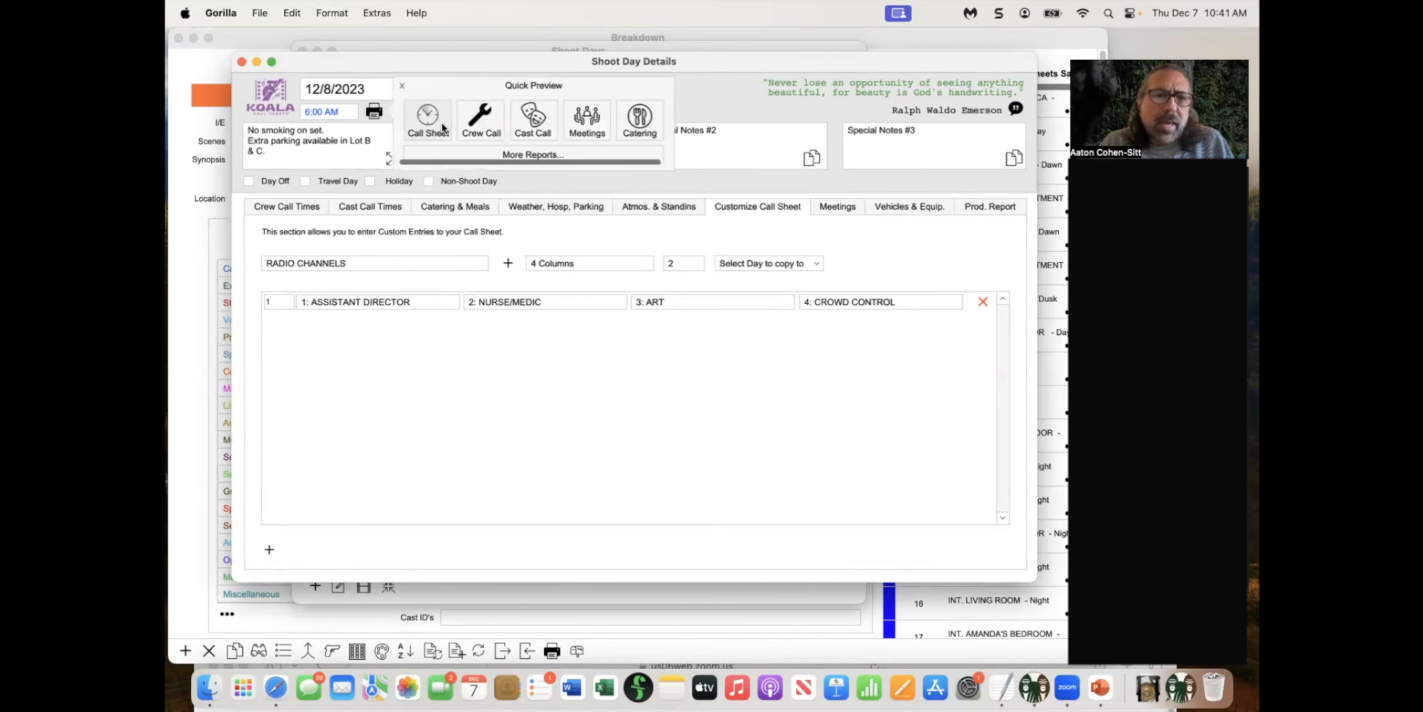
pyautogui.click(417, 121)
pyautogui.click(447, 217)
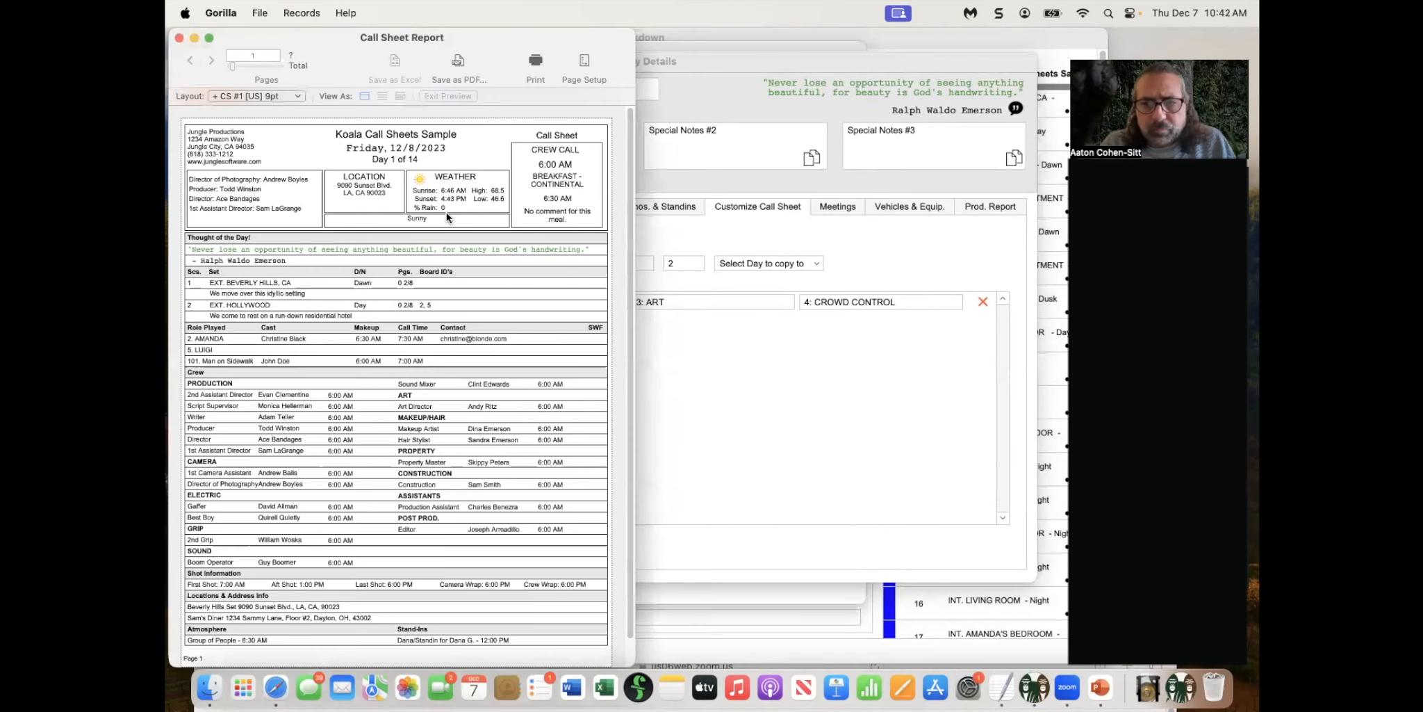
pyautogui.scroll(-2, 418, 467)
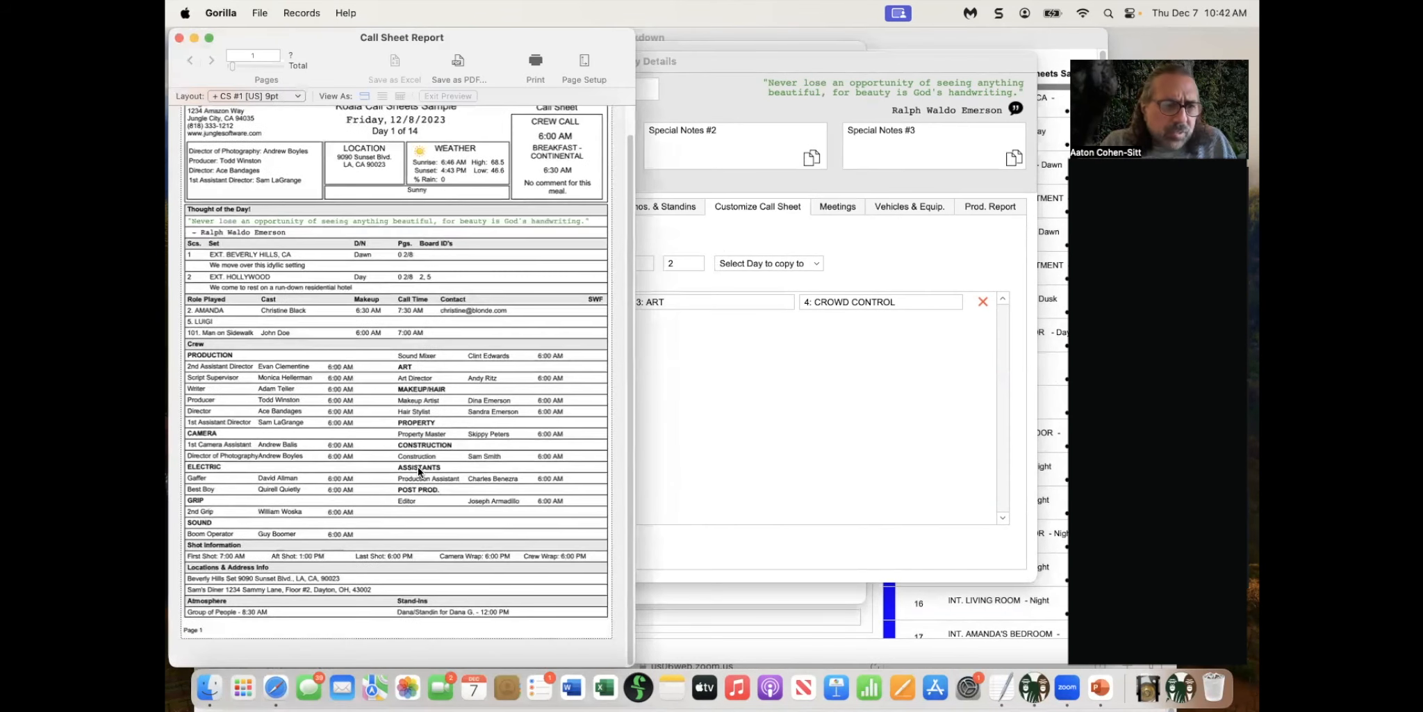
pyautogui.scroll(2, 410, 420)
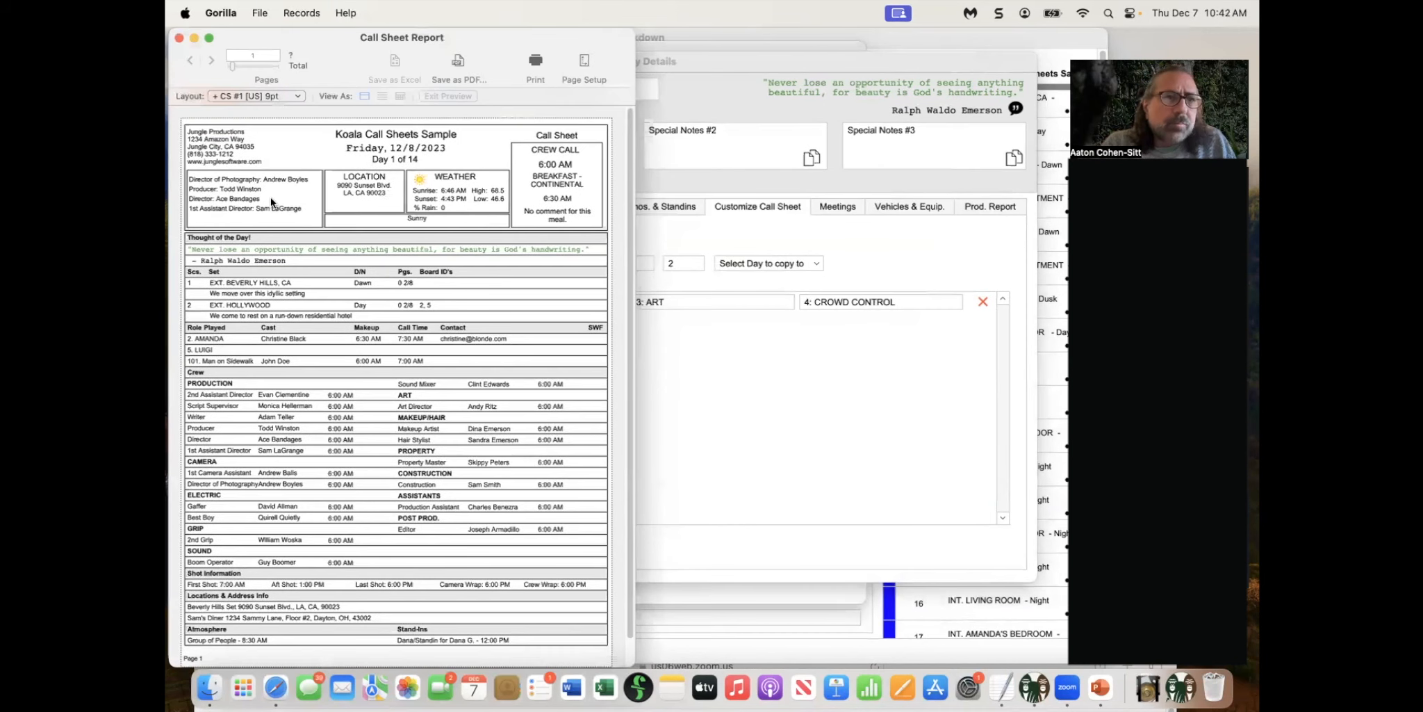
# Go to the call sheet report's second page, examine the transportation and radio channels sections, and close the report
pyautogui.click(259, 12)
pyautogui.moveTo(309, 10)
pyautogui.moveTo(318, 32)
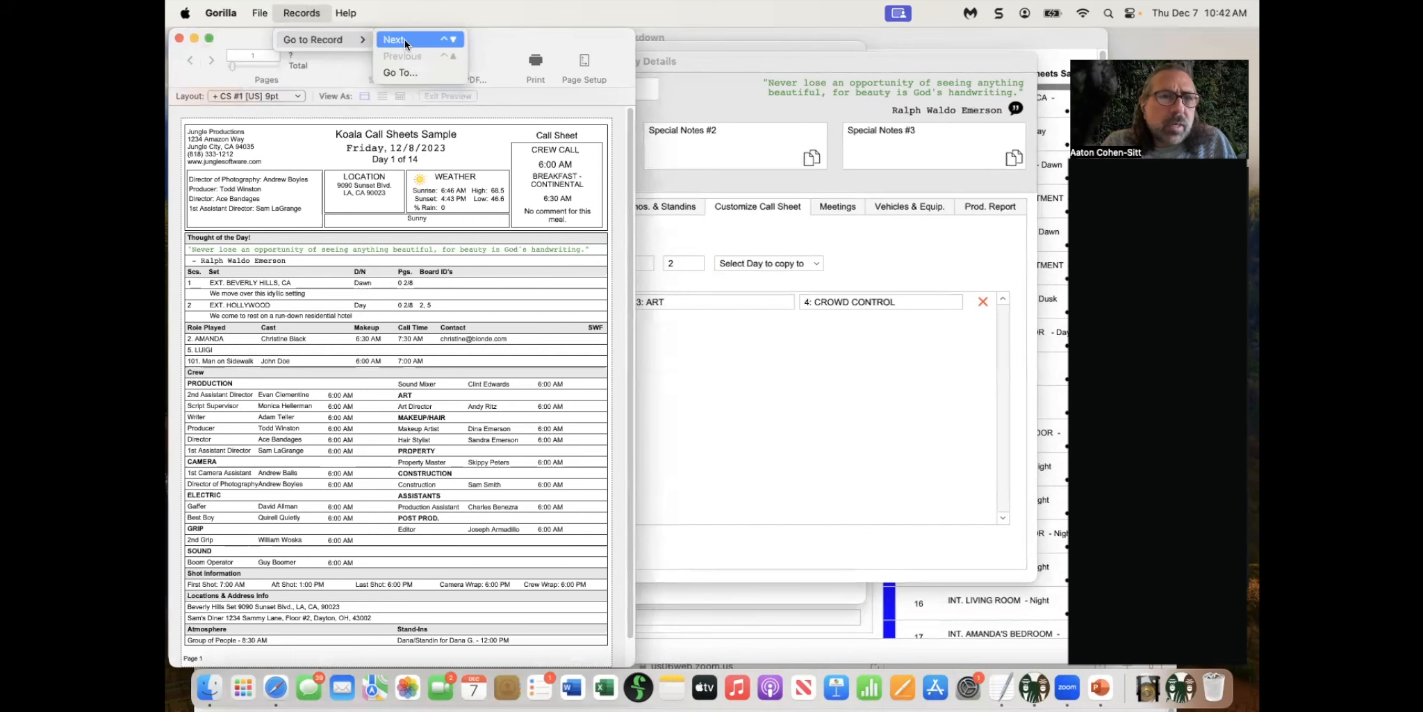
pyautogui.click(405, 39)
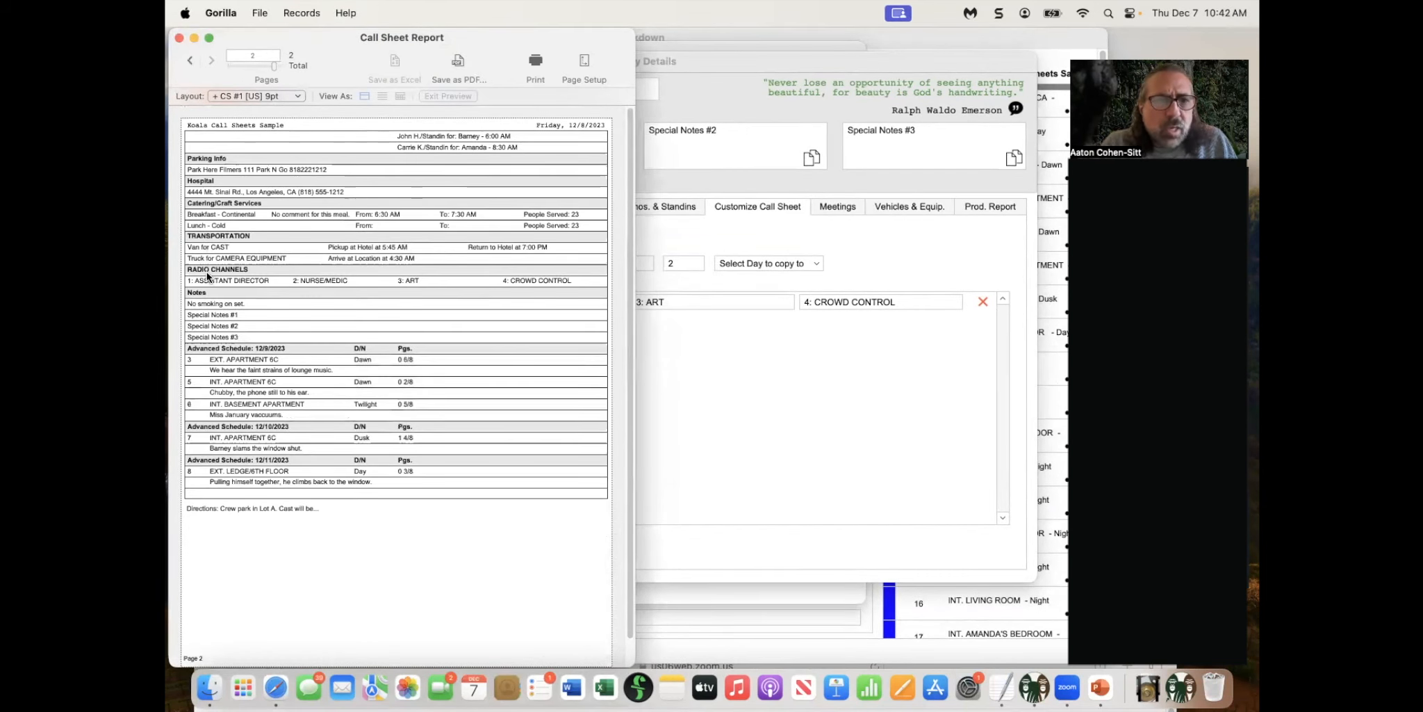
pyautogui.click(179, 38)
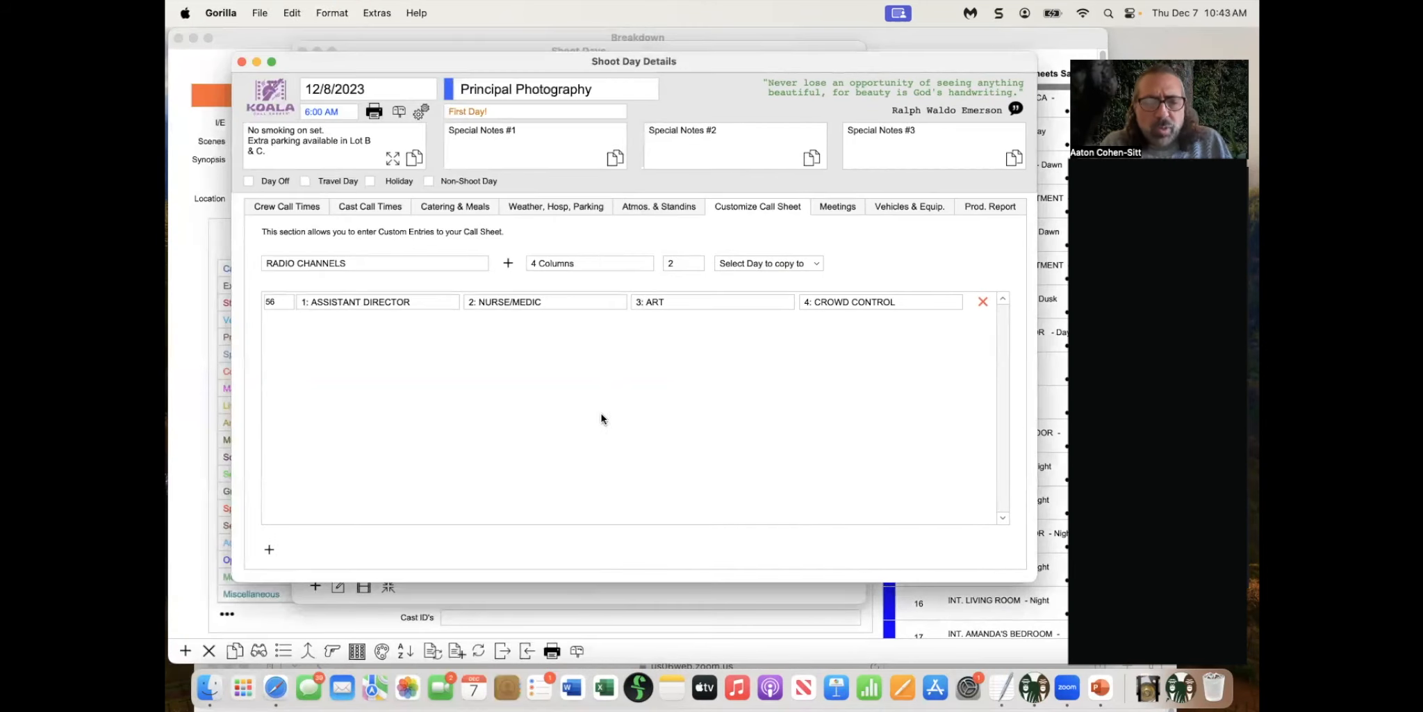
# Switch to PowerPoint, advance to the Catering & Meals slide, and return to Gorilla to show the shoot day's meals
pyautogui.press('super+Tab')
pyautogui.press('Right')
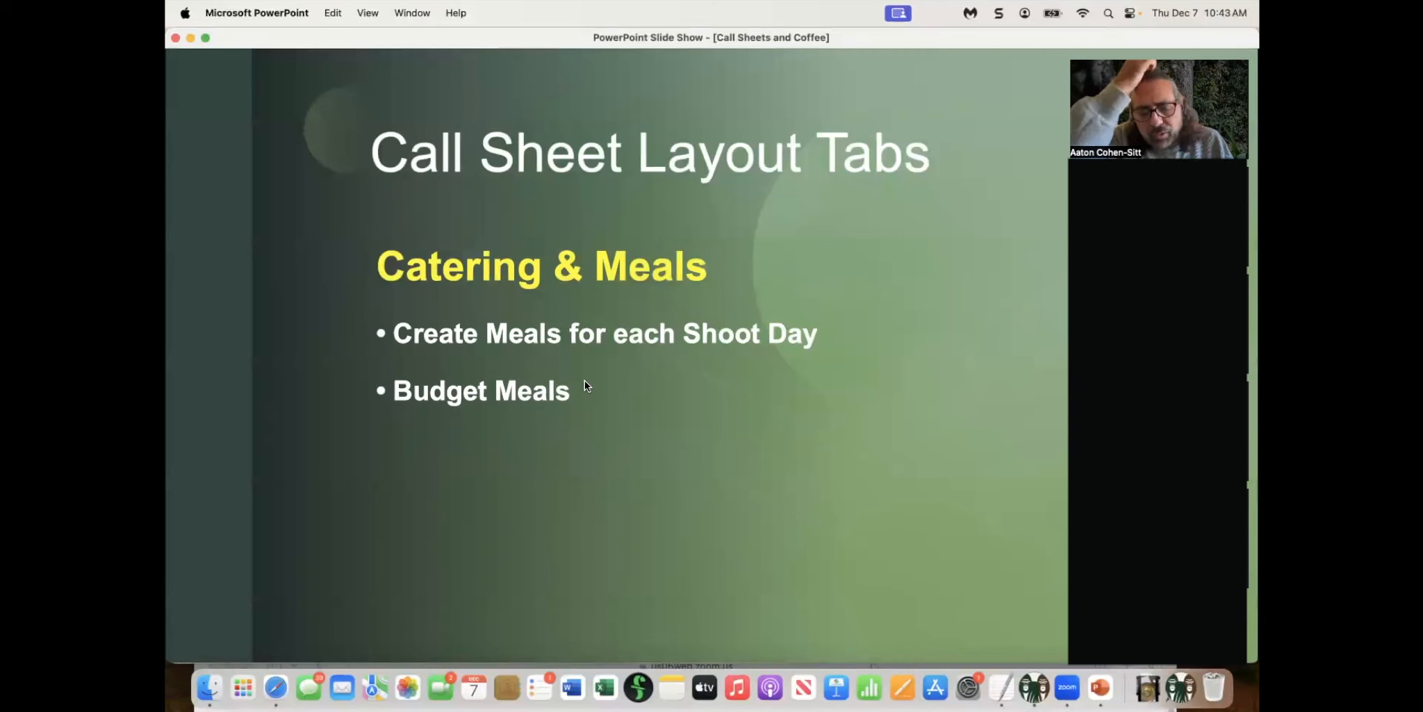
pyautogui.press('super+Tab')
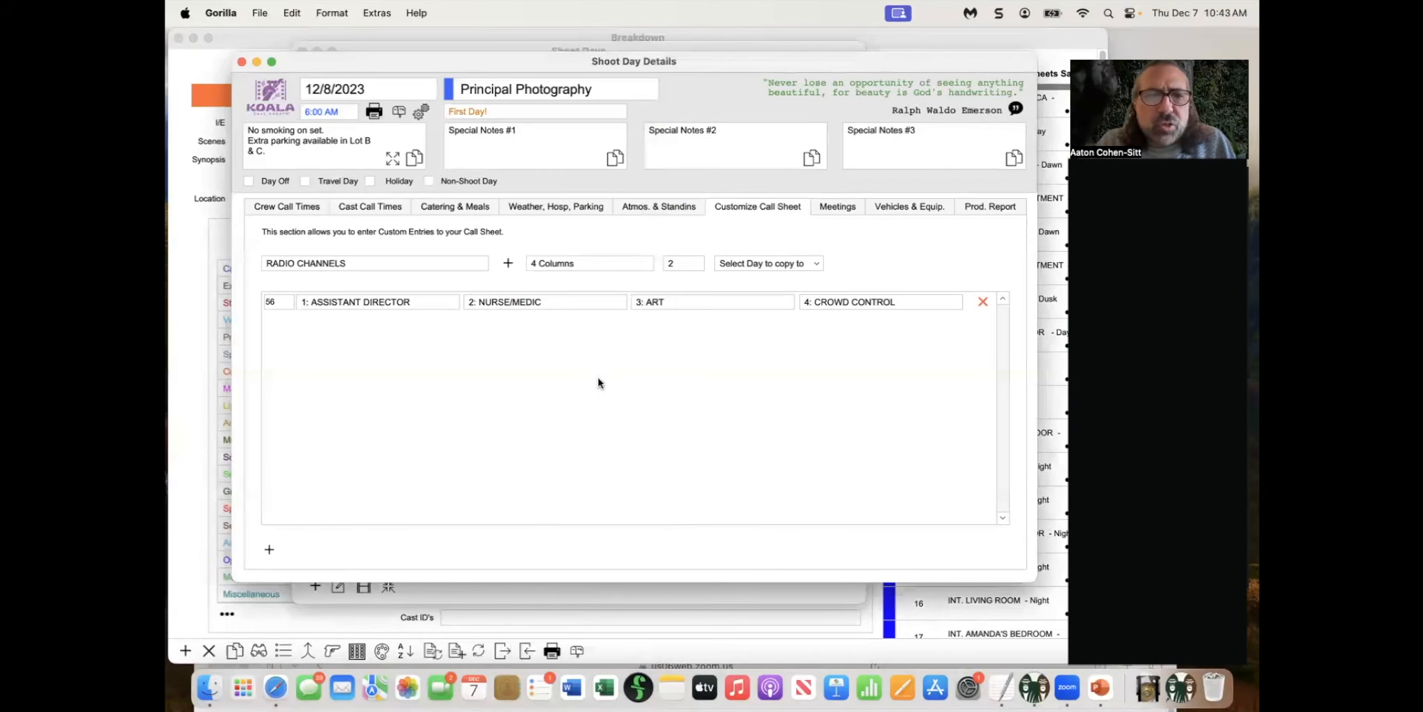
pyautogui.moveTo(459, 65); pyautogui.dragTo(457, 69)
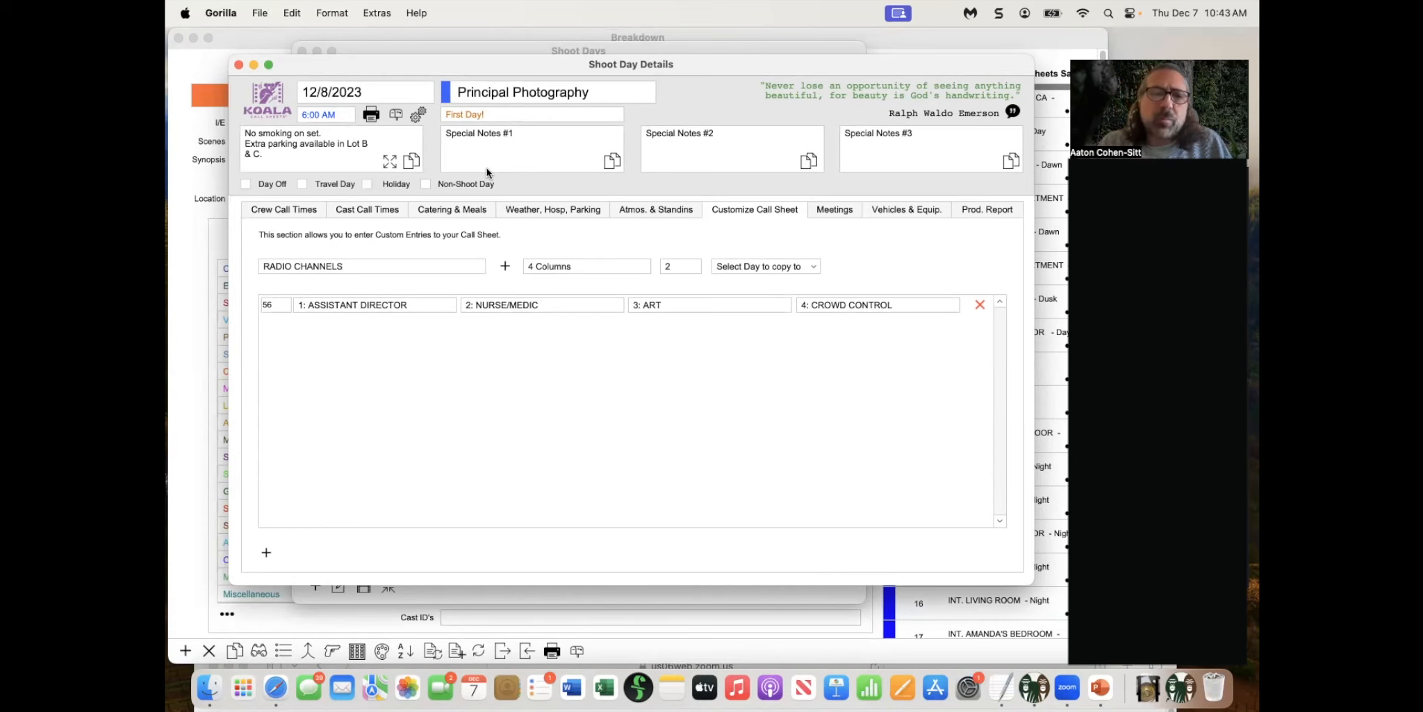
pyautogui.click(466, 212)
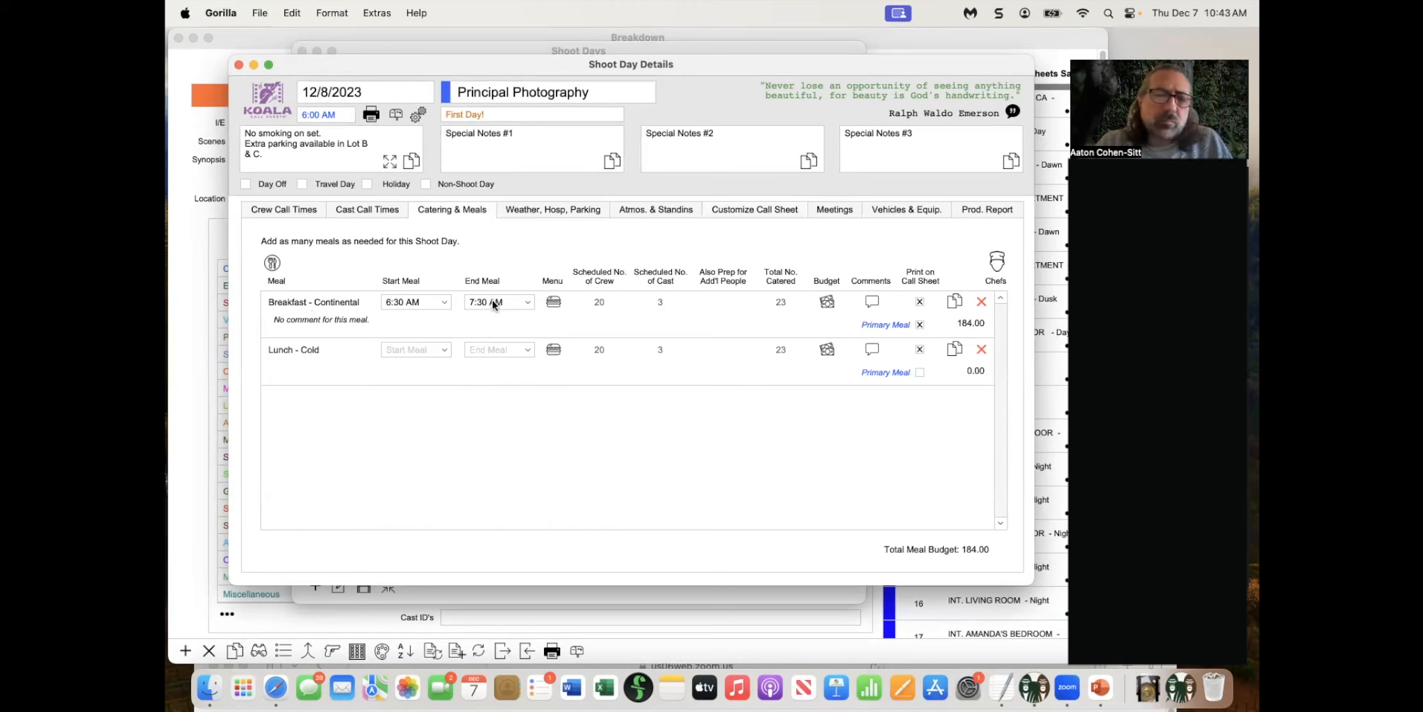
# Review the Breakfast - Continental meal's budget, its food items, and the list of foods available to add
pyautogui.click(827, 304)
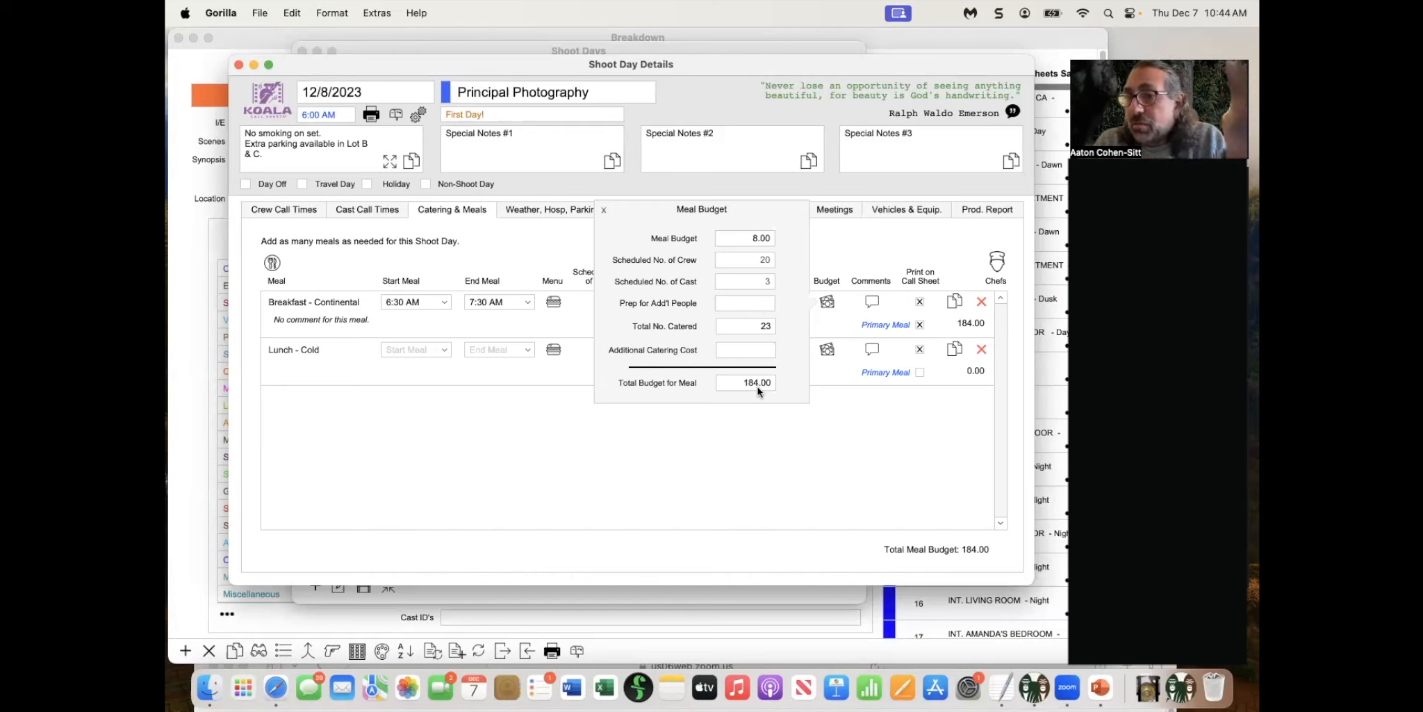
pyautogui.click(603, 210)
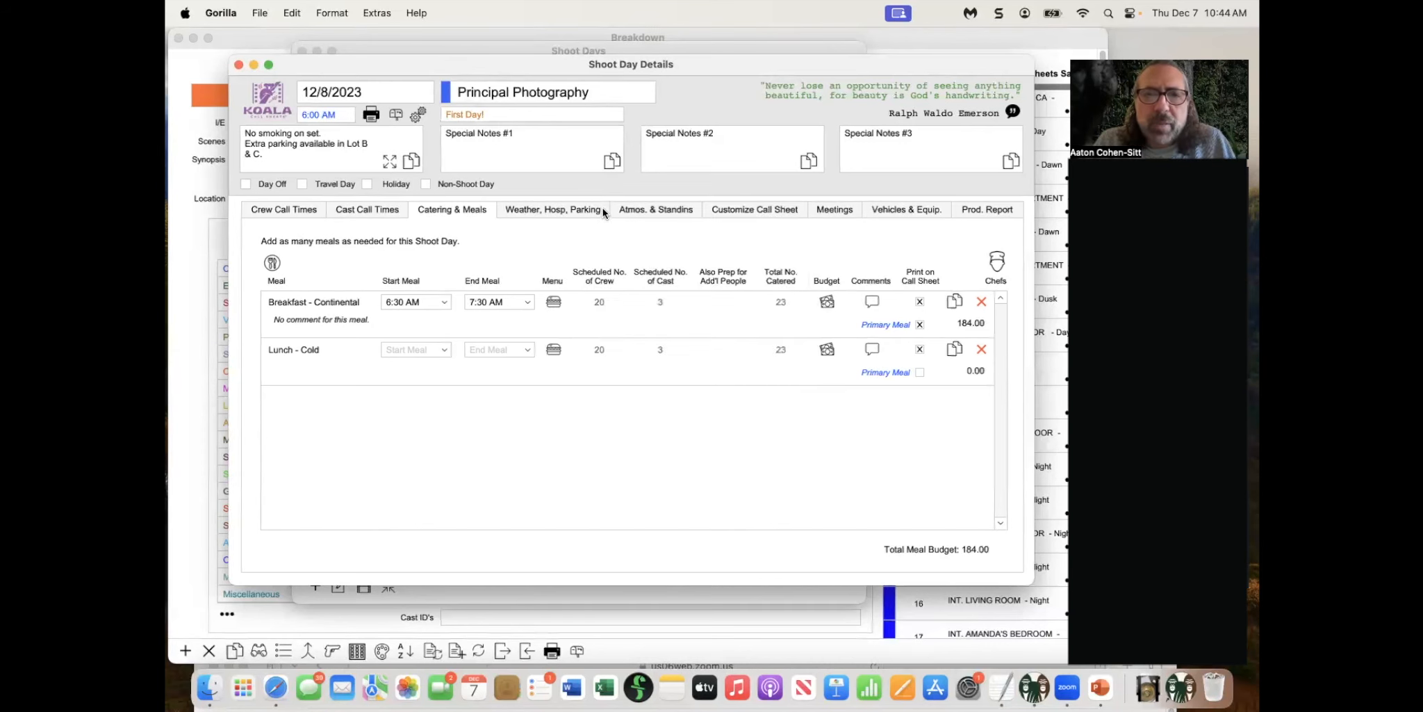
pyautogui.click(553, 302)
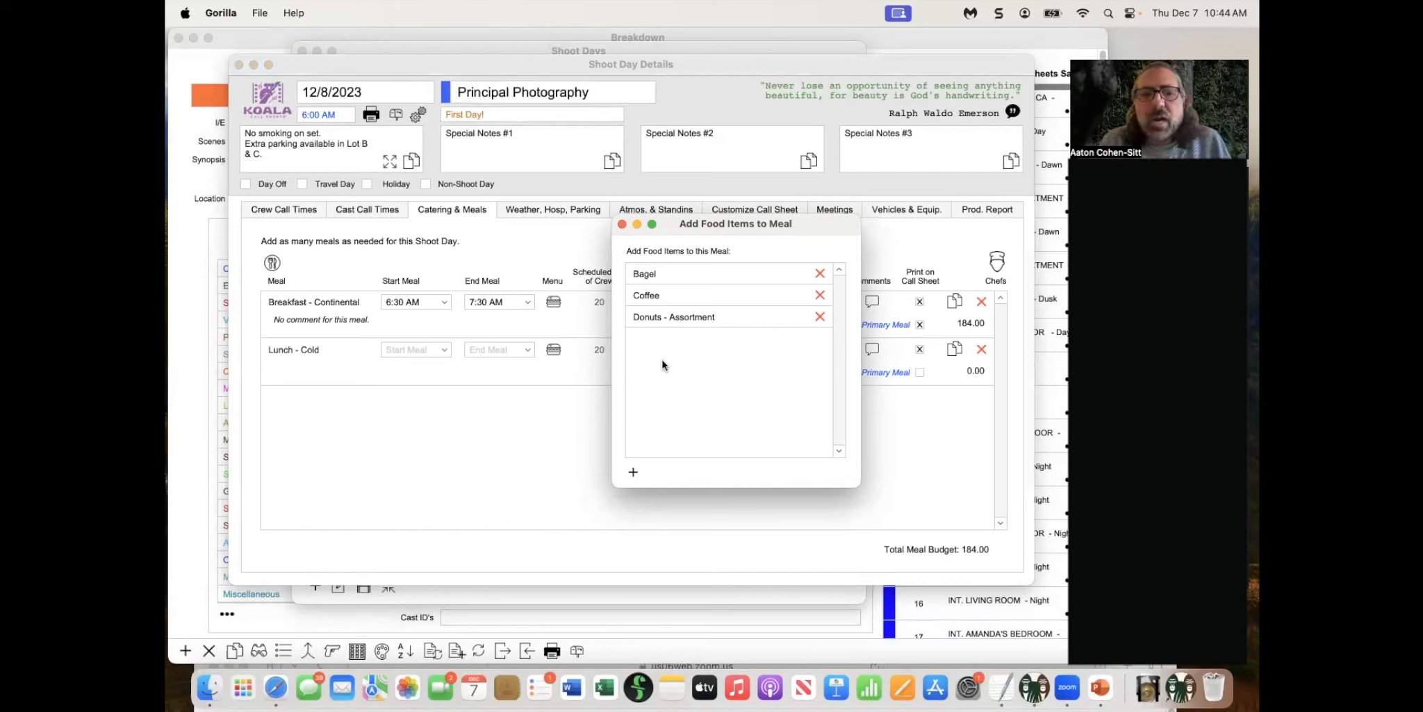
pyautogui.click(634, 470)
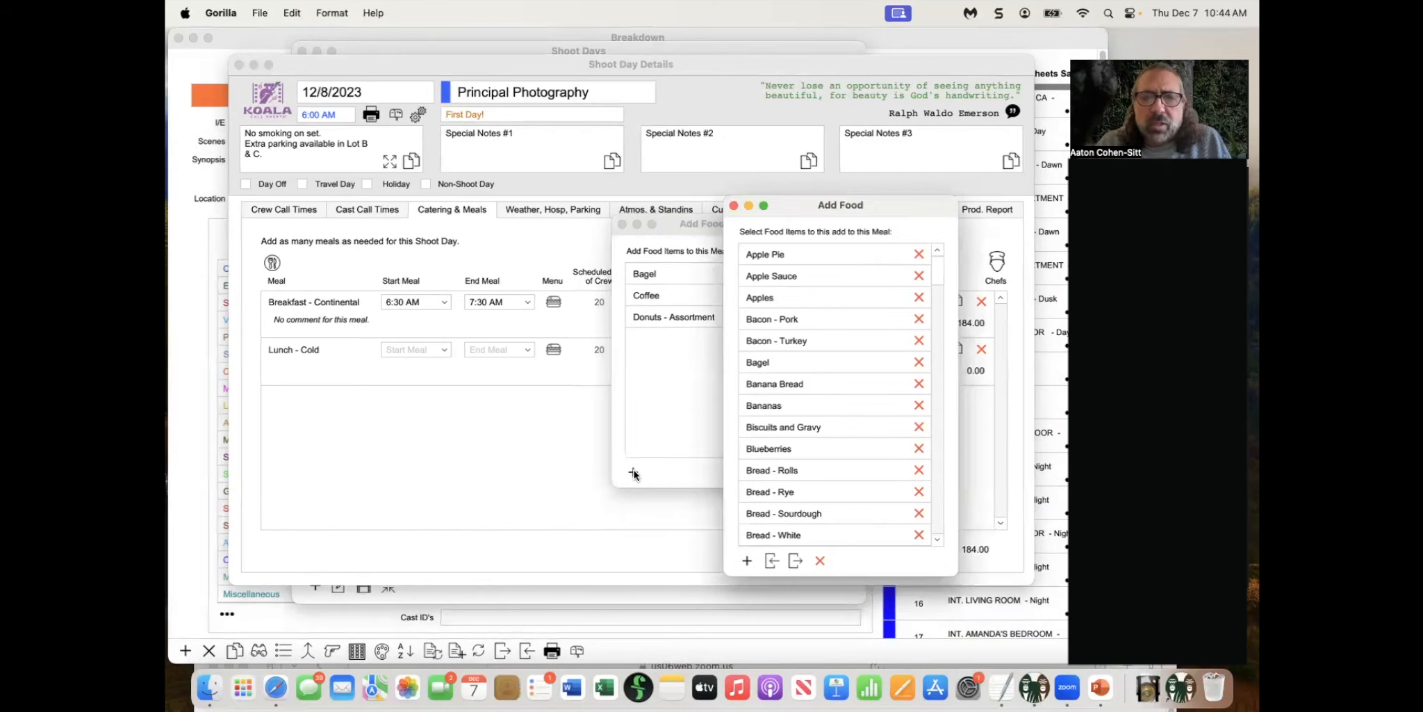
pyautogui.scroll(-2, 847, 403)
pyautogui.scroll(-10, 847, 403)
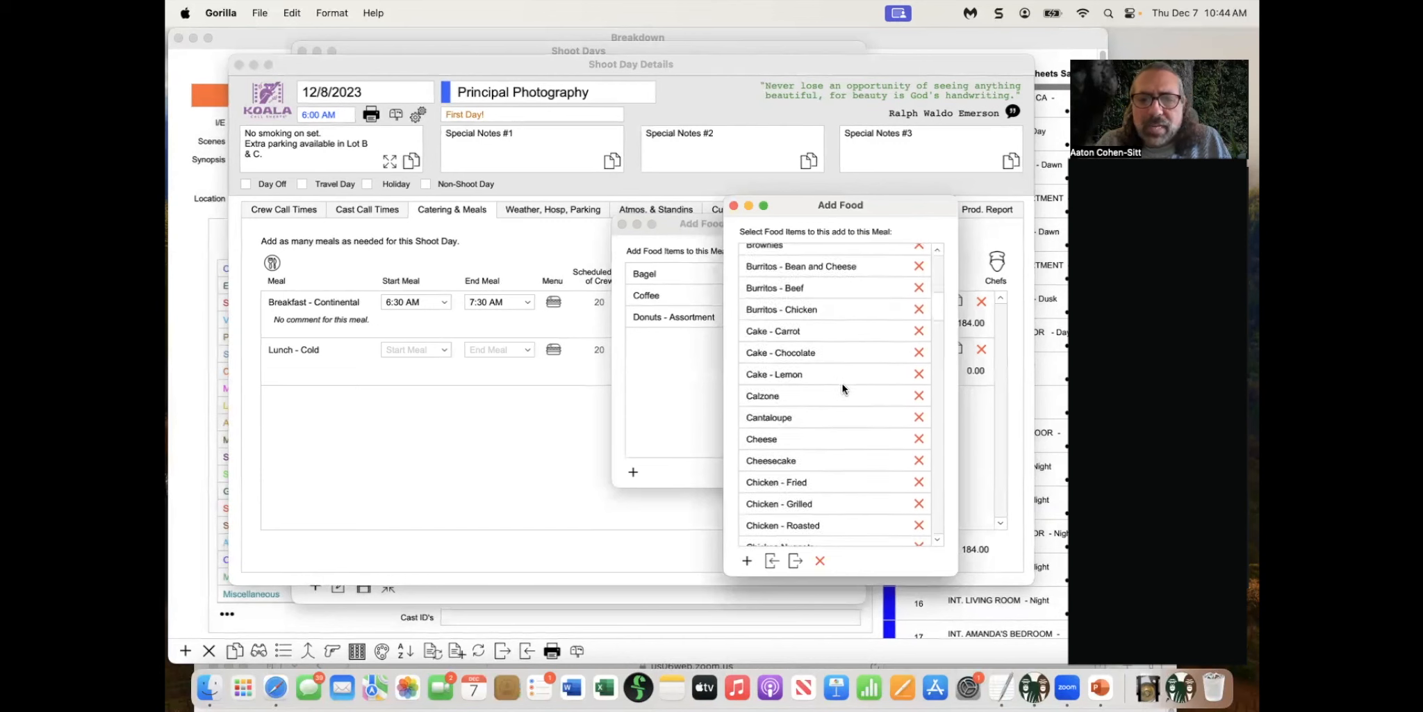
pyautogui.scroll(-15, 836, 382)
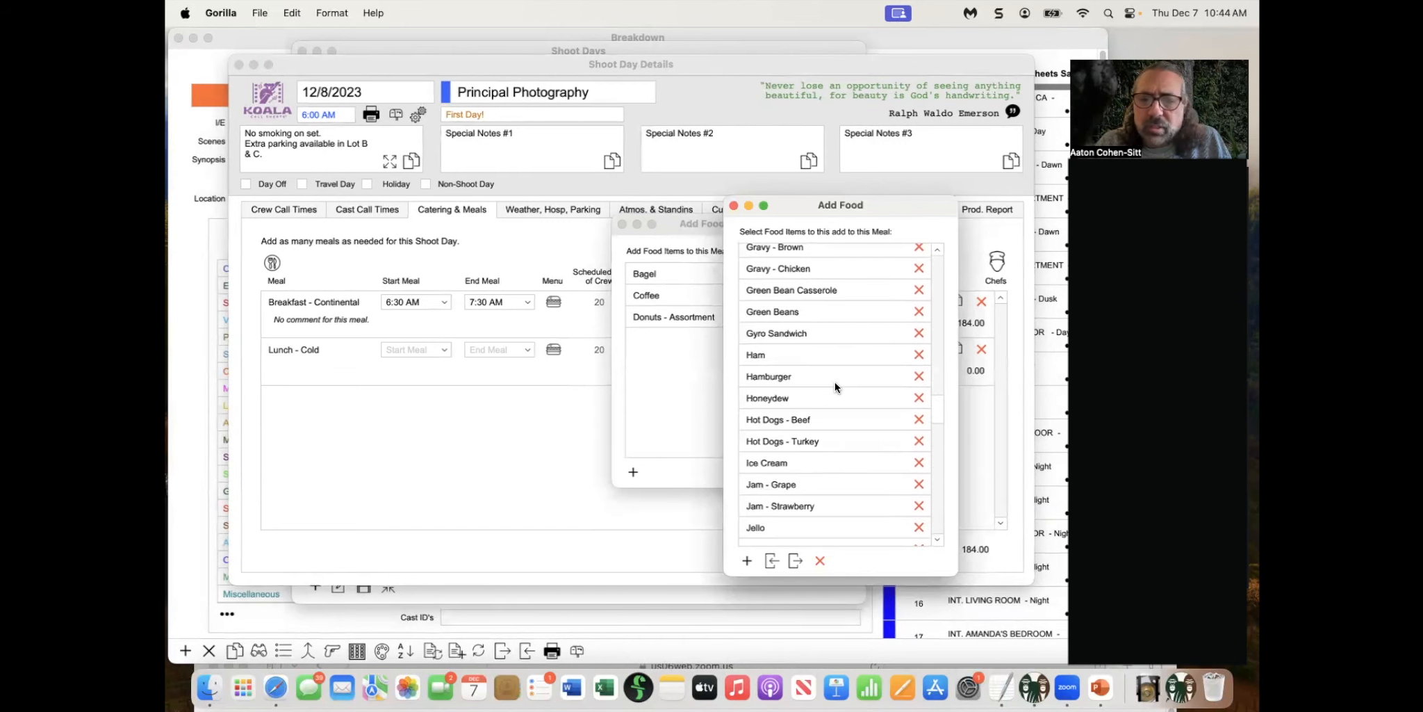
pyautogui.scroll(-8, 835, 386)
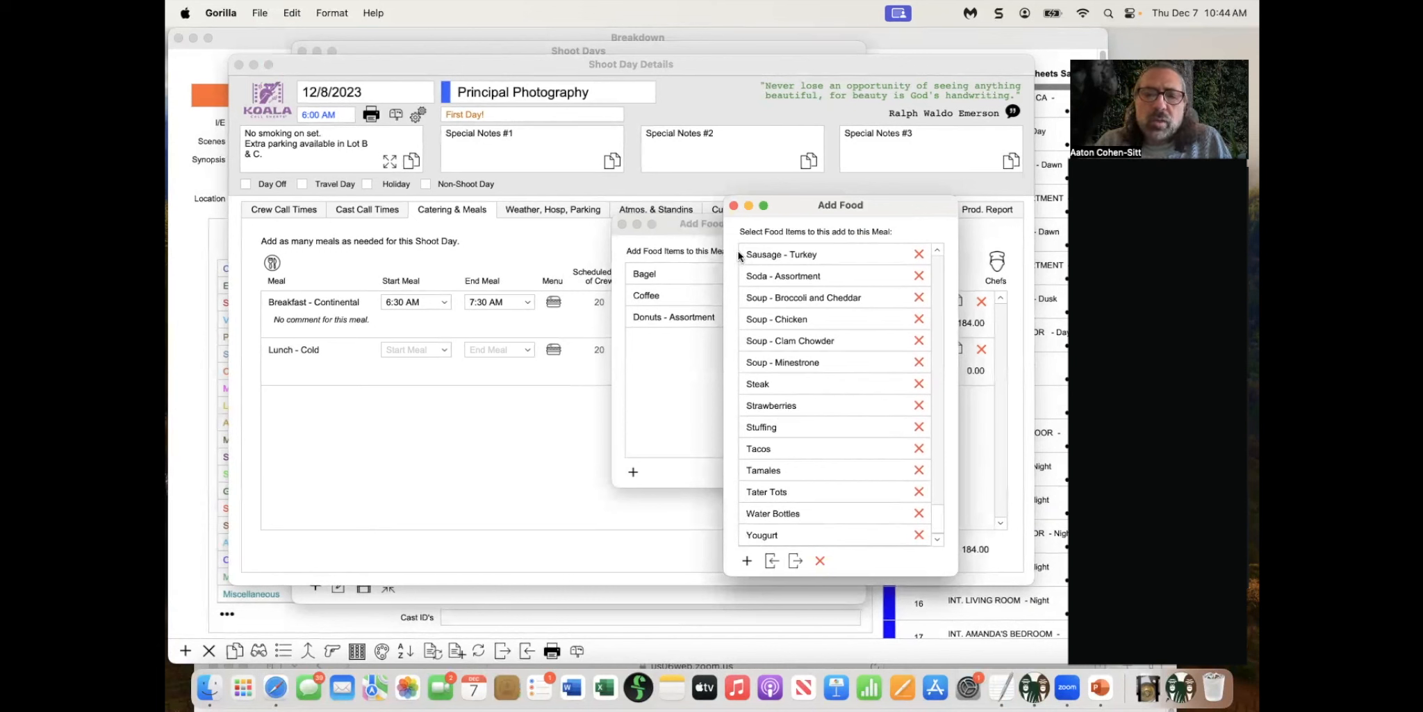
pyautogui.click(734, 206)
pyautogui.click(622, 223)
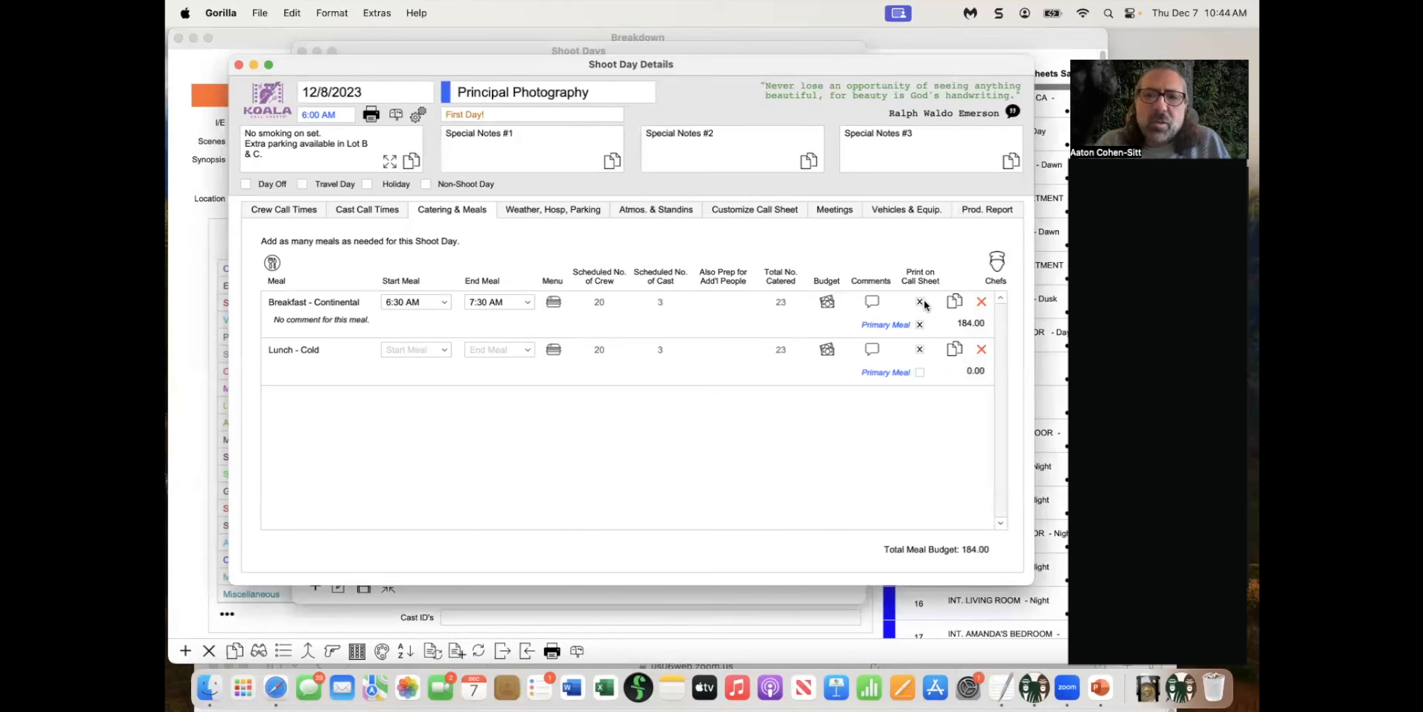
# Review the chefs and caterers marked for printing, preview the 12/8/2023 catering menu report, and close it
pyautogui.click(996, 261)
pyautogui.moveTo(809, 229); pyautogui.dragTo(650, 123)
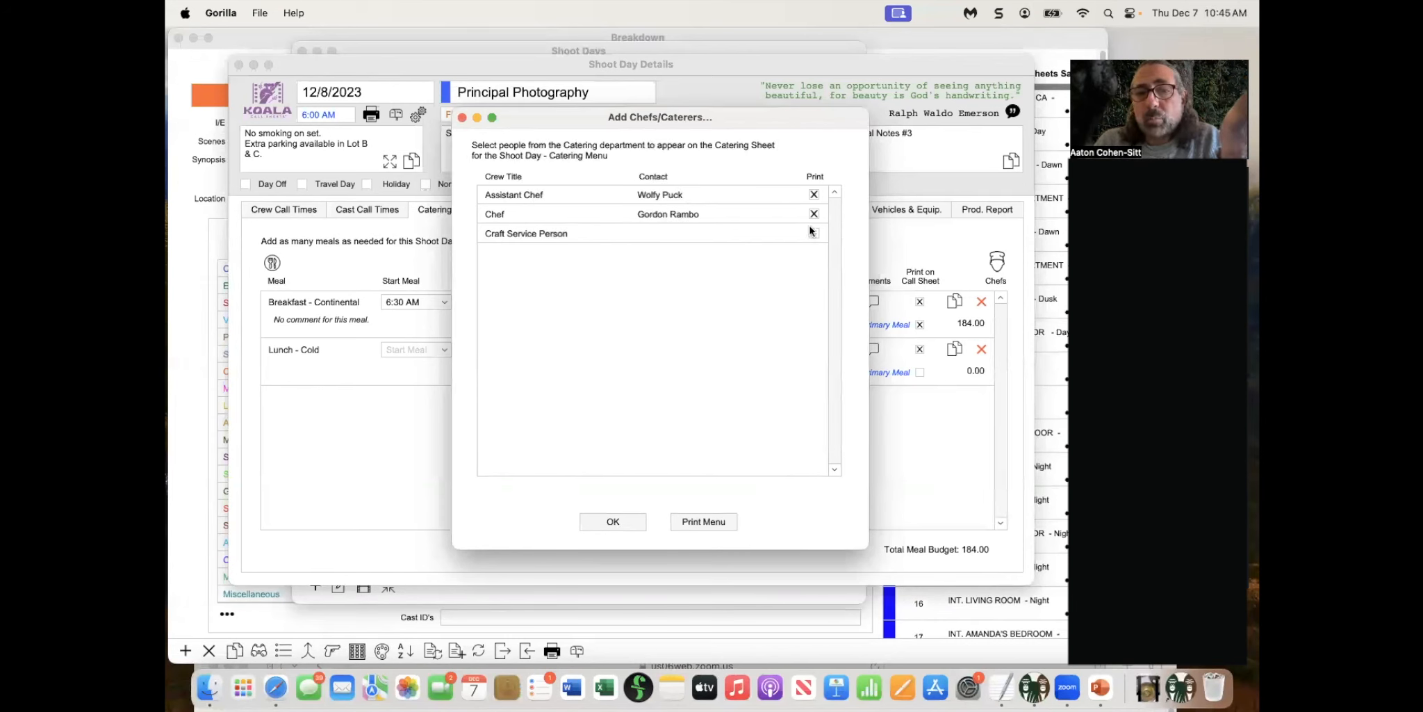
pyautogui.click(694, 521)
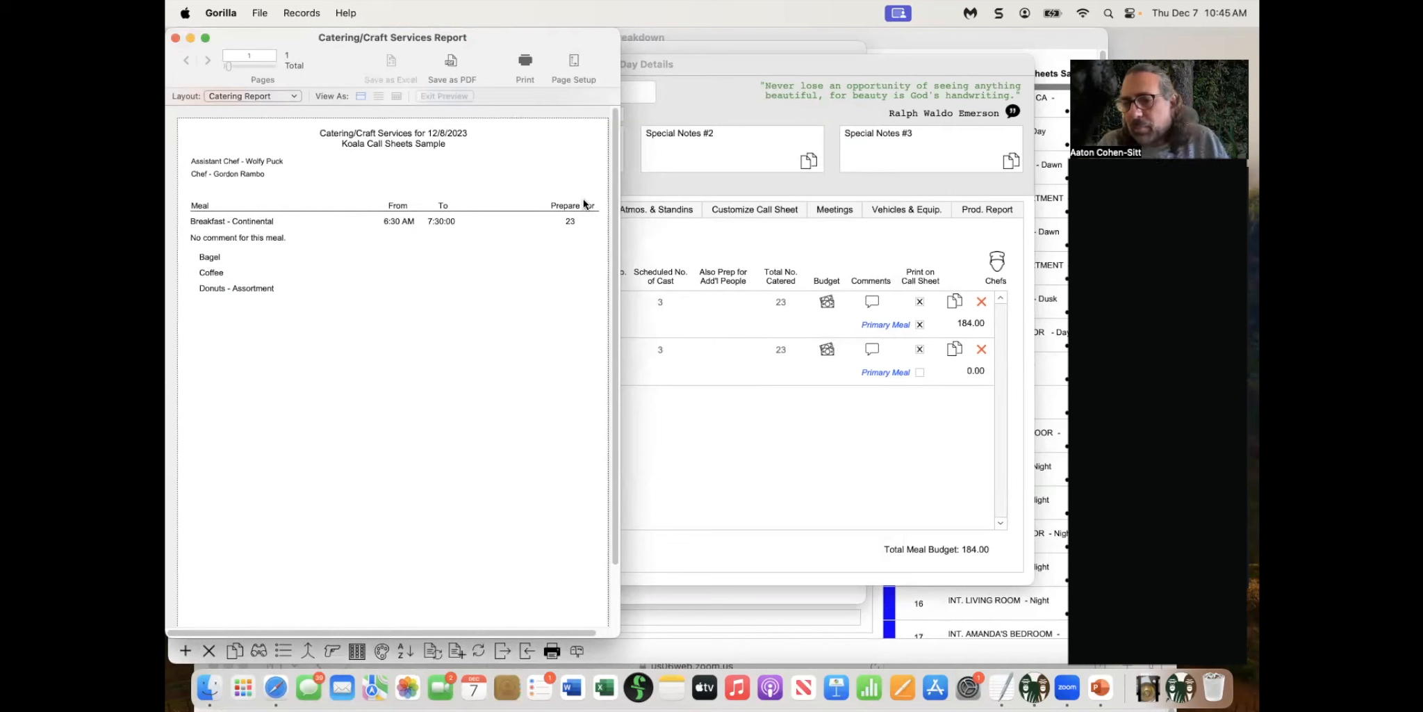
pyautogui.click(176, 37)
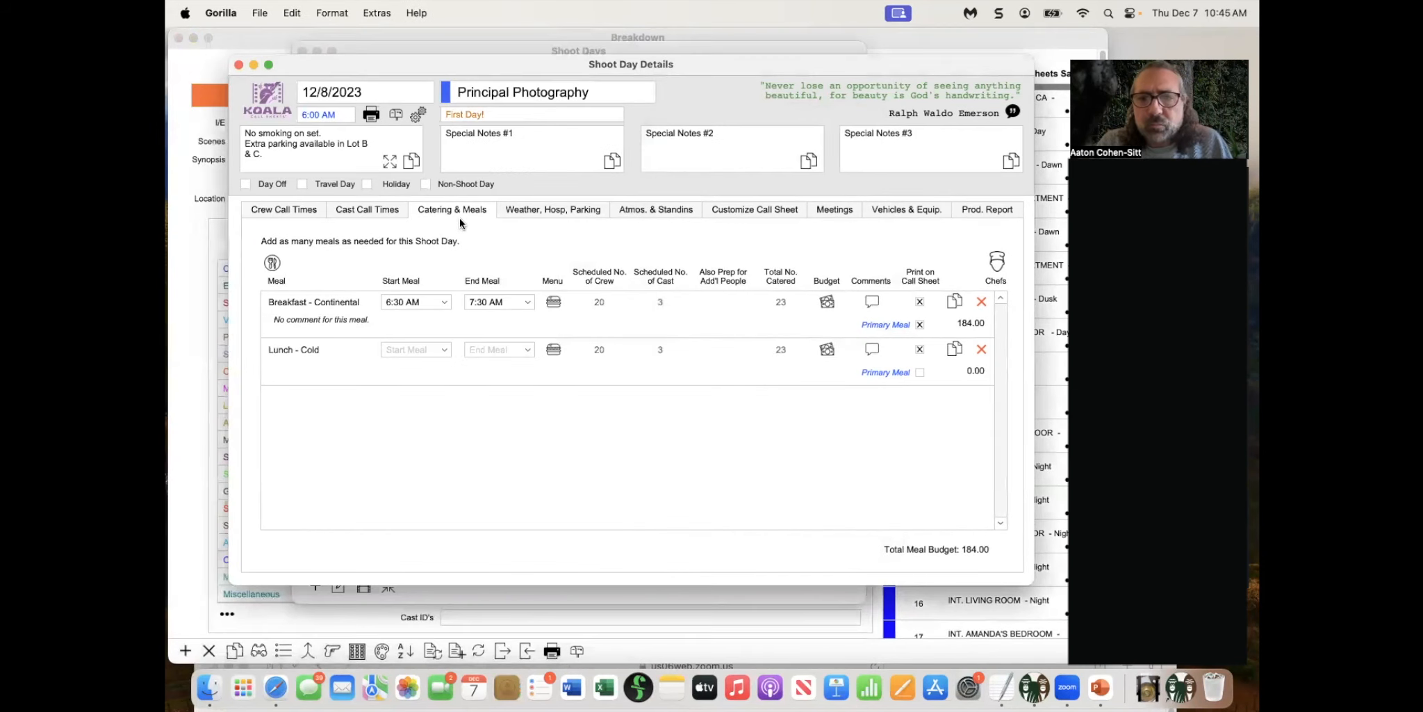
# Switch to PowerPoint and advance the slide show to the Printing & Exporting slide
pyautogui.press('super+Tab')
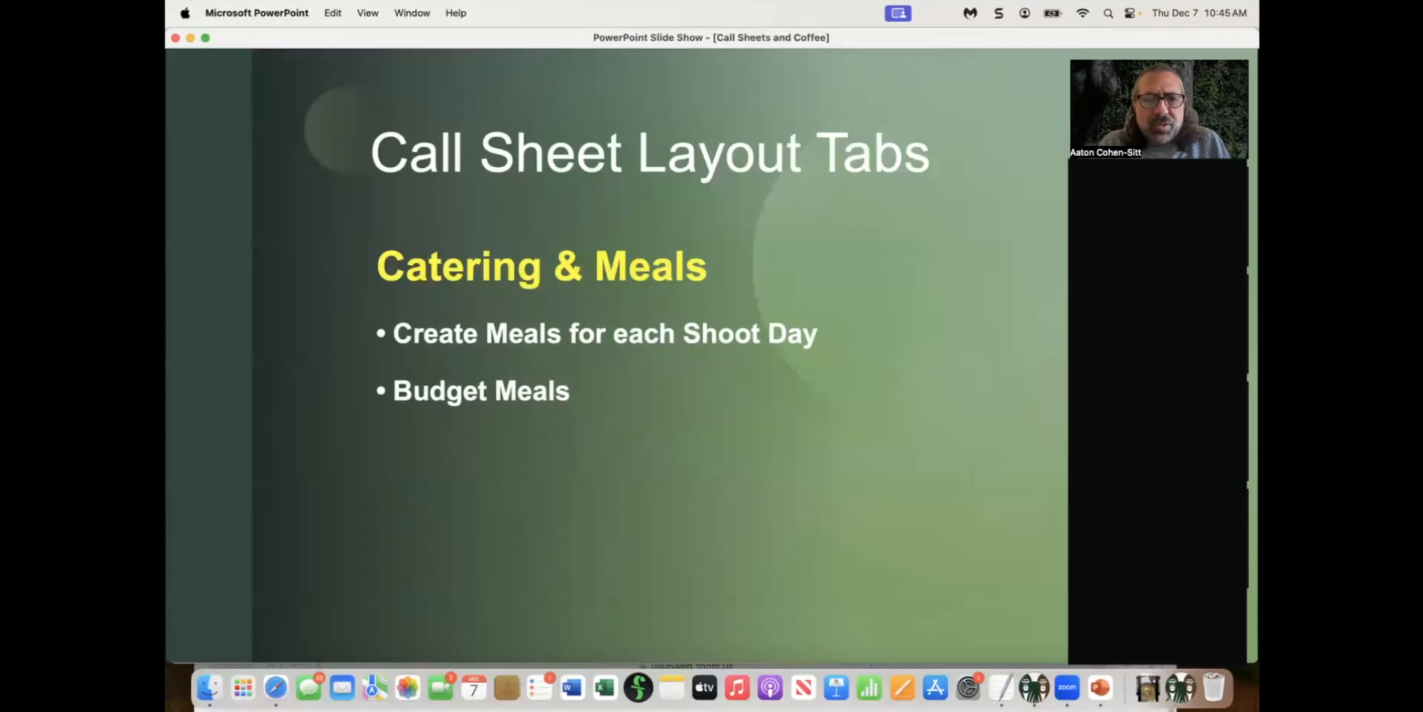
pyautogui.press('Right')
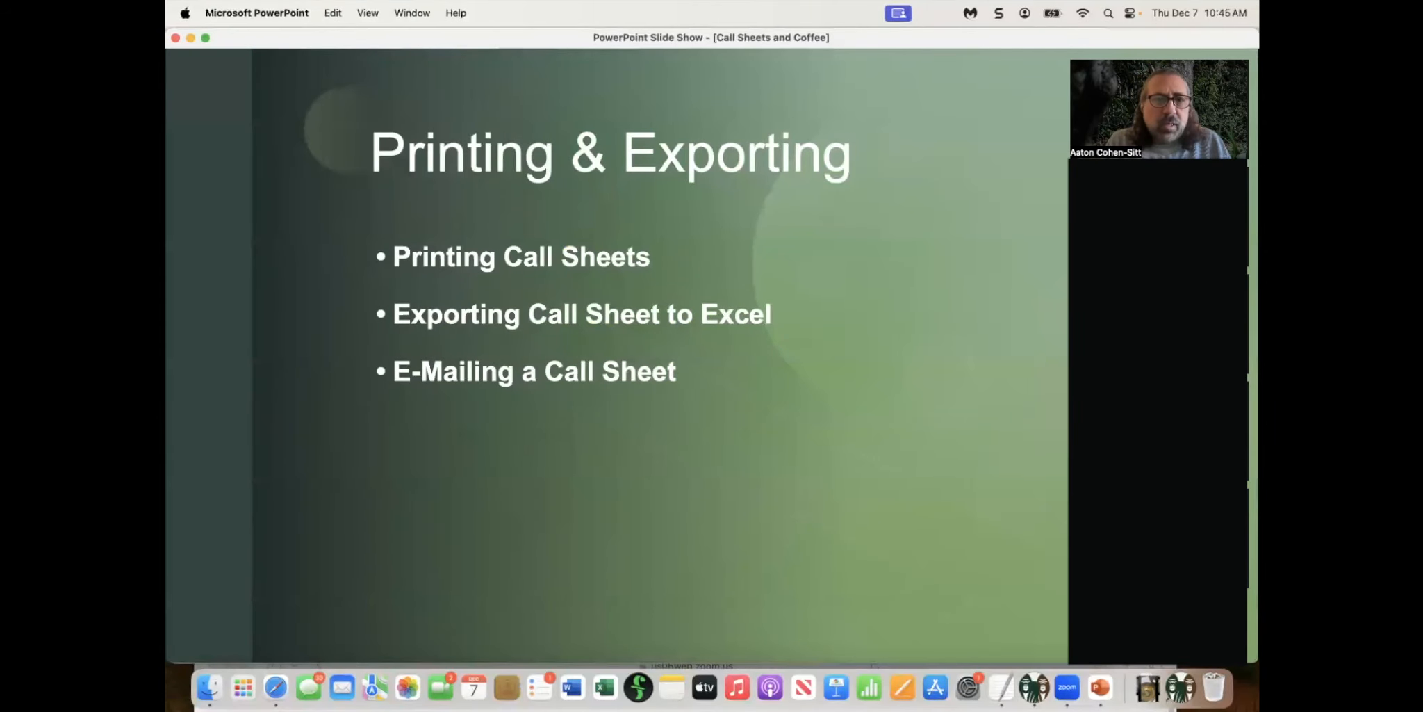
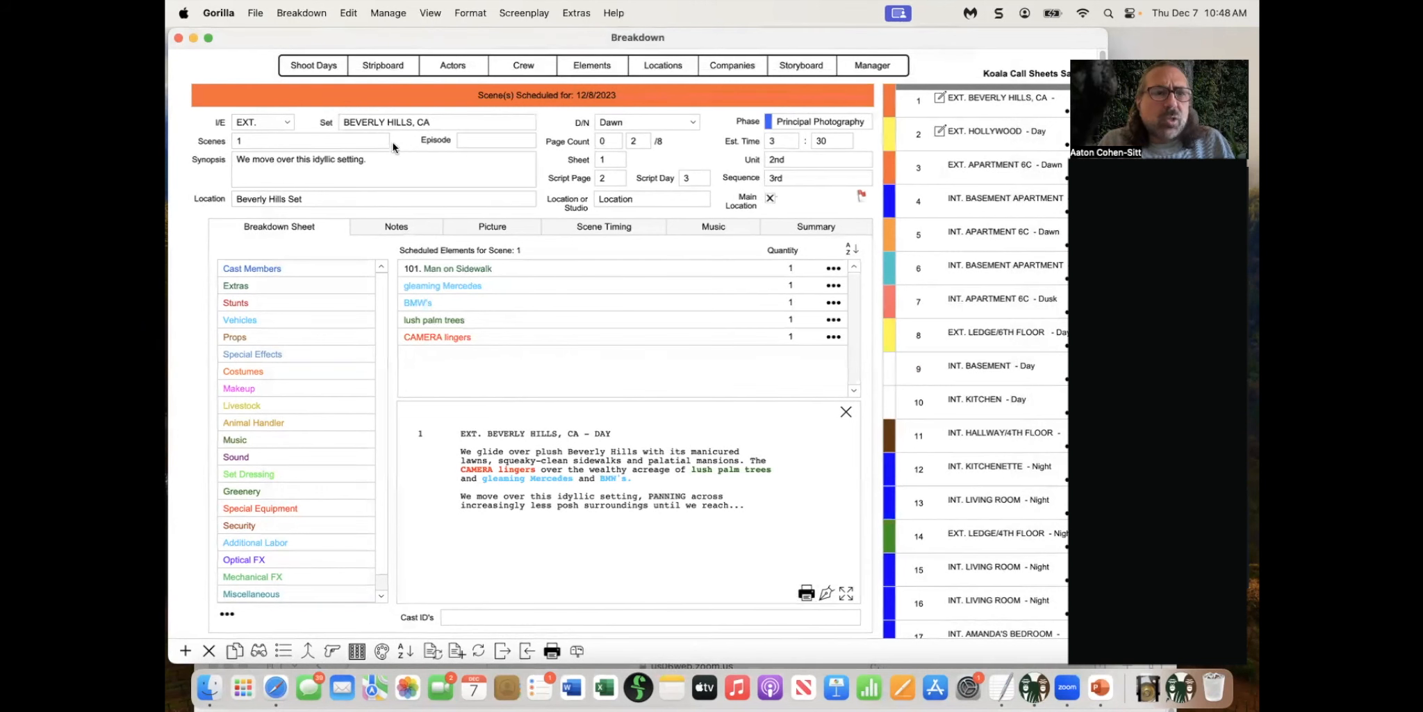
# In Gorilla, open the 12/8/2023 shoot day from the shoot days calendar and show its cast call times
pyautogui.click(326, 65)
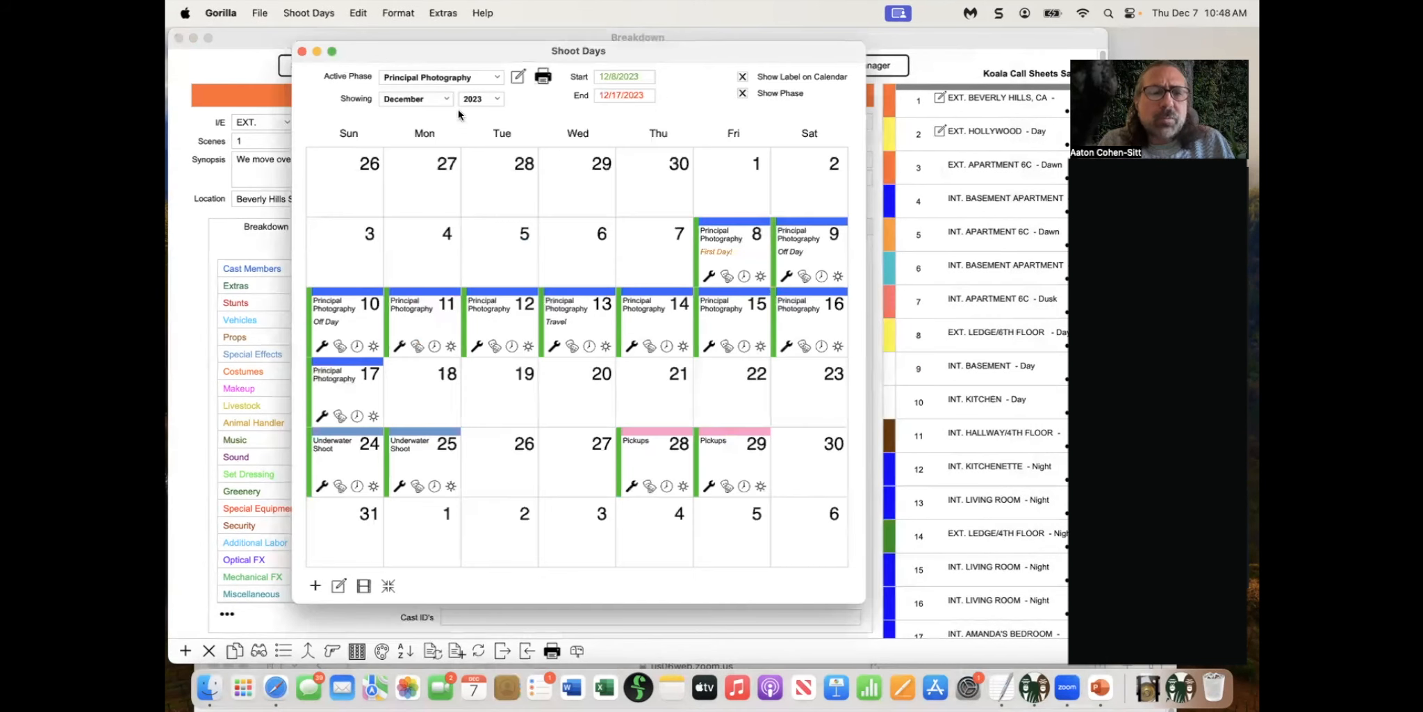
pyautogui.doubleClick(703, 240)
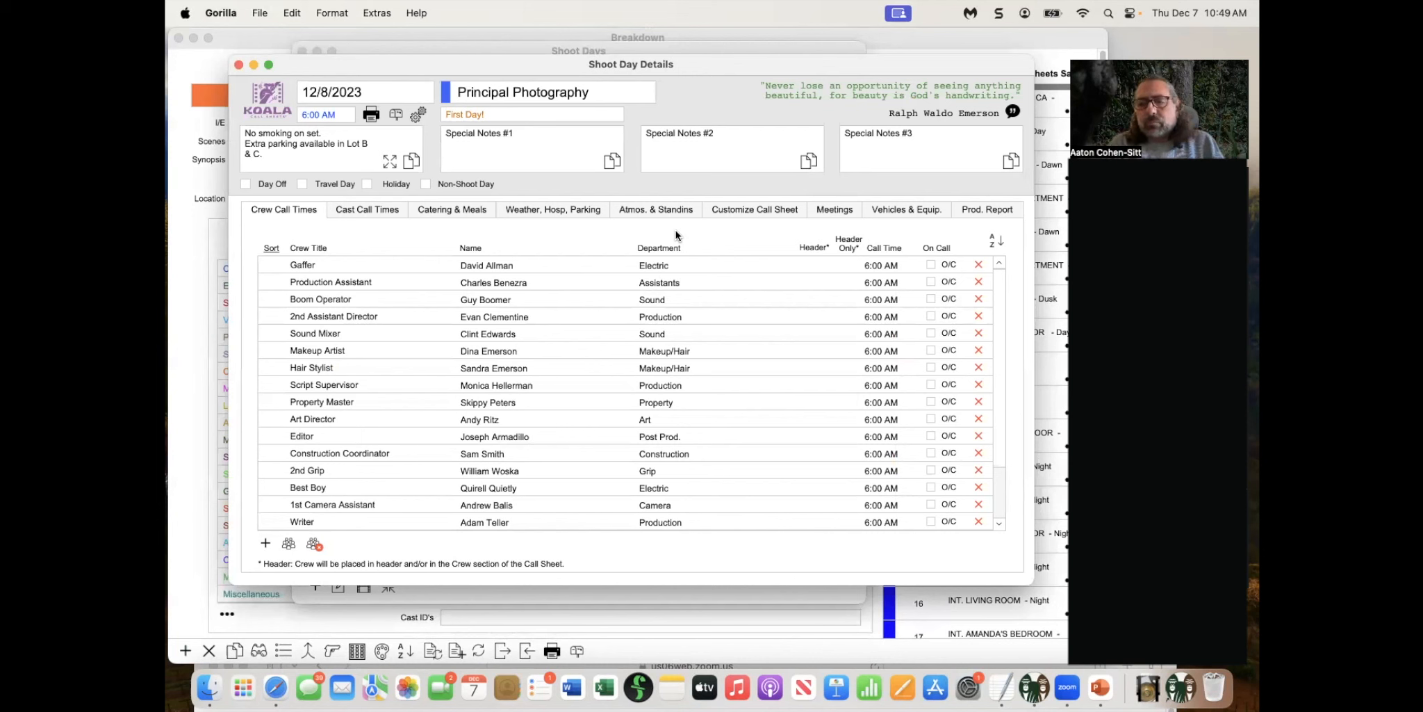
pyautogui.moveTo(502, 66)
pyautogui.mouseDown()
pyautogui.moveTo(526, 57)
pyautogui.moveTo(528, 70)
pyautogui.moveTo(503, 64)
pyautogui.mouseUp()
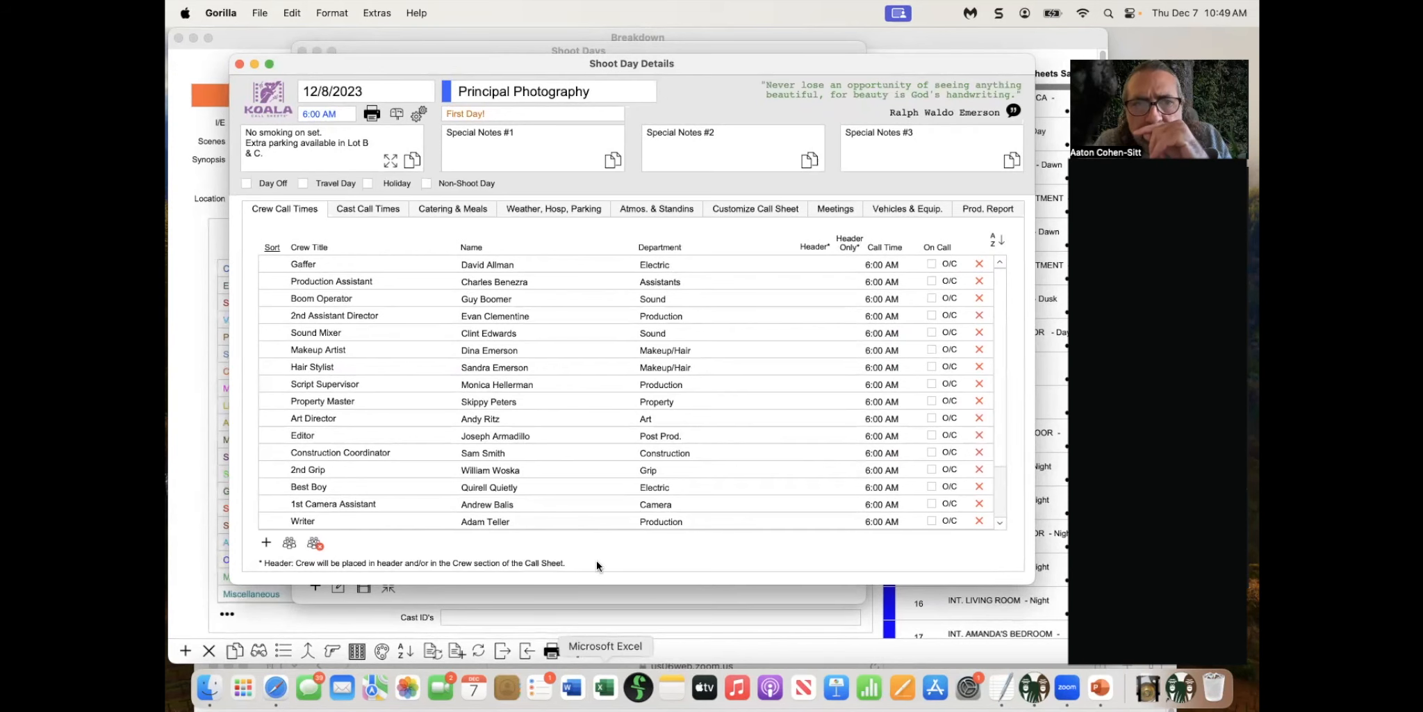
pyautogui.click(359, 207)
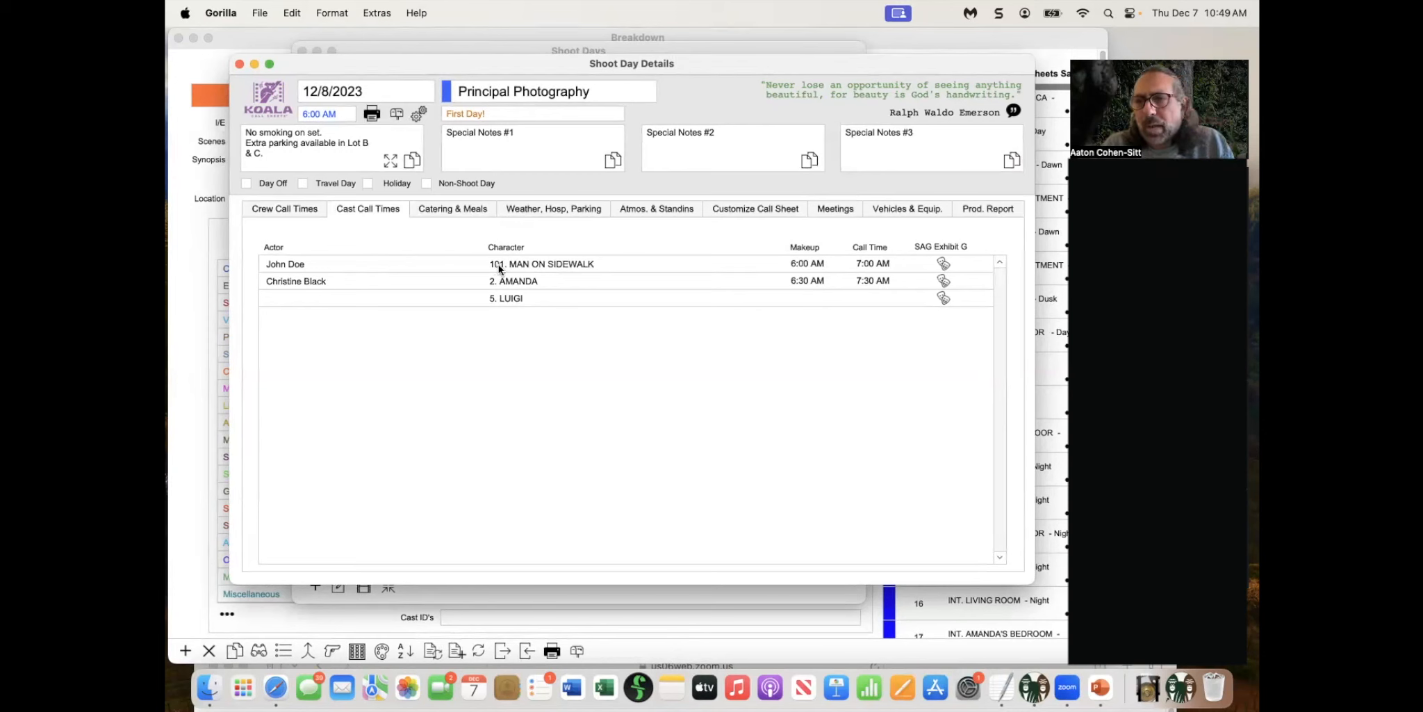
# Check the Cast block's settings in the call sheet preferences, including the DOOD printing option, and close the preferences
pyautogui.click(371, 114)
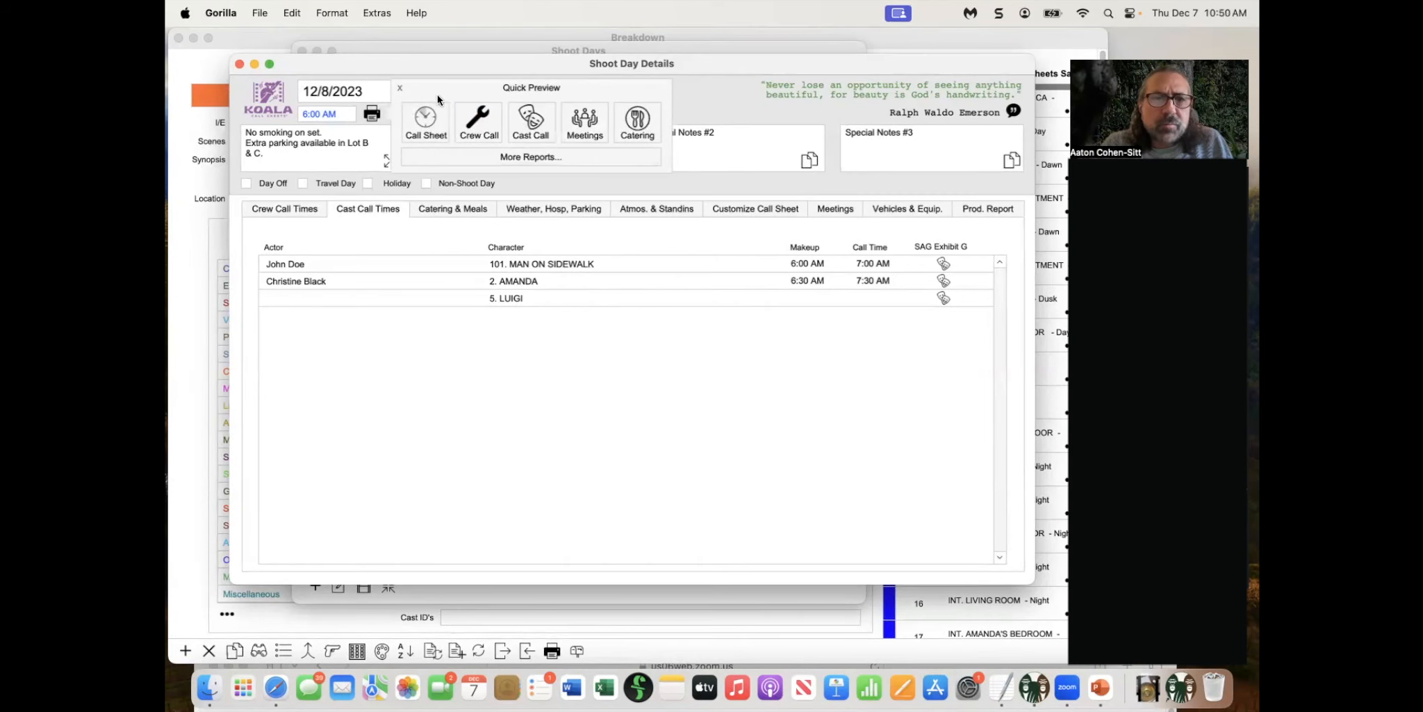
pyautogui.click(400, 88)
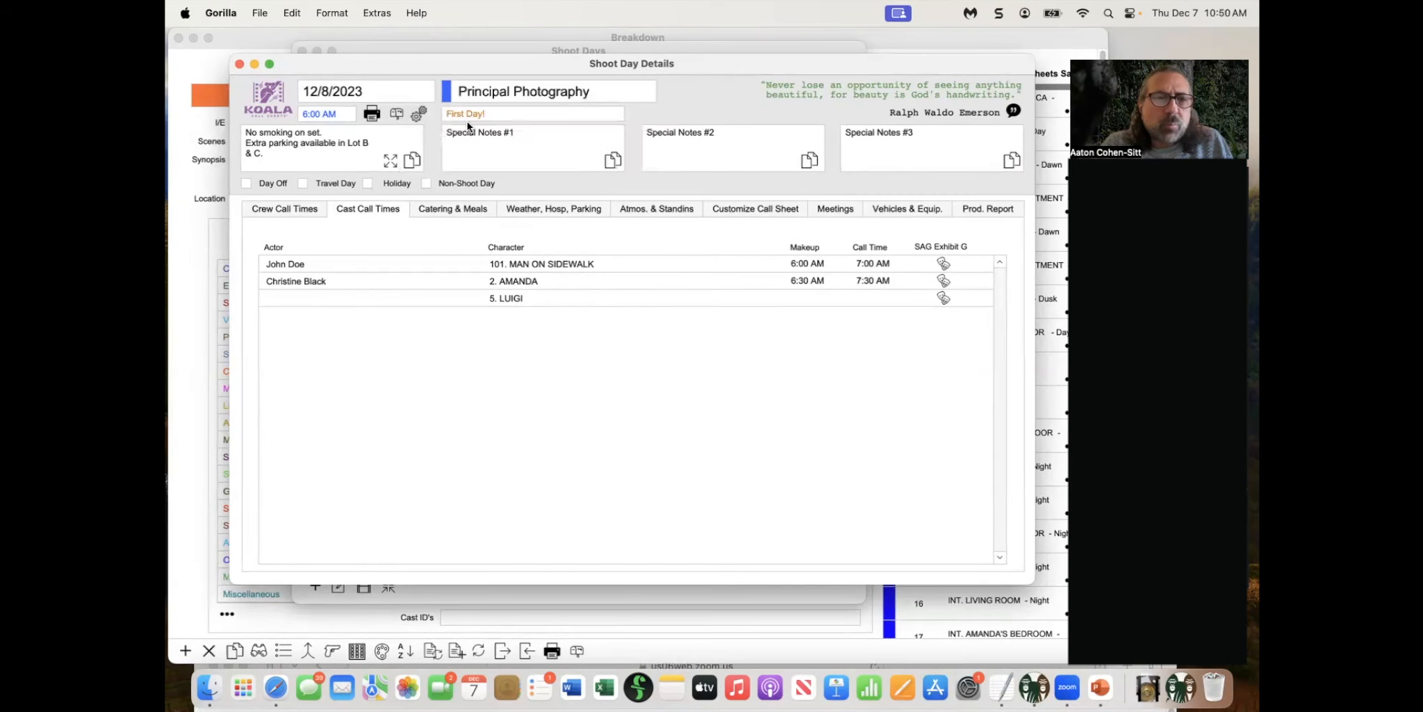
pyautogui.click(416, 114)
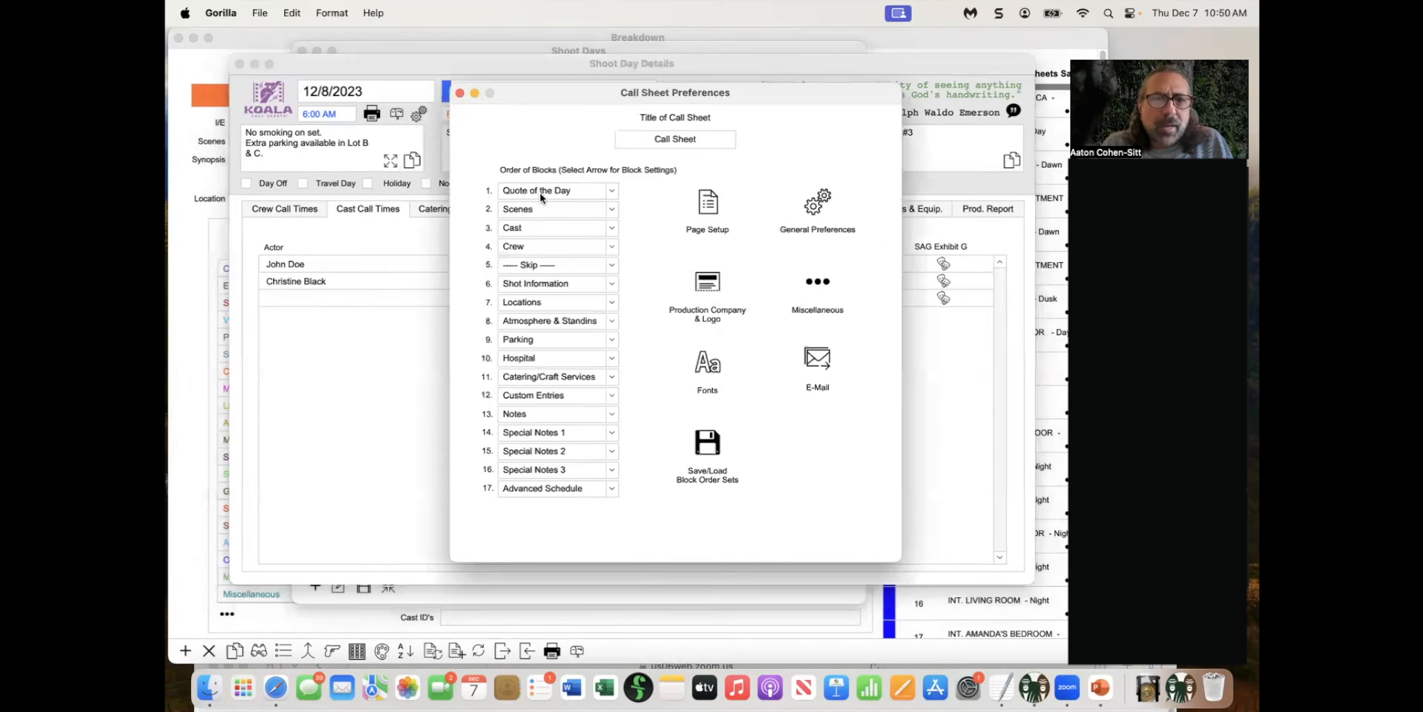
pyautogui.click(613, 226)
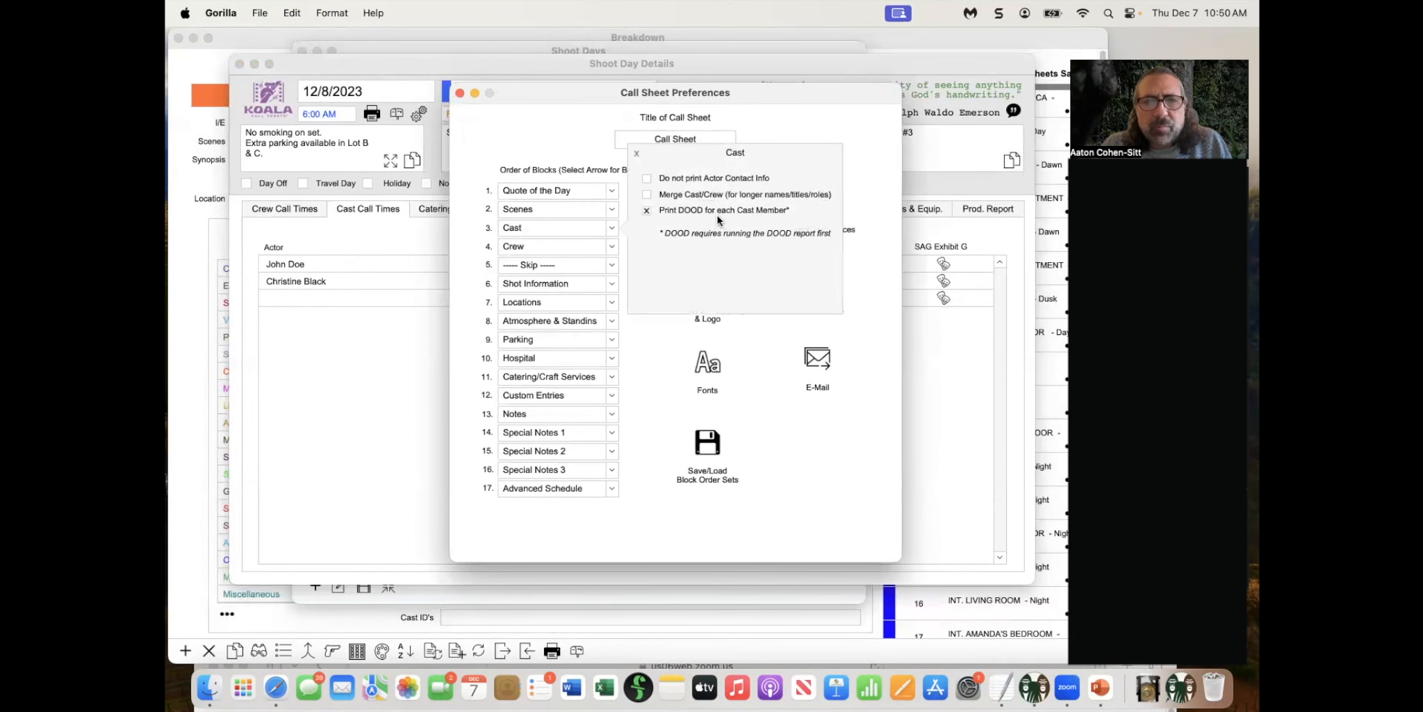
pyautogui.click(635, 152)
pyautogui.click(459, 93)
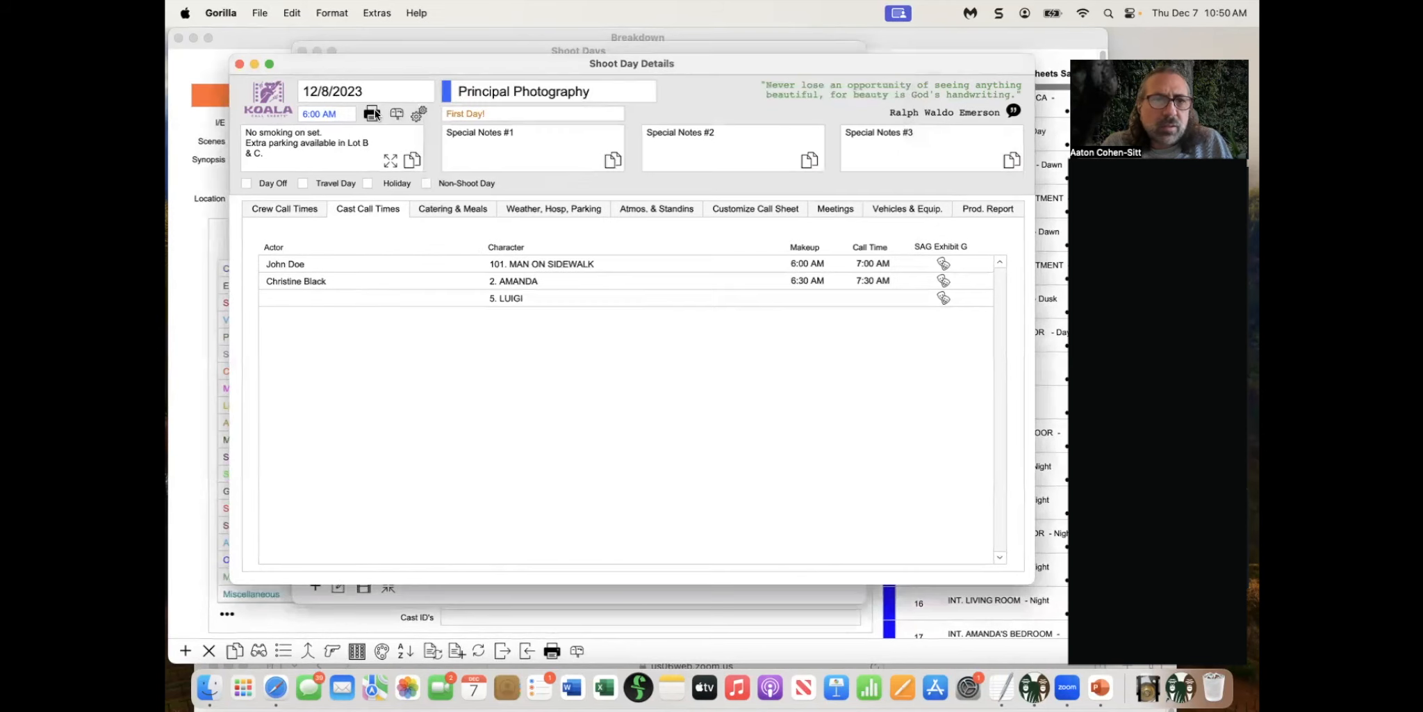
# Generate the 12/8/2023 call sheet with template Call Sheet #1, examine its first page, and close the report
pyautogui.click(372, 114)
pyautogui.click(416, 113)
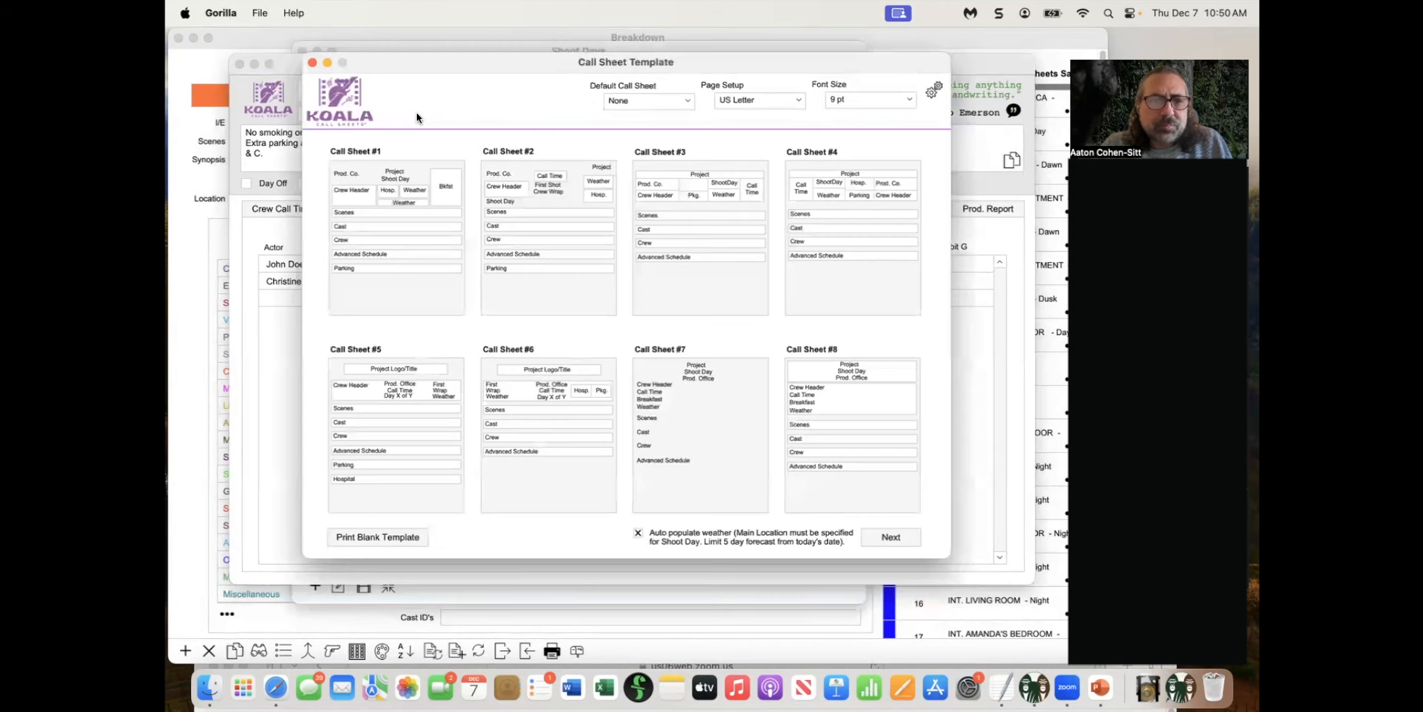
pyautogui.click(415, 180)
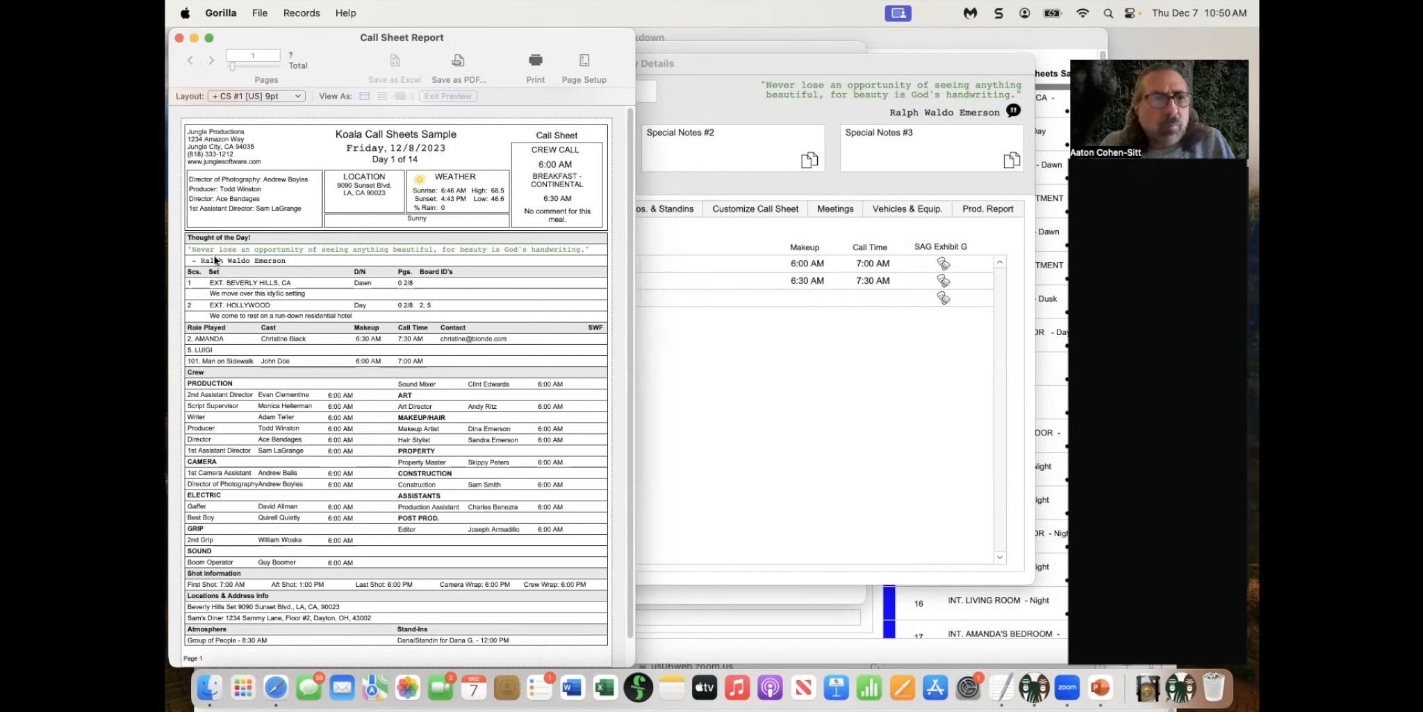
pyautogui.click(180, 38)
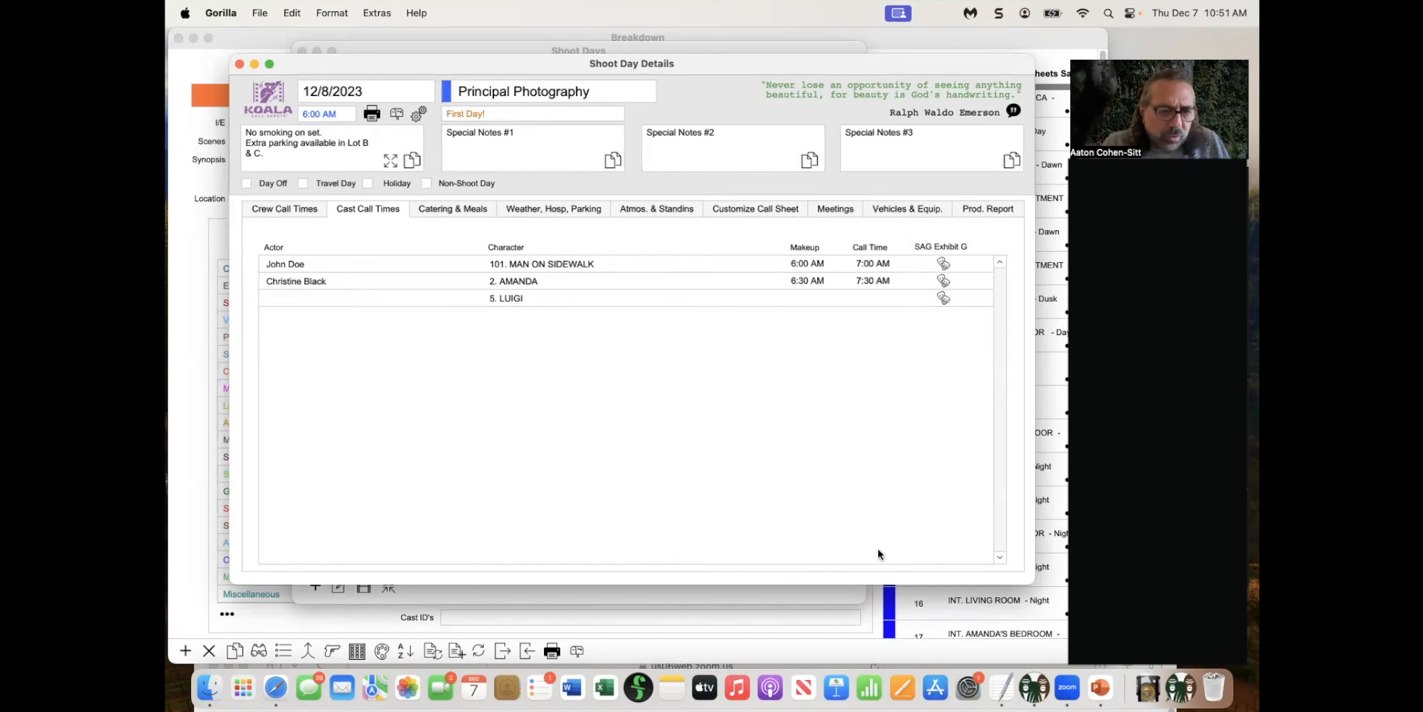
# Switch to Safari, open junglesoftware.com in a new window, and go to its Webinars page
pyautogui.click(277, 688)
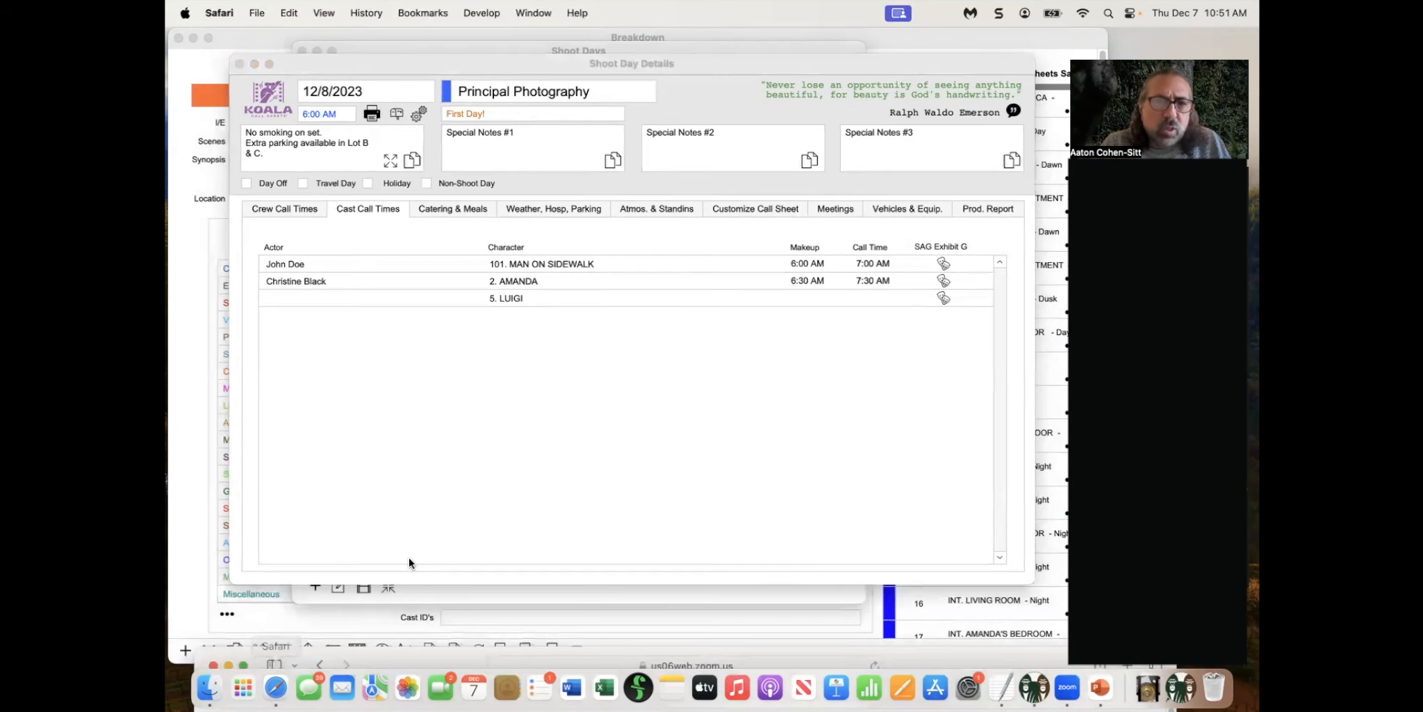
pyautogui.click(258, 13)
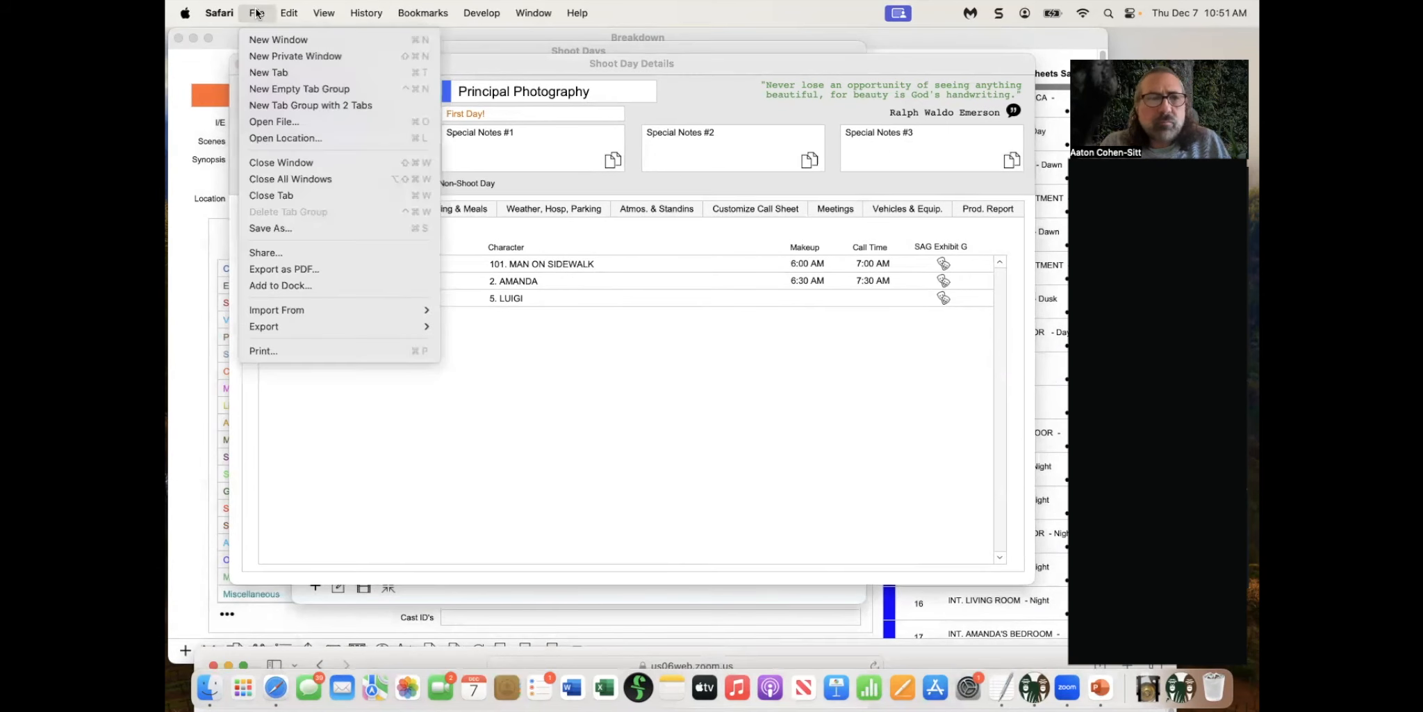
pyautogui.click(257, 38)
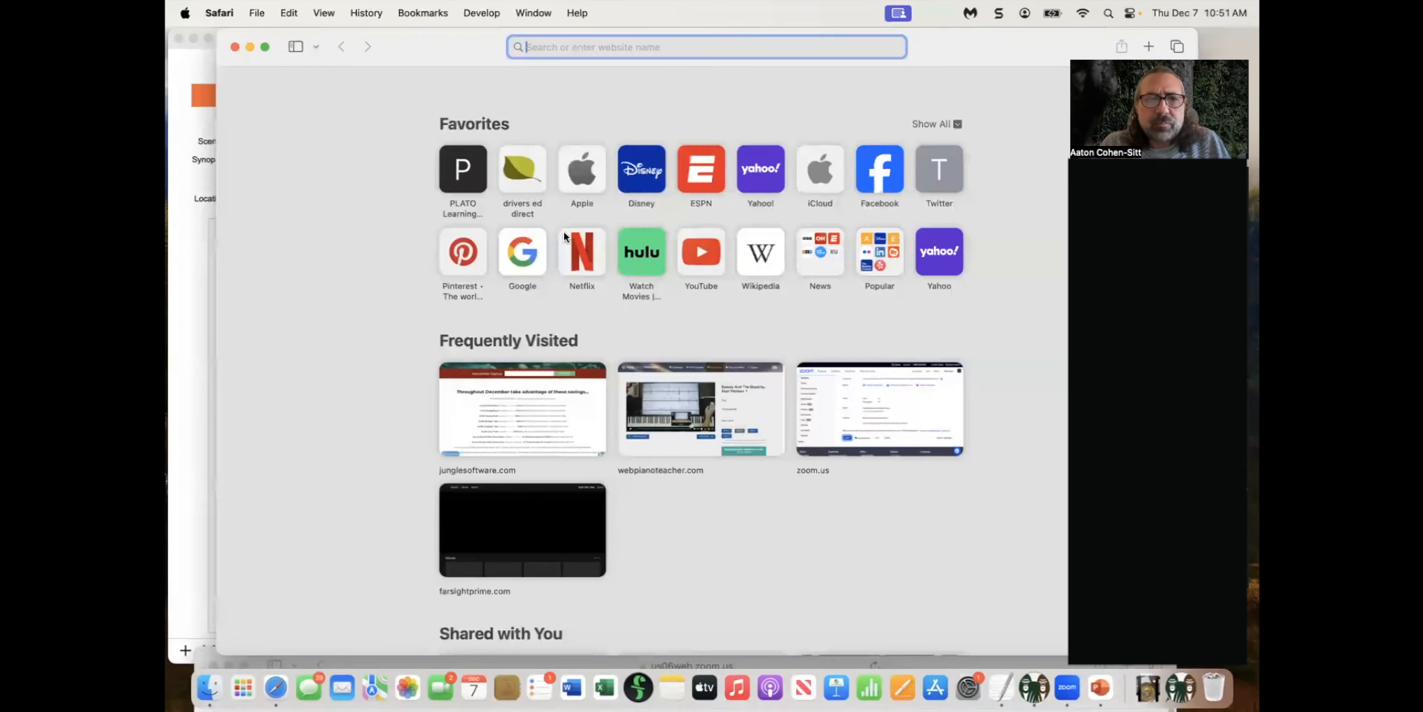
pyautogui.click(557, 393)
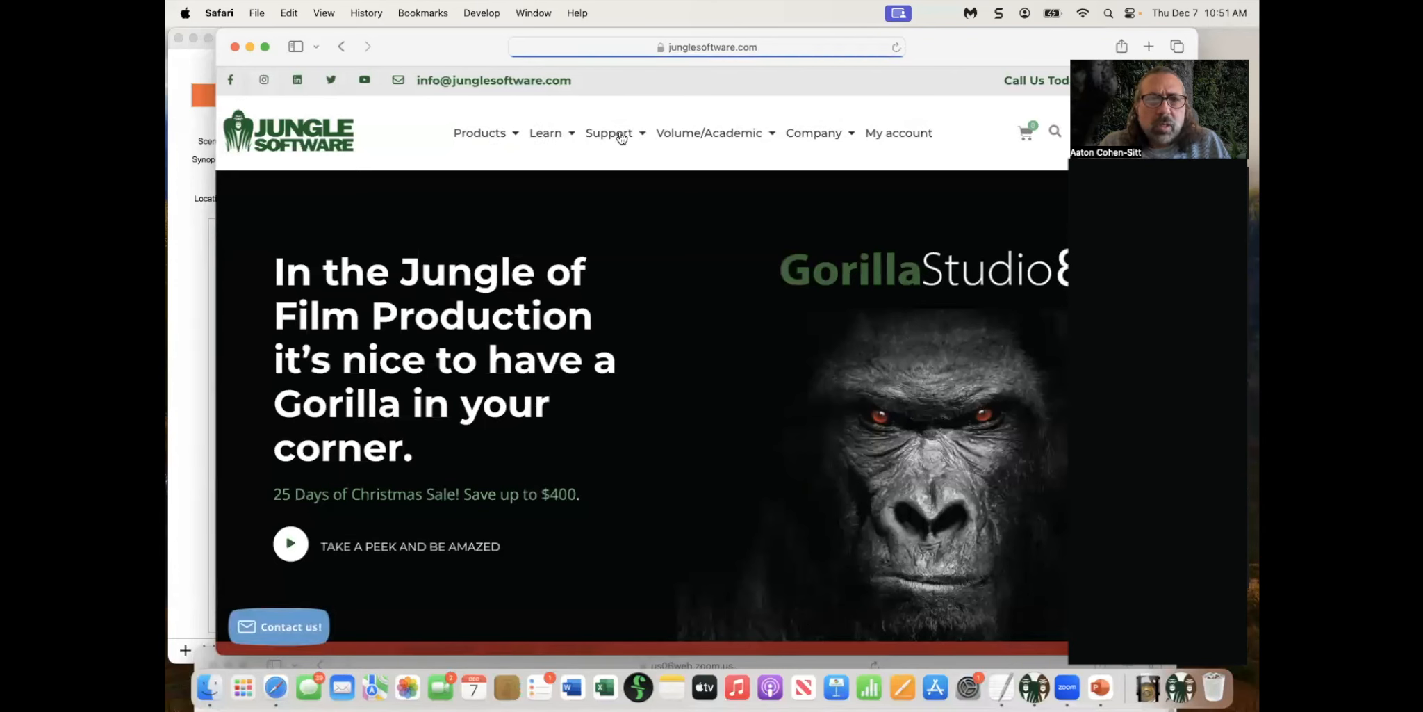
pyautogui.moveTo(622, 139)
pyautogui.moveTo(556, 139)
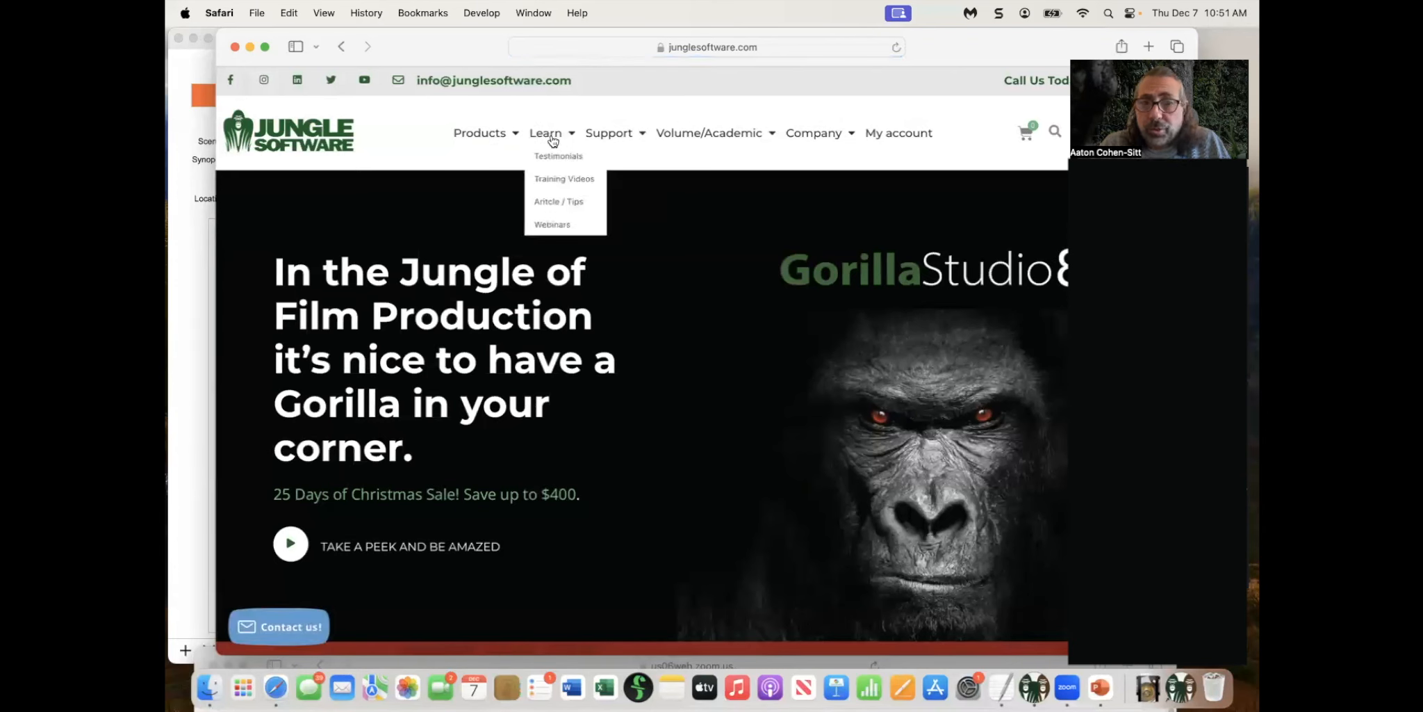
pyautogui.click(552, 233)
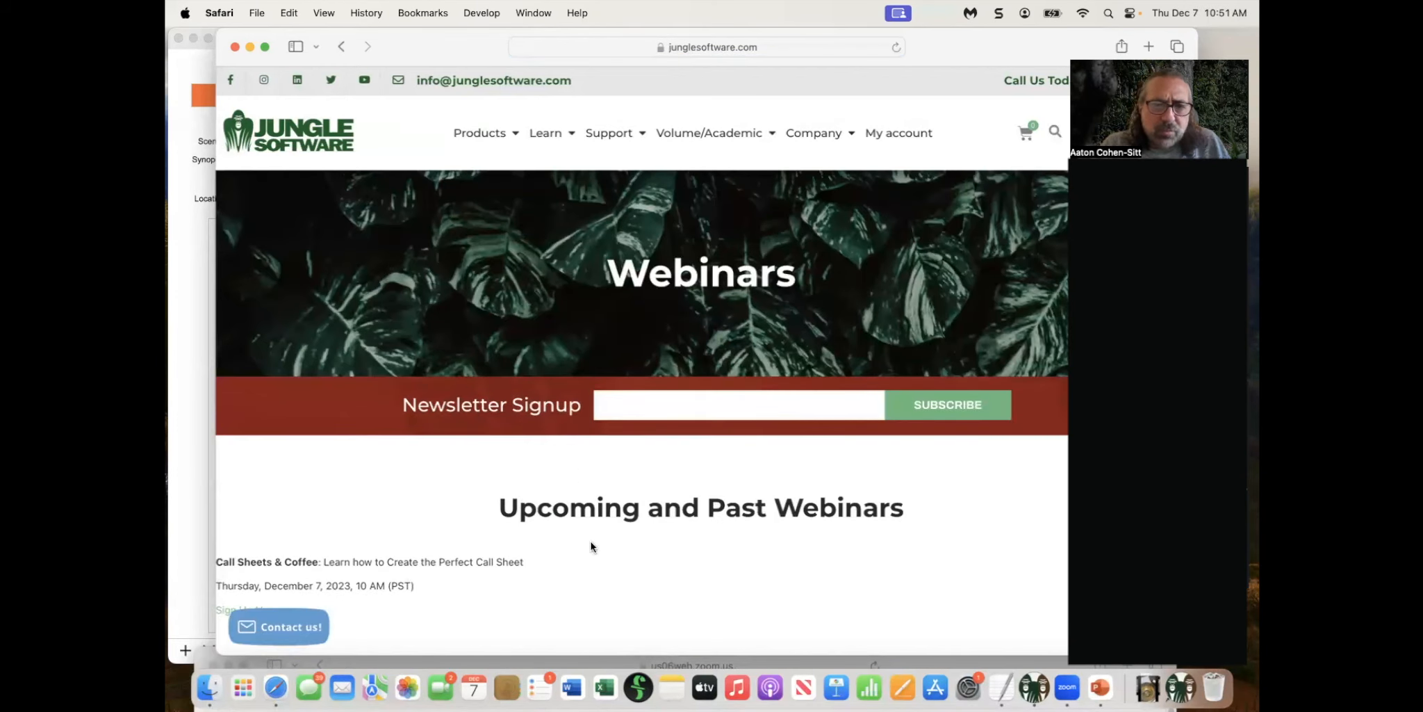
# Look through the upcoming and past webinars listed on the page, and hide Safari to return to Gorilla
pyautogui.scroll(-5, 595, 539)
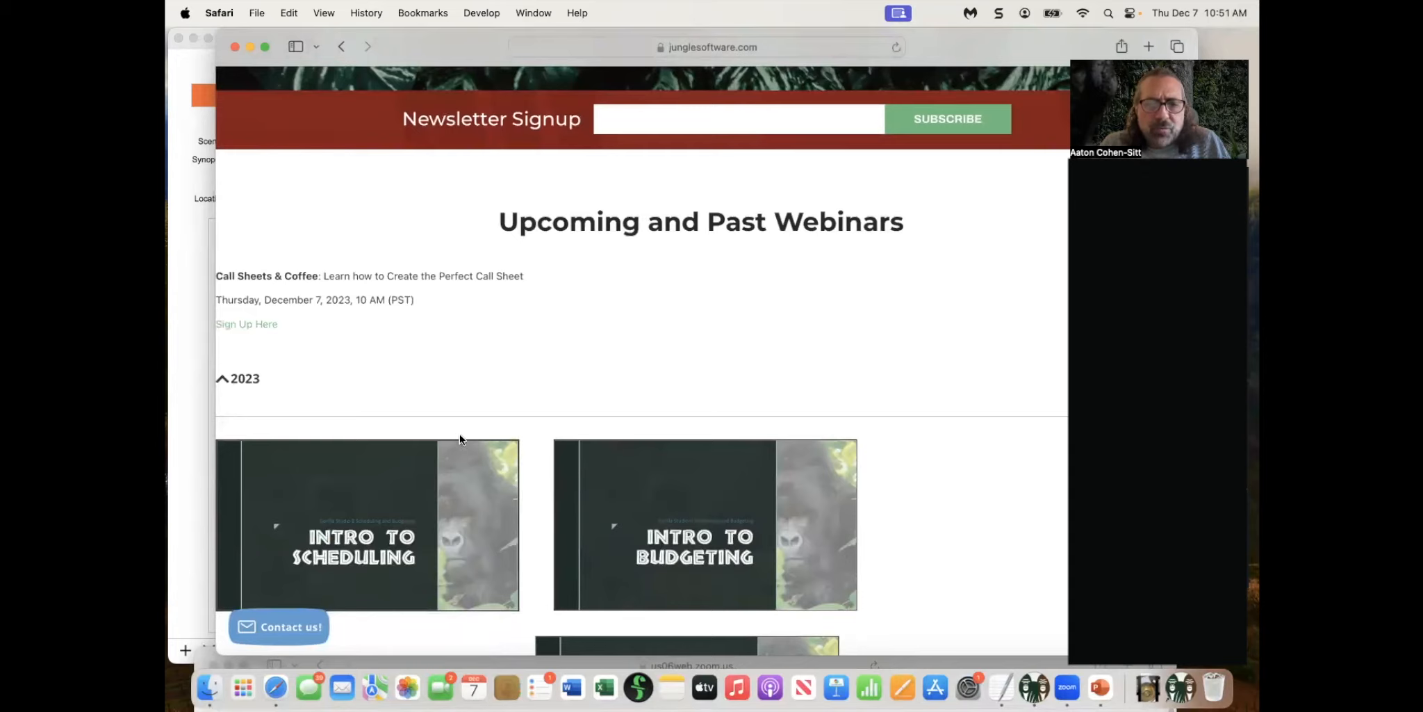
pyautogui.scroll(-3, 459, 434)
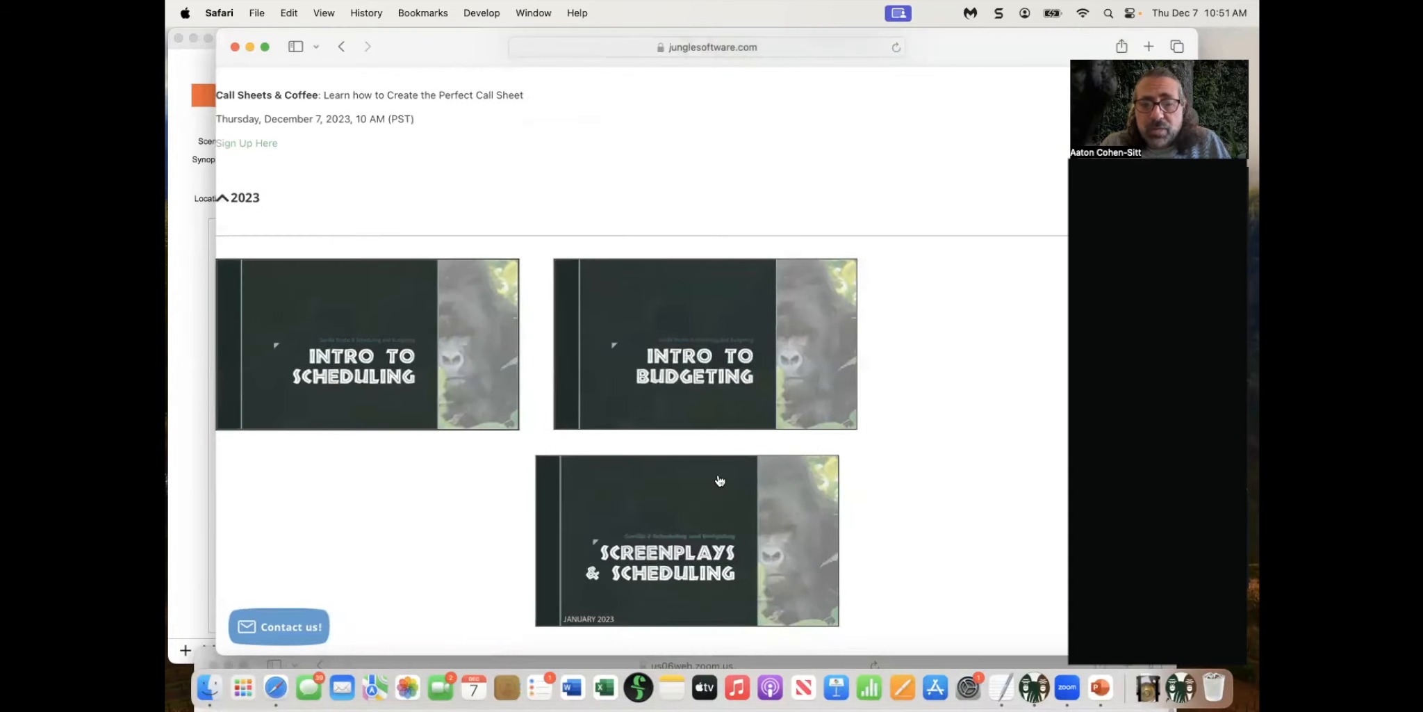
pyautogui.scroll(-5, 684, 452)
pyautogui.scroll(10, 681, 448)
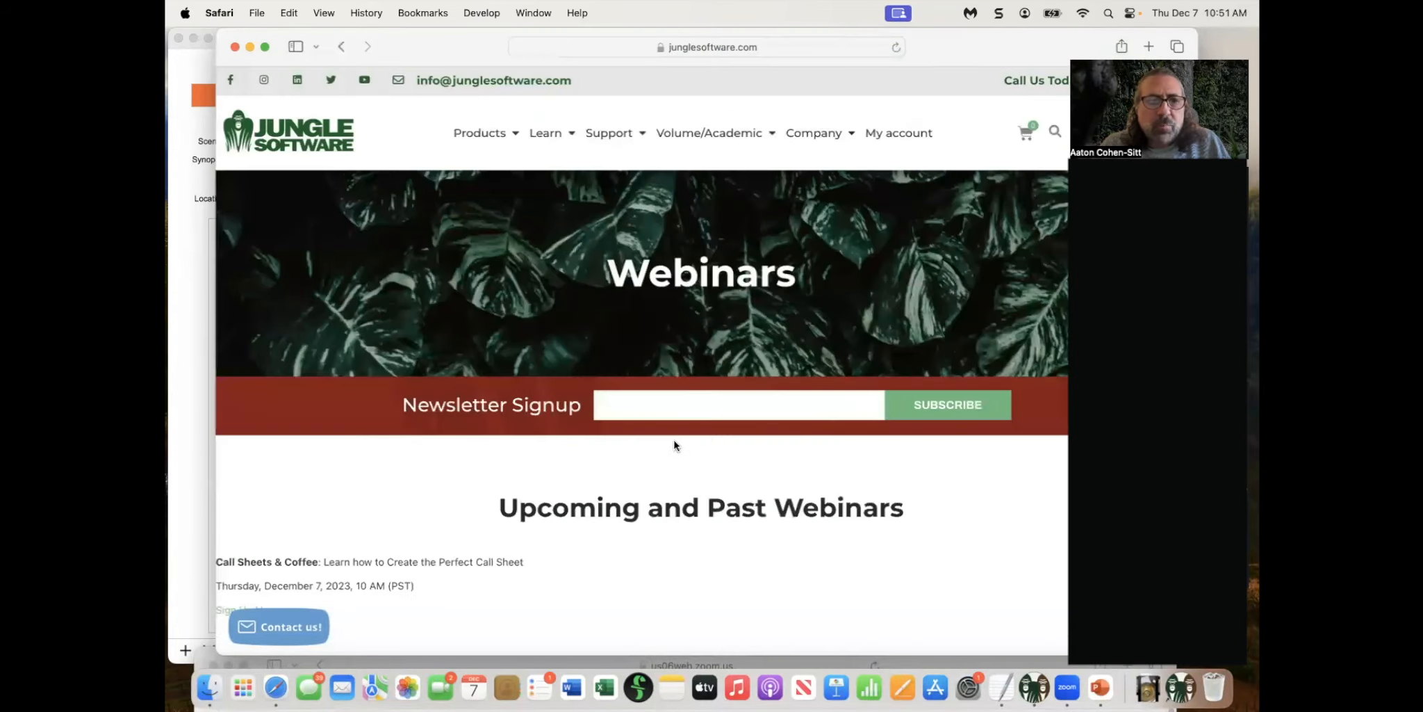
pyautogui.scroll(-2, 487, 468)
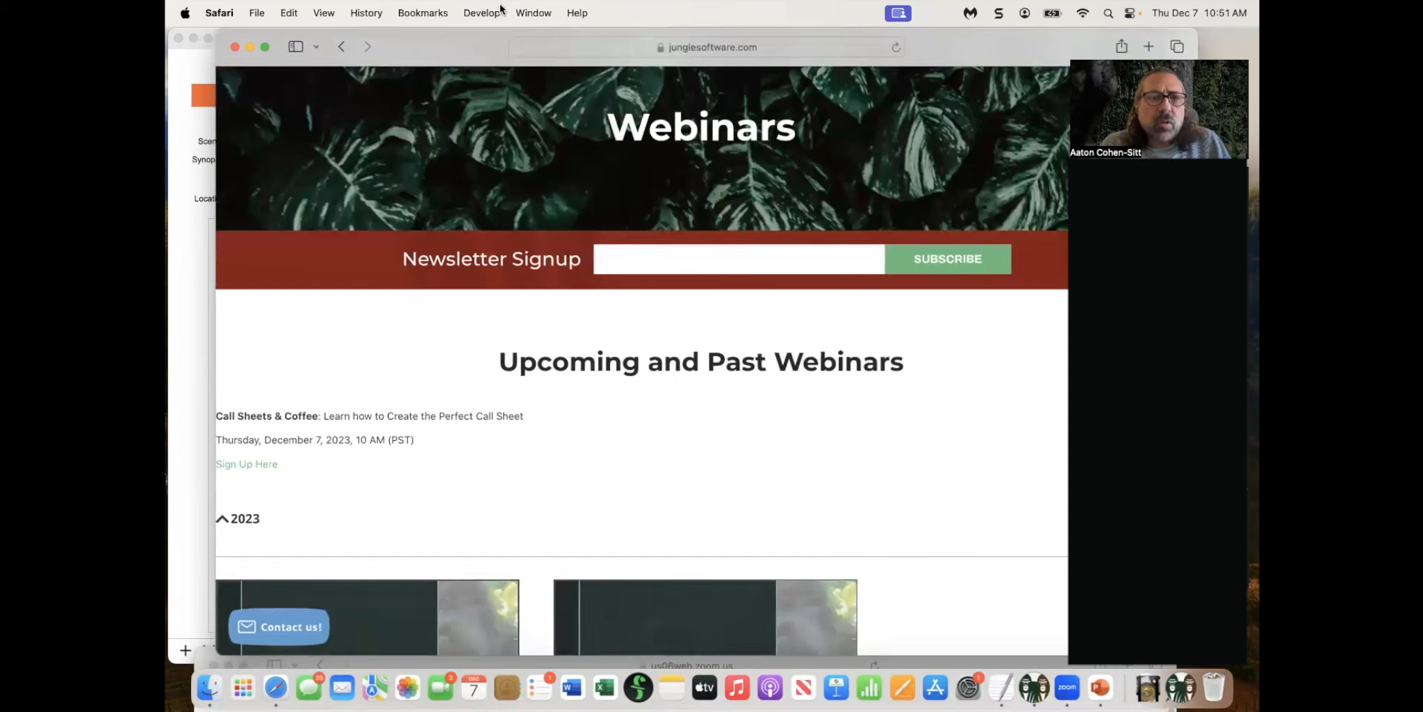
pyautogui.click(231, 11)
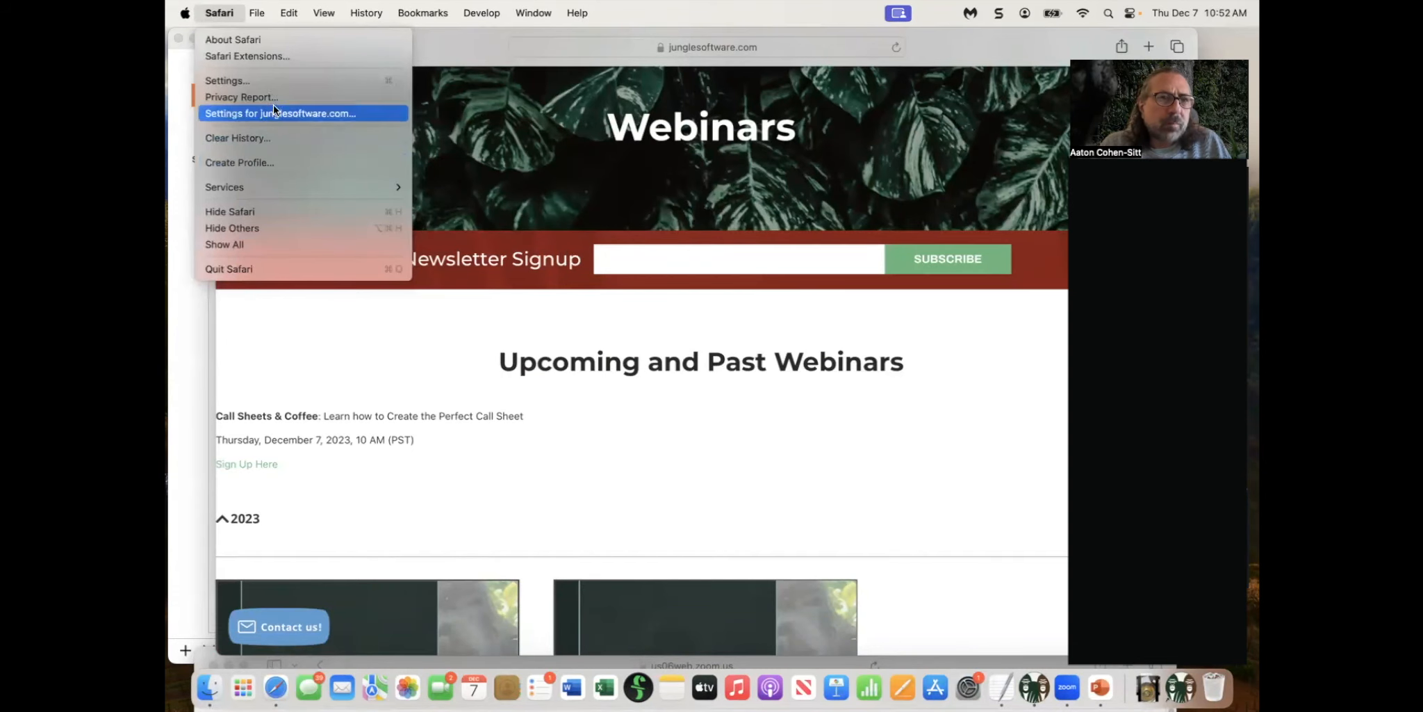
pyautogui.click(278, 211)
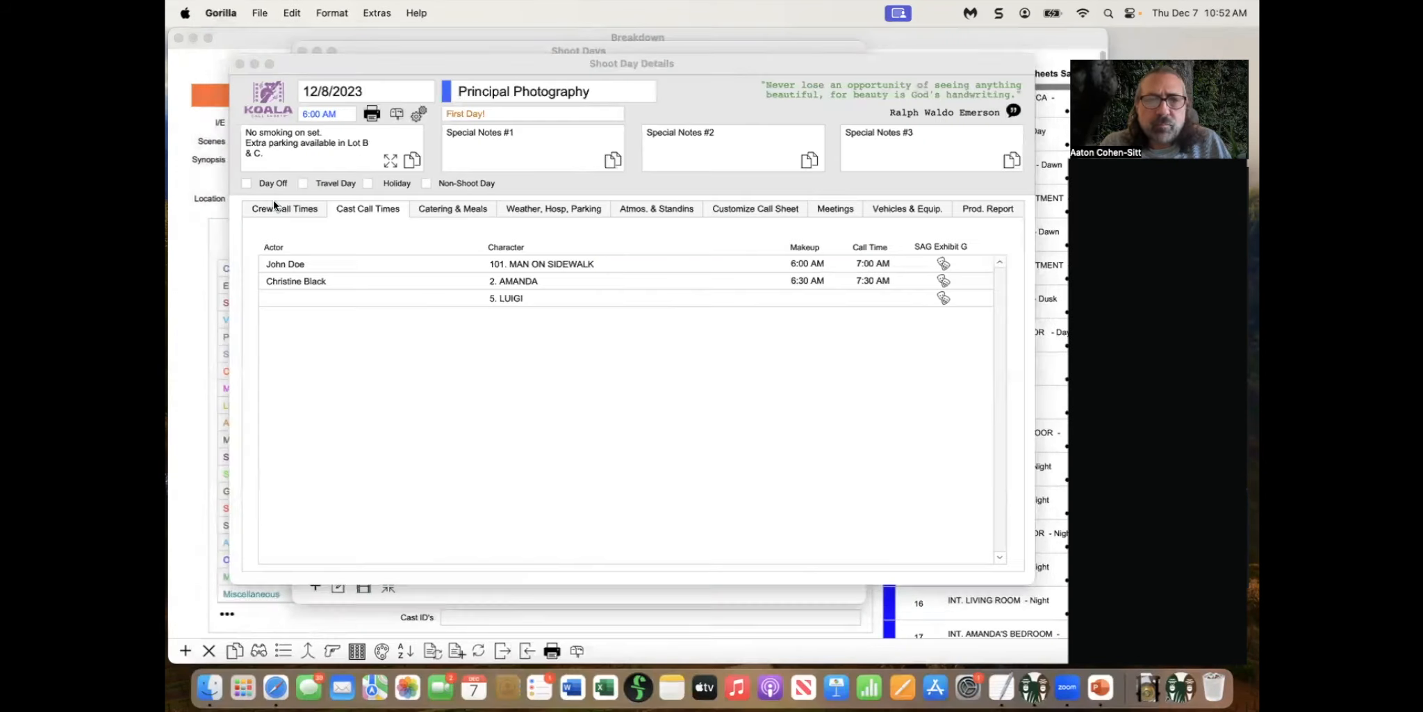